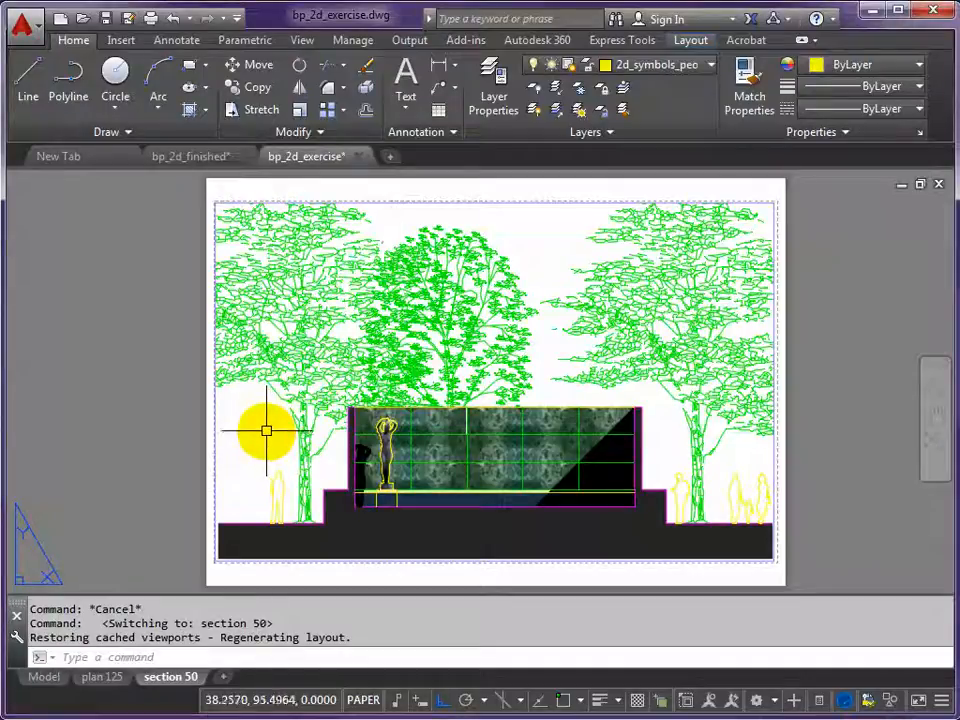
- Switch from the section 50 layout to model space and reset the UCS to World
{"action": "mouse_move", "coordinate": [55, 686]}
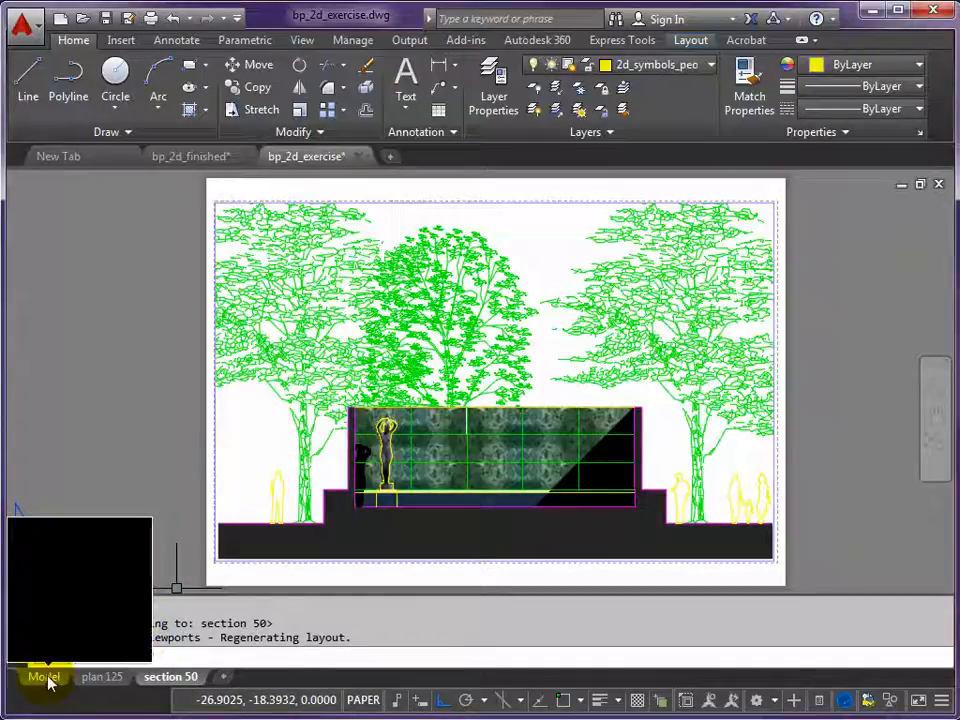
{"action": "left_click", "coordinate": [45, 677]}
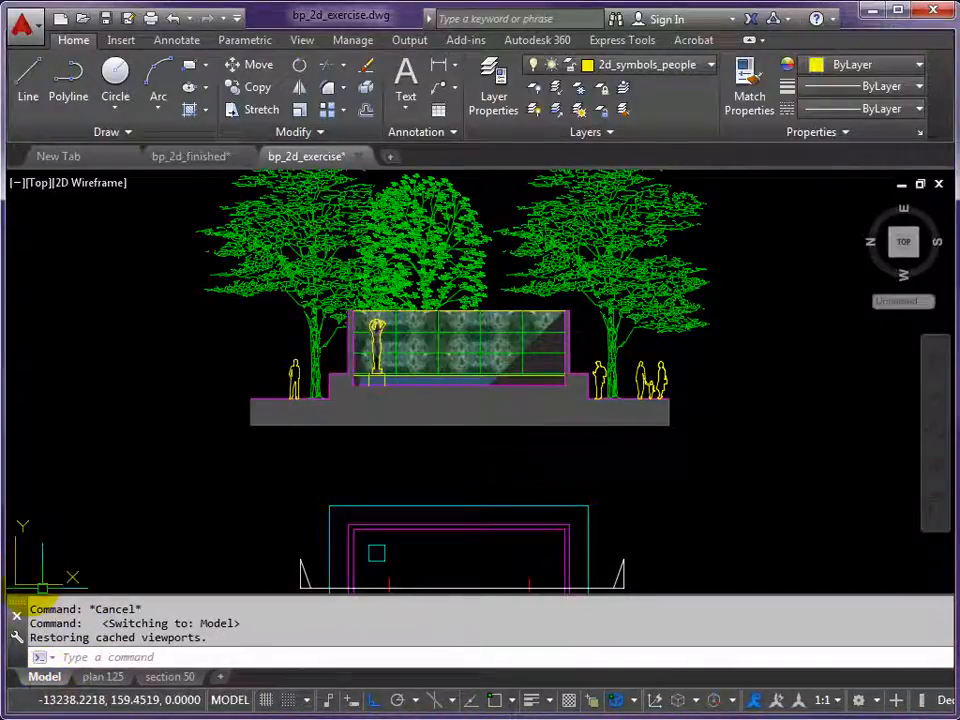
{"action": "middle_click_drag", "start_coordinate": [101, 547], "coordinate": [135, 521]}
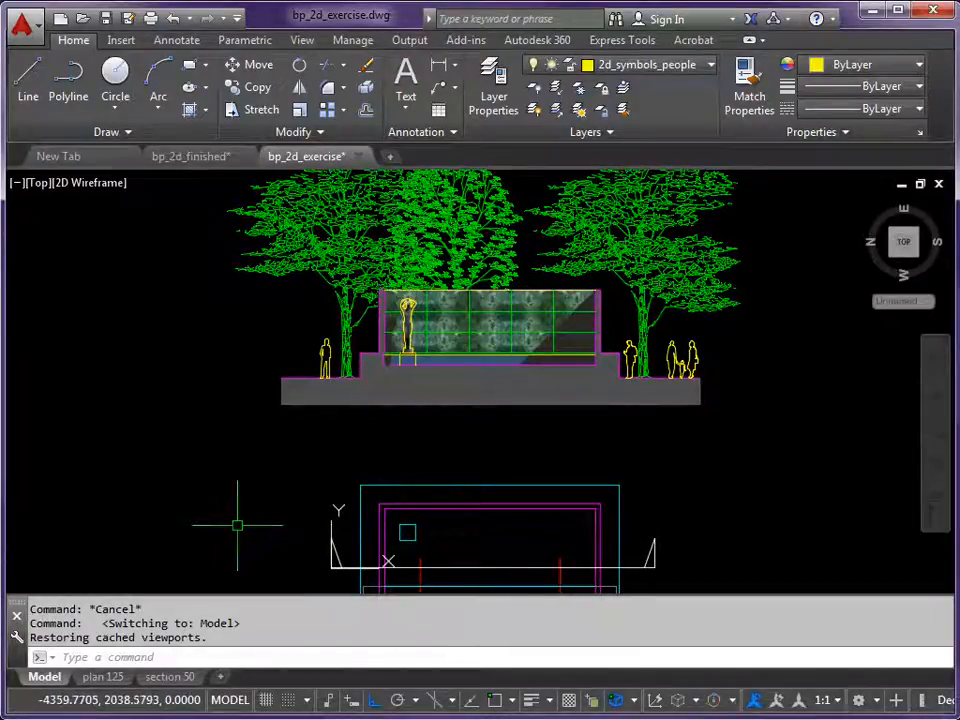
{"action": "middle_click_drag", "start_coordinate": [249, 521], "coordinate": [208, 531]}
{"action": "scroll", "coordinate": [231, 527], "scroll_direction": "up", "scroll_amount": 2}
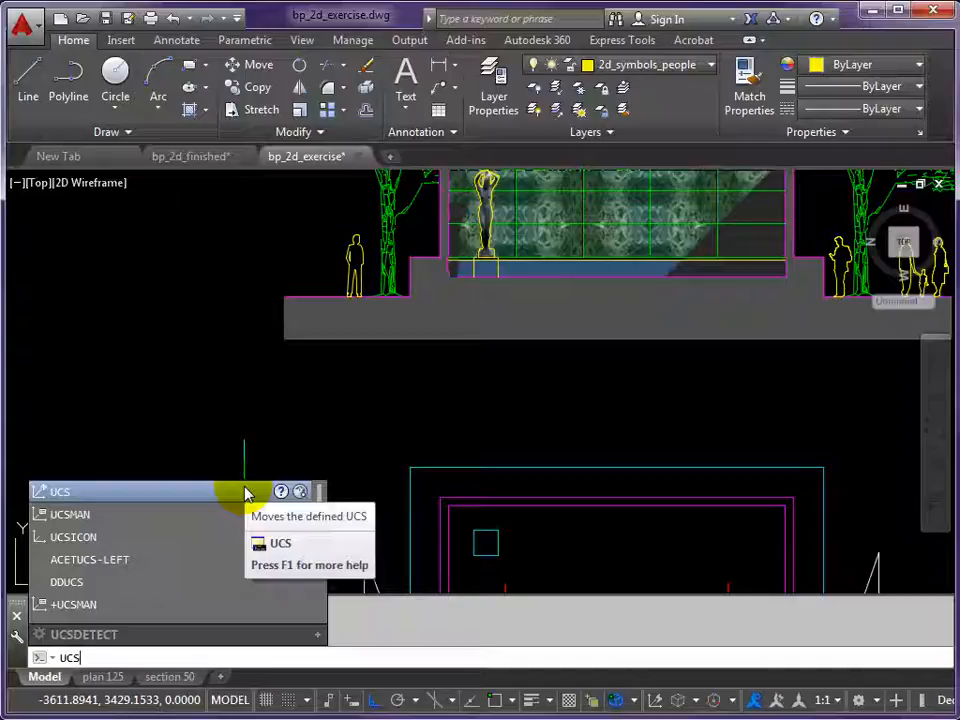
{"action": "left_click", "coordinate": [245, 490]}
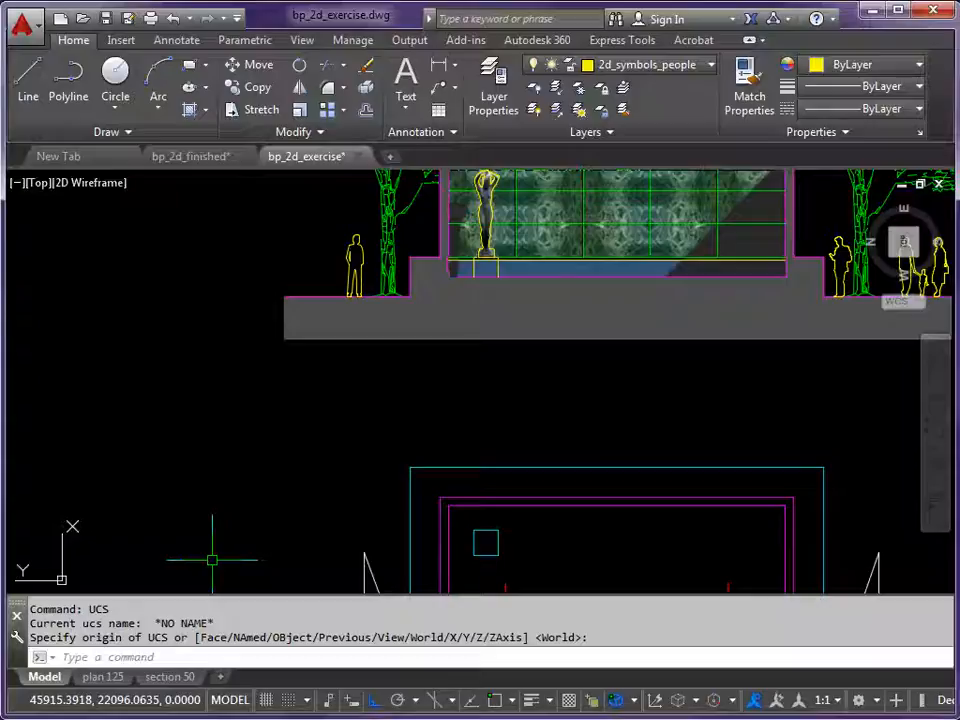
- Set the model view to the plan view of the current UCS
{"action": "type", "text": "AN"}
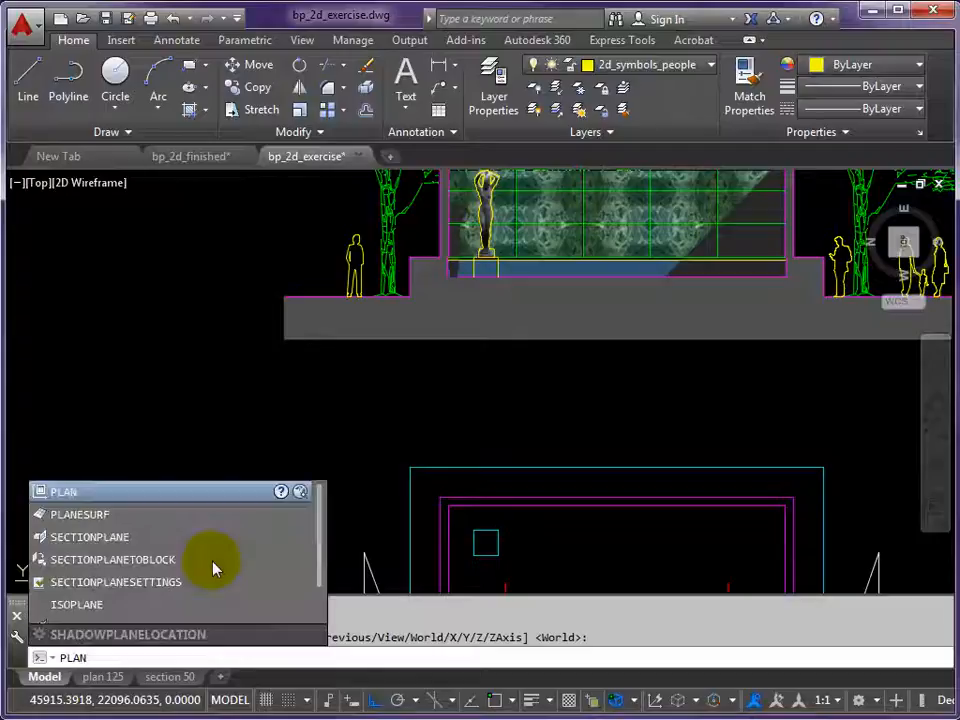
{"action": "key", "text": "Return"}
{"action": "key", "text": "Return"}
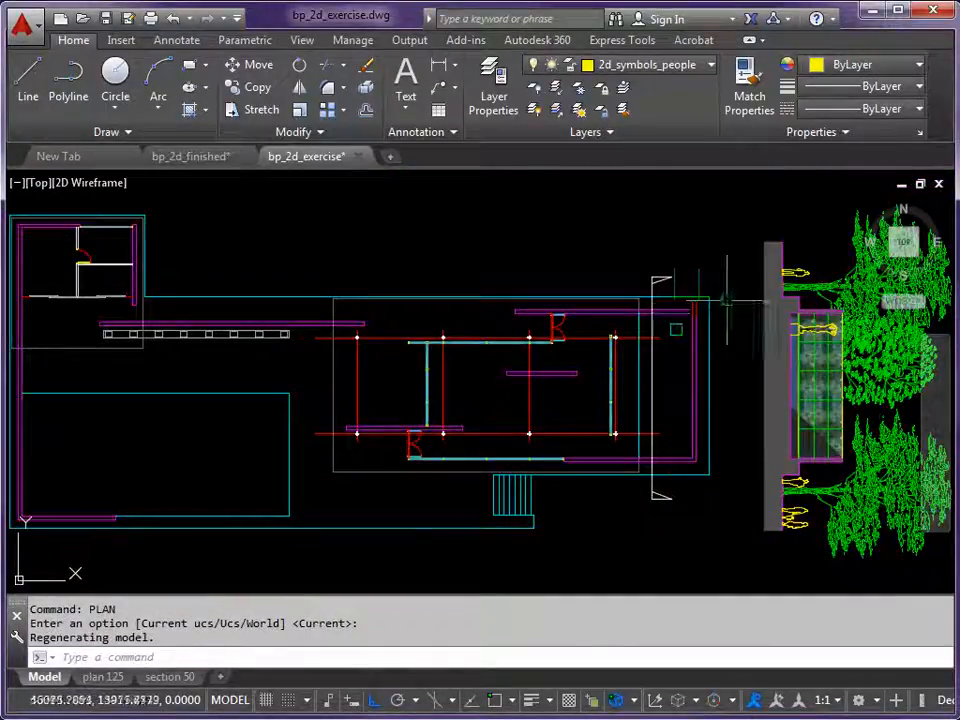
{"action": "middle_click_drag", "start_coordinate": [657, 307], "coordinate": [555, 283]}
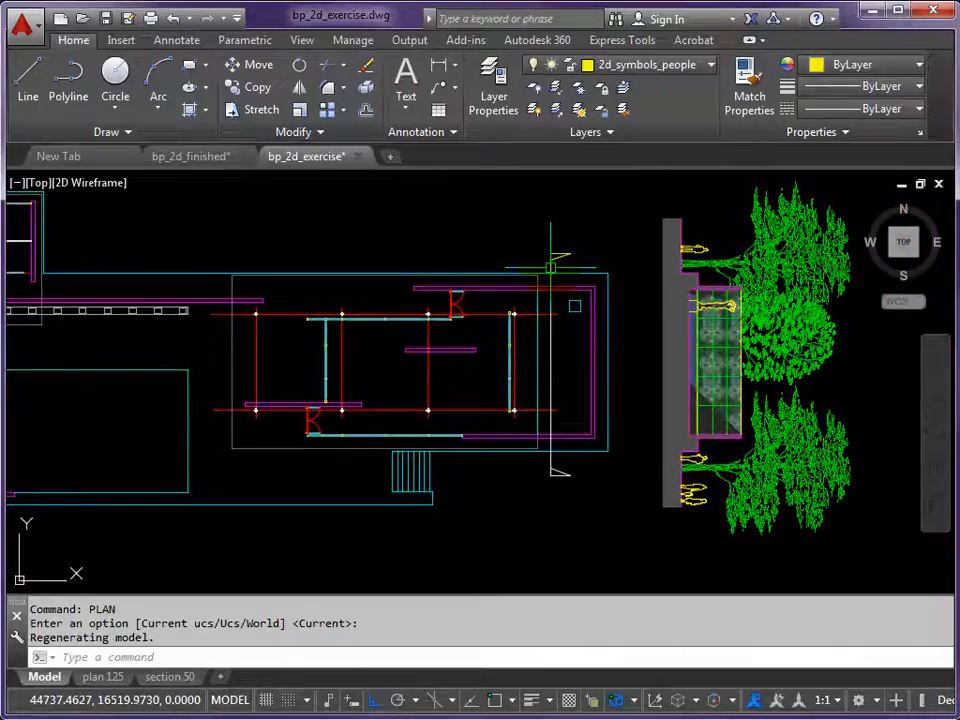
{"action": "left_click", "coordinate": [550, 301]}
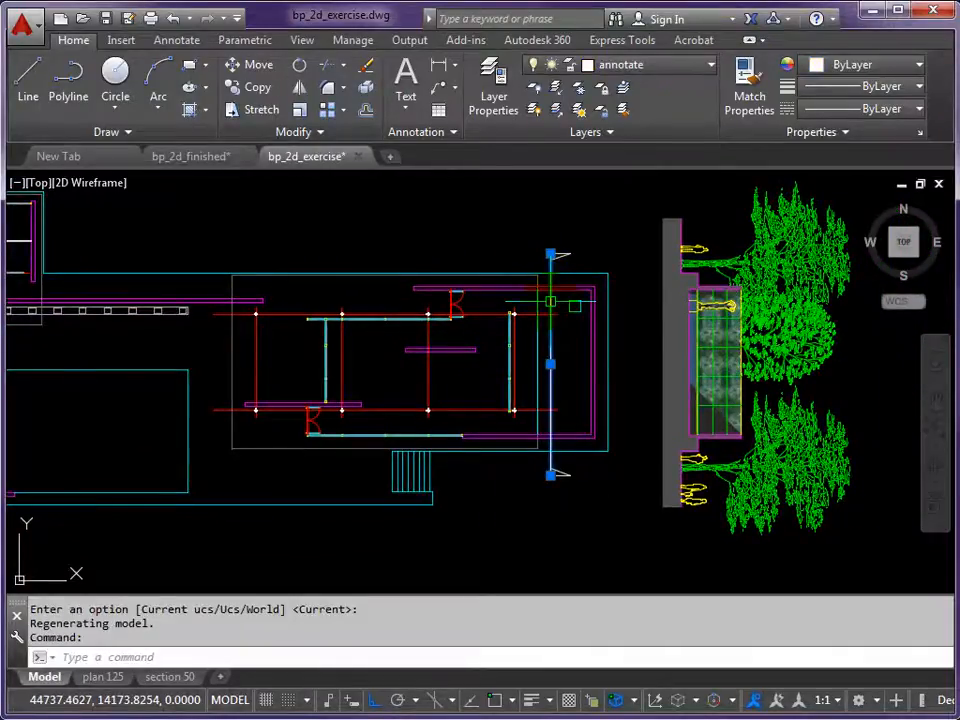
{"action": "scroll", "coordinate": [552, 294], "scroll_direction": "up", "scroll_amount": 2}
{"action": "key", "text": "Escape"}
{"action": "key", "text": "Escape"}
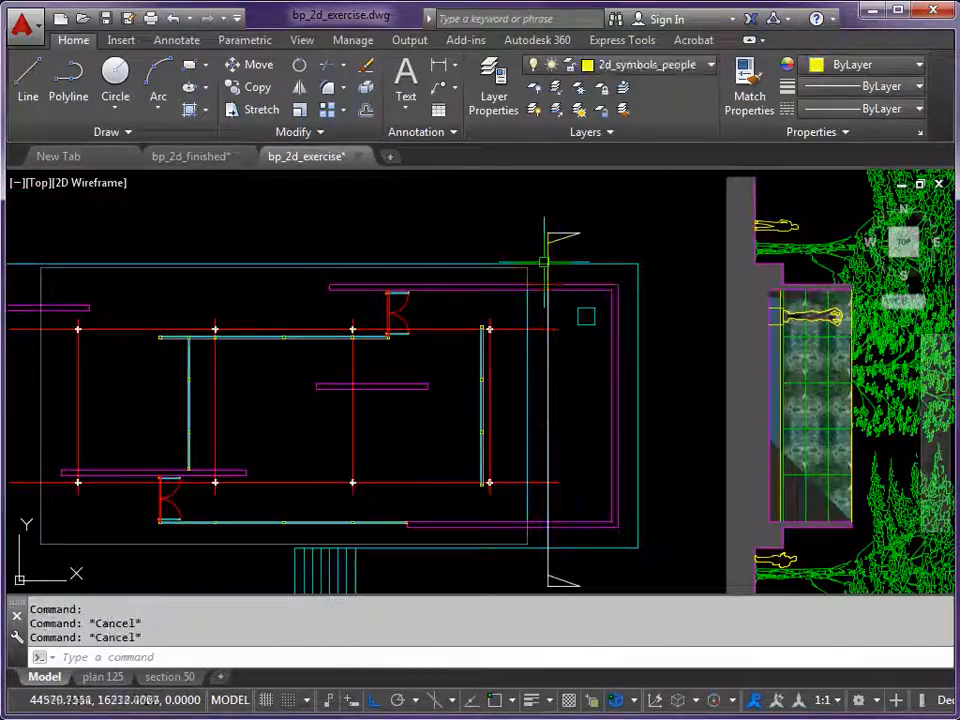
- Break the vertical section line across the pavilion plan, removing its middle and keeping a short stub at each end marker
{"action": "type", "text": "BR"}
{"action": "key", "text": "Return"}
{"action": "scroll", "coordinate": [545, 264], "scroll_direction": "up", "scroll_amount": 4}
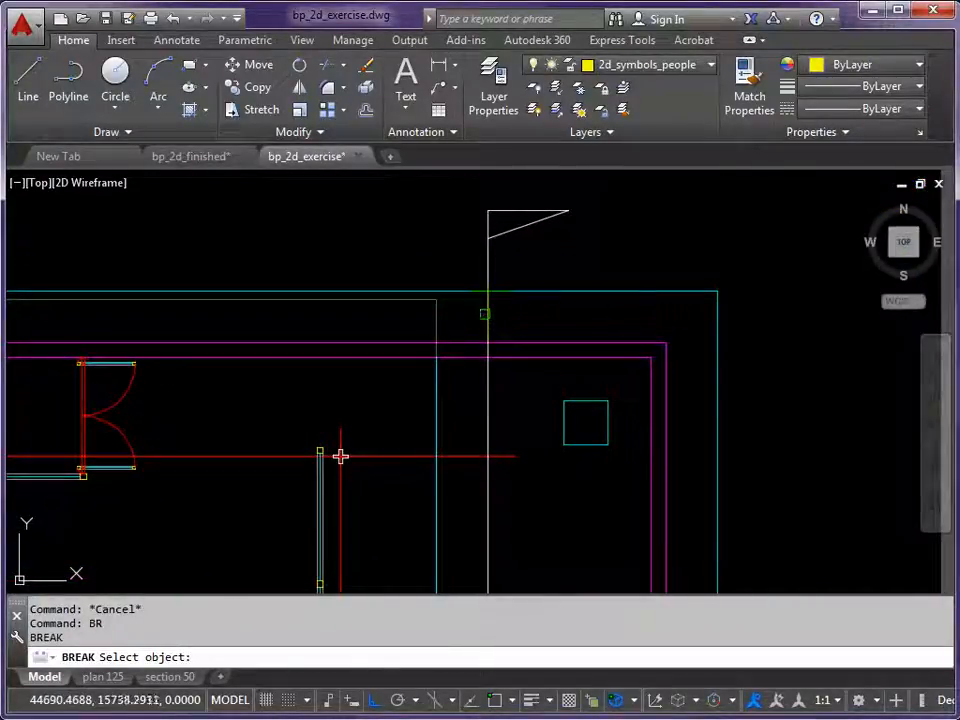
{"action": "left_click", "coordinate": [340, 456]}
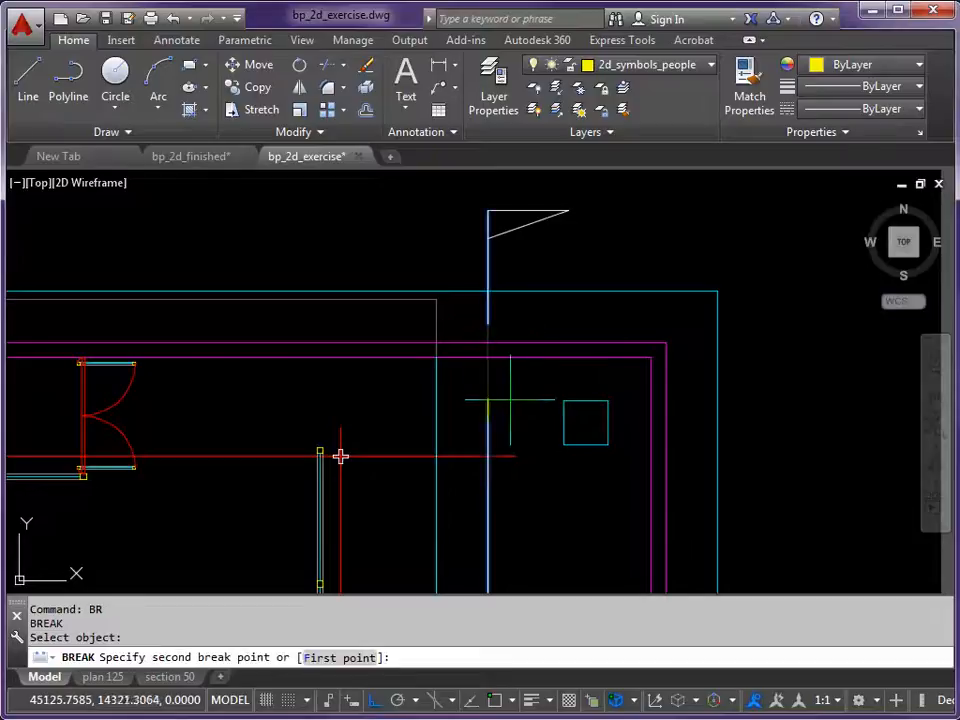
{"action": "scroll", "coordinate": [510, 393], "scroll_direction": "down", "scroll_amount": 4}
{"action": "middle_click_drag", "start_coordinate": [482, 317], "coordinate": [472, 247]}
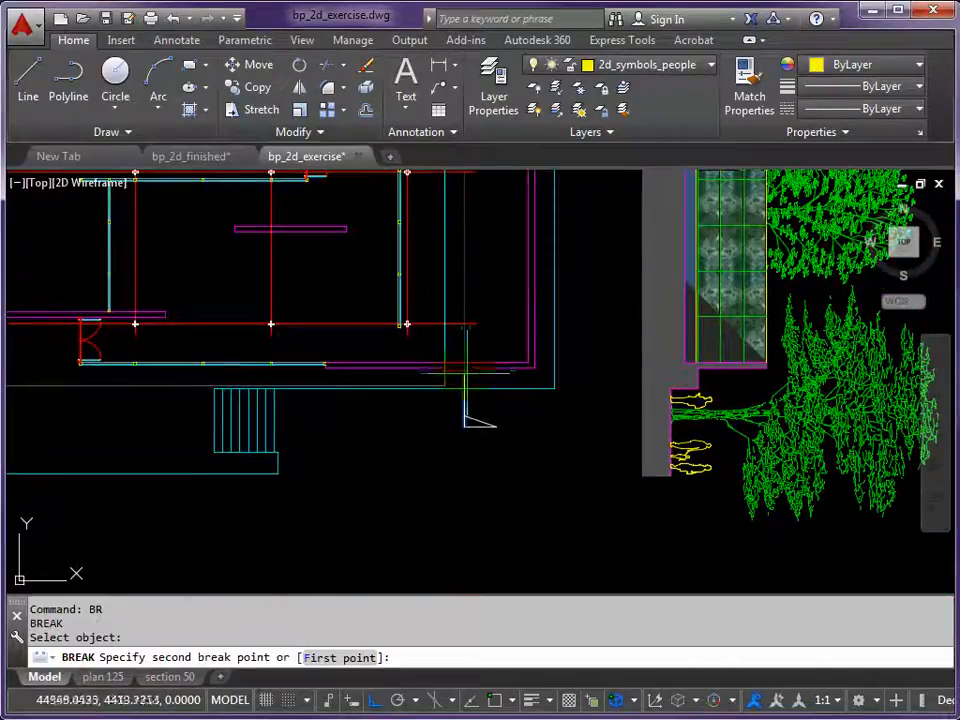
{"action": "scroll", "coordinate": [471, 369], "scroll_direction": "up", "scroll_amount": 4}
{"action": "left_click", "coordinate": [466, 382]}
{"action": "scroll", "coordinate": [558, 298], "scroll_direction": "down", "scroll_amount": 4}
{"action": "middle_click_drag", "start_coordinate": [552, 275], "coordinate": [511, 448]}
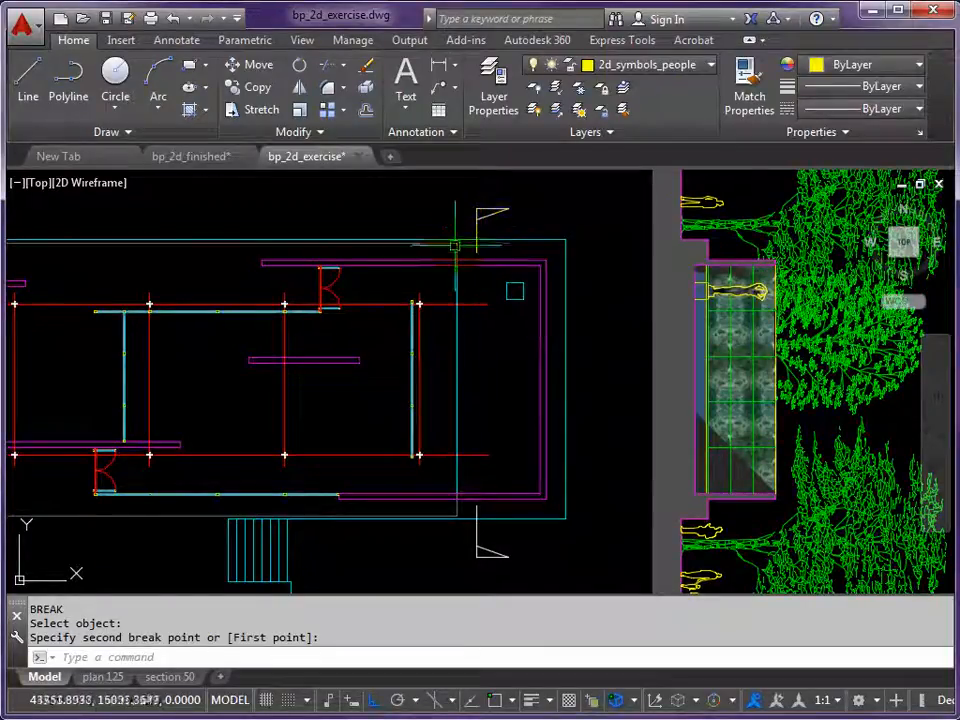
{"action": "key", "text": "Escape"}
{"action": "scroll", "coordinate": [386, 272], "scroll_direction": "down", "scroll_amount": 4}
{"action": "mouse_move", "coordinate": [357, 237]}
{"action": "middle_mouse_down"}
{"action": "mouse_move", "coordinate": [417, 332]}
{"action": "mouse_move", "coordinate": [386, 343]}
{"action": "mouse_move", "coordinate": [384, 361]}
{"action": "middle_mouse_up"}
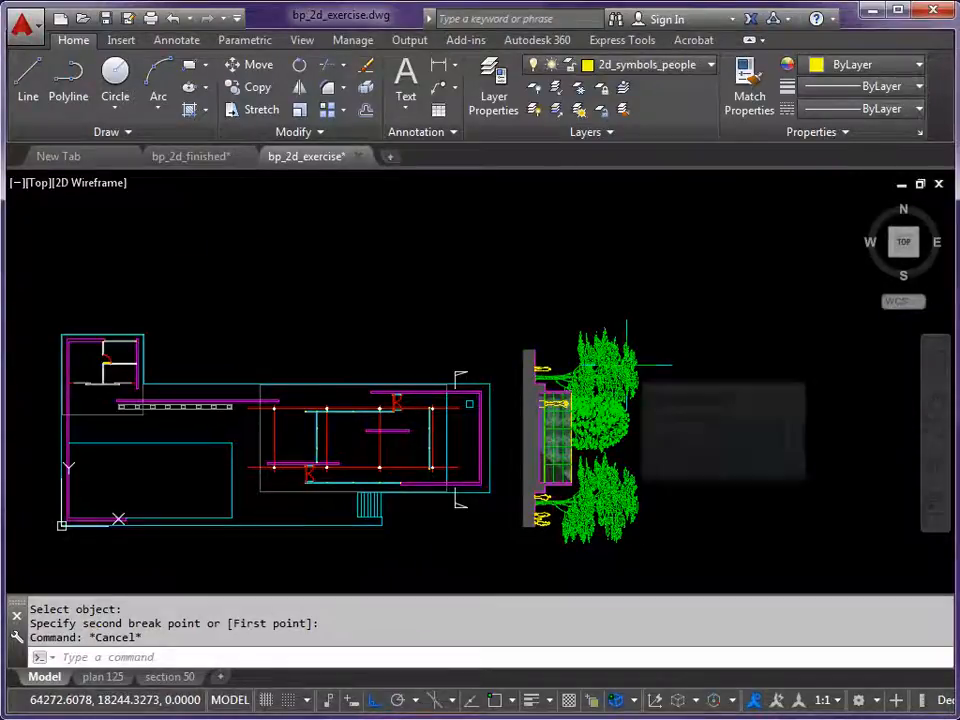
{"action": "scroll", "coordinate": [538, 434], "scroll_direction": "up", "scroll_amount": 6}
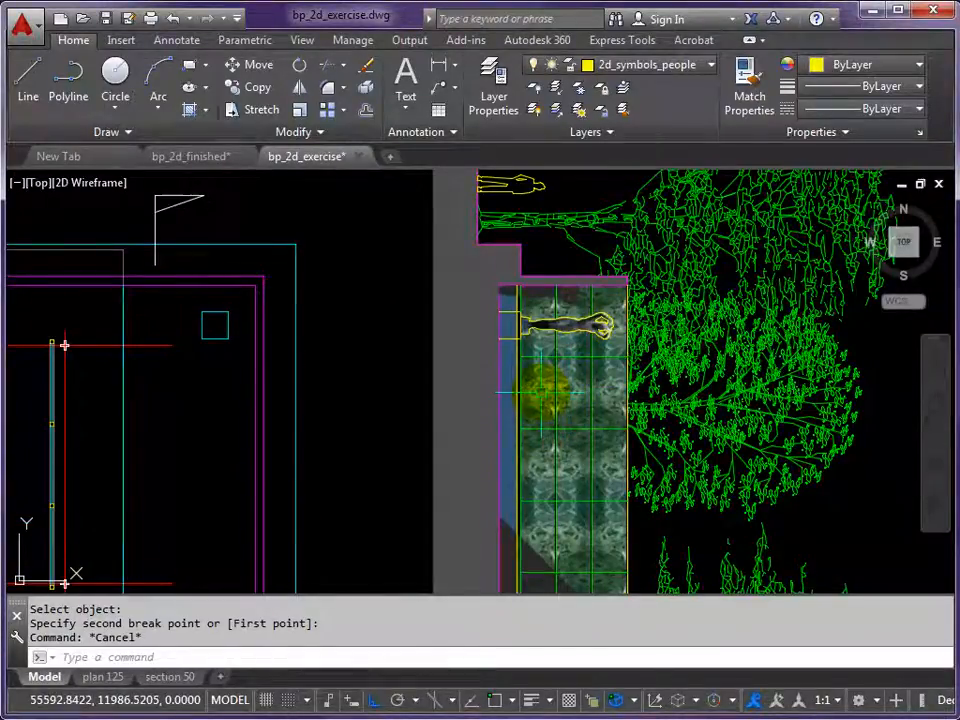
{"action": "scroll", "coordinate": [488, 380], "scroll_direction": "down", "scroll_amount": 4}
{"action": "mouse_move", "coordinate": [465, 366]}
{"action": "middle_mouse_down"}
{"action": "mouse_move", "coordinate": [540, 364]}
{"action": "mouse_move", "coordinate": [541, 342]}
{"action": "middle_mouse_up"}
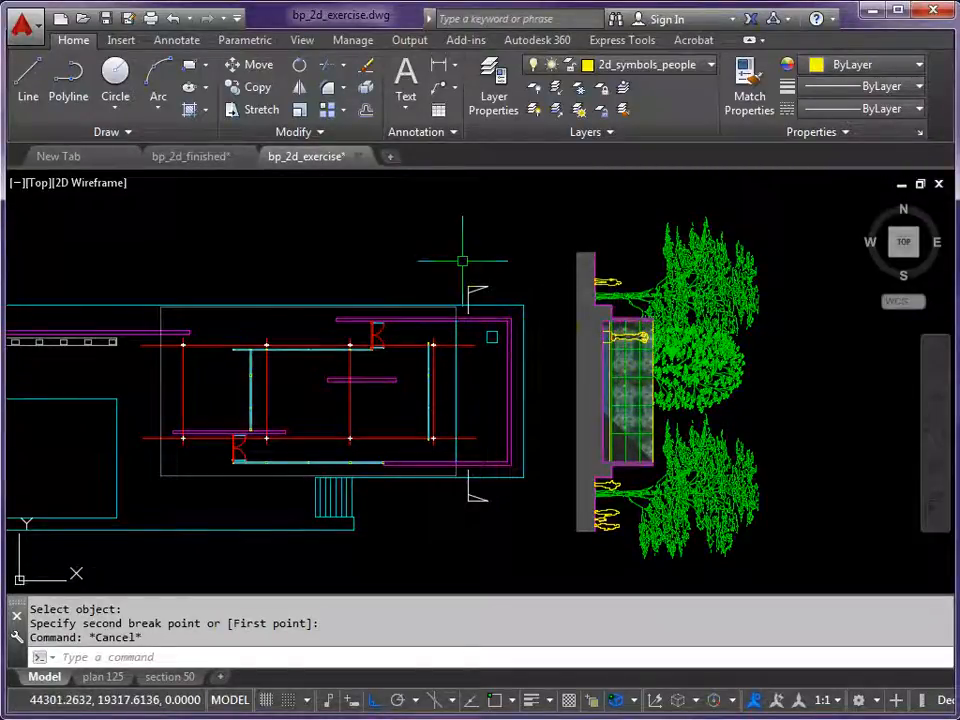
- Unload the image references barcelona-pavillion_statue_crop and single green marble panel through the external references manager
{"action": "type", "text": "IMAG"}
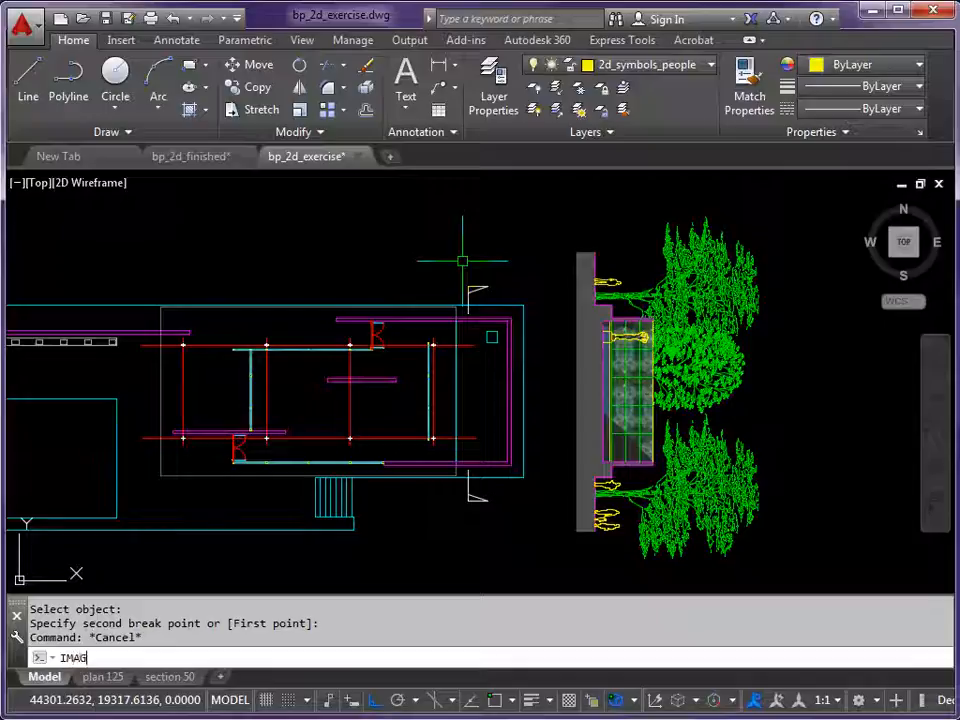
{"action": "type", "text": "E"}
{"action": "key", "text": "Return"}
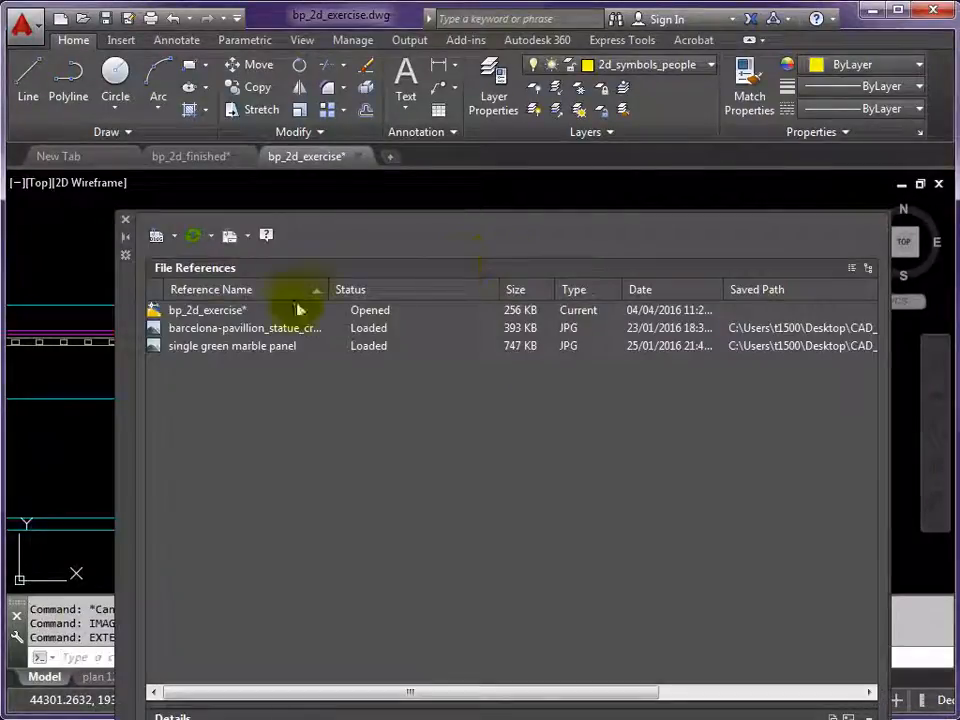
{"action": "double_click", "coordinate": [195, 330]}
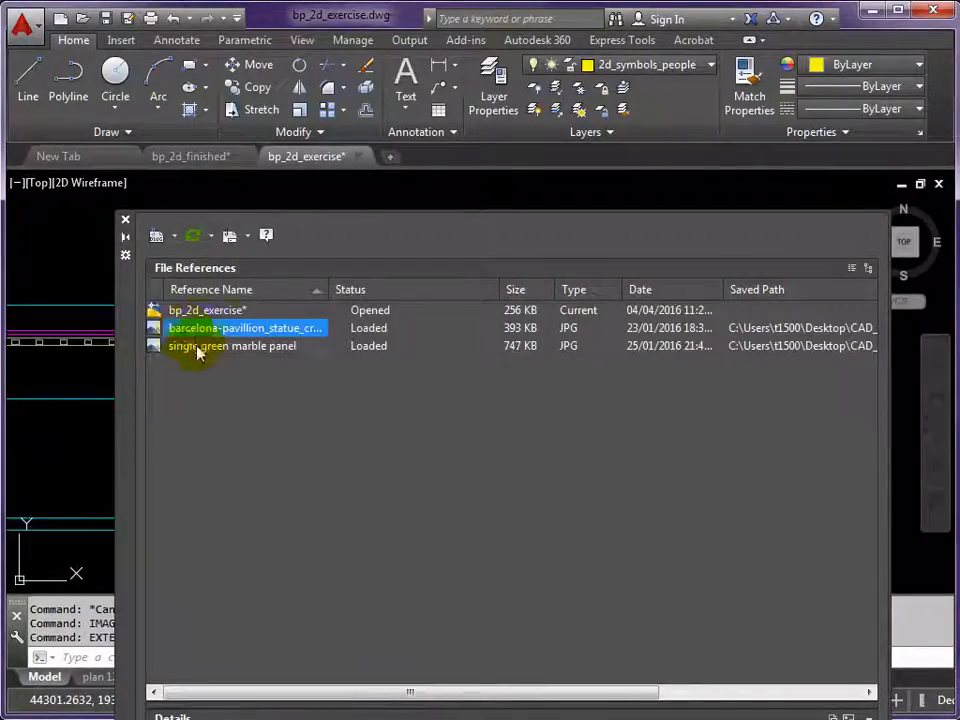
{"action": "mouse_move", "coordinate": [181, 352]}
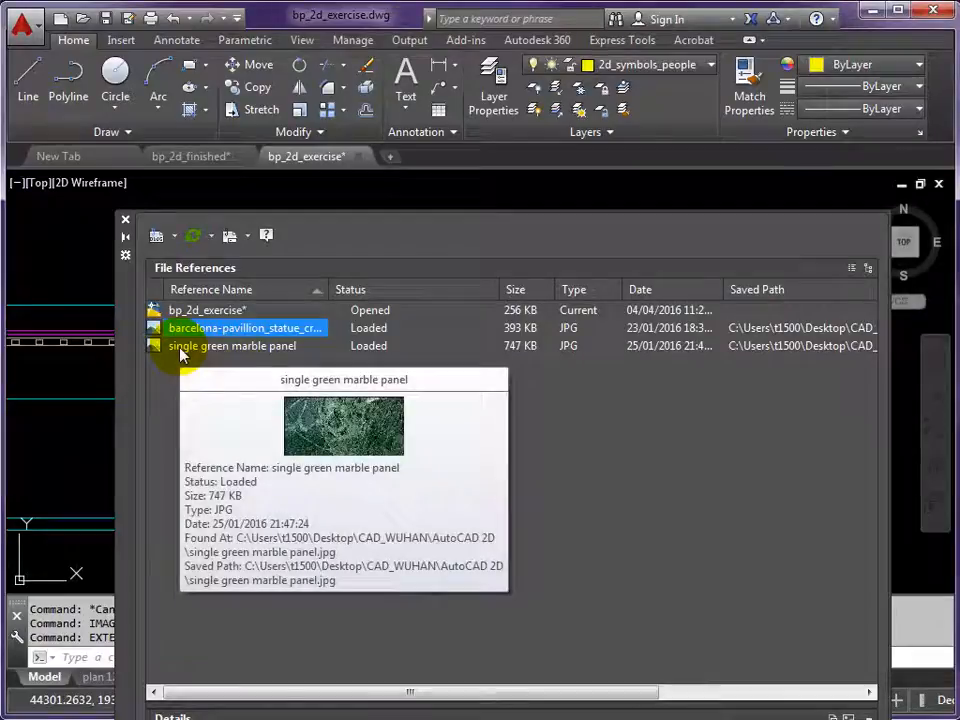
{"action": "left_click", "coordinate": [182, 352], "text": "shift"}
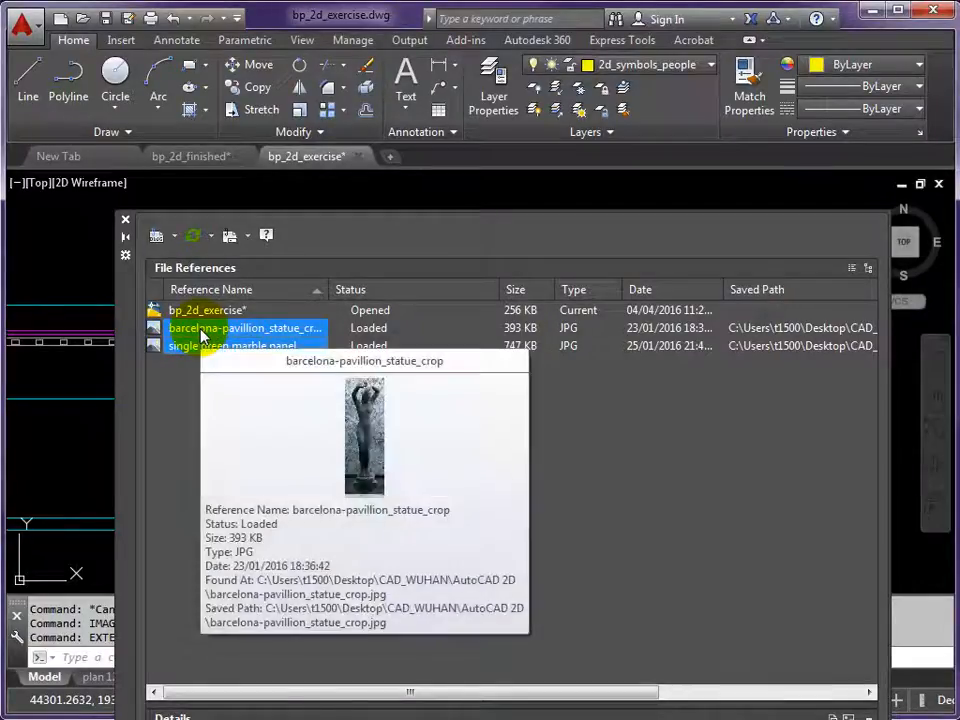
{"action": "right_click", "coordinate": [200, 336]}
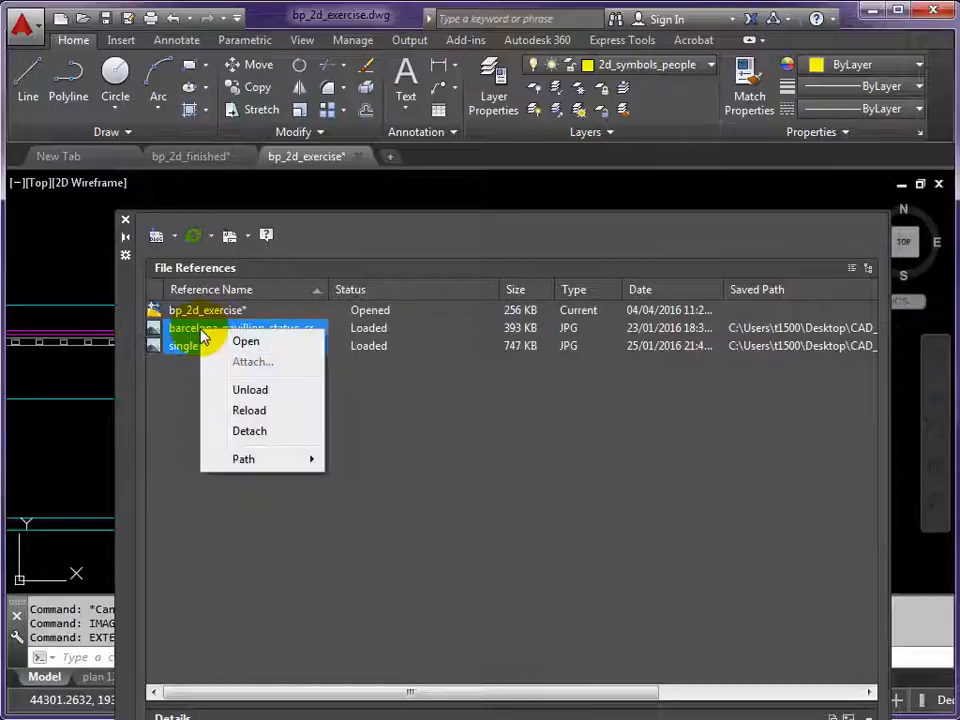
{"action": "left_click", "coordinate": [251, 392]}
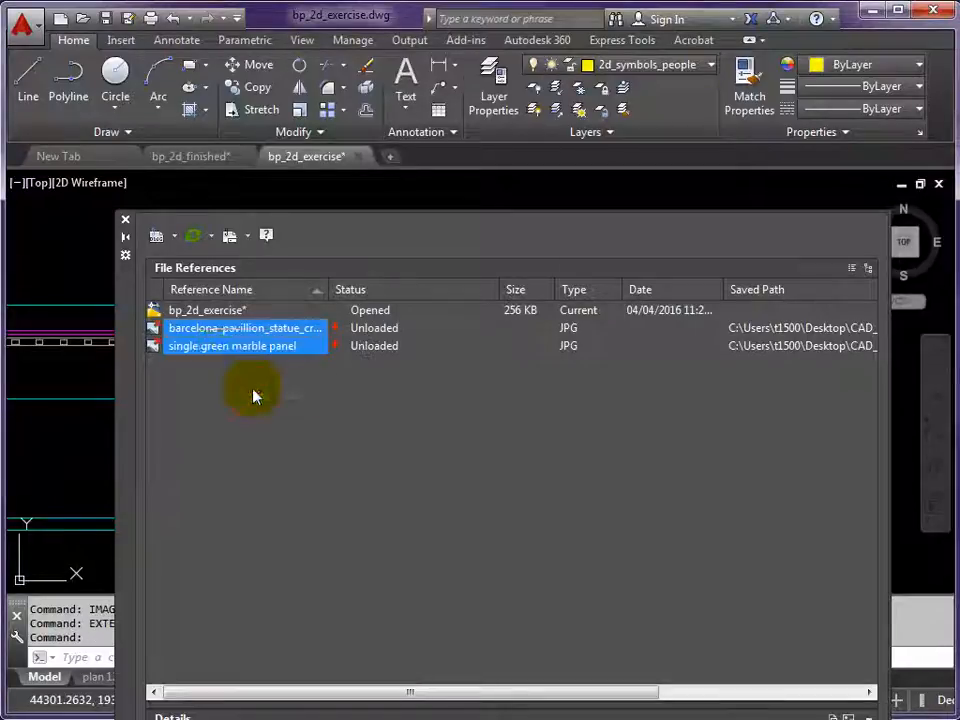
{"action": "left_click", "coordinate": [126, 222]}
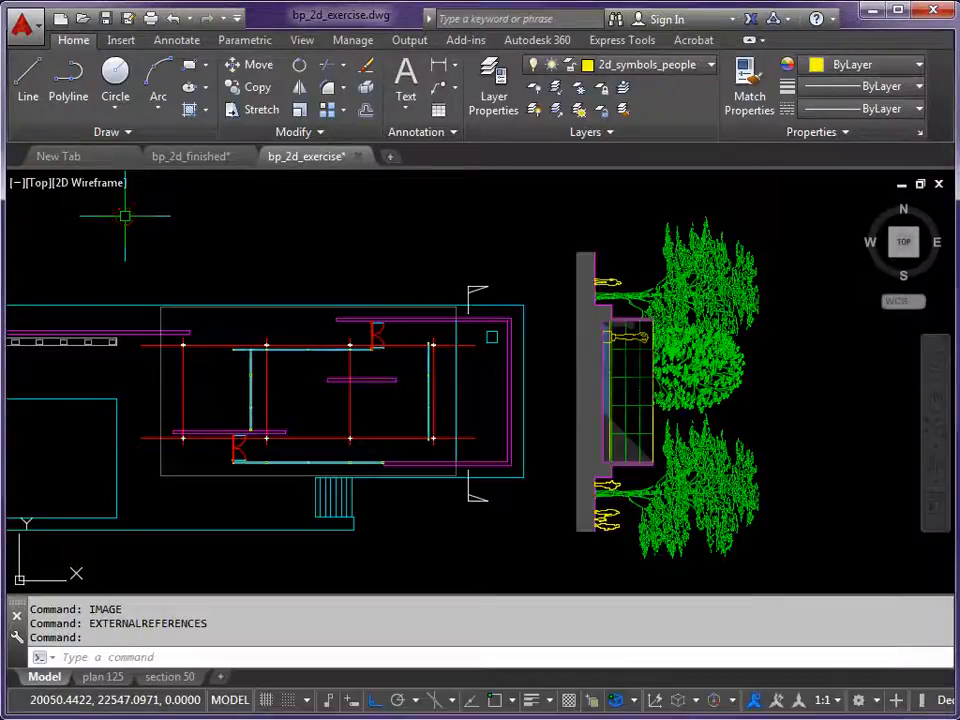
- Copy the whole section drawing with its trees and people to the empty area diagonally above the original, with Ortho off
{"action": "scroll", "coordinate": [682, 437], "scroll_direction": "down", "scroll_amount": 3}
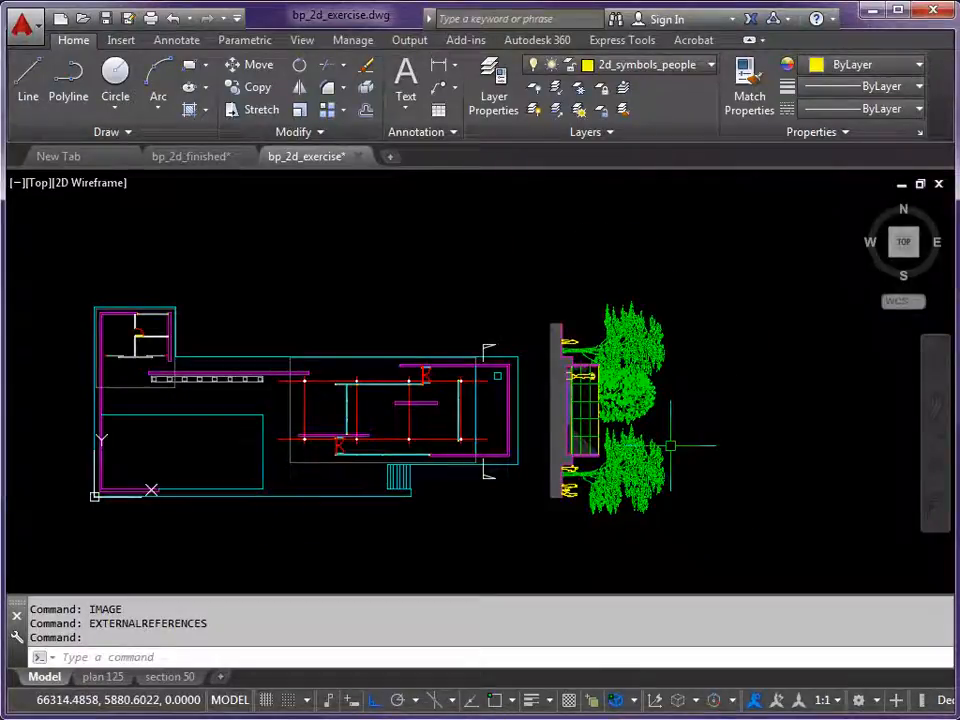
{"action": "type", "text": "p"}
{"action": "key", "text": "Return"}
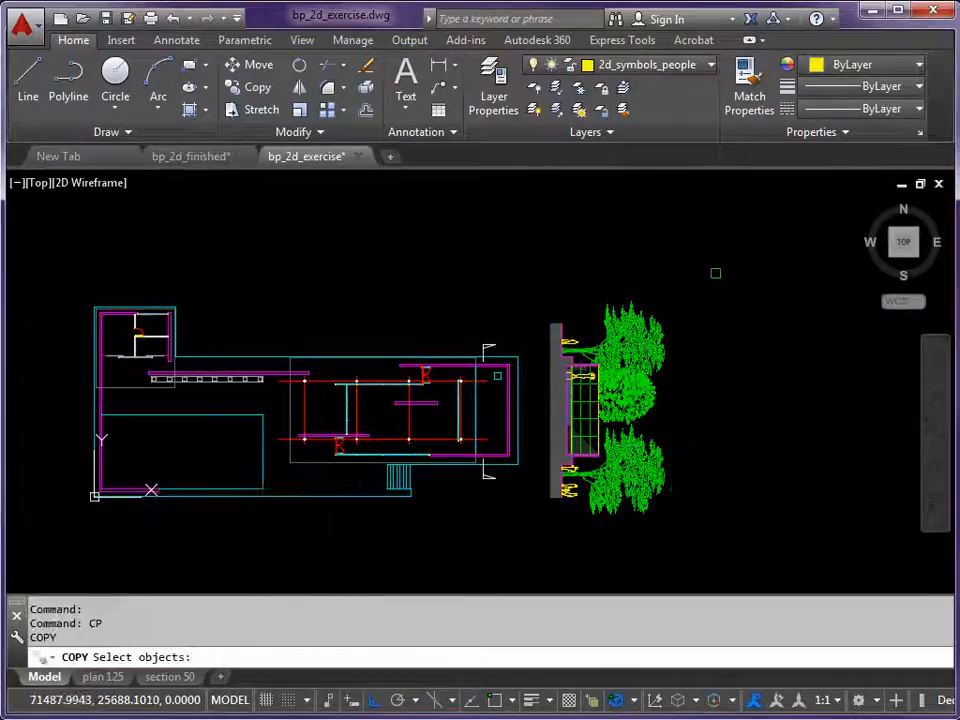
{"action": "left_click", "coordinate": [715, 273]}
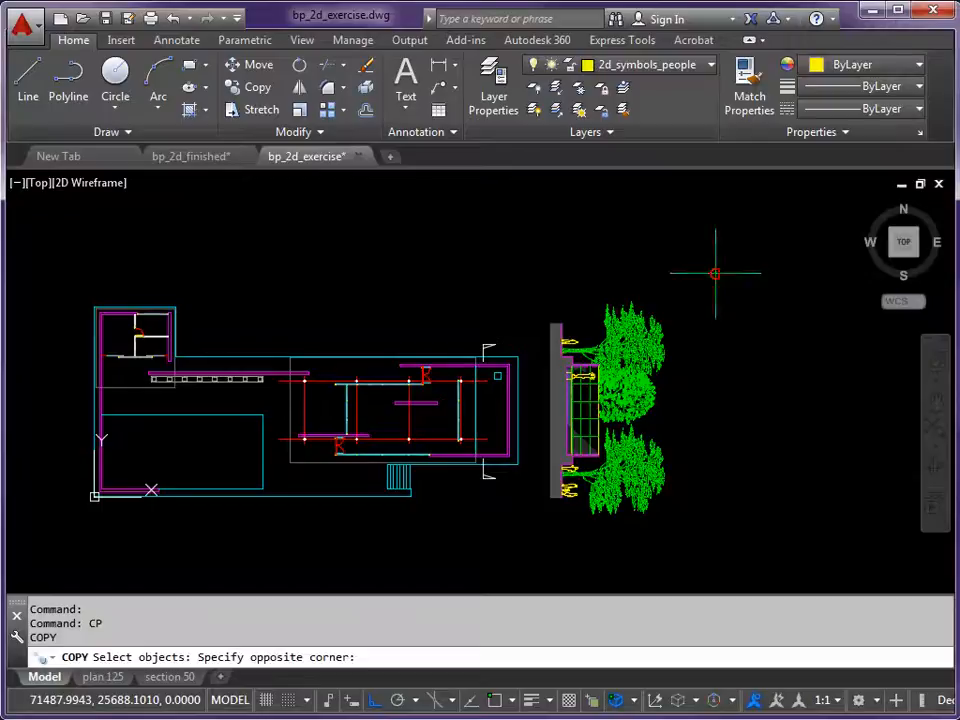
{"action": "left_click", "coordinate": [536, 550]}
{"action": "middle_click_drag", "start_coordinate": [531, 550], "coordinate": [458, 520]}
{"action": "key", "text": "Return"}
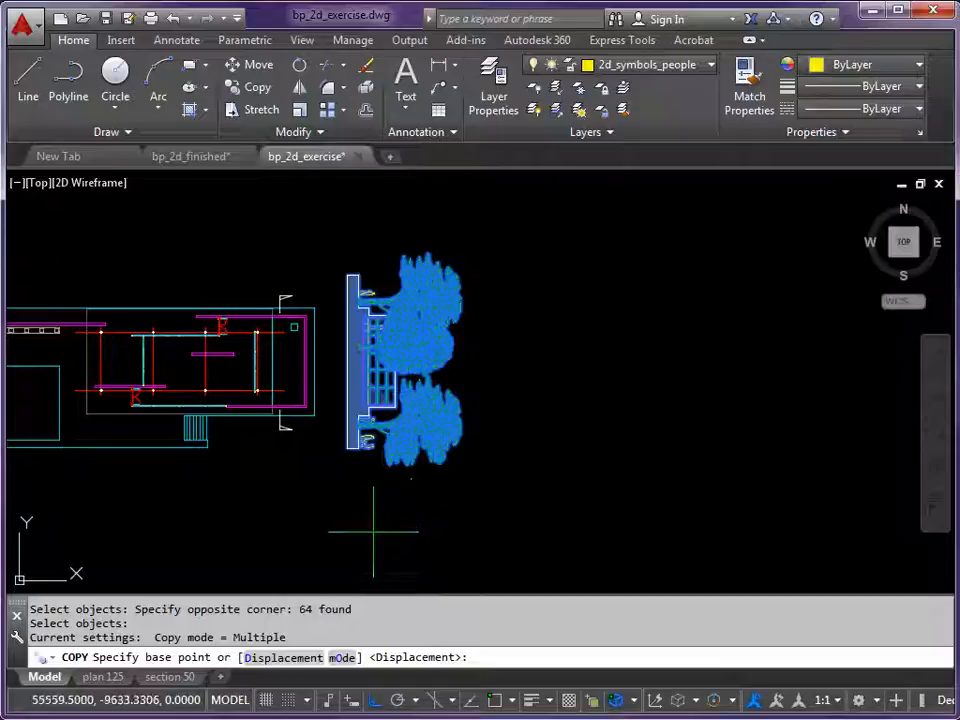
{"action": "left_click", "coordinate": [375, 530]}
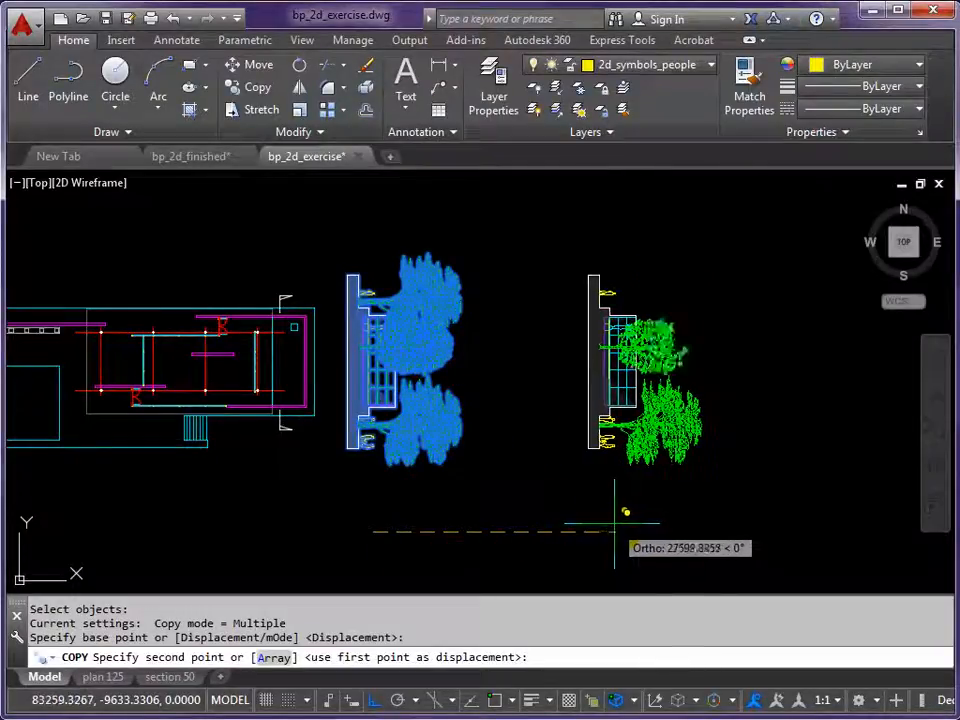
{"action": "left_click", "coordinate": [371, 700]}
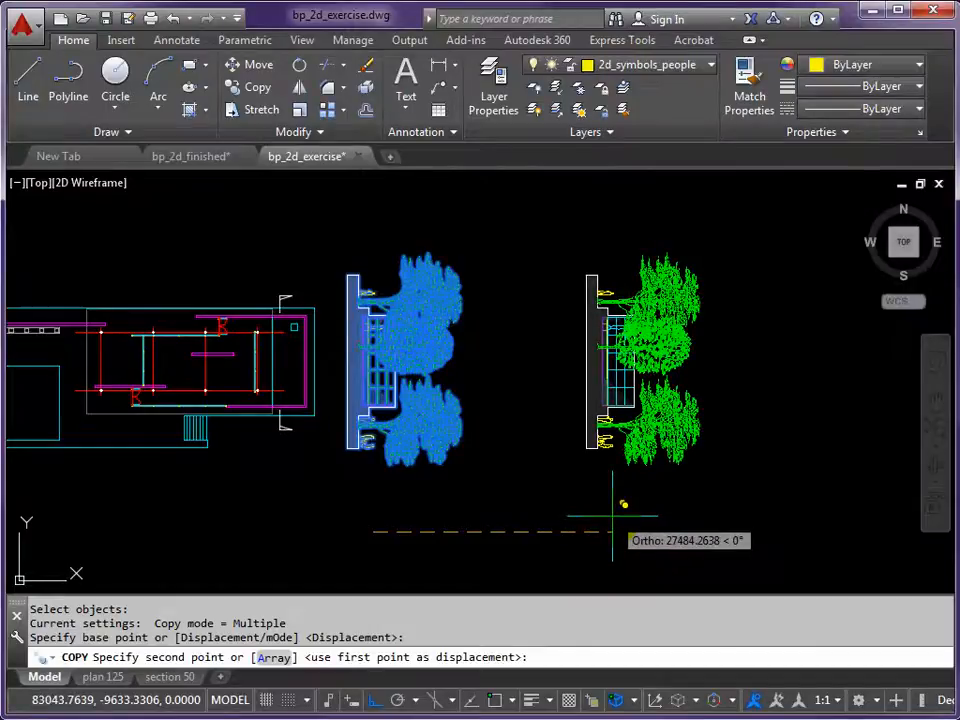
{"action": "left_click", "coordinate": [376, 699]}
{"action": "middle_click_drag", "start_coordinate": [480, 434], "coordinate": [481, 612]}
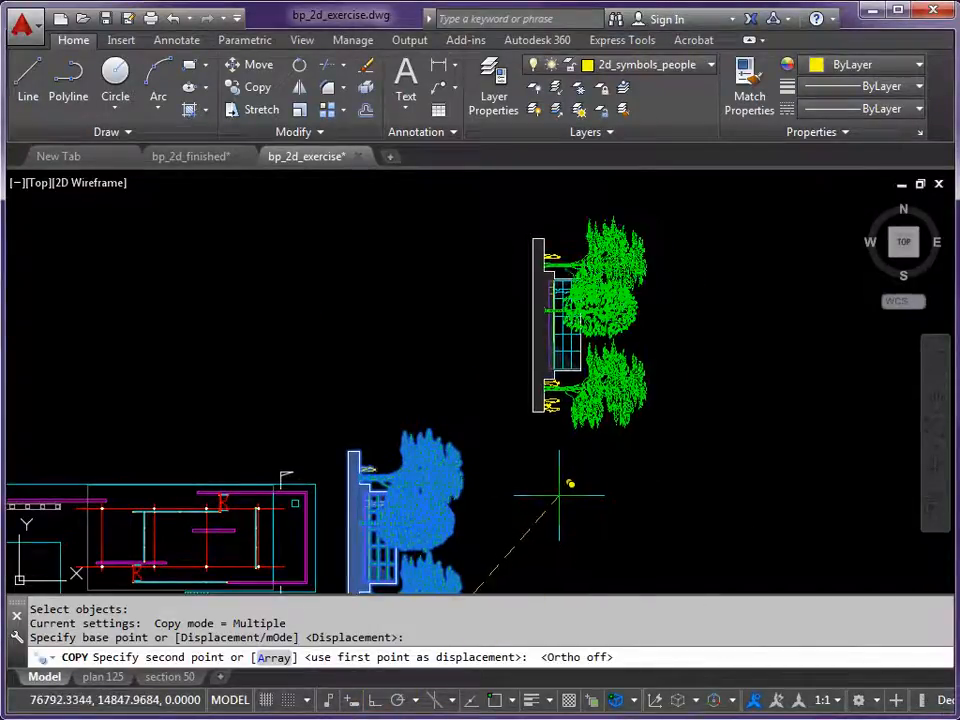
{"action": "left_click", "coordinate": [585, 494]}
{"action": "key", "text": "Return"}
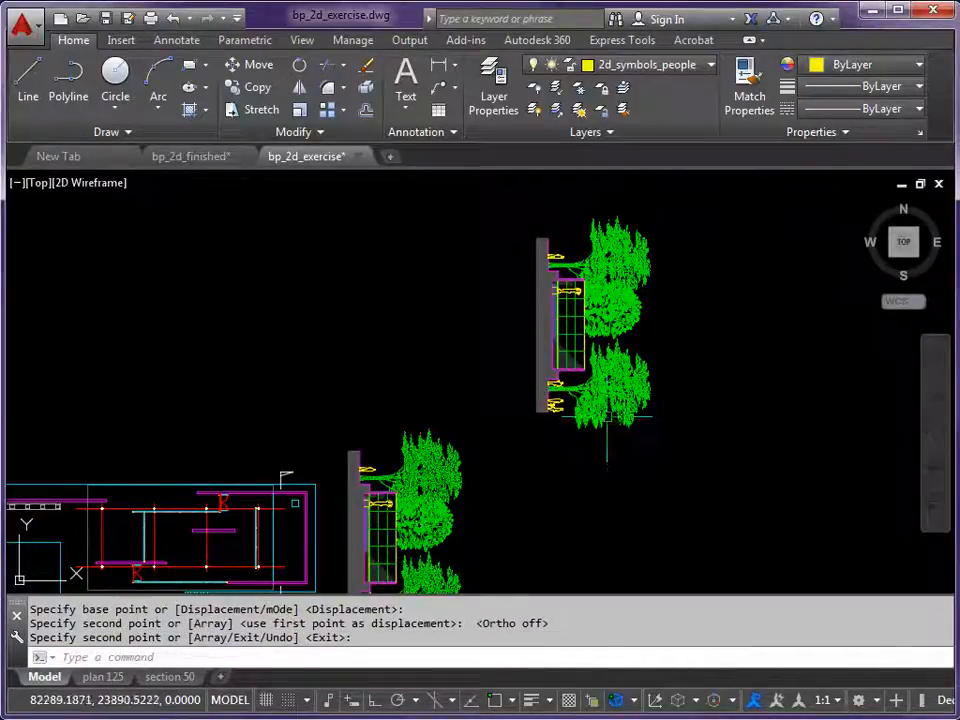
- Rotate the copied section drawing with its trees and people 90 degrees about a point near its middle
{"action": "type", "text": "RO"}
{"action": "key", "text": "Return"}
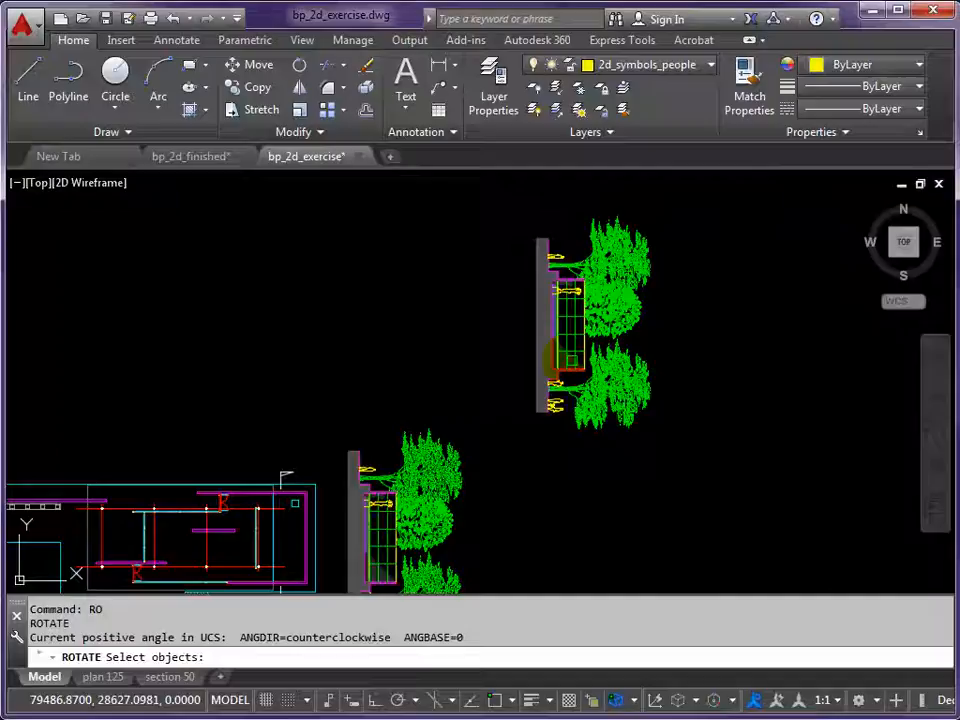
{"action": "left_click", "coordinate": [516, 196]}
{"action": "left_click", "coordinate": [684, 446]}
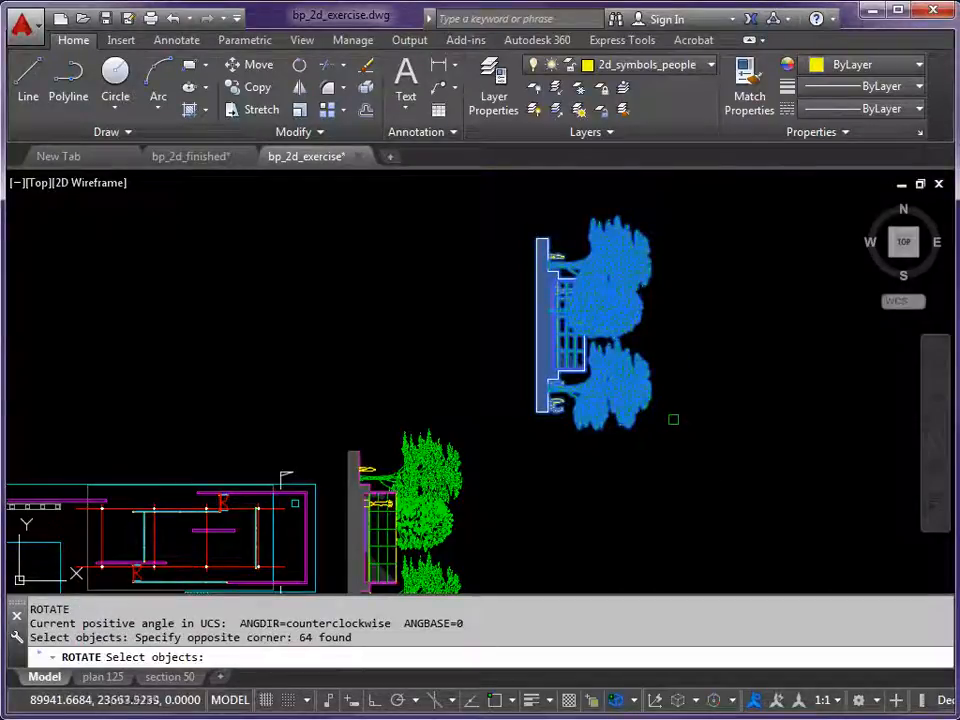
{"action": "key", "text": "Return"}
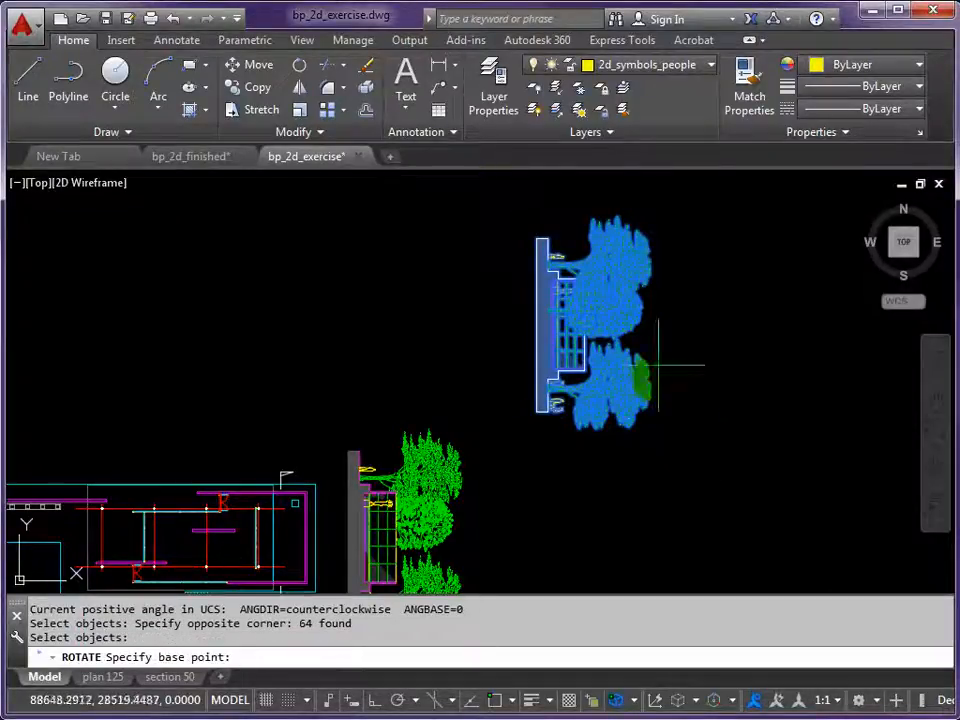
{"action": "left_click", "coordinate": [576, 322]}
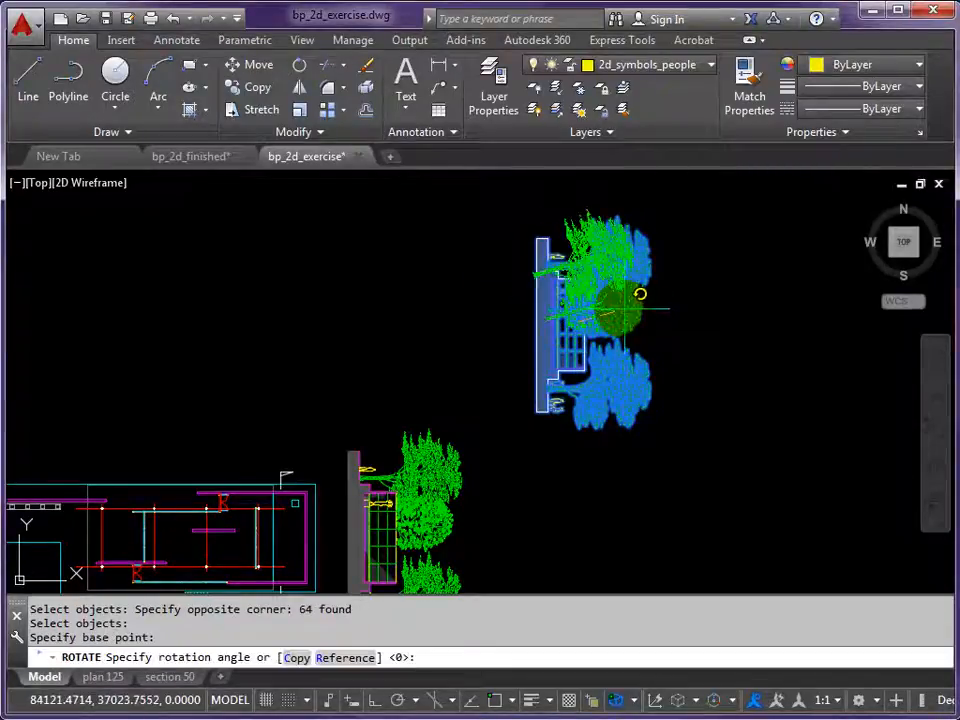
{"action": "type", "text": "90"}
{"action": "key", "text": "Return"}
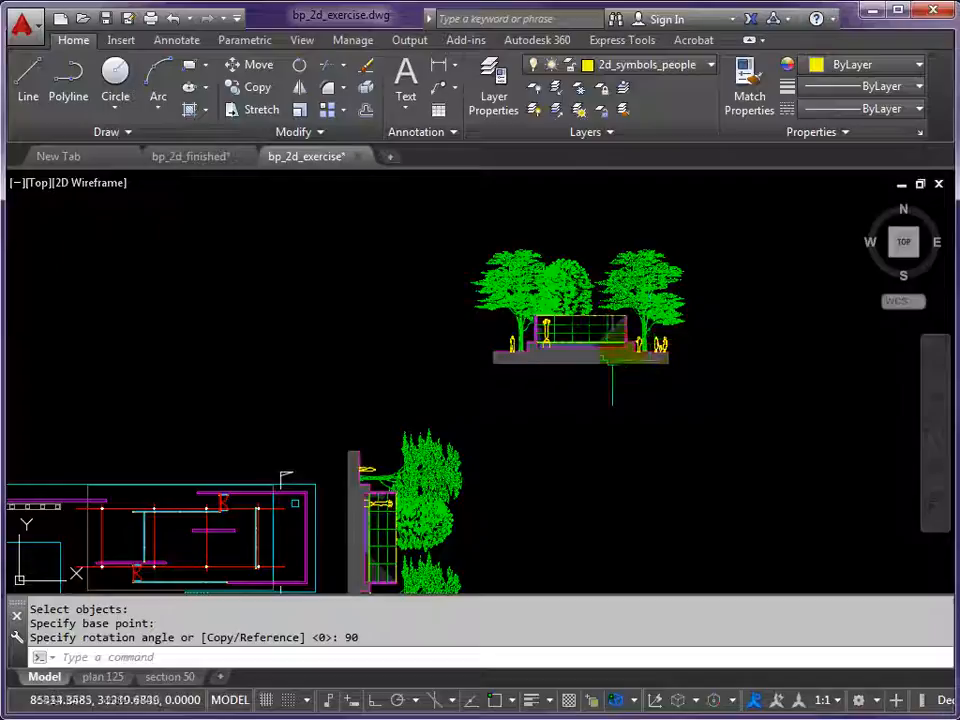
- Delete the solid ground fill and its boundary outline from the rotated section copy
{"action": "scroll", "coordinate": [591, 369], "scroll_direction": "up", "scroll_amount": 3}
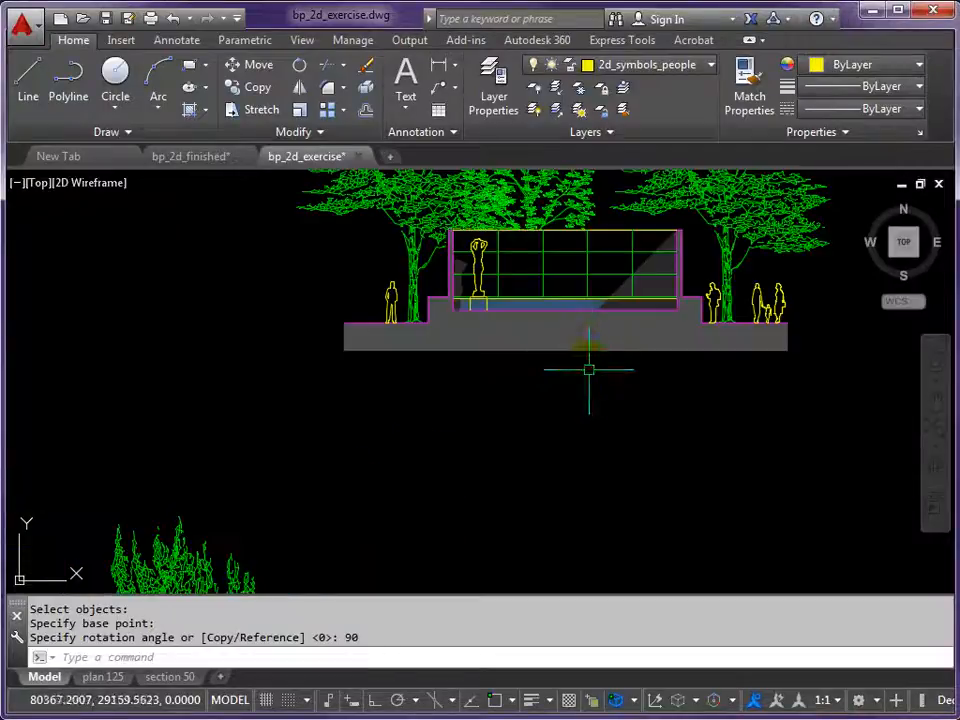
{"action": "left_click", "coordinate": [559, 350]}
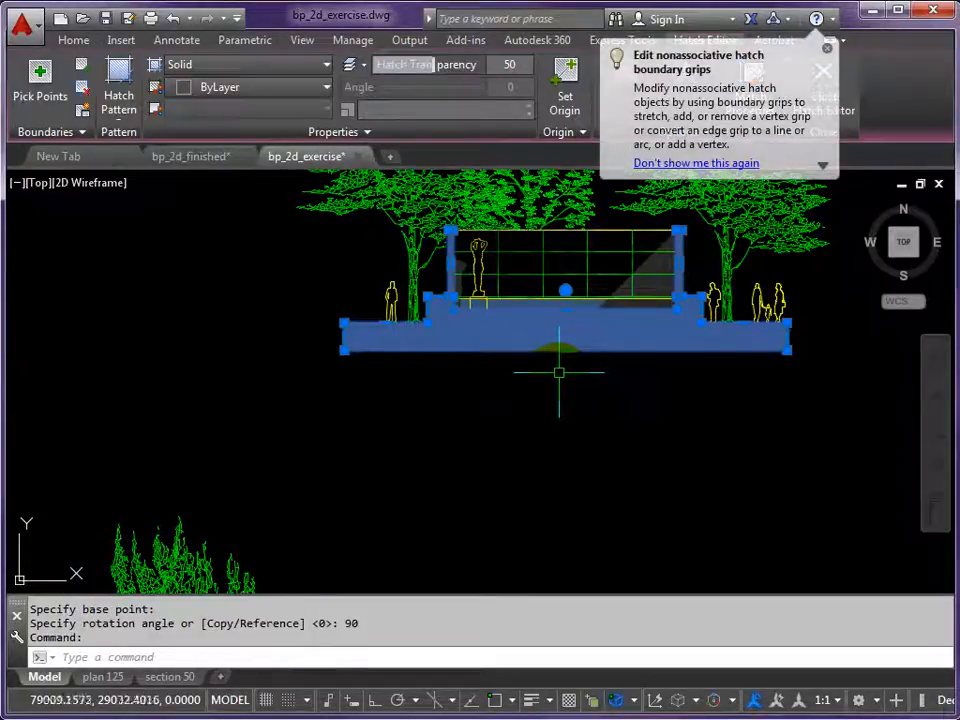
{"action": "key", "text": "Delete"}
{"action": "left_click", "coordinate": [565, 350]}
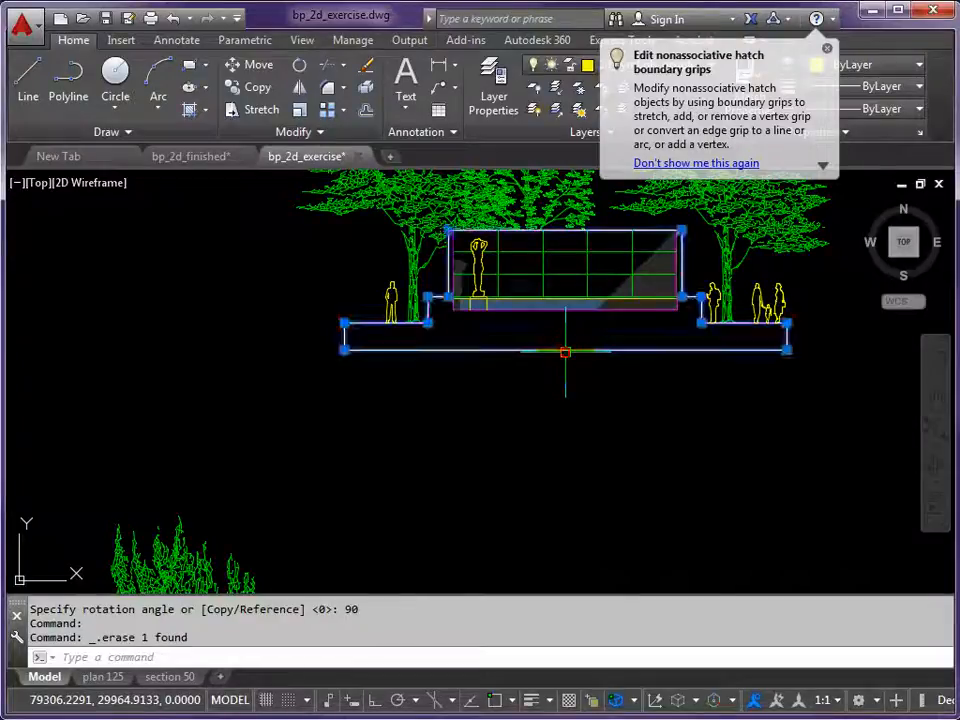
{"action": "key", "text": "Delete"}
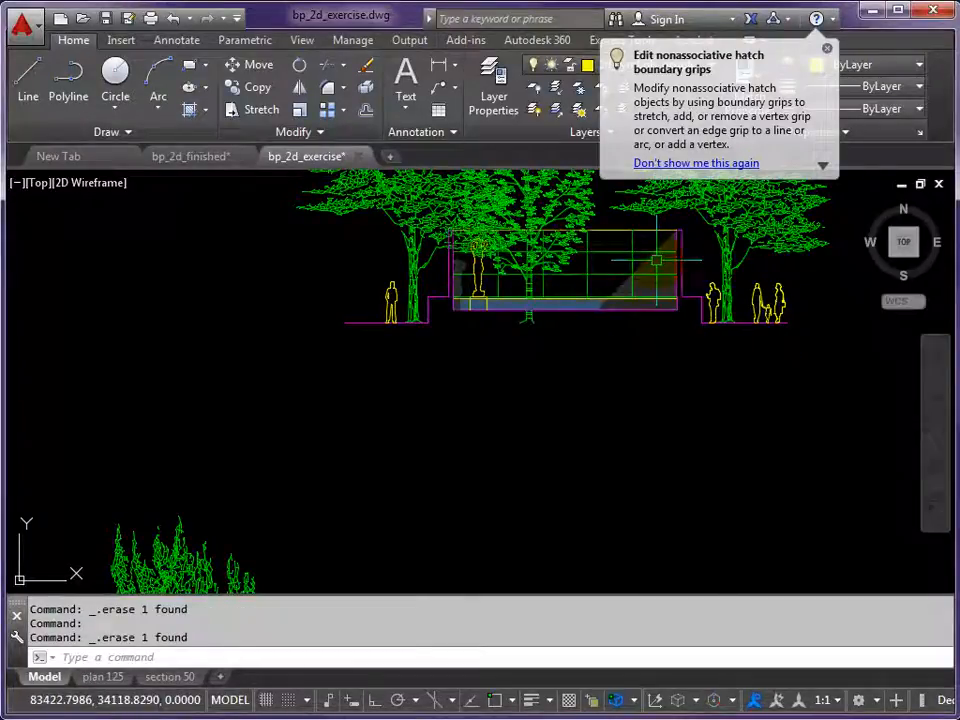
- Delete the wall shadow, statue shadow and water fills from the rotated section copy
{"action": "left_click", "coordinate": [649, 259]}
{"action": "key", "text": "Delete"}
{"action": "scroll", "coordinate": [455, 280], "scroll_direction": "up", "scroll_amount": 4}
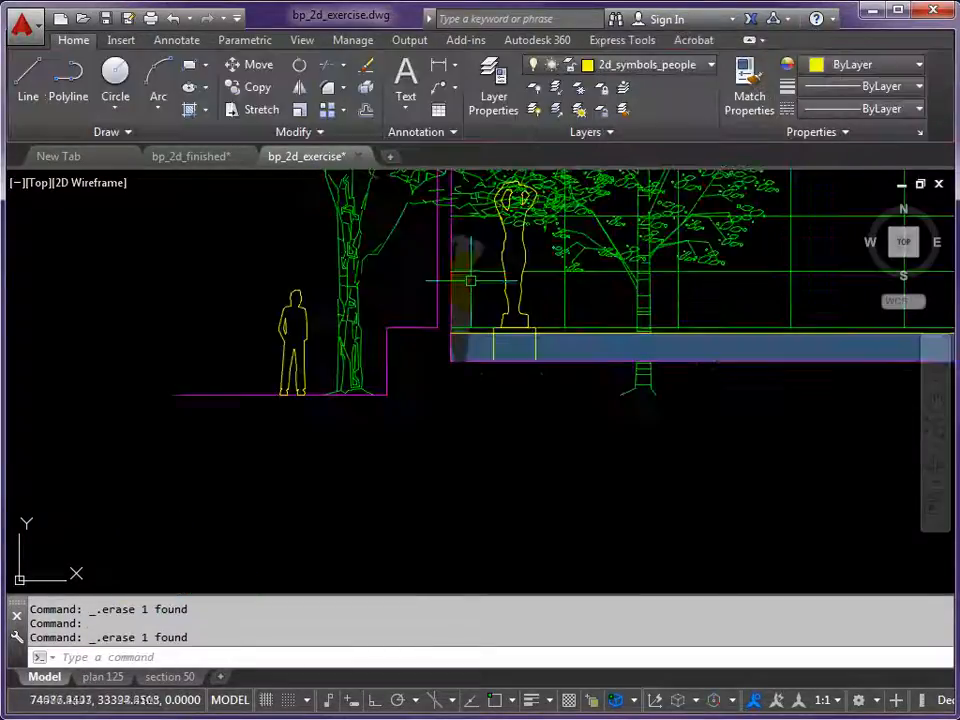
{"action": "left_click", "coordinate": [471, 288]}
{"action": "key", "text": "Delete"}
{"action": "left_click", "coordinate": [471, 348]}
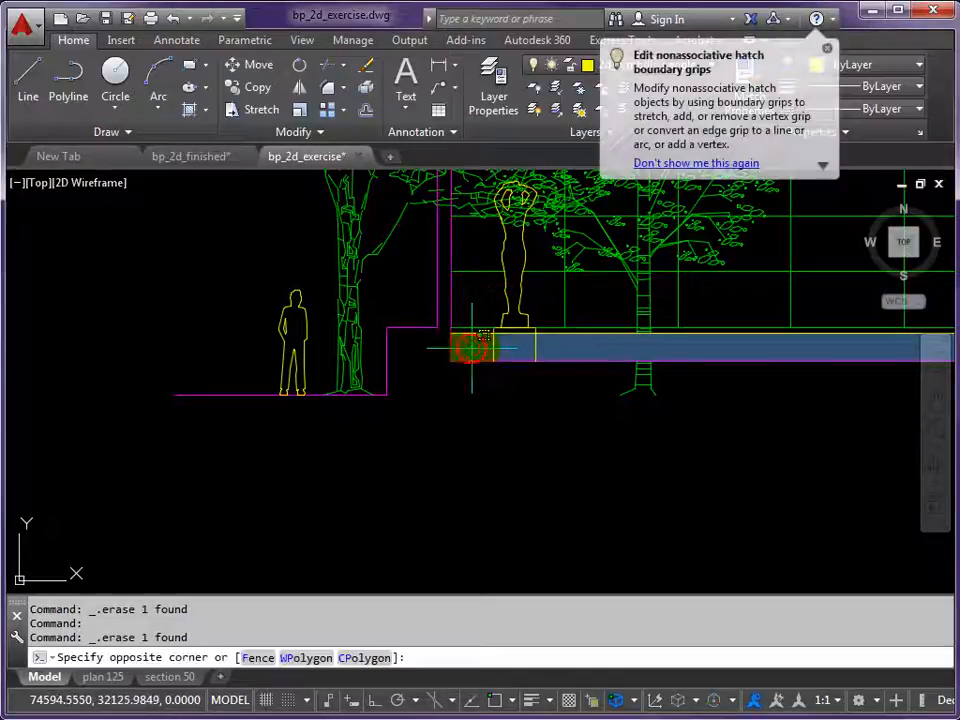
{"action": "left_click", "coordinate": [520, 345]}
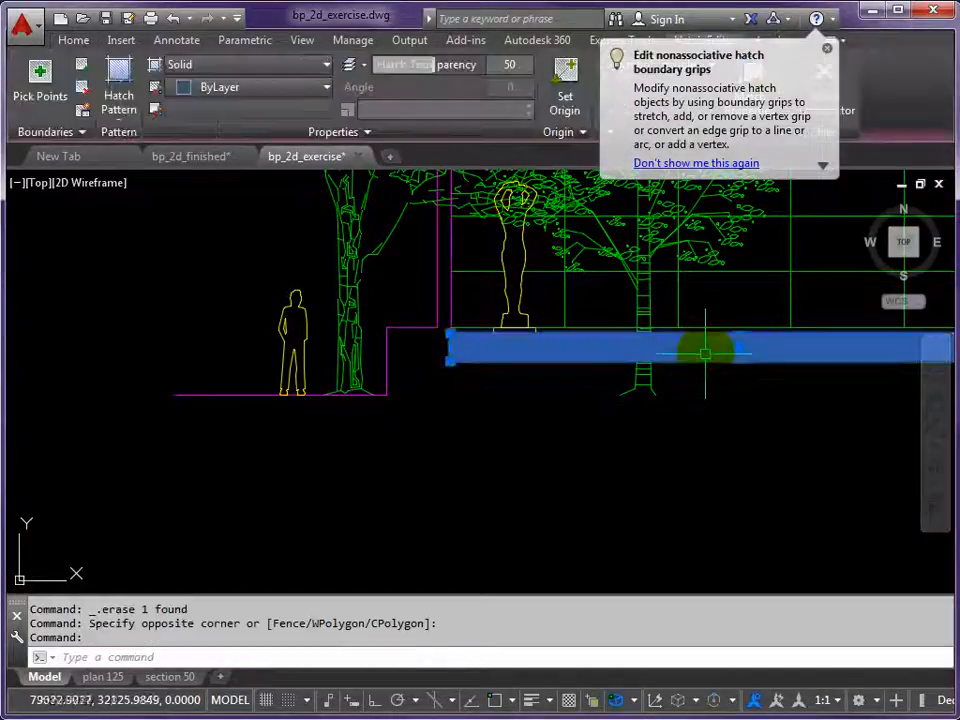
{"action": "key", "text": "Delete"}
{"action": "scroll", "coordinate": [750, 362], "scroll_direction": "down", "scroll_amount": 5}
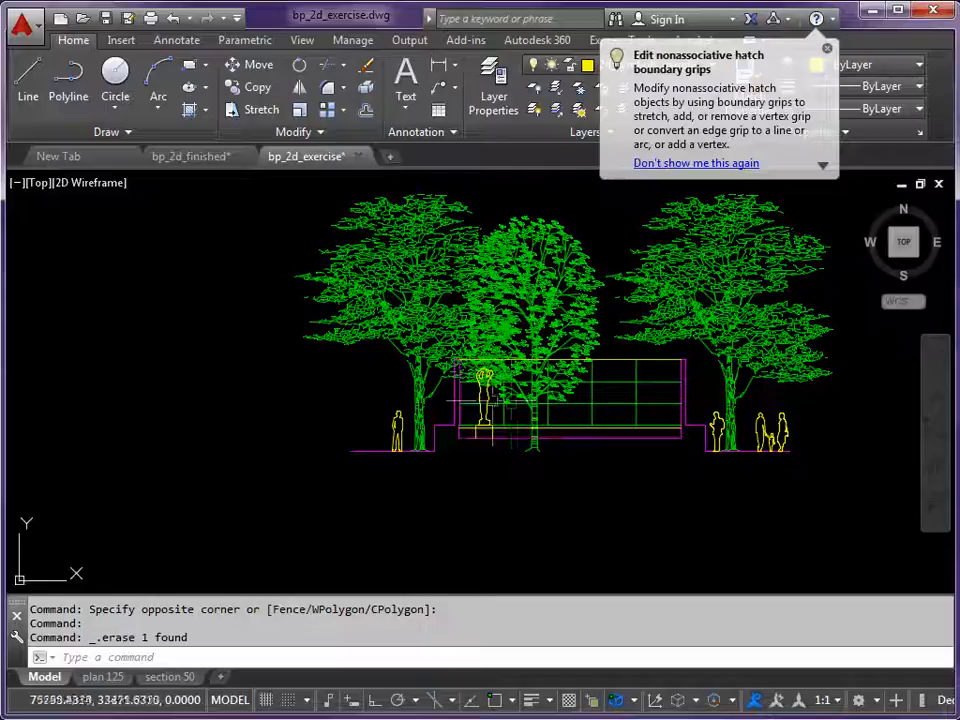
- Stretch the outer end of the section copy's ground line horizontally past the far side of the plan, with Ortho on
{"action": "scroll", "coordinate": [317, 328], "scroll_direction": "down", "scroll_amount": 6}
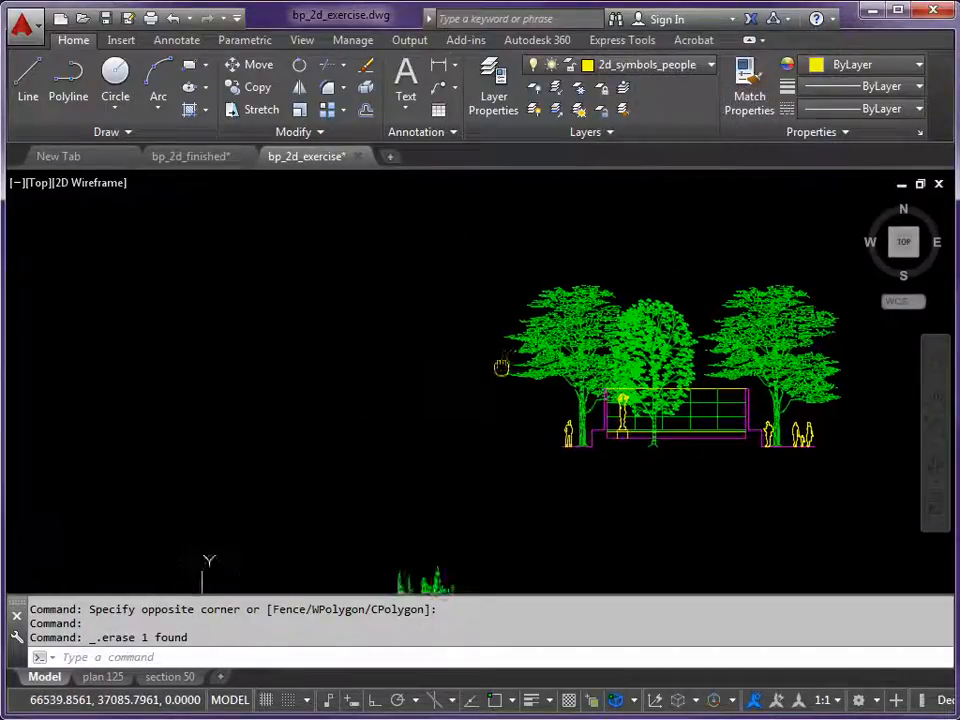
{"action": "mouse_move", "coordinate": [360, 345]}
{"action": "middle_mouse_down"}
{"action": "mouse_move", "coordinate": [504, 339]}
{"action": "mouse_move", "coordinate": [495, 334]}
{"action": "mouse_move", "coordinate": [577, 251]}
{"action": "middle_mouse_up"}
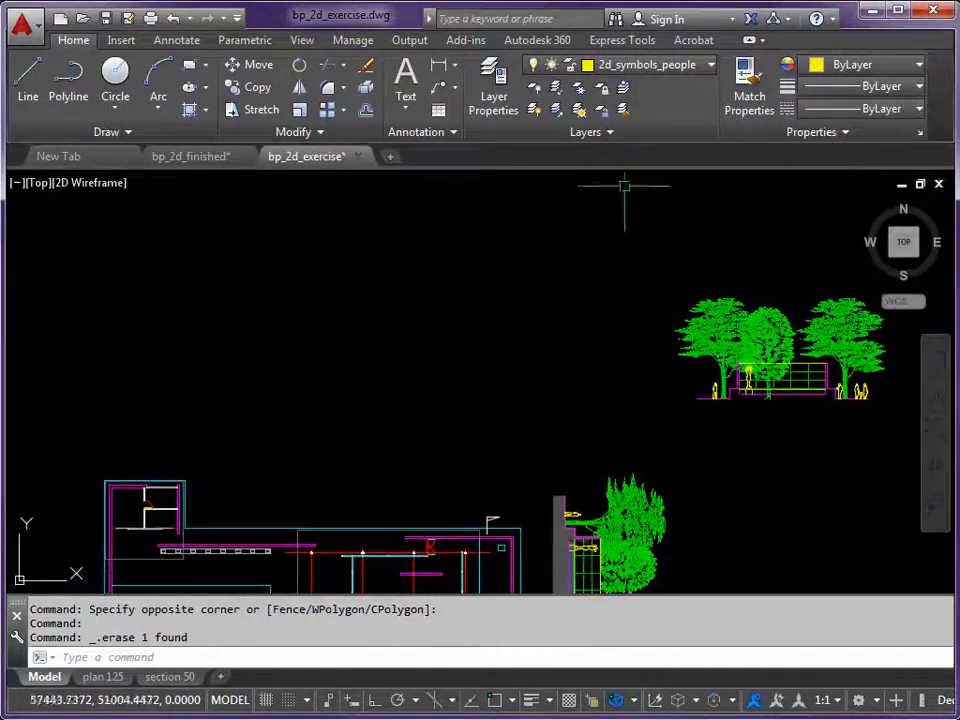
{"action": "left_click", "coordinate": [695, 400]}
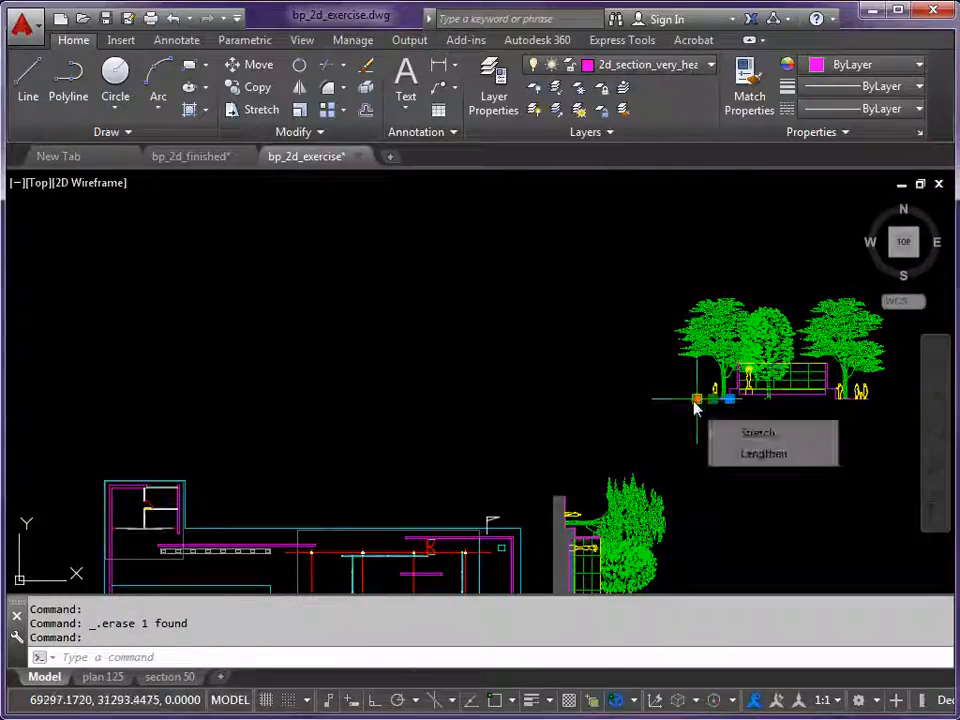
{"action": "left_click", "coordinate": [696, 400]}
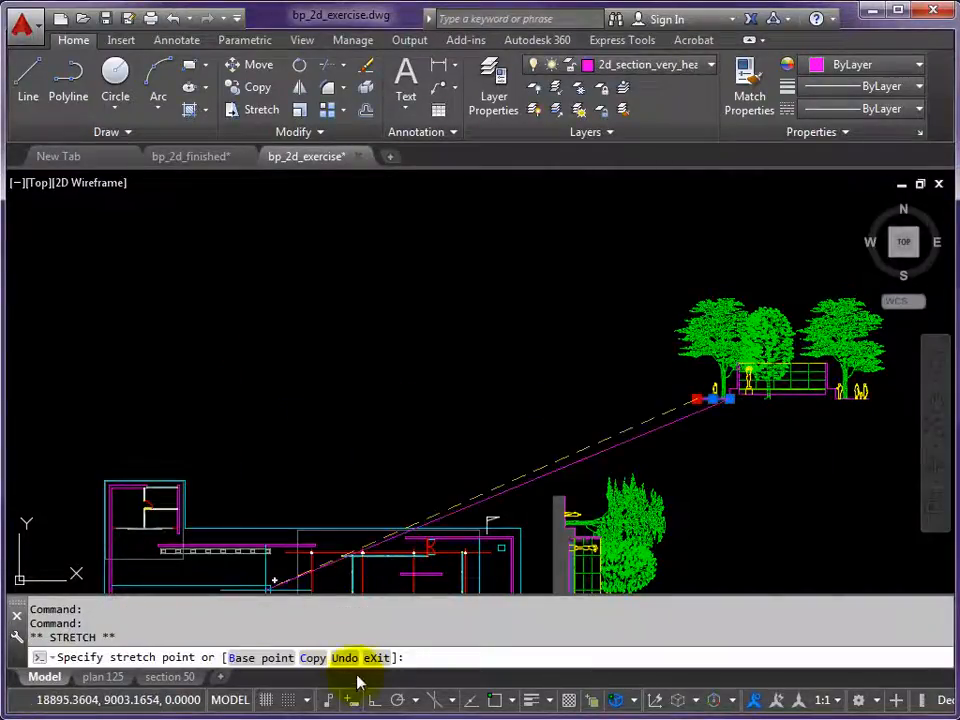
{"action": "left_click", "coordinate": [376, 703]}
{"action": "middle_click_drag", "start_coordinate": [44, 403], "coordinate": [87, 375]}
{"action": "left_click", "coordinate": [88, 374]}
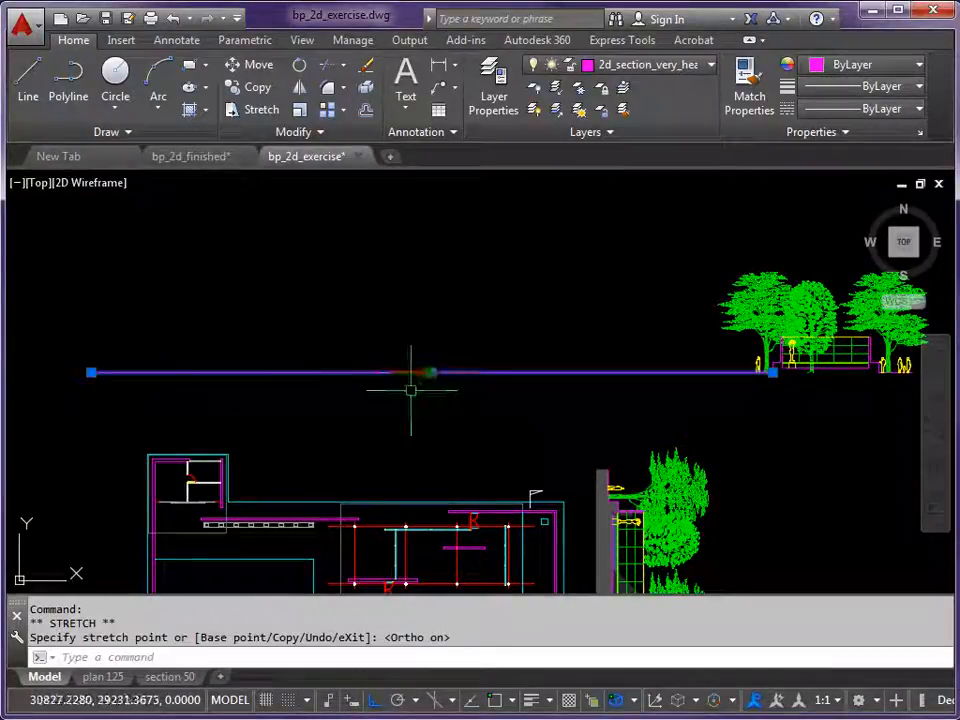
{"action": "key", "text": "Escape"}
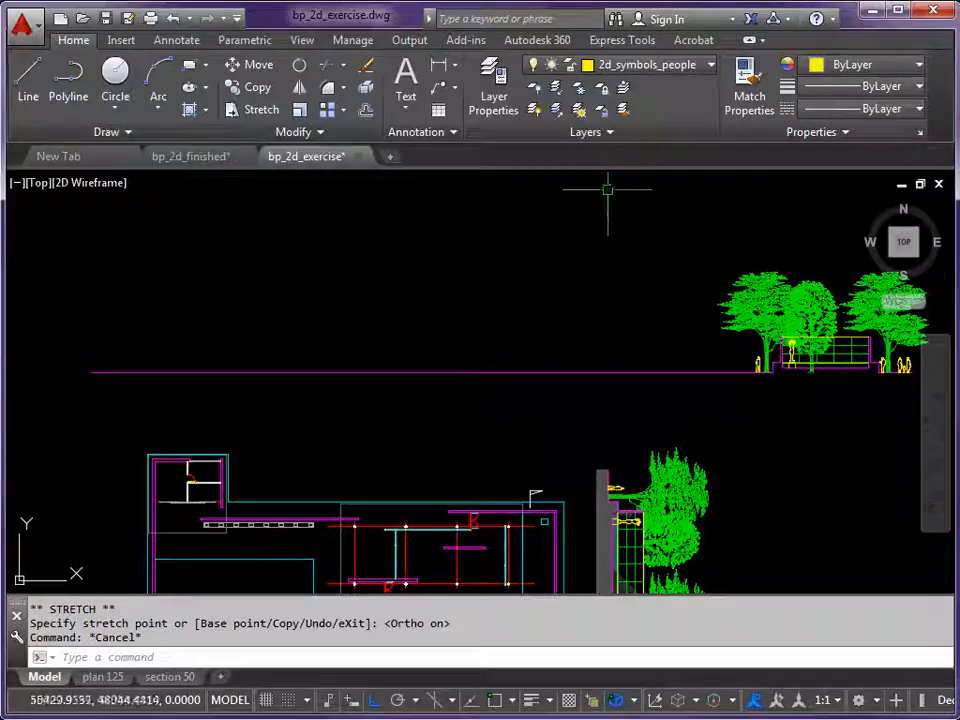
- Make 2d_elevation_heavyline the current layer and turn object snap on, checking that Endpoint, Intersection and Perpendicular are enabled
{"action": "middle_click_drag", "start_coordinate": [544, 272], "coordinate": [546, 257]}
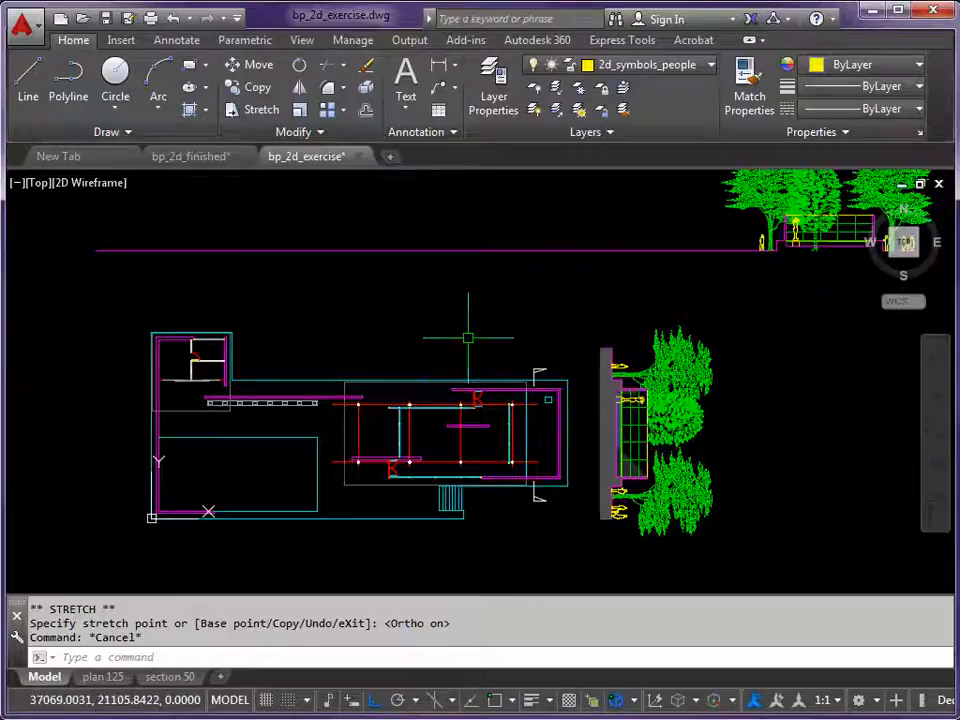
{"action": "left_click", "coordinate": [713, 68]}
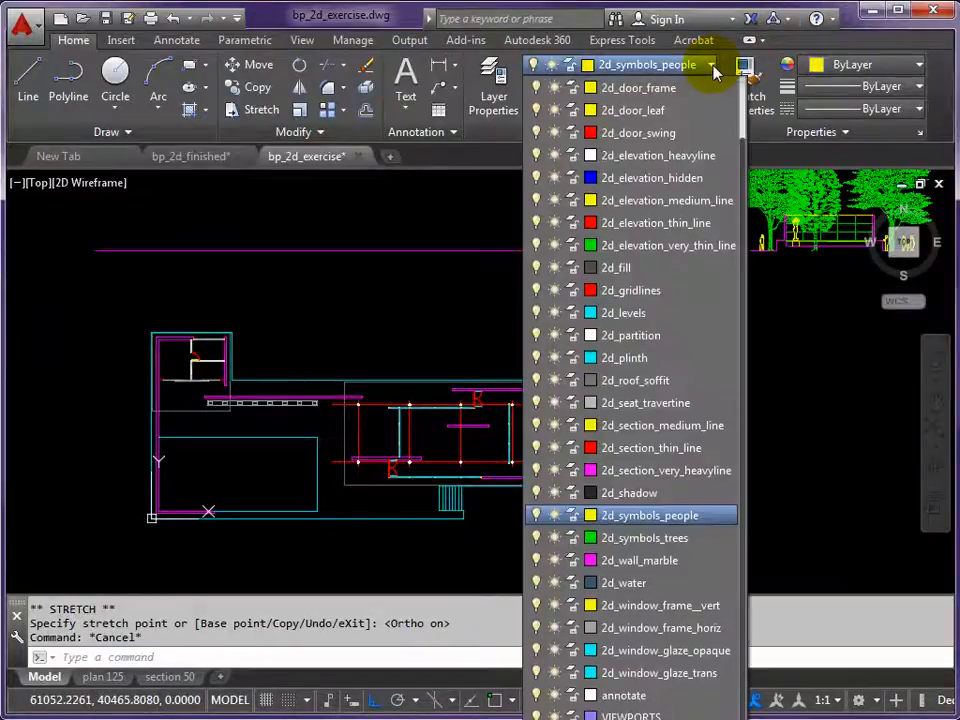
{"action": "left_click", "coordinate": [640, 160]}
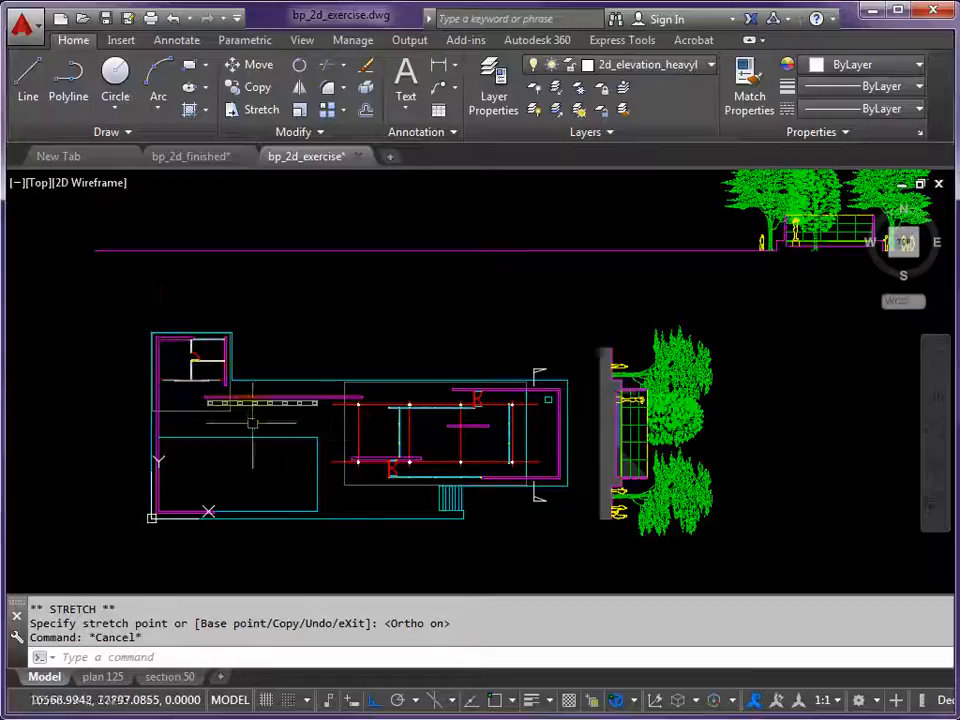
{"action": "left_click", "coordinate": [496, 704]}
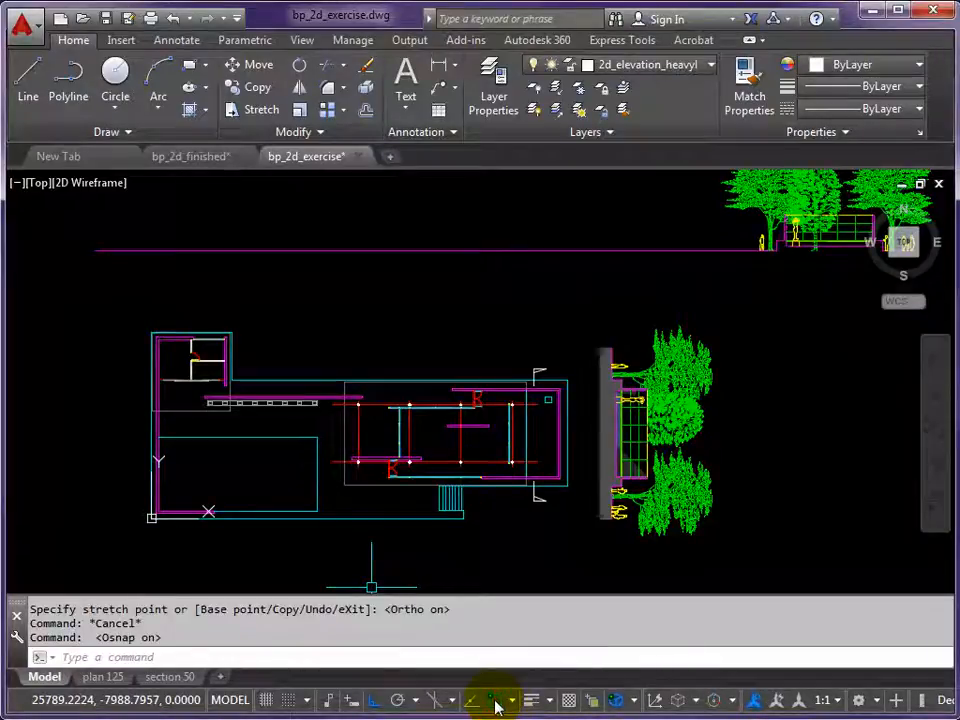
{"action": "right_click", "coordinate": [497, 705]}
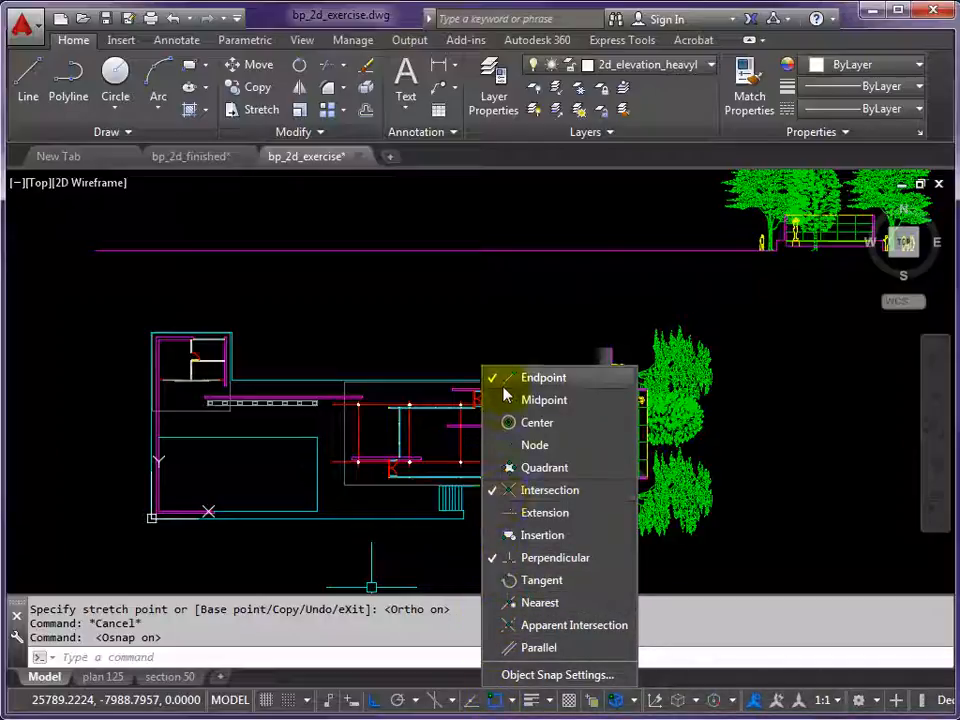
{"action": "left_click", "coordinate": [368, 534]}
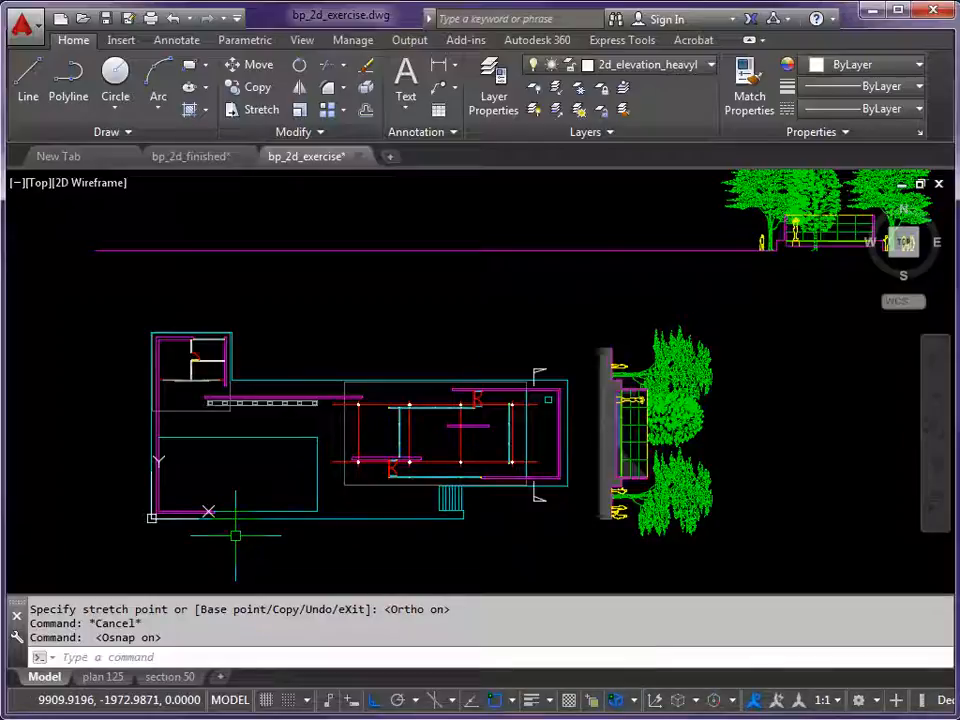
{"action": "type", "text": "LTS"}
{"action": "key", "text": "Return"}
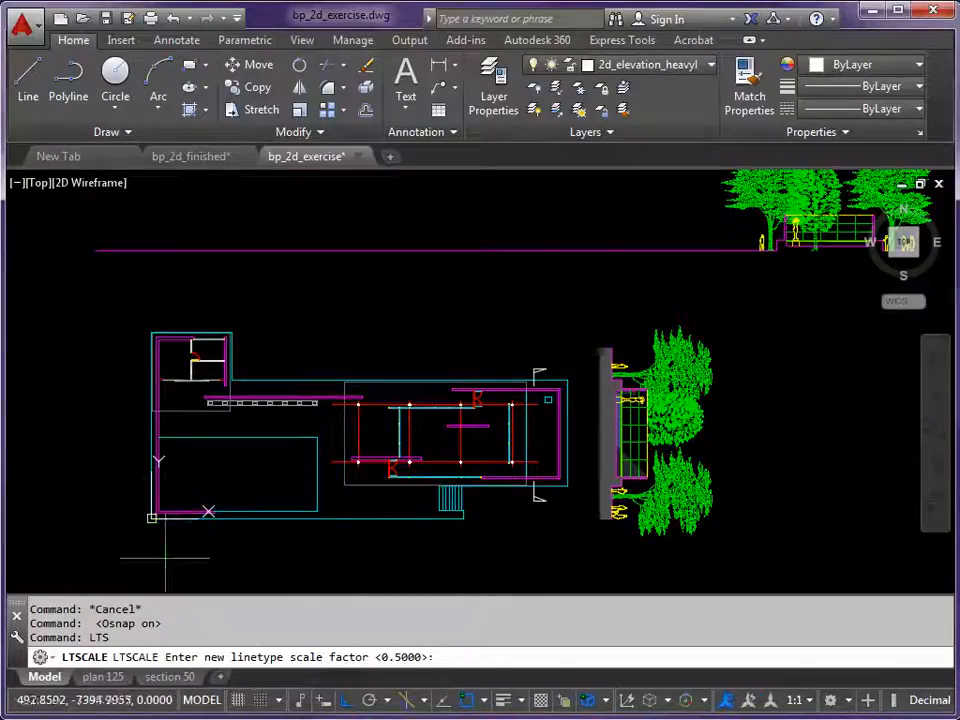
{"action": "scroll", "coordinate": [151, 517], "scroll_direction": "up", "scroll_amount": 4}
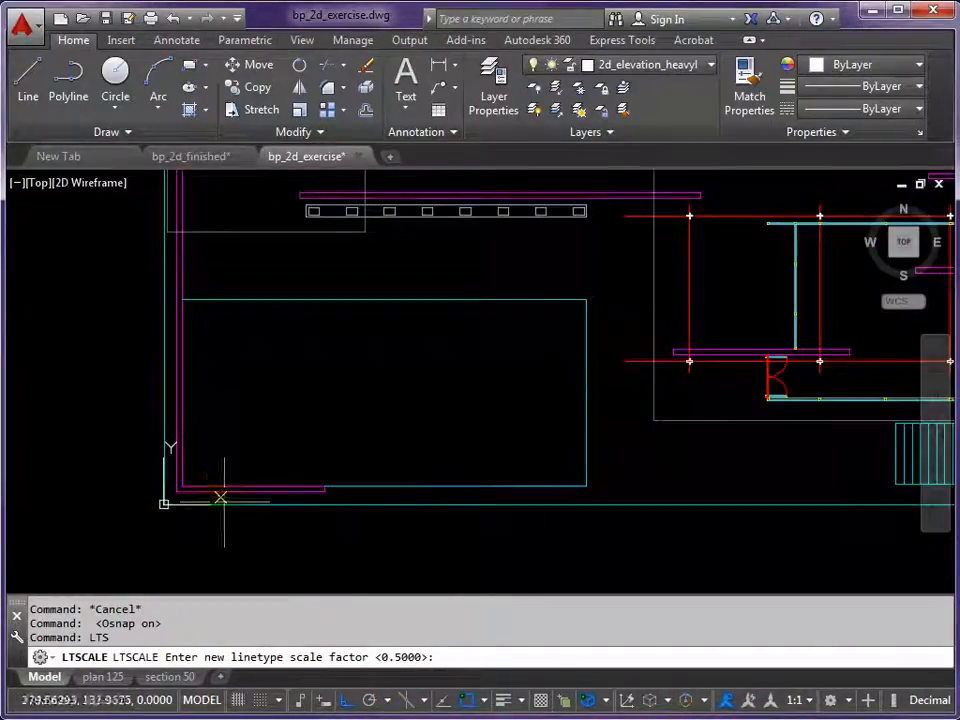
{"action": "key", "text": "Escape"}
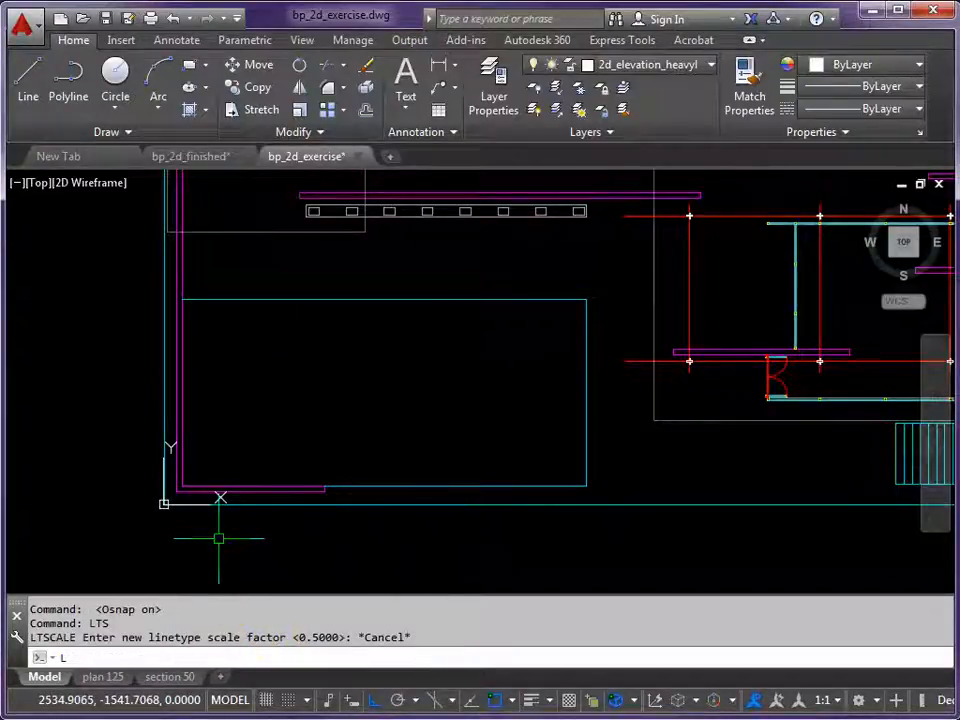
- Draw a vertical projection line from the plinth's outer corner at the plan's origin up past the extended ground line
{"action": "type", "text": "L"}
{"action": "key", "text": "Return"}
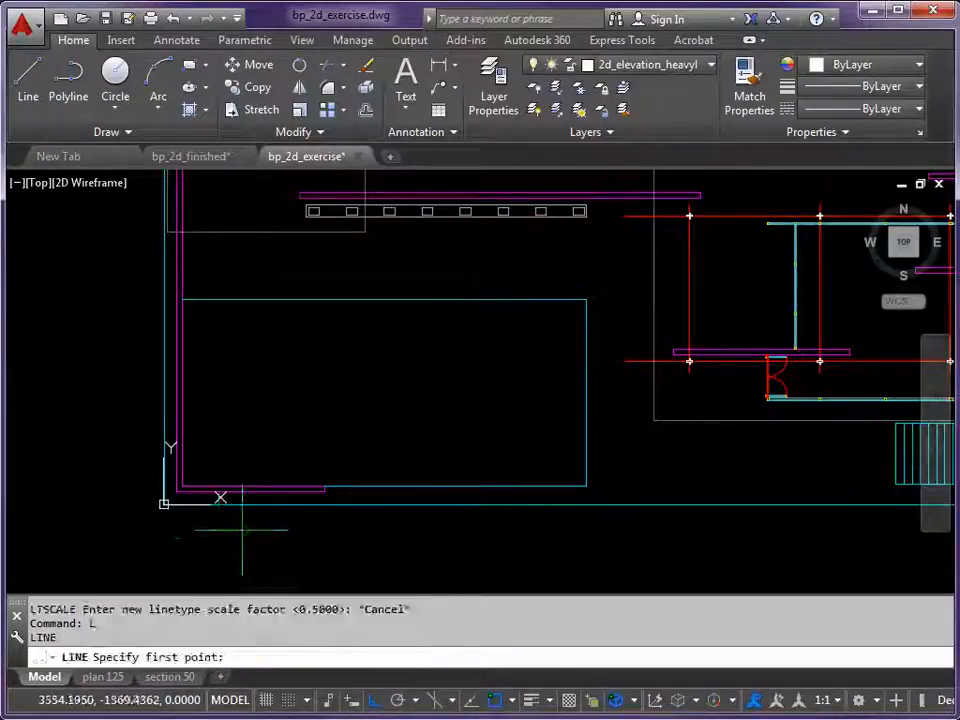
{"action": "left_click", "coordinate": [171, 507]}
{"action": "scroll", "coordinate": [216, 427], "scroll_direction": "down", "scroll_amount": 3}
{"action": "middle_click_drag", "start_coordinate": [216, 422], "coordinate": [177, 506]}
{"action": "middle_click_drag", "start_coordinate": [220, 345], "coordinate": [187, 442]}
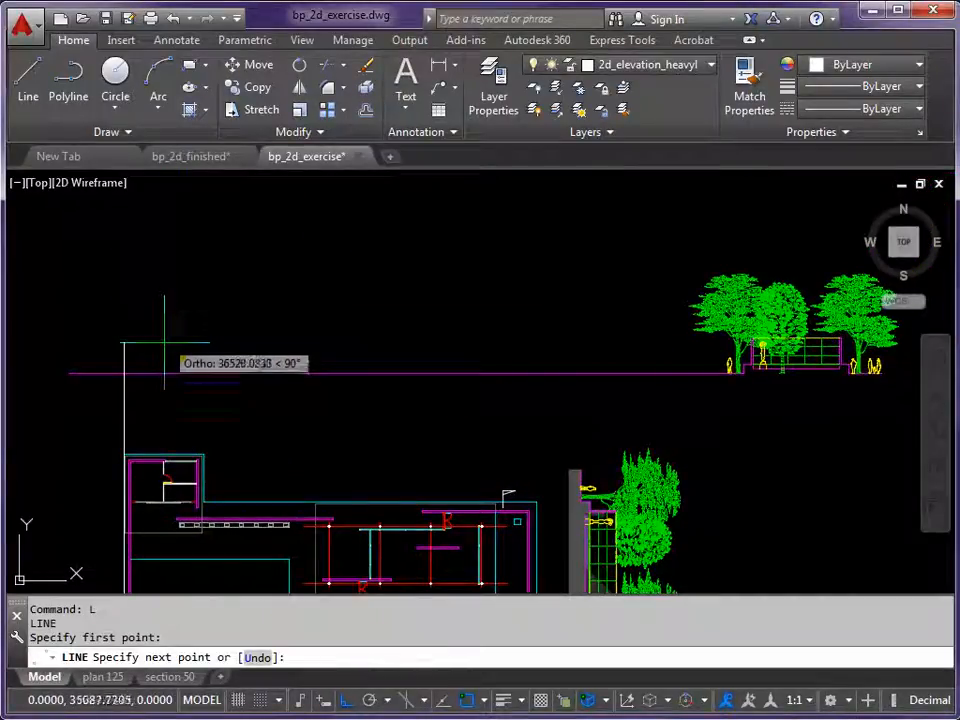
{"action": "left_click", "coordinate": [163, 340]}
{"action": "key", "text": "Return"}
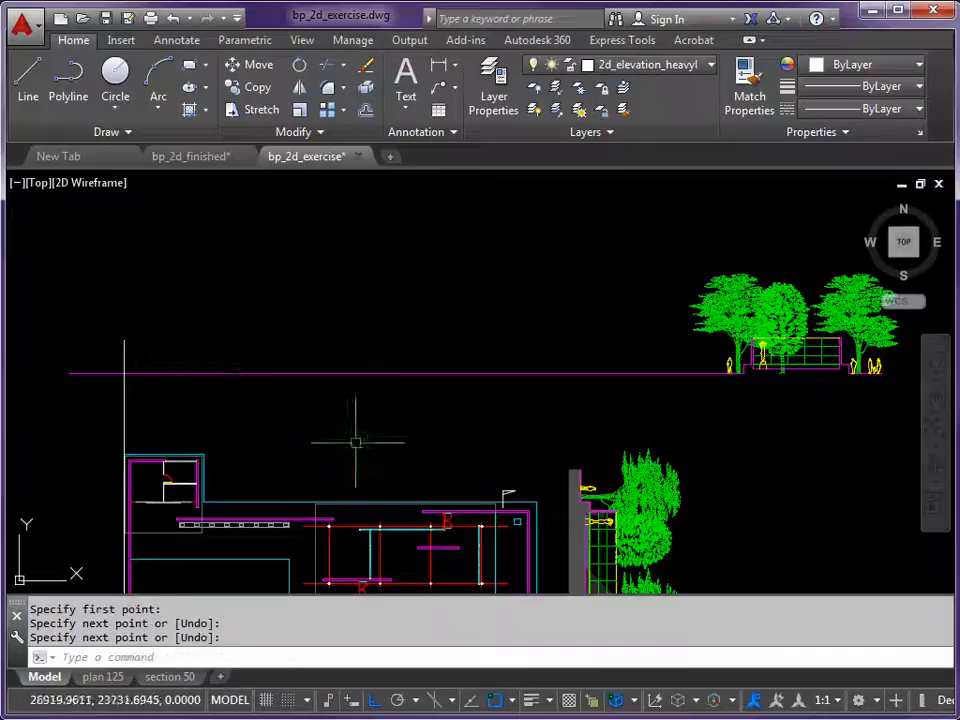
- Draw a second vertical projection line from the plinth corner beside the stairs up past the extended ground line
{"action": "middle_click_drag", "start_coordinate": [328, 416], "coordinate": [285, 278]}
{"action": "key", "text": "Return"}
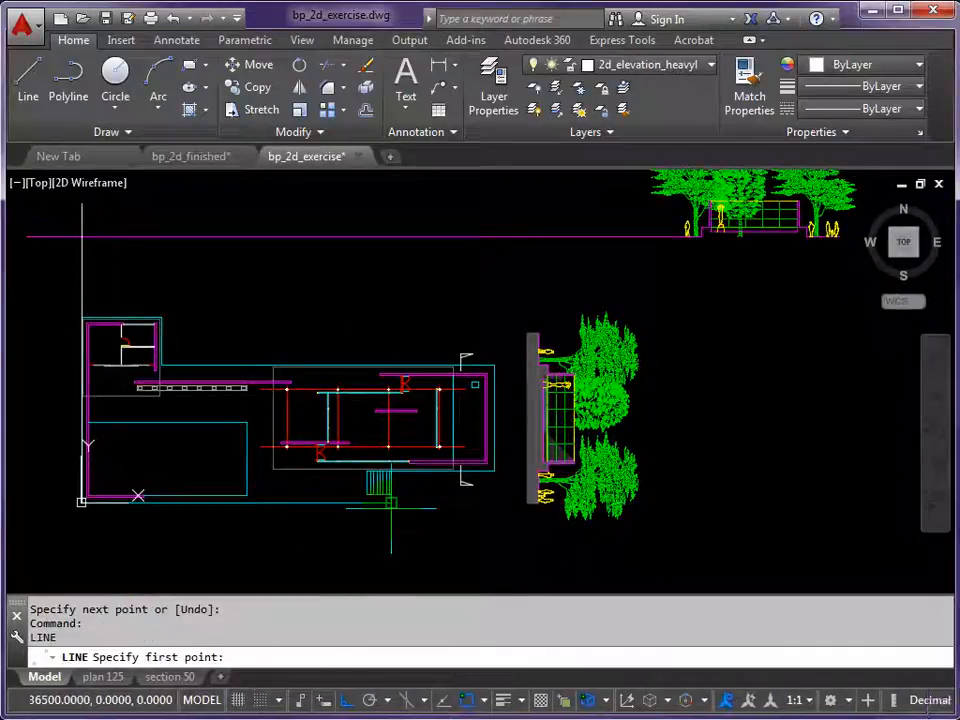
{"action": "left_click", "coordinate": [391, 502]}
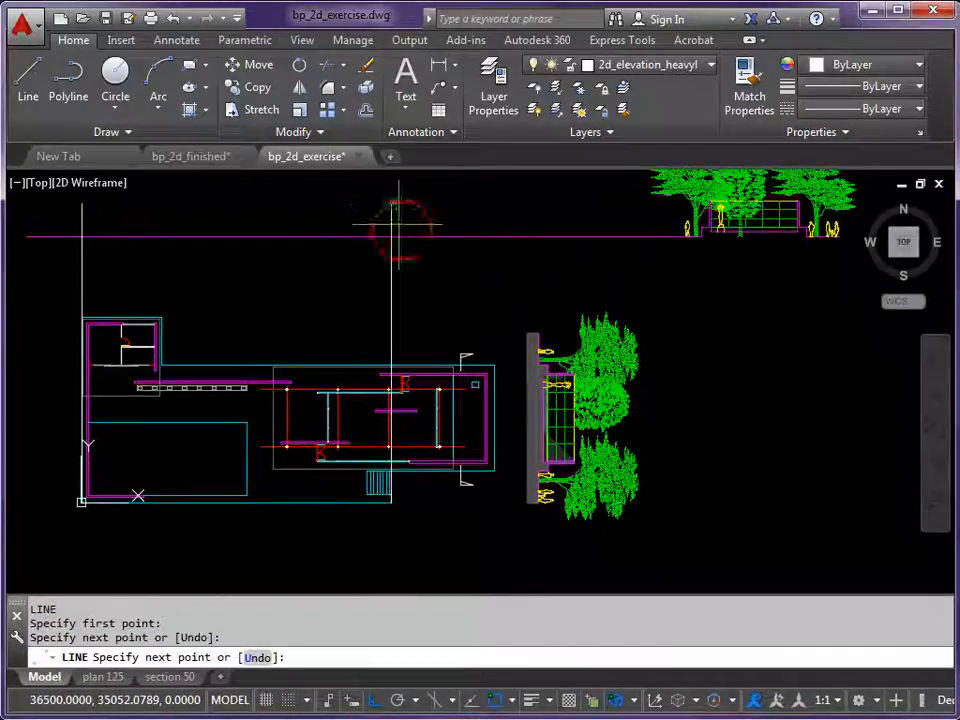
{"action": "left_click", "coordinate": [388, 210]}
{"action": "key", "text": "Return"}
- Draw a horizontal line from the section's plinth top corner across to the outer vertical projection line at the plan's origin
{"action": "scroll", "coordinate": [697, 230], "scroll_direction": "up", "scroll_amount": 6}
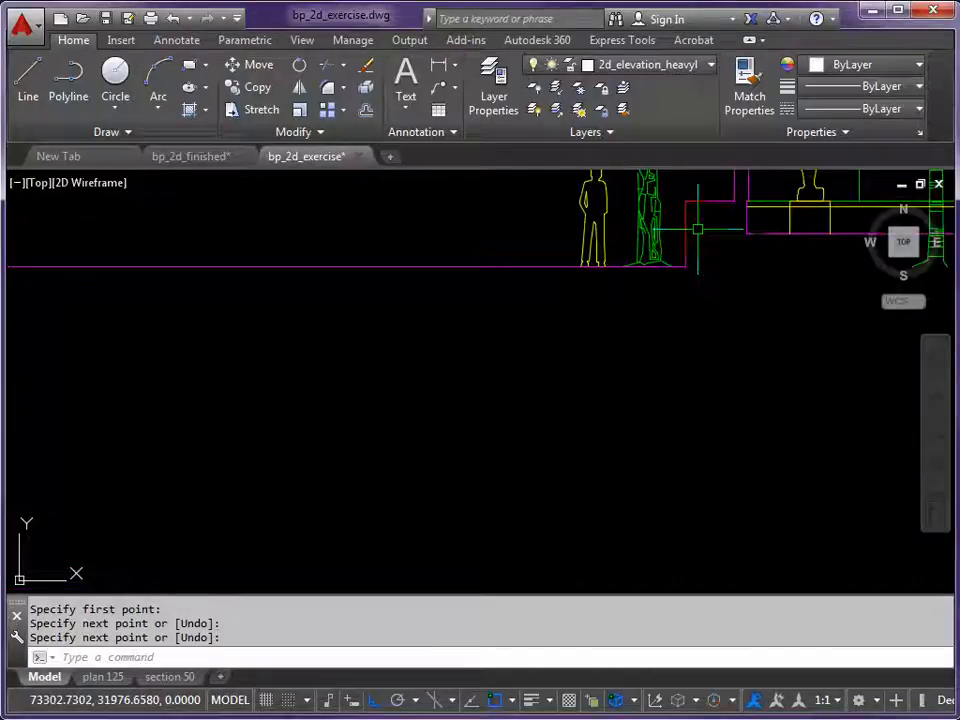
{"action": "key", "text": "Return"}
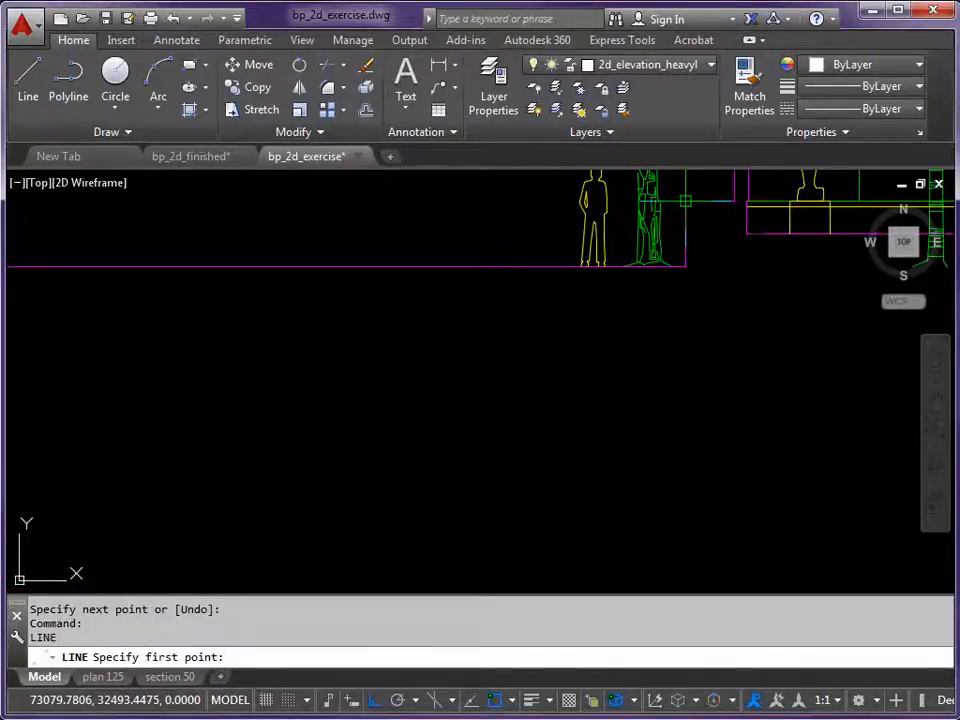
{"action": "left_click", "coordinate": [685, 201]}
{"action": "scroll", "coordinate": [362, 244], "scroll_direction": "down", "scroll_amount": 6}
{"action": "middle_click_drag", "start_coordinate": [240, 256], "coordinate": [660, 276]}
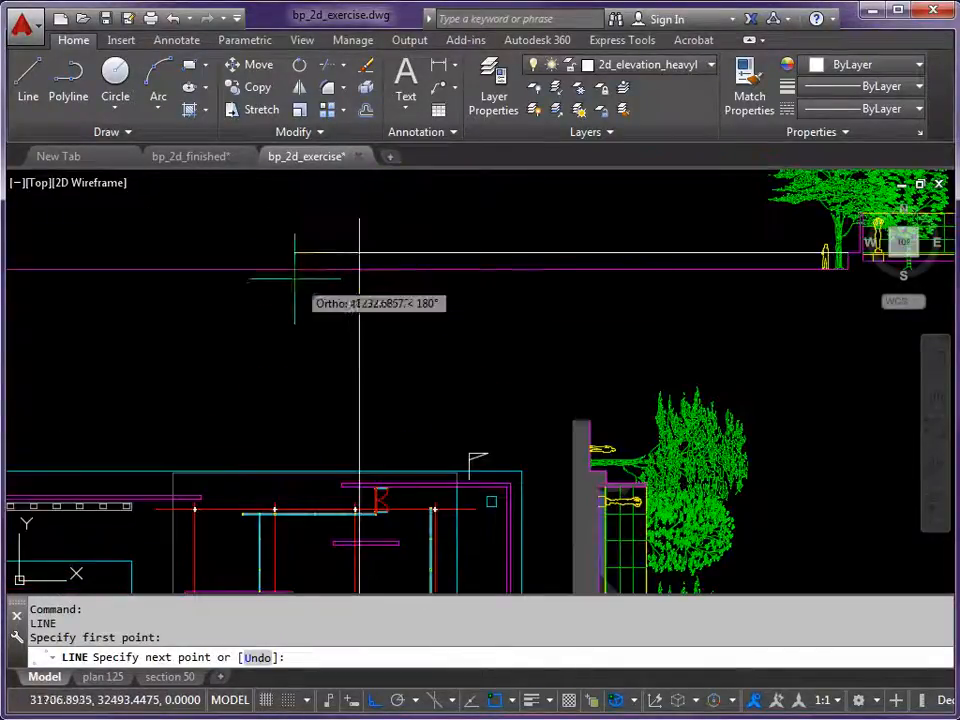
{"action": "middle_click_drag", "start_coordinate": [295, 278], "coordinate": [562, 285]}
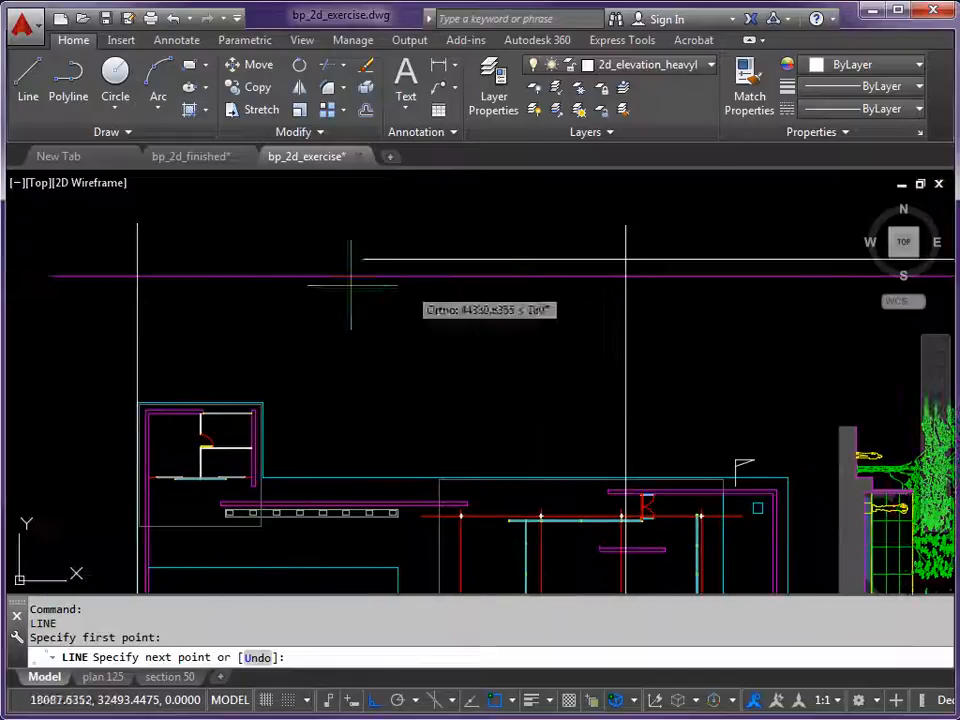
{"action": "left_click", "coordinate": [136, 259]}
{"action": "key", "text": "Return"}
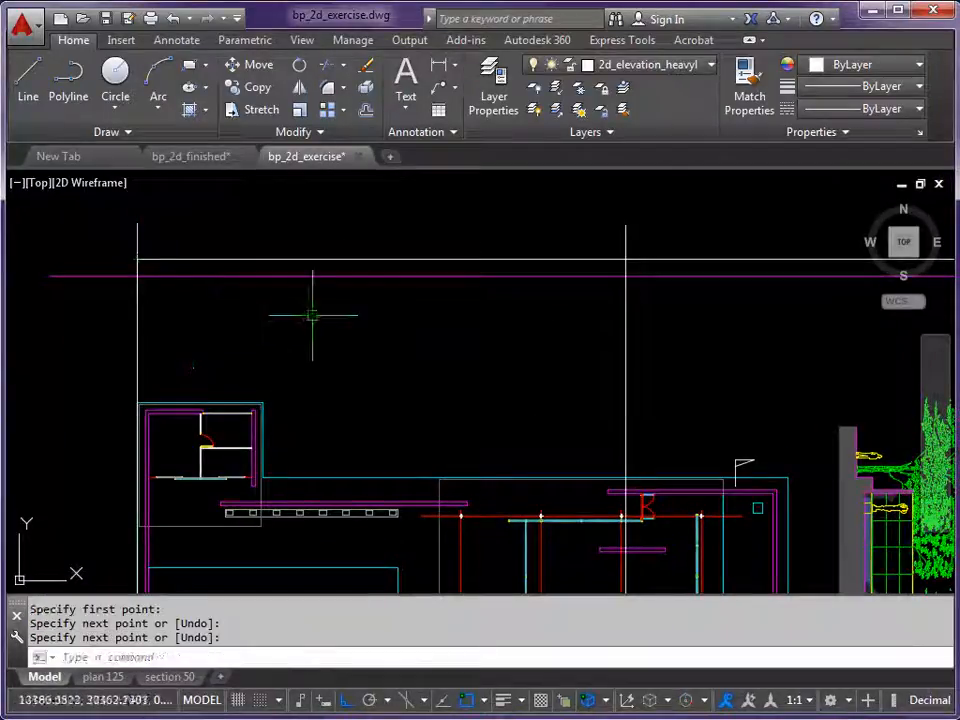
- Shorten both plinth projection lines so their upper ends meet the horizontal plinth-top line
{"action": "left_click", "coordinate": [136, 229]}
{"action": "left_click", "coordinate": [137, 227]}
{"action": "left_click", "coordinate": [137, 259]}
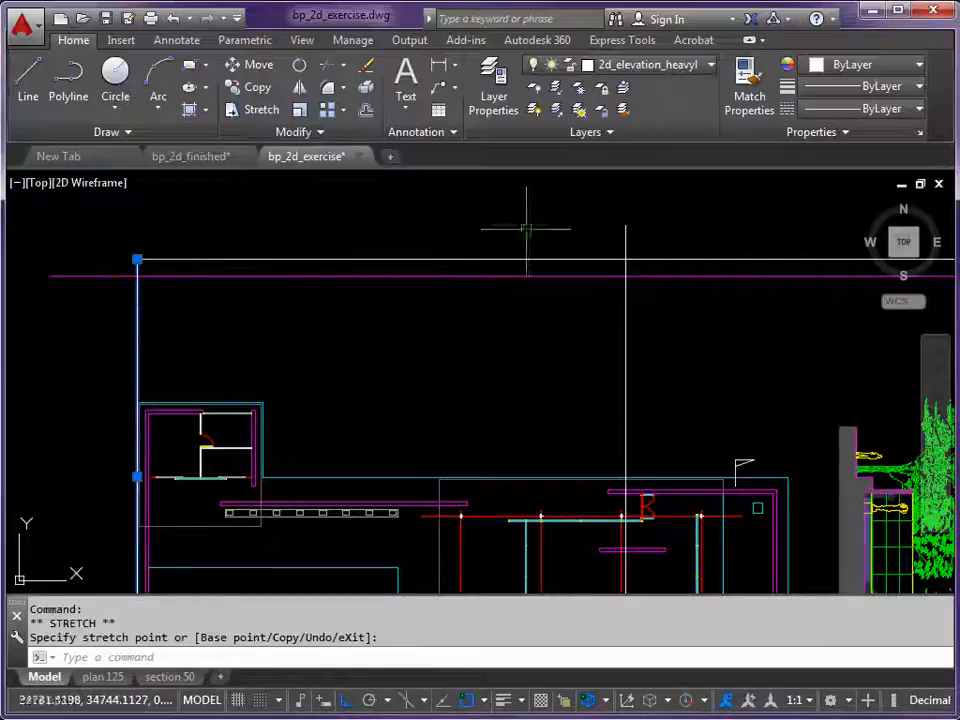
{"action": "left_click", "coordinate": [624, 227]}
{"action": "left_click", "coordinate": [625, 226]}
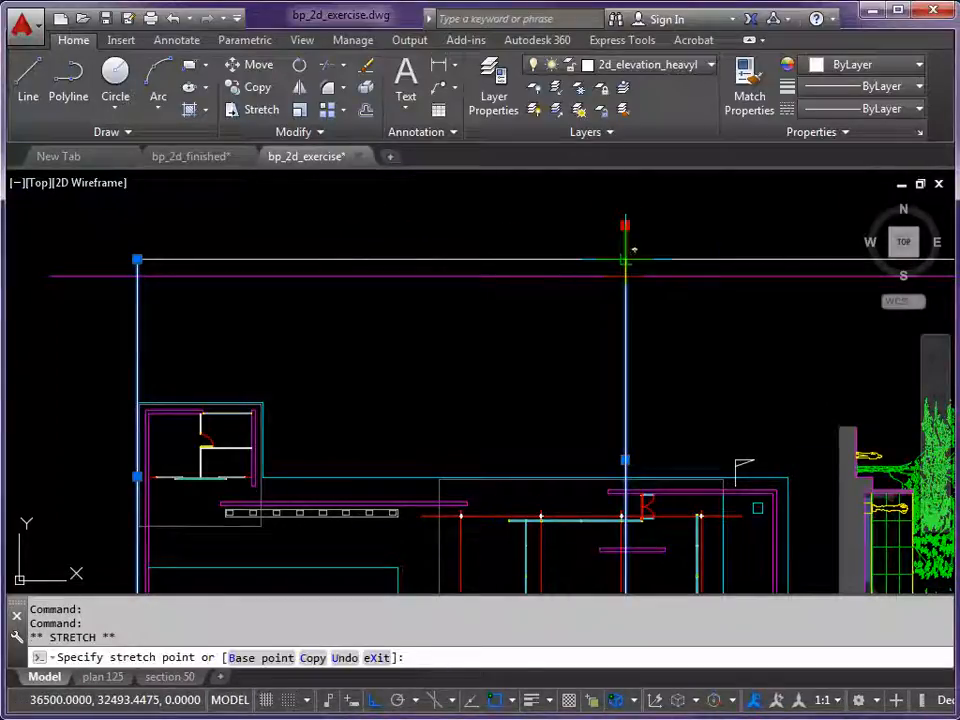
{"action": "left_click", "coordinate": [626, 259]}
{"action": "middle_click_drag", "start_coordinate": [660, 266], "coordinate": [621, 259]}
{"action": "type", "text": "l"}
{"action": "key", "text": "Return"}
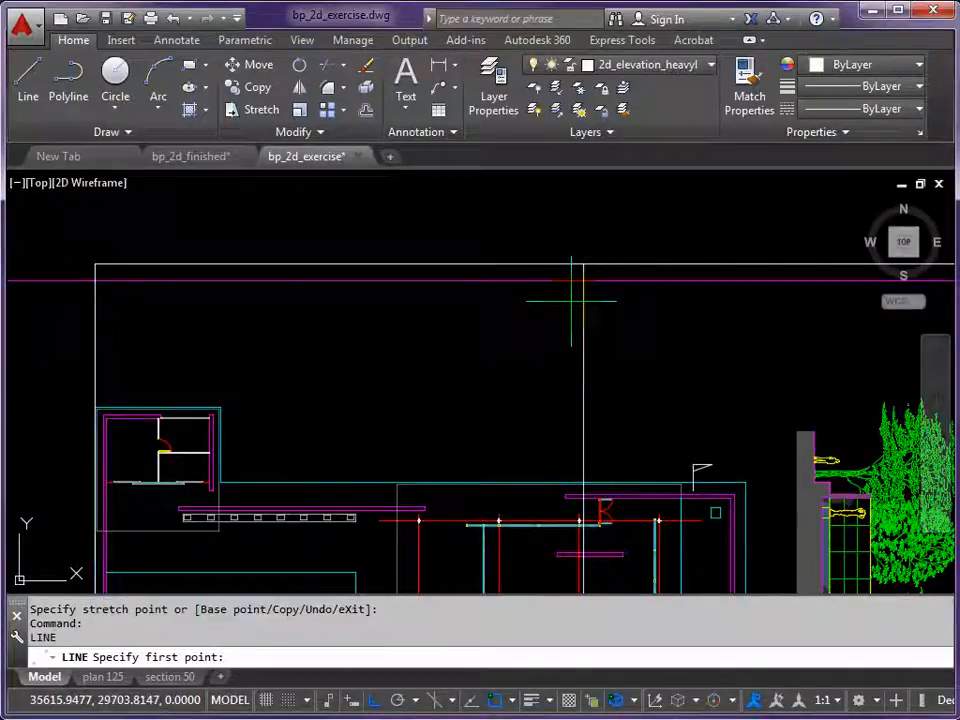
{"action": "type", "text": "TR"}
{"action": "key", "text": "Return"}
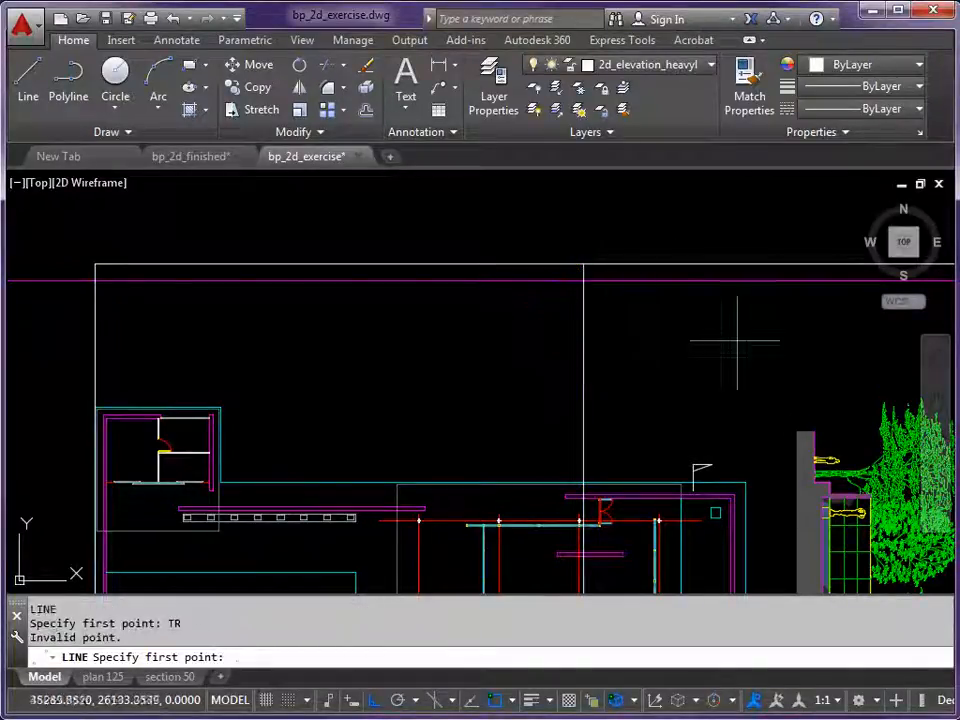
{"action": "key", "text": "Escape"}
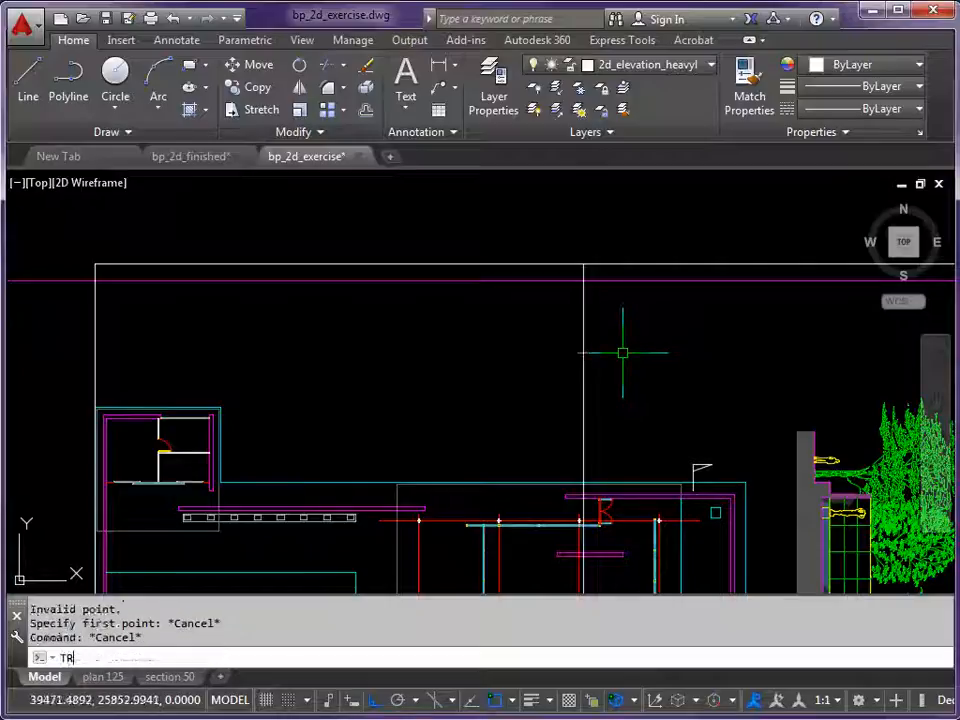
- Trim the plinth-top line beyond the projection line beside the stairs, using that projection line as cutting edge
{"action": "type", "text": "TR"}
{"action": "key", "text": "Return"}
{"action": "left_click", "coordinate": [584, 296]}
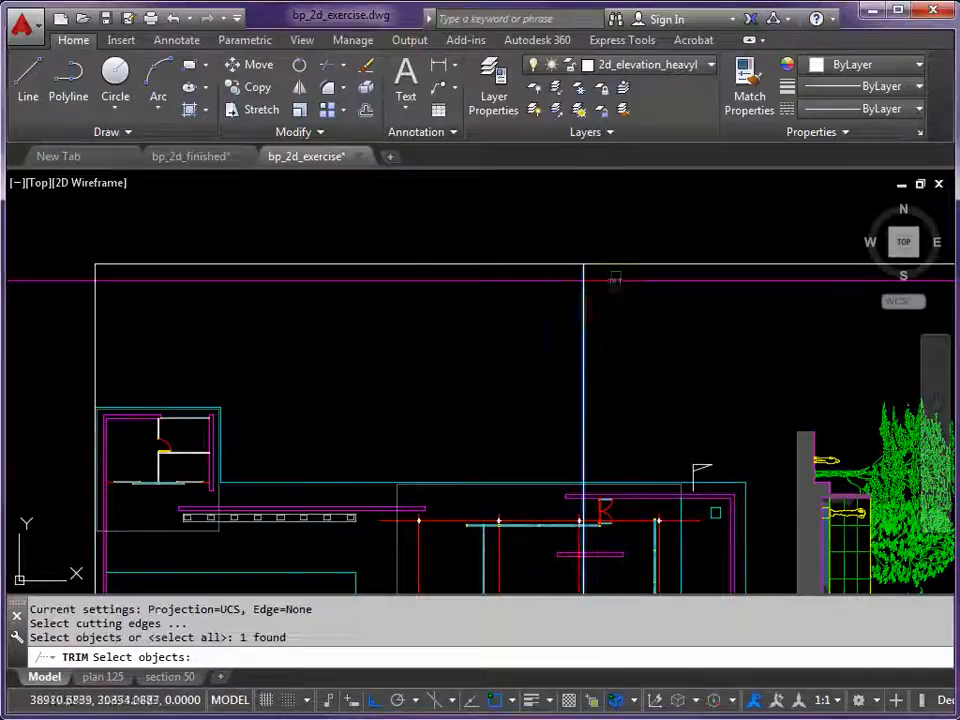
{"action": "key", "text": "Return"}
{"action": "left_click", "coordinate": [613, 263]}
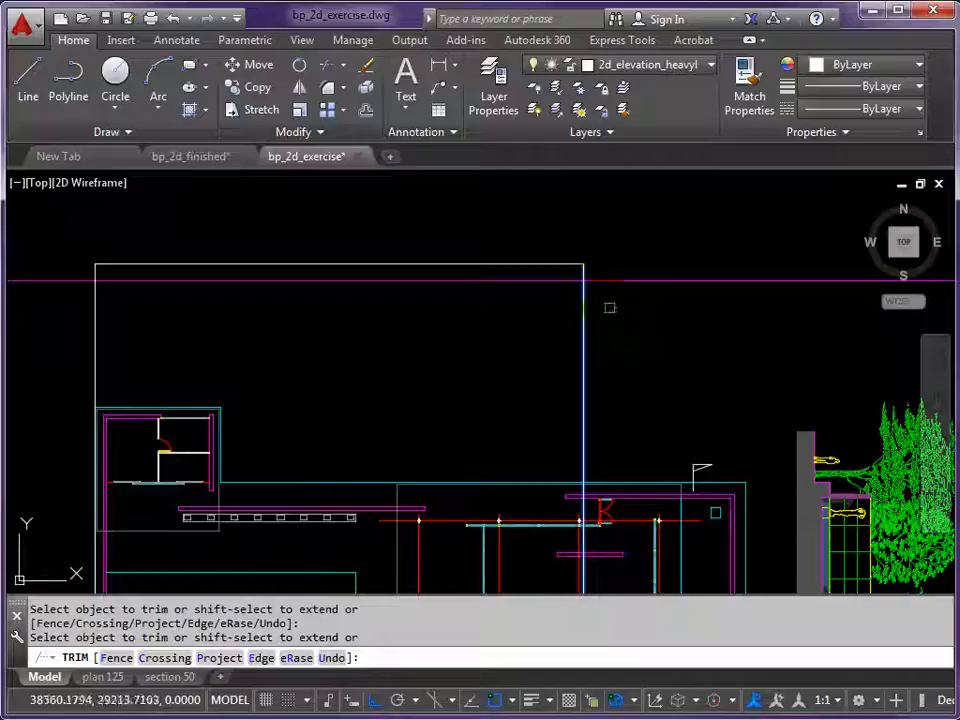
{"action": "key", "text": "Return"}
- Trim off both plinth projection lines below the ground line, using the ground line as cutting edge
{"action": "key", "text": "Return"}
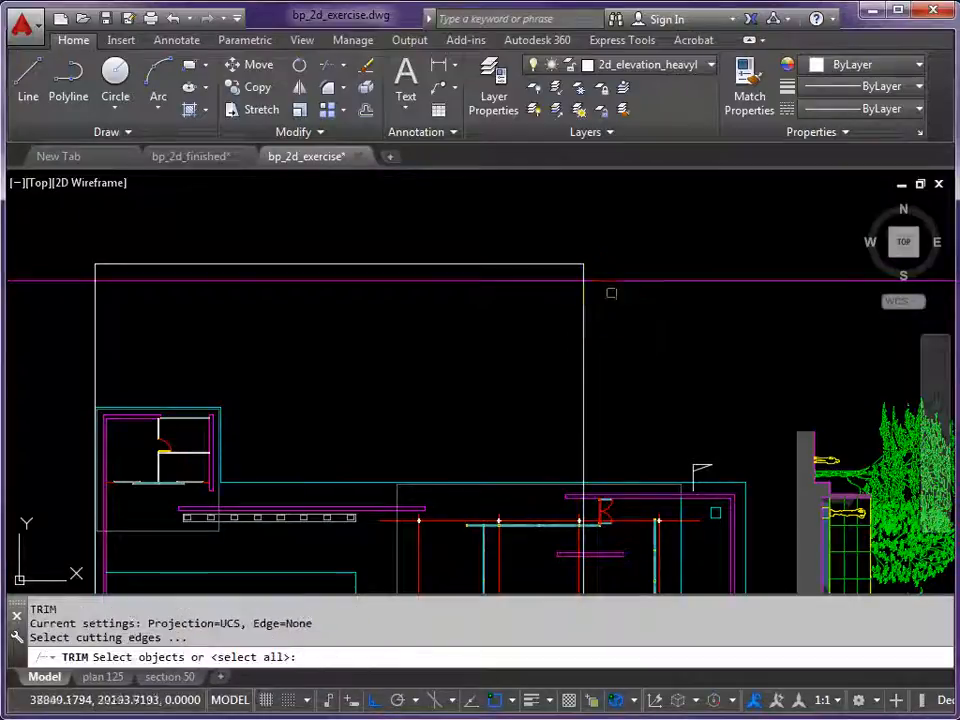
{"action": "left_click", "coordinate": [614, 280]}
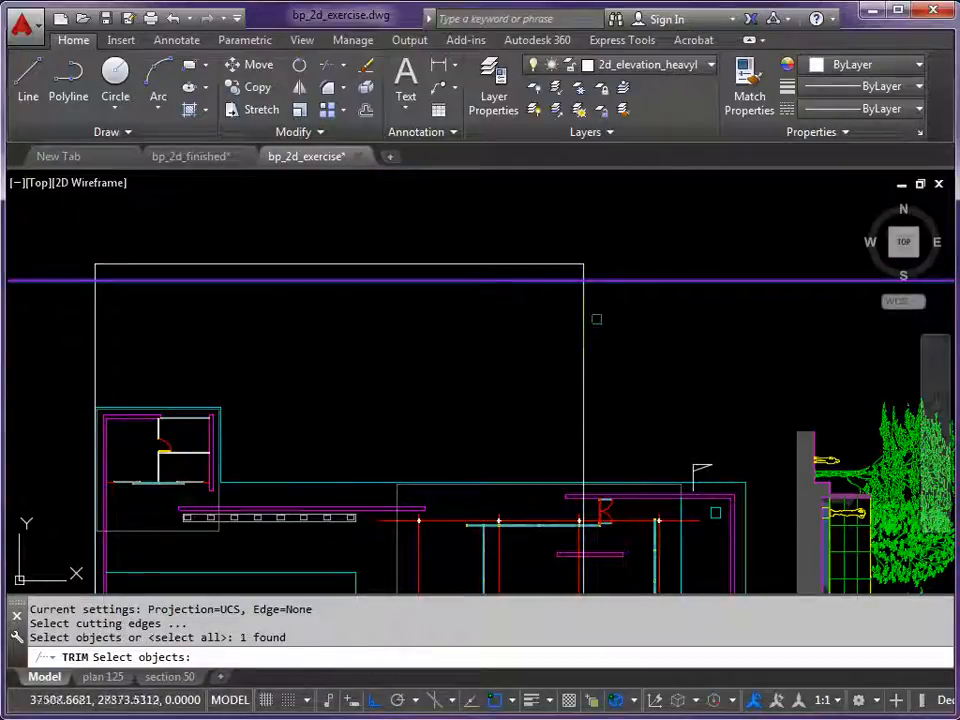
{"action": "key", "text": "Return"}
{"action": "left_click", "coordinate": [582, 301]}
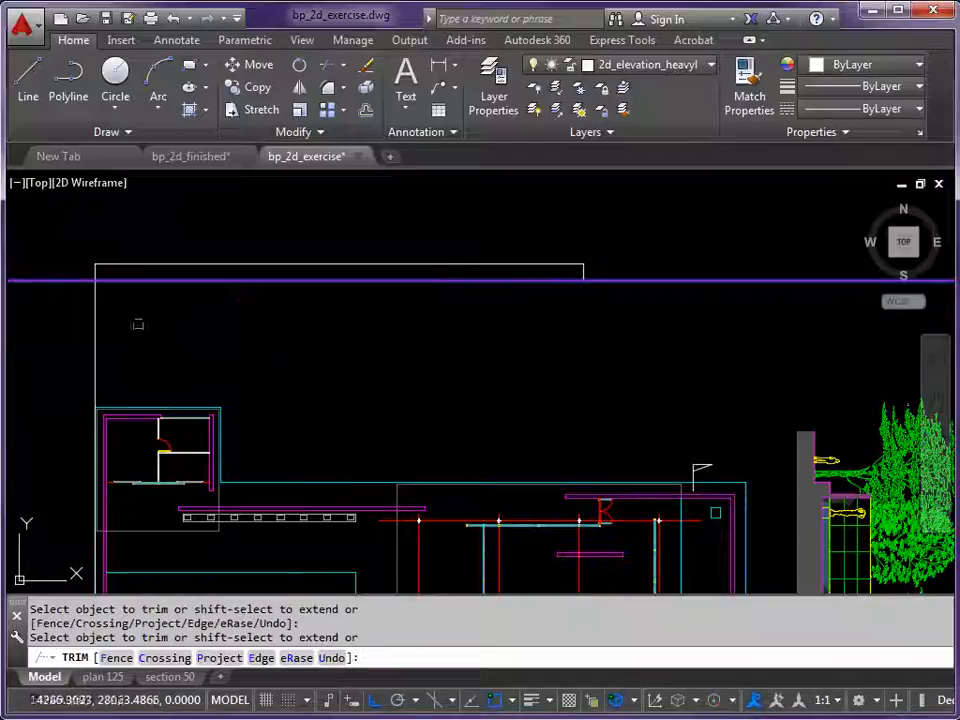
{"action": "left_click", "coordinate": [95, 317]}
{"action": "key", "text": "Return"}
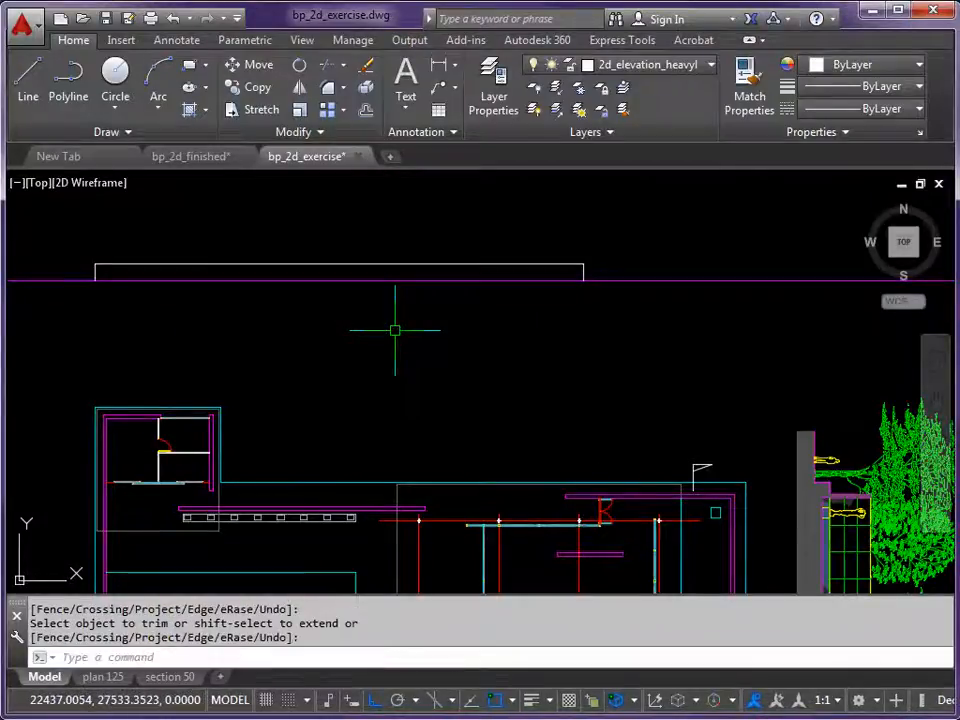
- Draw a vertical projection line from the marble wall's outer corner near the plan's origin up past the elevation's plinth
{"action": "scroll", "coordinate": [390, 330], "scroll_direction": "down", "scroll_amount": 3}
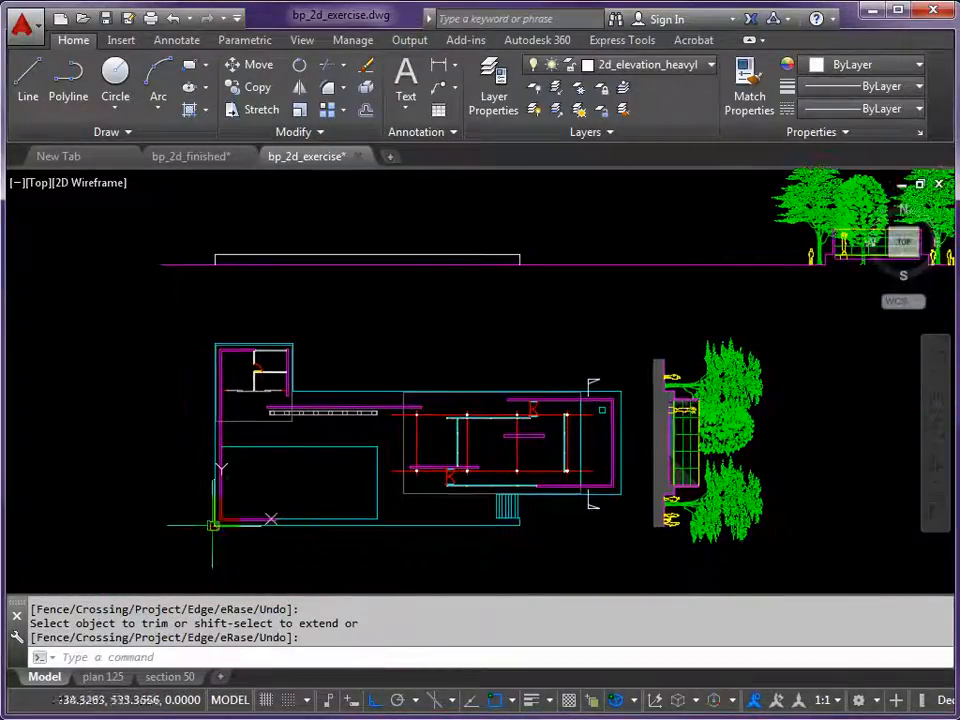
{"action": "scroll", "coordinate": [220, 523], "scroll_direction": "up", "scroll_amount": 2}
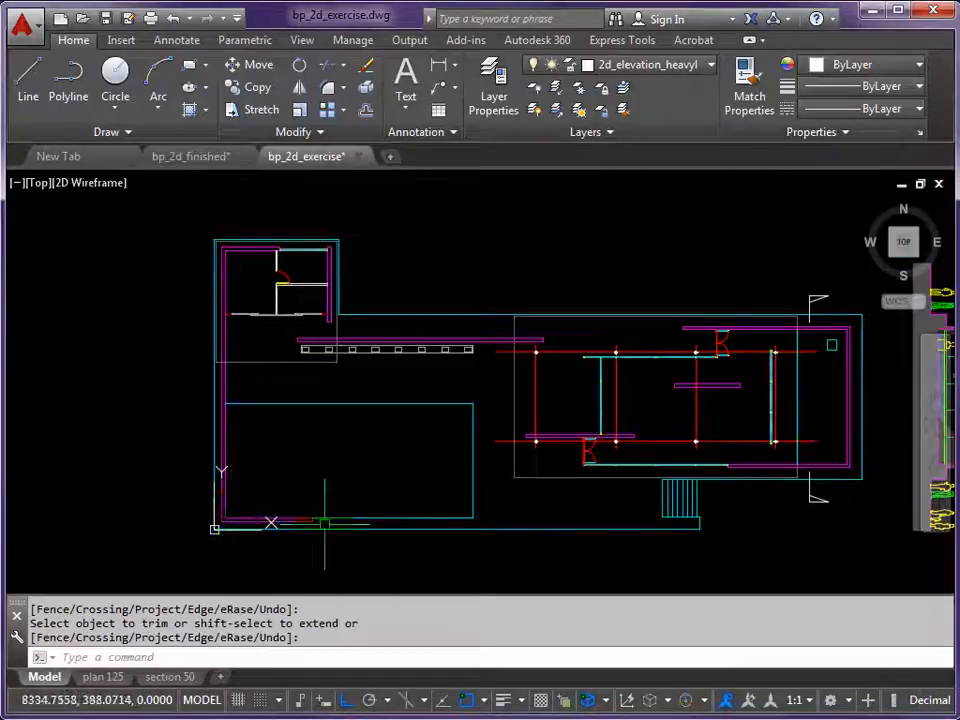
{"action": "type", "text": "l"}
{"action": "key", "text": "Return"}
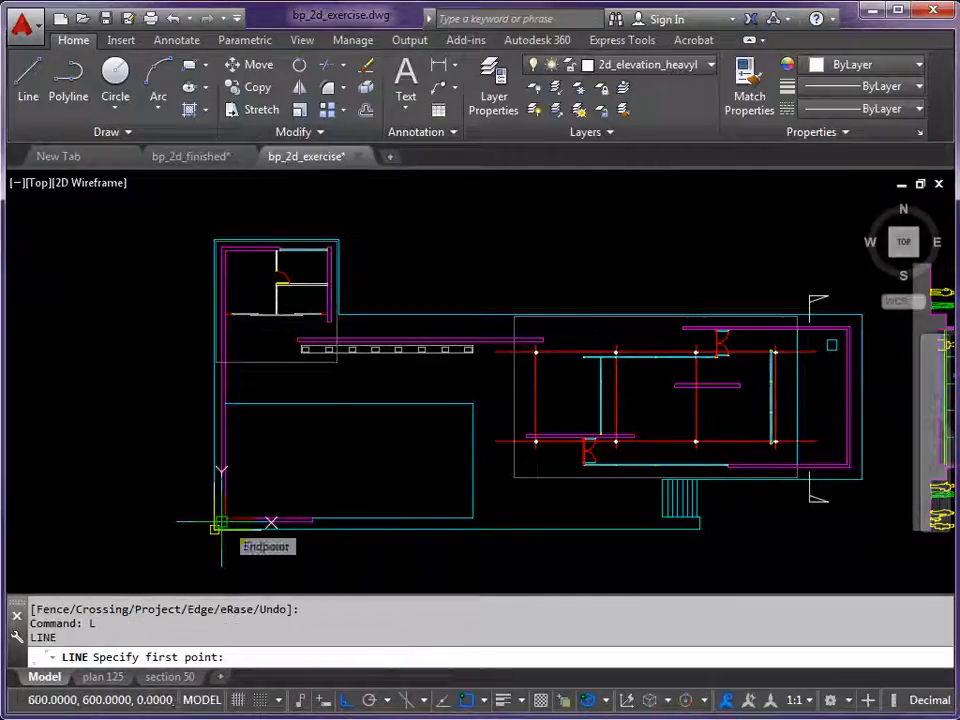
{"action": "left_click", "coordinate": [214, 526]}
{"action": "scroll", "coordinate": [230, 300], "scroll_direction": "down", "scroll_amount": 4}
{"action": "scroll", "coordinate": [239, 354], "scroll_direction": "up", "scroll_amount": 2}
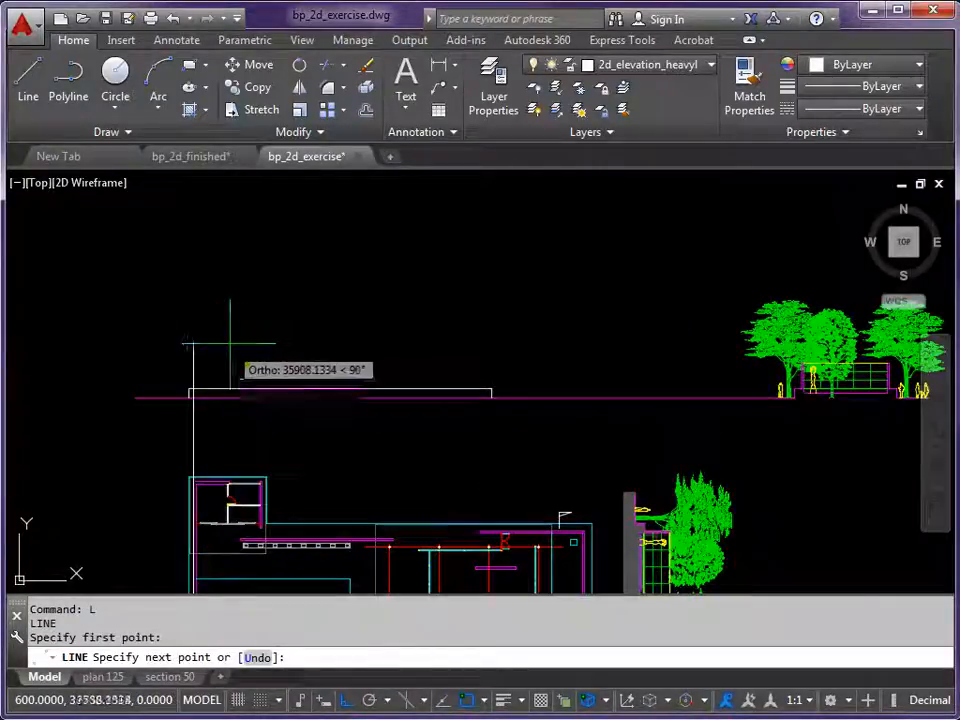
{"action": "left_click", "coordinate": [225, 334]}
{"action": "key", "text": "Return"}
- Draw a second vertical projection line from the free end of the marble wall beside the pool up past the elevation's plinth
{"action": "middle_click_drag", "start_coordinate": [292, 584], "coordinate": [301, 458]}
{"action": "key", "text": "Return"}
{"action": "scroll", "coordinate": [252, 522], "scroll_direction": "up", "scroll_amount": 4}
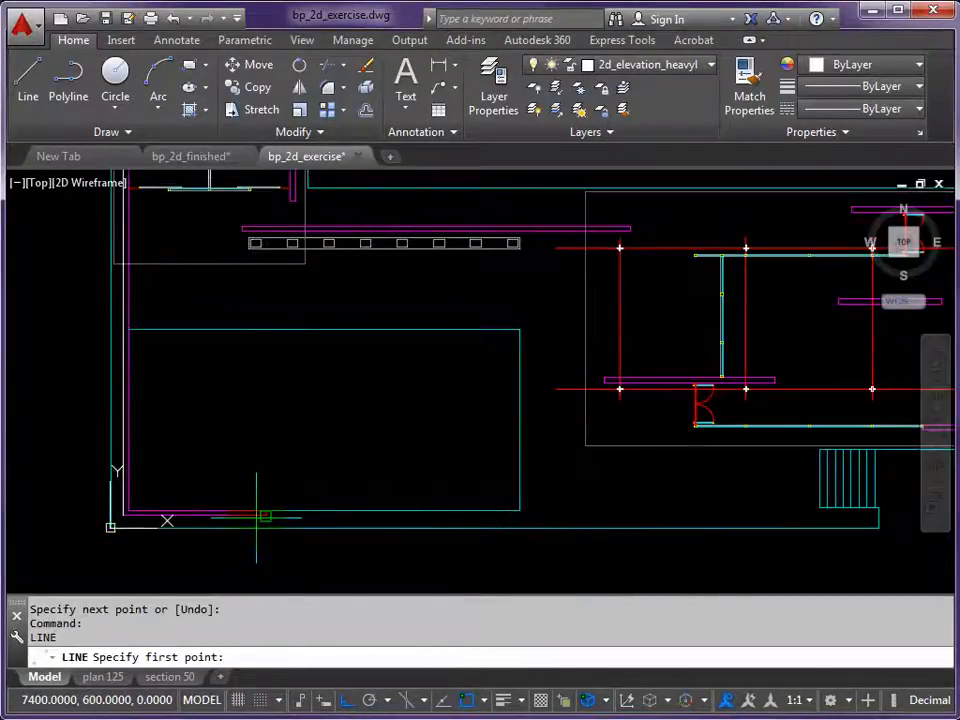
{"action": "left_click", "coordinate": [257, 517]}
{"action": "scroll", "coordinate": [282, 310], "scroll_direction": "down", "scroll_amount": 2}
{"action": "middle_click_drag", "start_coordinate": [298, 305], "coordinate": [280, 497]}
{"action": "middle_click_drag", "start_coordinate": [283, 262], "coordinate": [263, 384]}
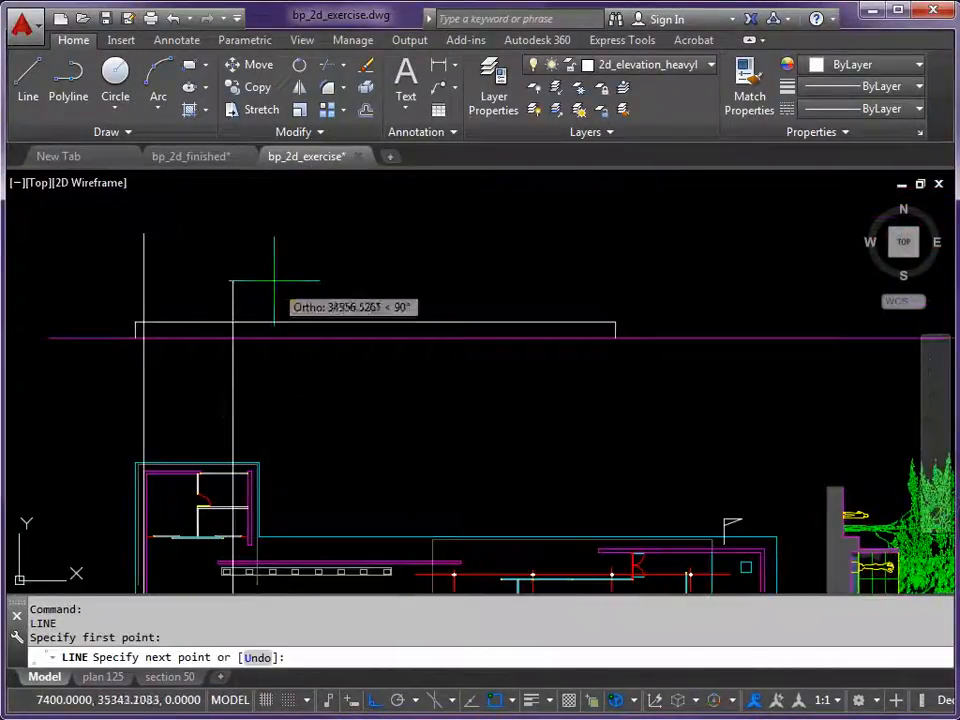
{"action": "left_click", "coordinate": [266, 234]}
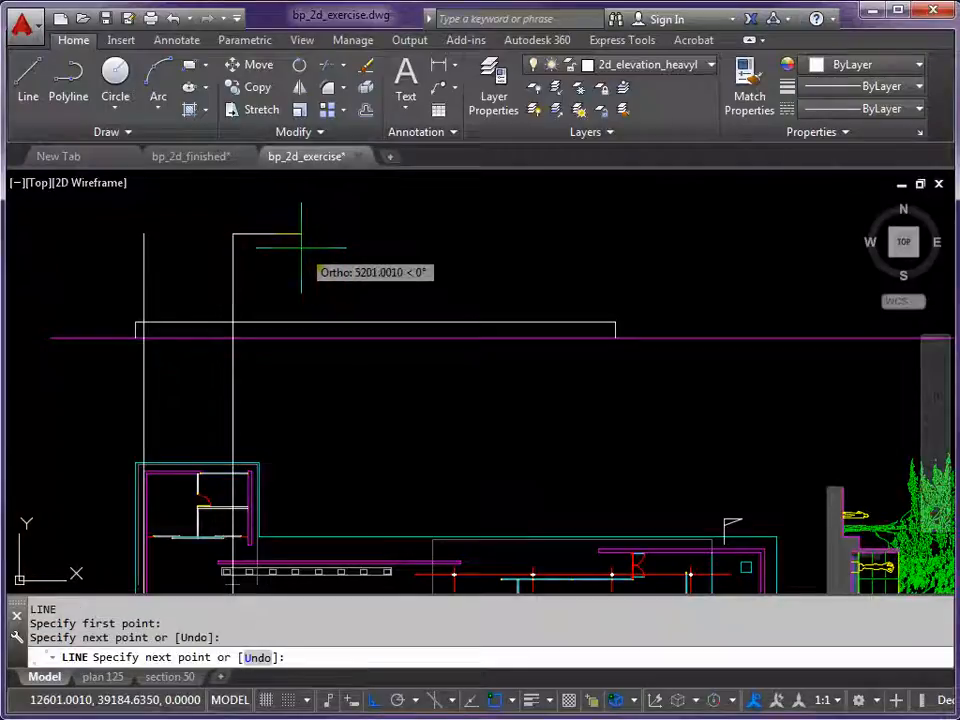
{"action": "key", "text": "Return"}
- Draw a horizontal line from the top of the section's wall across to the outer marble wall projection line
{"action": "scroll", "coordinate": [300, 252], "scroll_direction": "down", "scroll_amount": 4}
{"action": "middle_click_drag", "start_coordinate": [456, 302], "coordinate": [420, 337]}
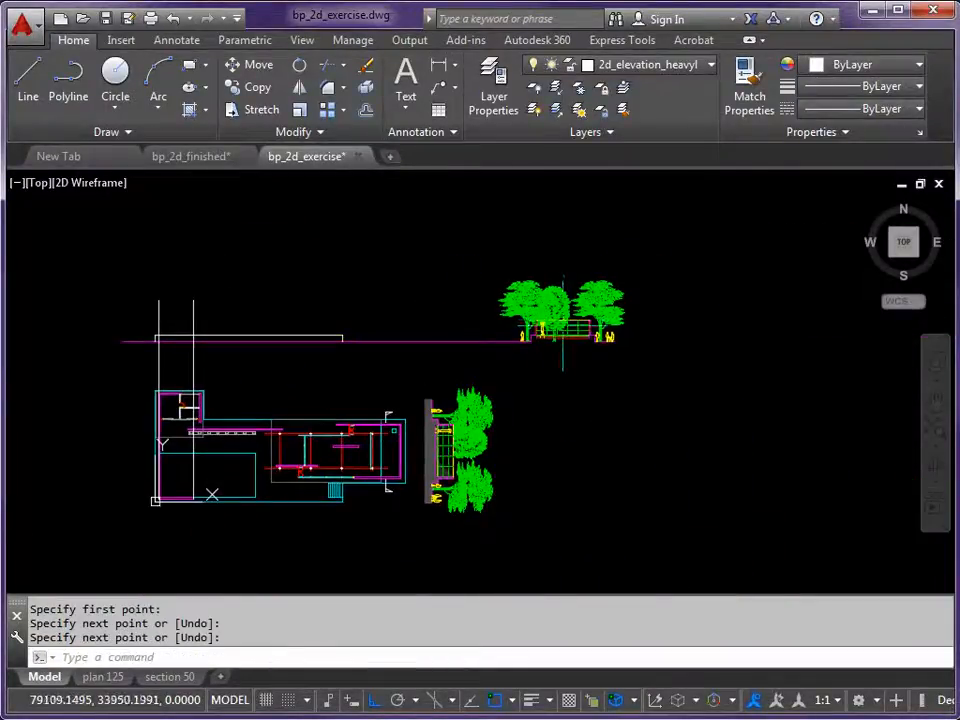
{"action": "scroll", "coordinate": [561, 330], "scroll_direction": "up", "scroll_amount": 6}
{"action": "key", "text": "Return"}
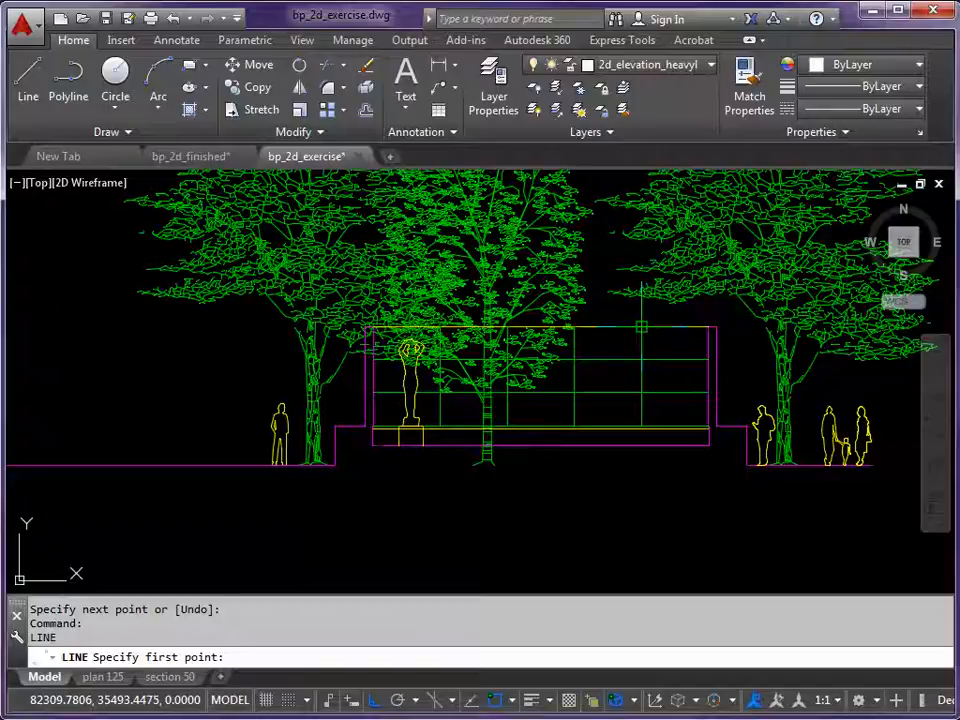
{"action": "left_click", "coordinate": [629, 326]}
{"action": "scroll", "coordinate": [275, 326], "scroll_direction": "down", "scroll_amount": 6}
{"action": "middle_click_drag", "start_coordinate": [156, 329], "coordinate": [510, 340]}
{"action": "middle_click_drag", "start_coordinate": [284, 347], "coordinate": [400, 348]}
{"action": "scroll", "coordinate": [188, 338], "scroll_direction": "up", "scroll_amount": 4}
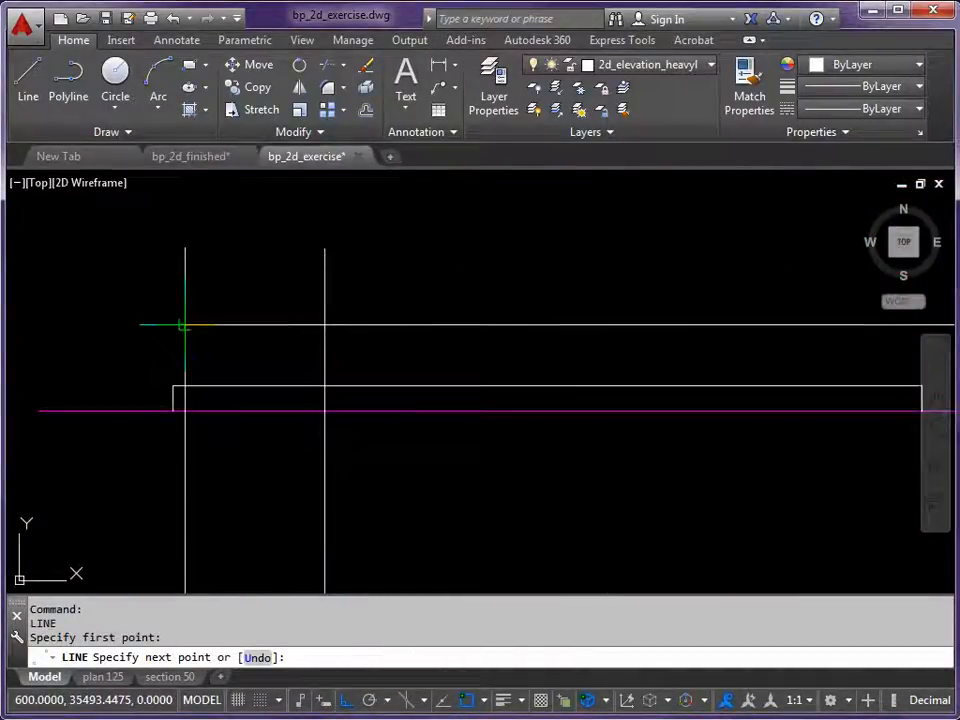
{"action": "left_click", "coordinate": [184, 325]}
{"action": "key", "text": "Return"}
- Shorten both marble wall projection lines so their upper ends meet the horizontal wall-top line
{"action": "left_click", "coordinate": [322, 262]}
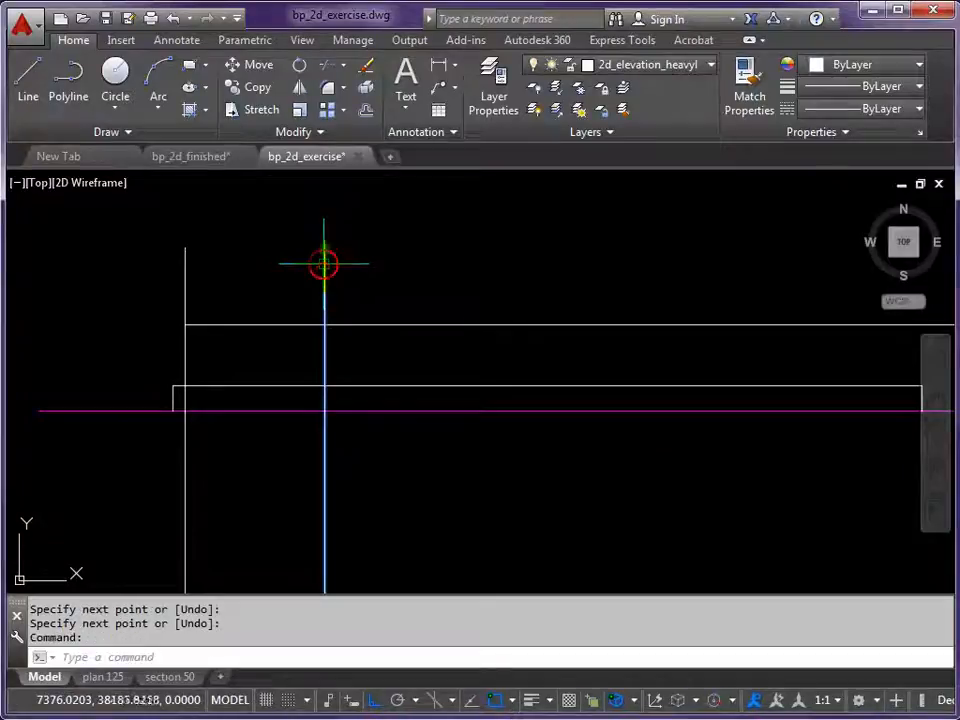
{"action": "left_click", "coordinate": [324, 252]}
{"action": "left_click", "coordinate": [324, 325]}
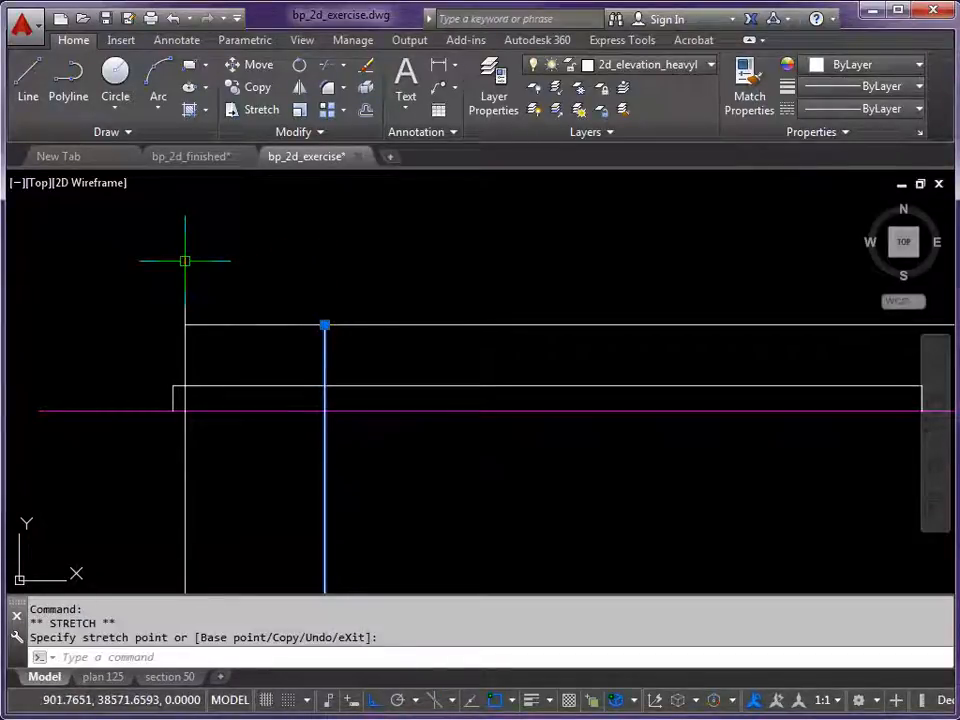
{"action": "left_click", "coordinate": [185, 255]}
{"action": "left_click", "coordinate": [184, 248]}
{"action": "left_click", "coordinate": [184, 325]}
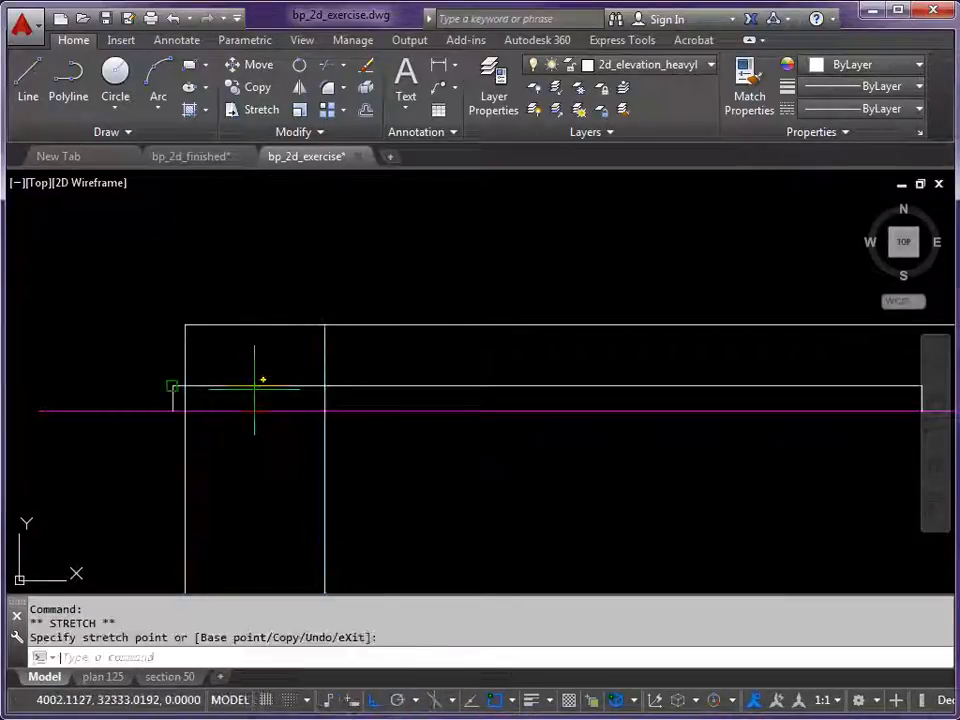
{"action": "key", "text": "Return"}
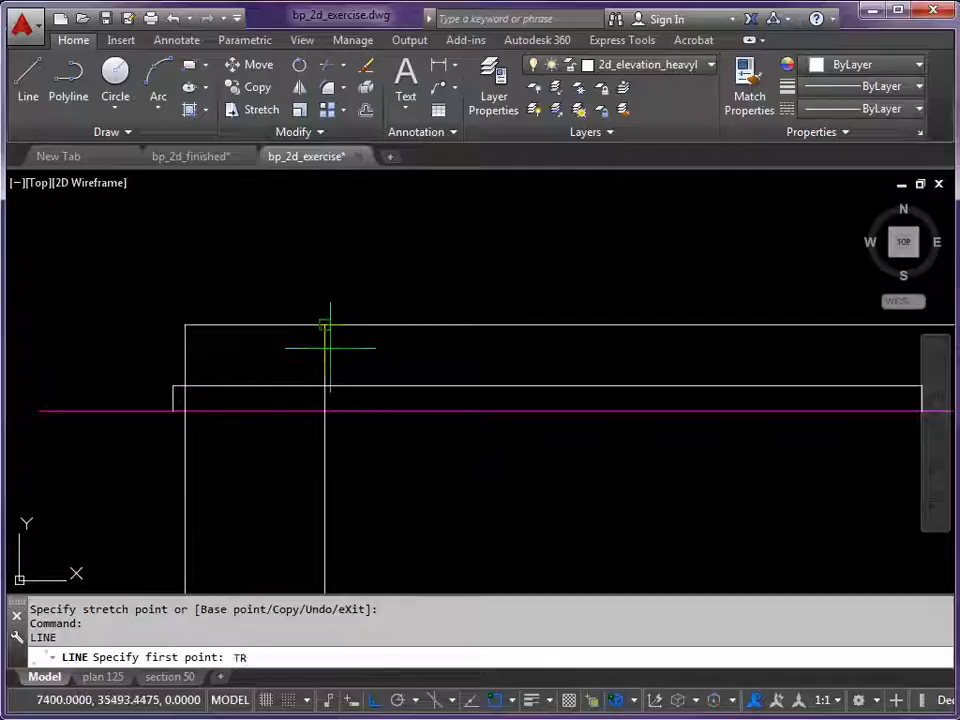
{"action": "type", "text": "TR"}
{"action": "key", "text": "Return"}
{"action": "left_click", "coordinate": [336, 357]}
{"action": "key", "text": "Escape"}
- Trim the wall-top line beyond the marble wall's free end, using that end's projection line as cutting edge
{"action": "type", "text": "TR"}
{"action": "key", "text": "Return"}
{"action": "left_click", "coordinate": [324, 342]}
{"action": "key", "text": "Return"}
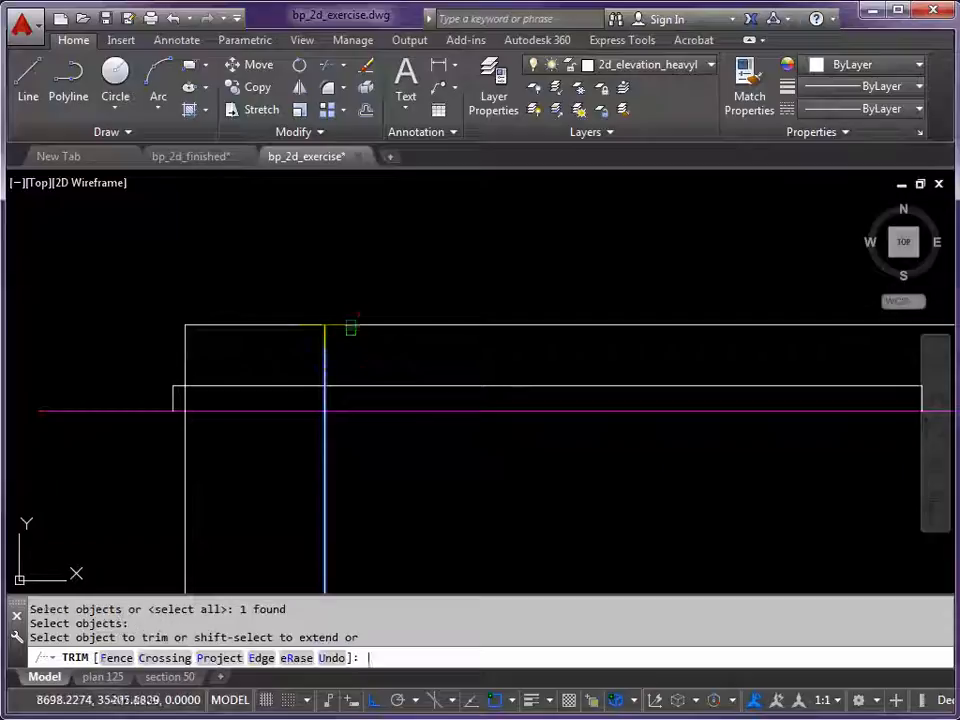
{"action": "left_click", "coordinate": [350, 325]}
{"action": "key", "text": "Return"}
- Trim off both marble wall projection lines below the plinth top, using the plinth-top line as cutting edge
{"action": "key", "text": "Return"}
{"action": "left_click", "coordinate": [343, 386]}
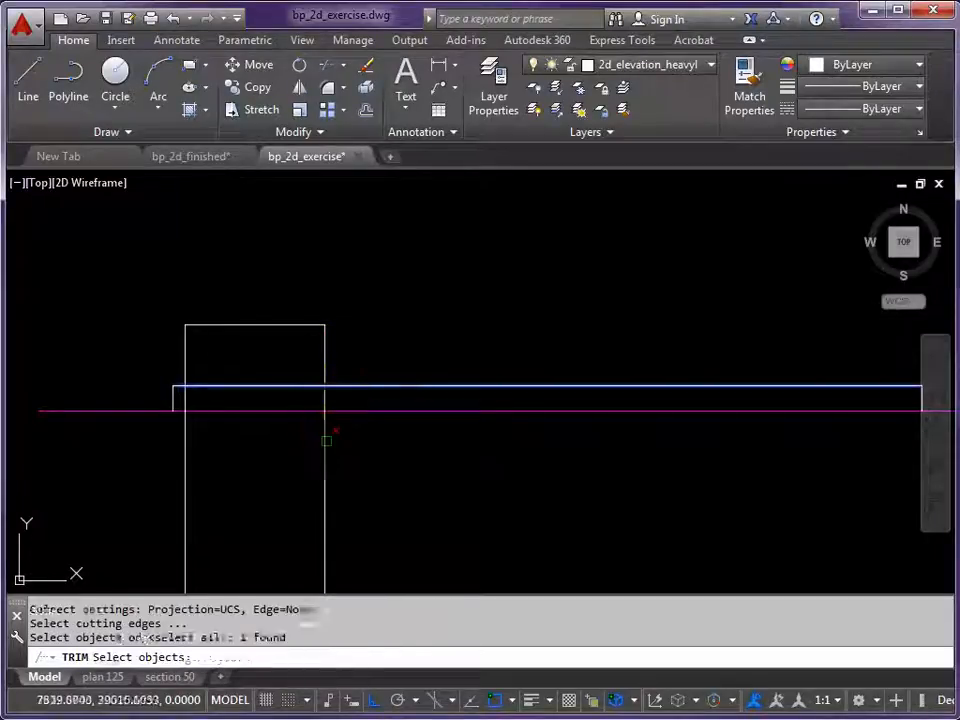
{"action": "key", "text": "Return"}
{"action": "left_click", "coordinate": [325, 441]}
{"action": "left_click", "coordinate": [186, 454]}
{"action": "key", "text": "Return"}
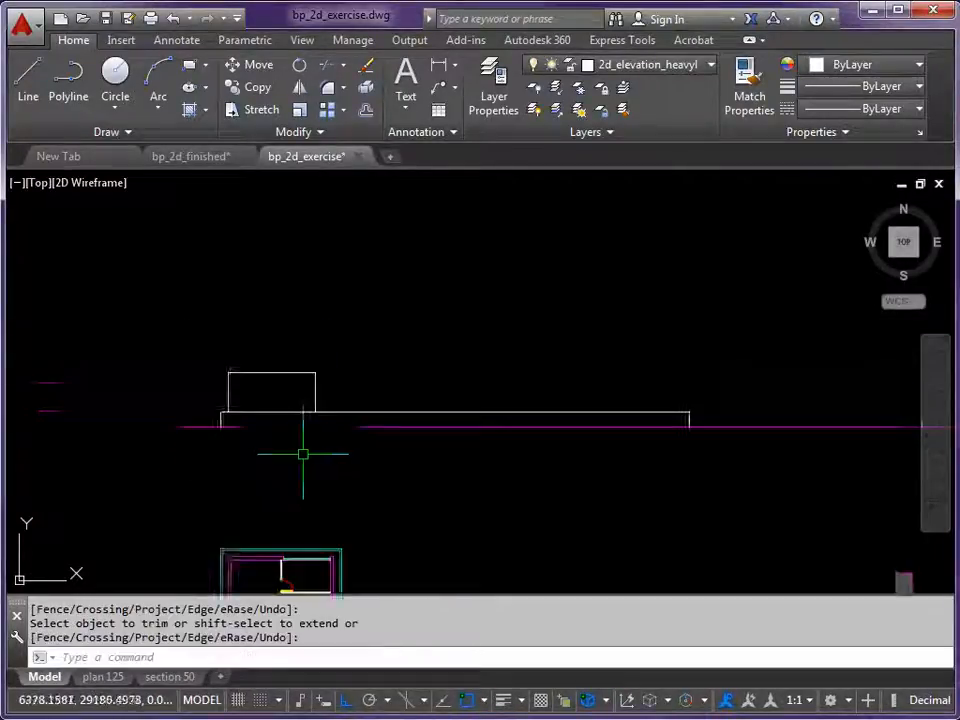
- Make 2d_elevation_hidden the current layer
{"action": "scroll", "coordinate": [300, 454], "scroll_direction": "down", "scroll_amount": 1}
{"action": "middle_click_drag", "start_coordinate": [420, 439], "coordinate": [313, 396]}
{"action": "scroll", "coordinate": [314, 396], "scroll_direction": "down", "scroll_amount": 1}
{"action": "mouse_move", "coordinate": [386, 415]}
{"action": "middle_mouse_down"}
{"action": "mouse_move", "coordinate": [317, 352]}
{"action": "mouse_move", "coordinate": [328, 316]}
{"action": "middle_mouse_up"}
{"action": "scroll", "coordinate": [160, 538], "scroll_direction": "up", "scroll_amount": 2}
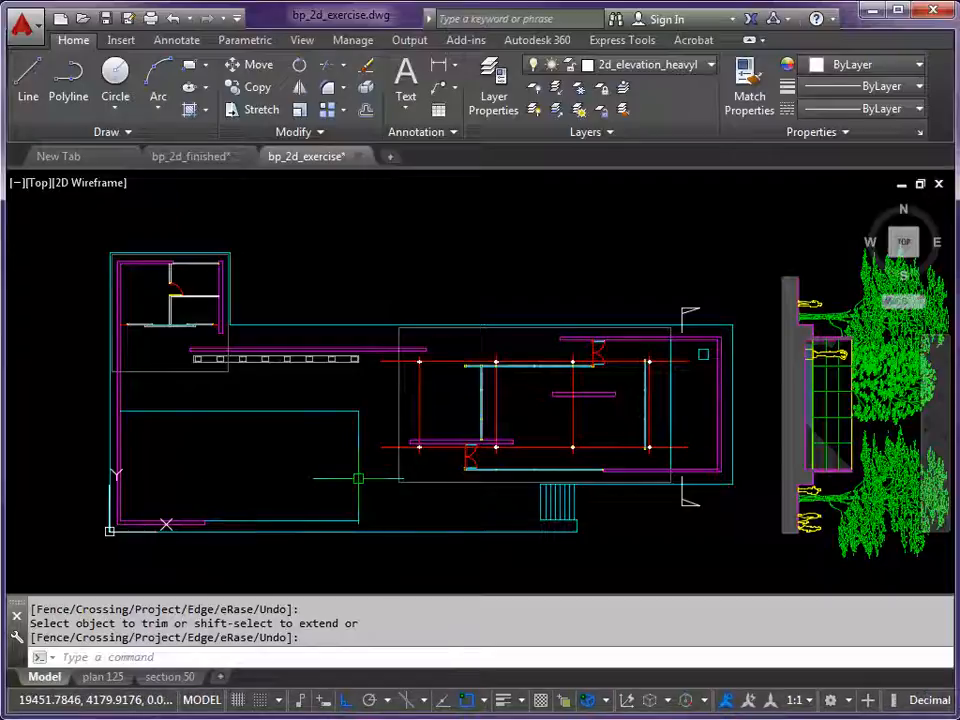
{"action": "left_click", "coordinate": [712, 66]}
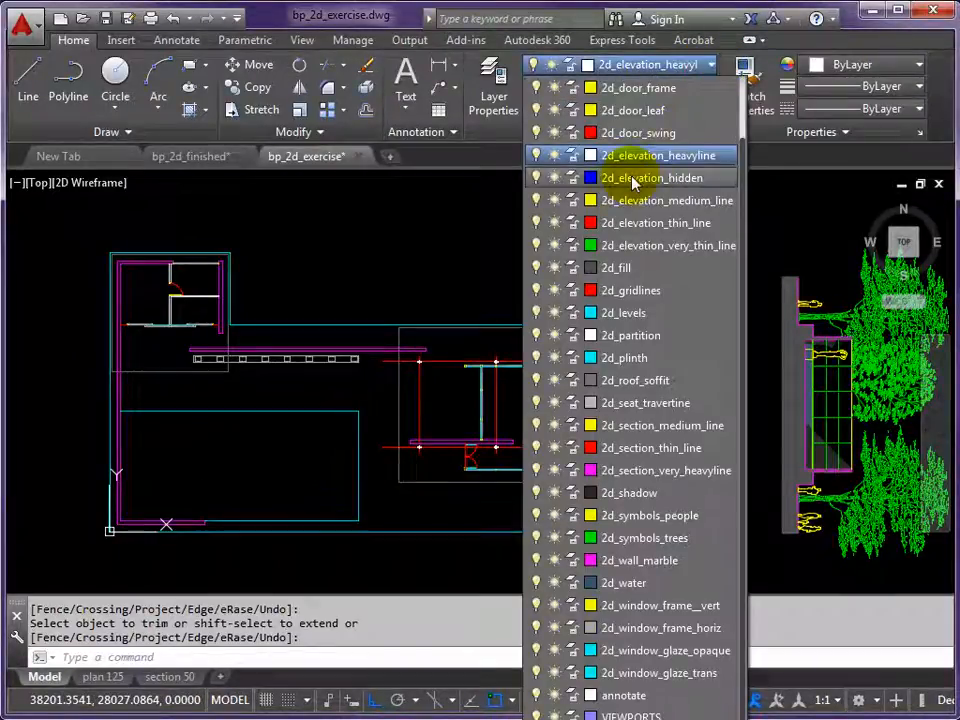
{"action": "left_click", "coordinate": [633, 181]}
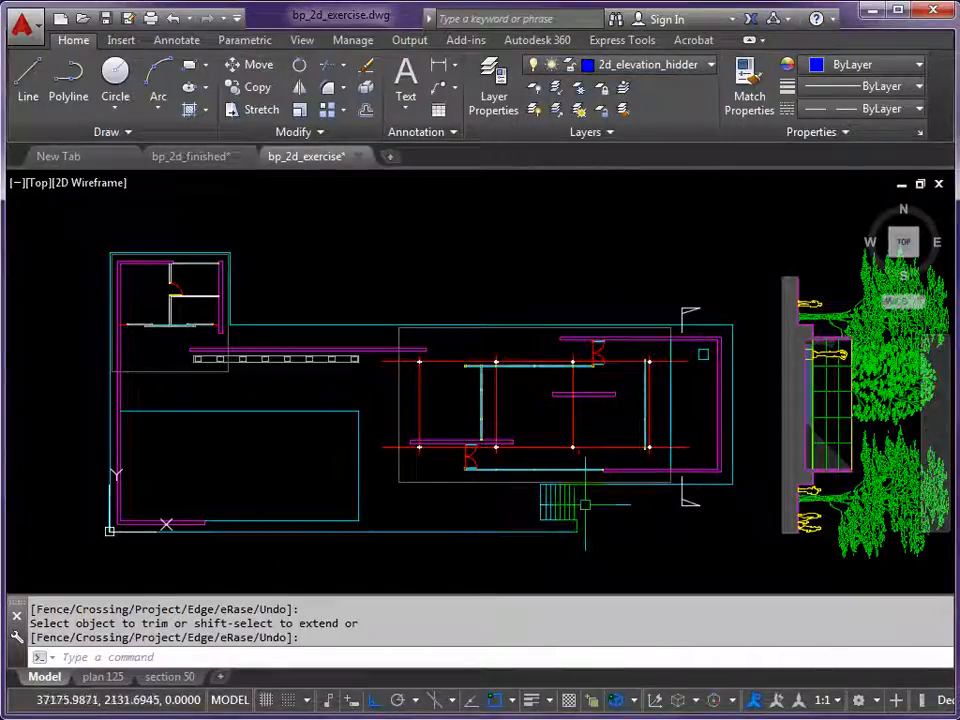
- Copy the eight stair lines from the plan straight up onto the free end of the elevation's plinth
{"action": "key", "text": "Return"}
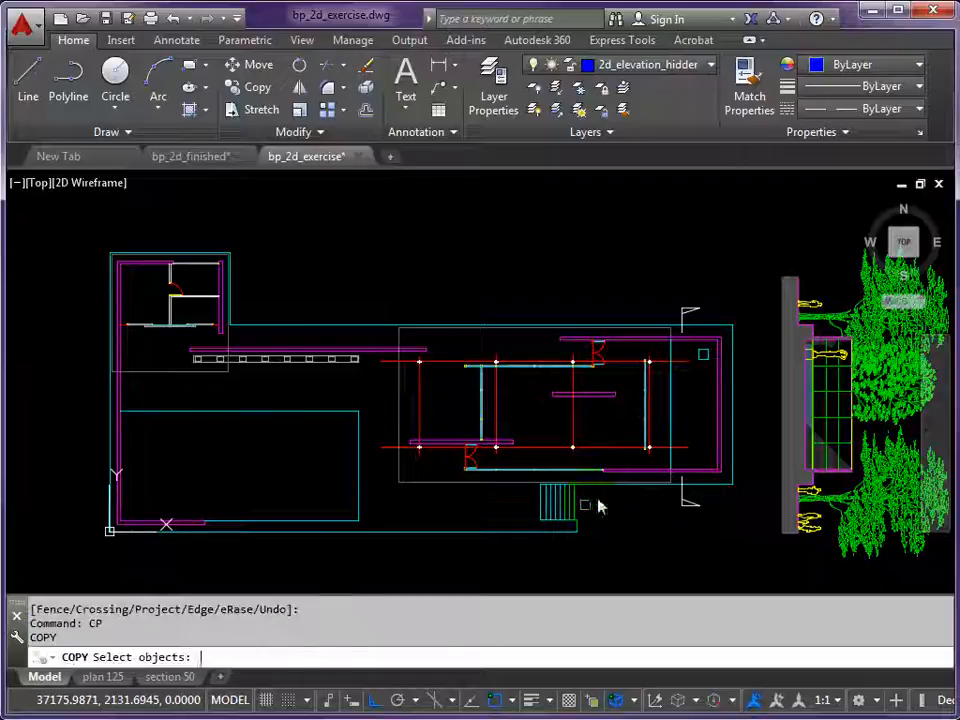
{"action": "left_click", "coordinate": [593, 497]}
{"action": "left_click", "coordinate": [532, 516]}
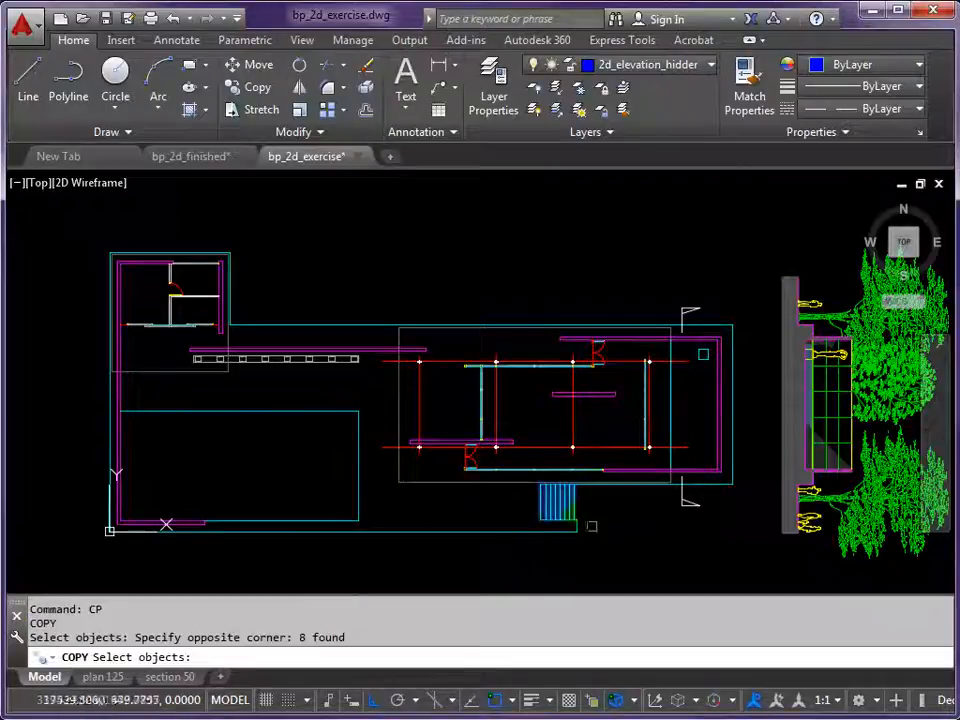
{"action": "key", "text": "Return"}
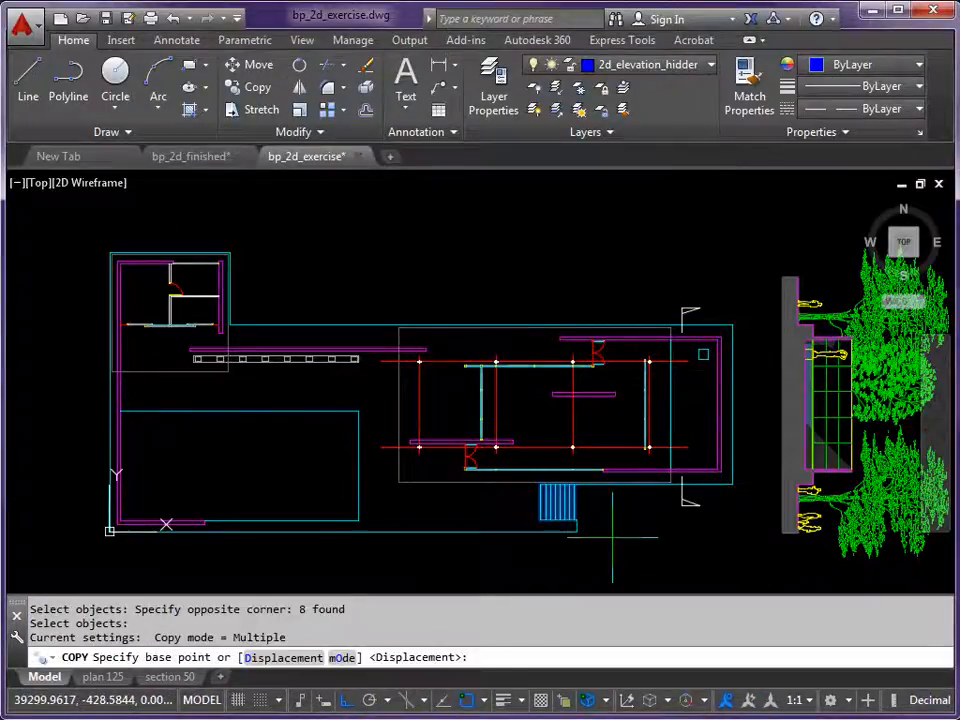
{"action": "left_click", "coordinate": [612, 537]}
{"action": "scroll", "coordinate": [561, 388], "scroll_direction": "up", "scroll_amount": 5}
{"action": "middle_click_drag", "start_coordinate": [560, 381], "coordinate": [545, 468]}
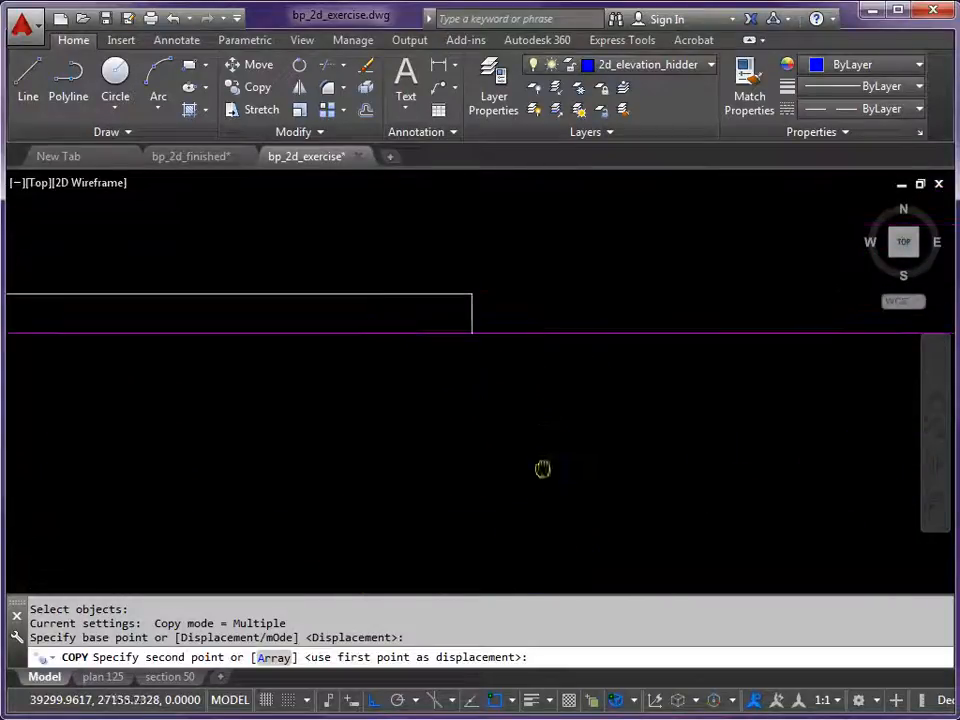
{"action": "left_click", "coordinate": [544, 410]}
{"action": "key", "text": "Return"}
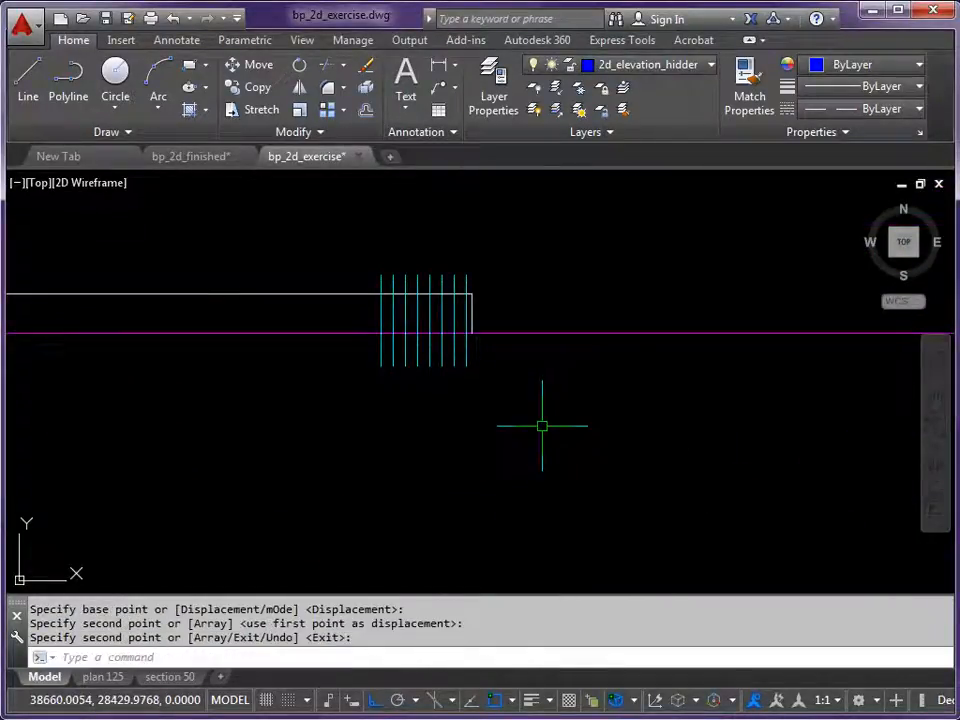
- Divide the vertical line at the plinth's stair end into 8 segments
{"action": "scroll", "coordinate": [445, 309], "scroll_direction": "up", "scroll_amount": 4}
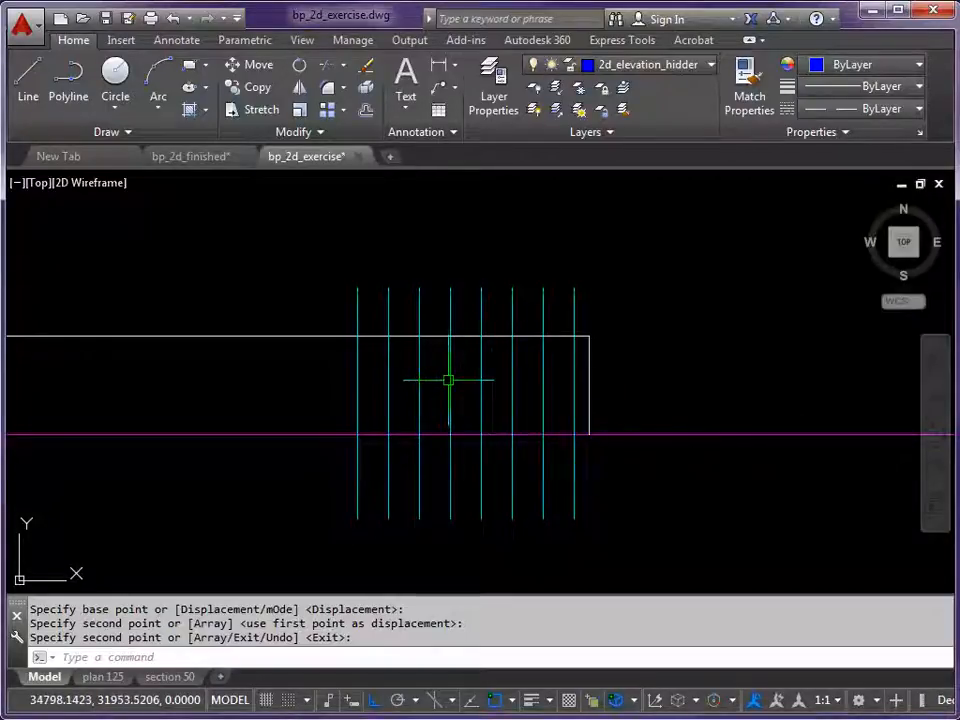
{"action": "type", "text": "DIV"}
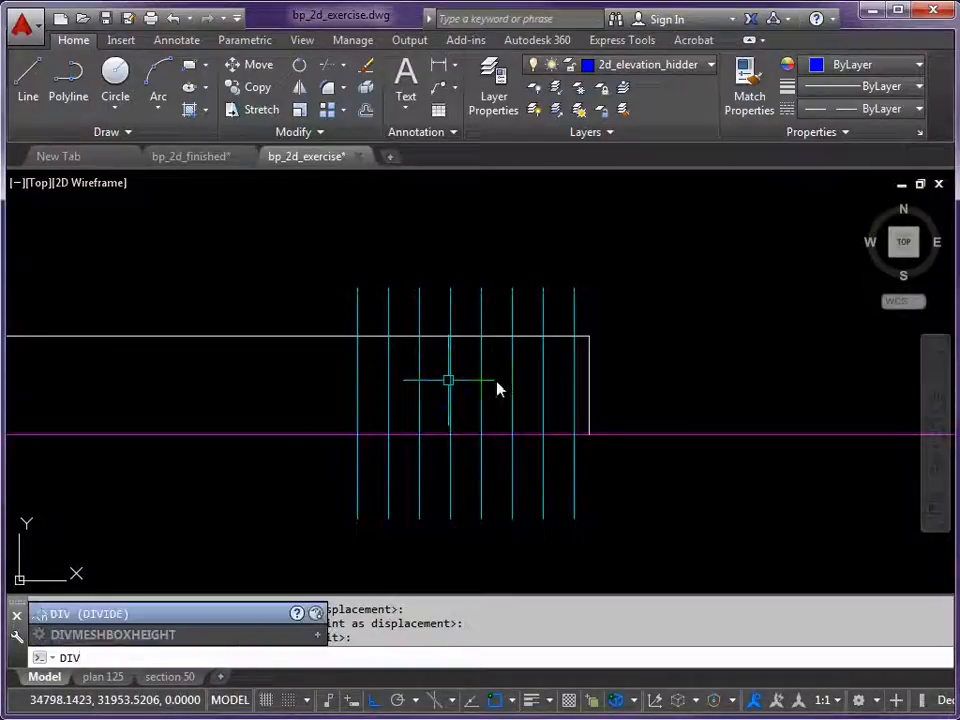
{"action": "key", "text": "Return"}
{"action": "left_click", "coordinate": [590, 379]}
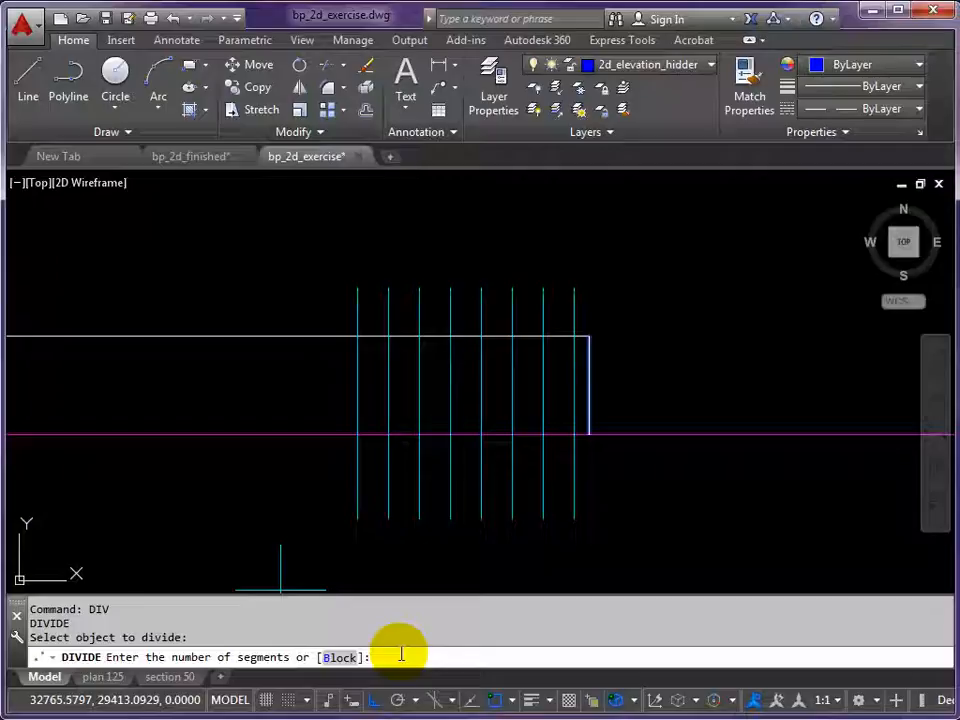
{"action": "type", "text": "8"}
{"action": "key", "text": "Return"}
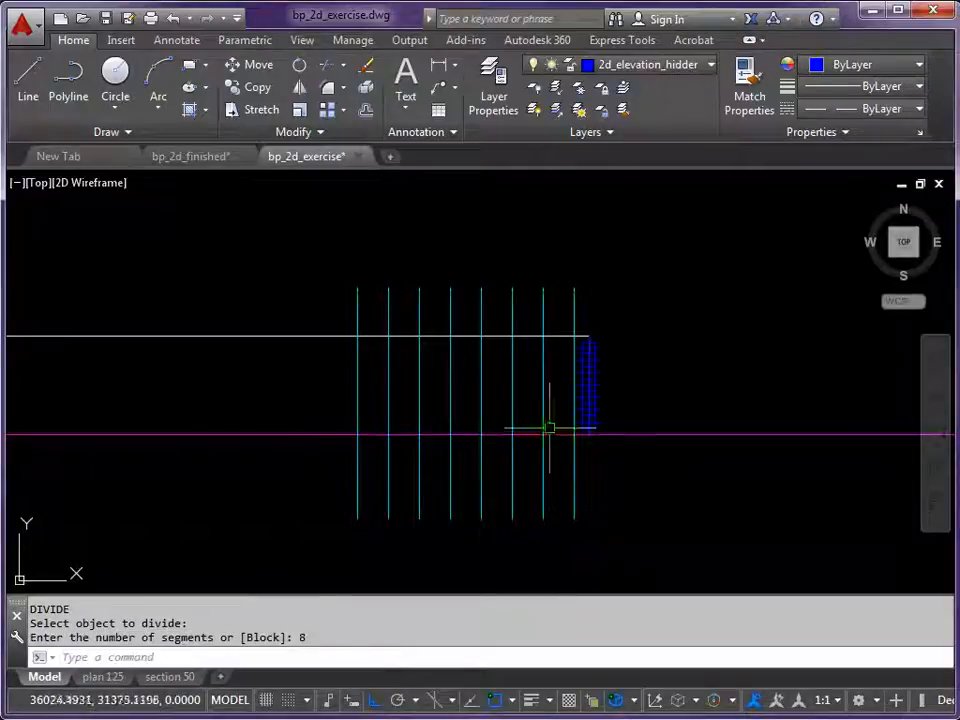
- Draw a horizontal tread line from the lowest division node on the plinth's end to the second stair line in from that end
{"action": "scroll", "coordinate": [608, 438], "scroll_direction": "up", "scroll_amount": 2}
{"action": "type", "text": "L"}
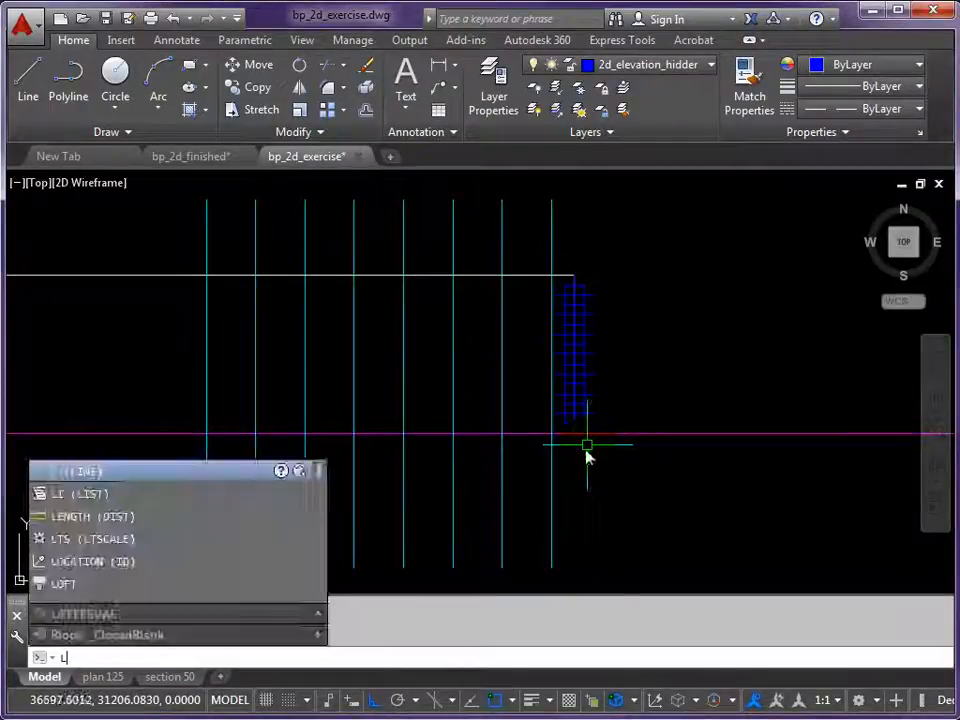
{"action": "key", "text": "Return"}
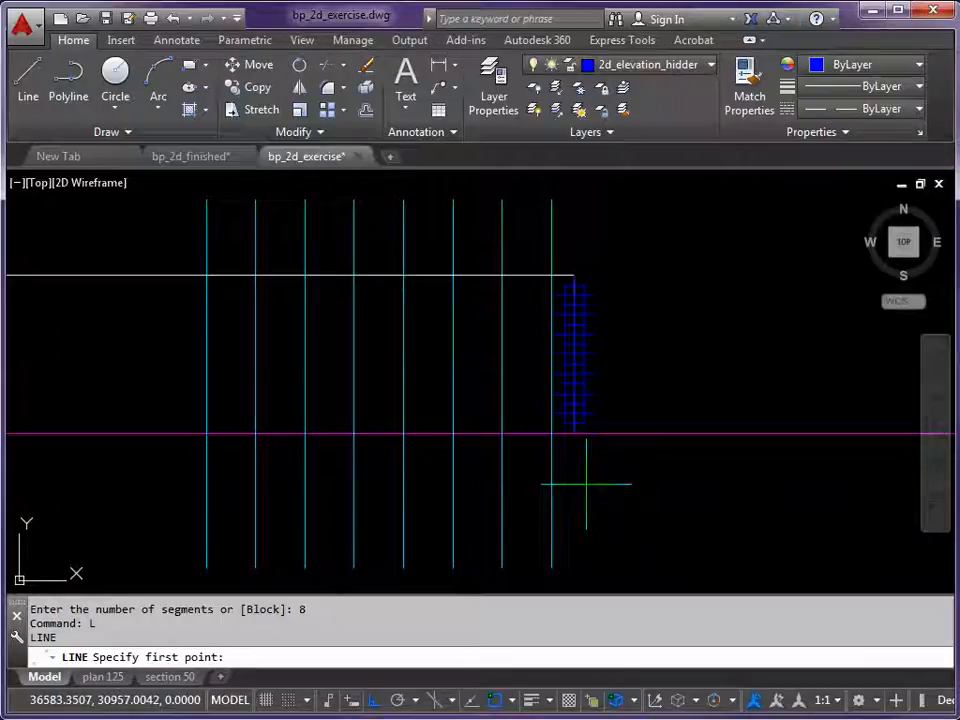
{"action": "key", "text": "F8"}
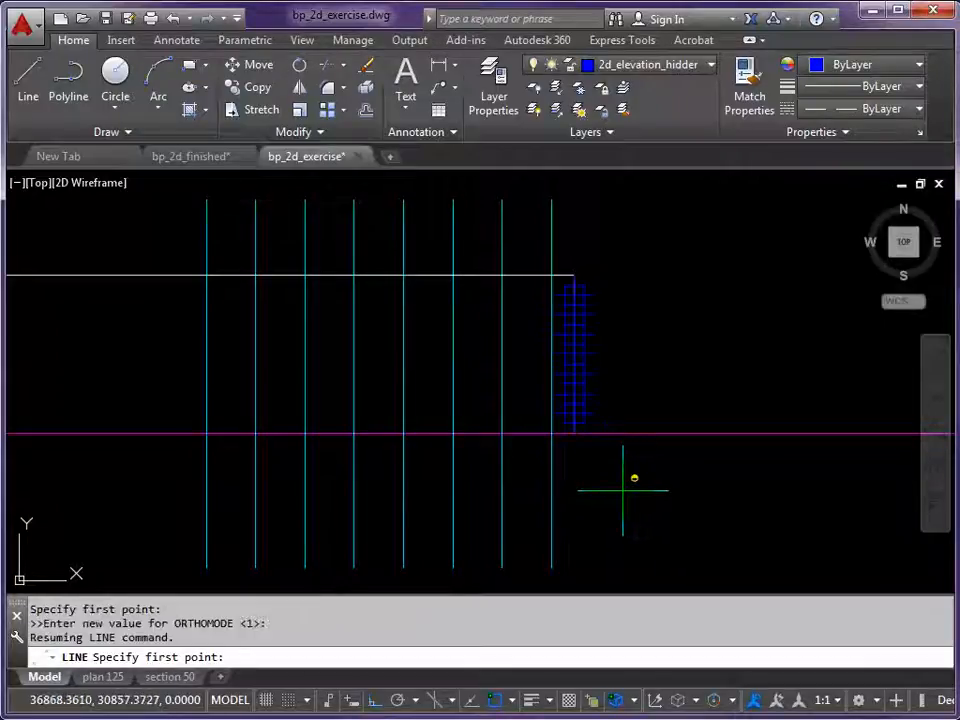
{"action": "right_click", "coordinate": [625, 495], "text": "shift"}
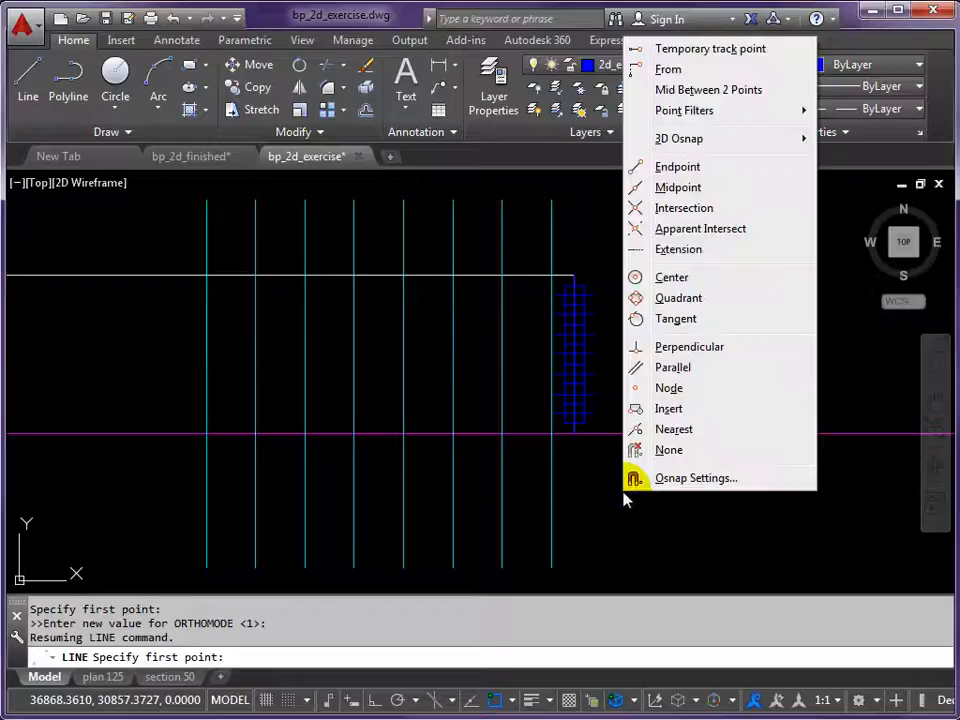
{"action": "left_click", "coordinate": [668, 388]}
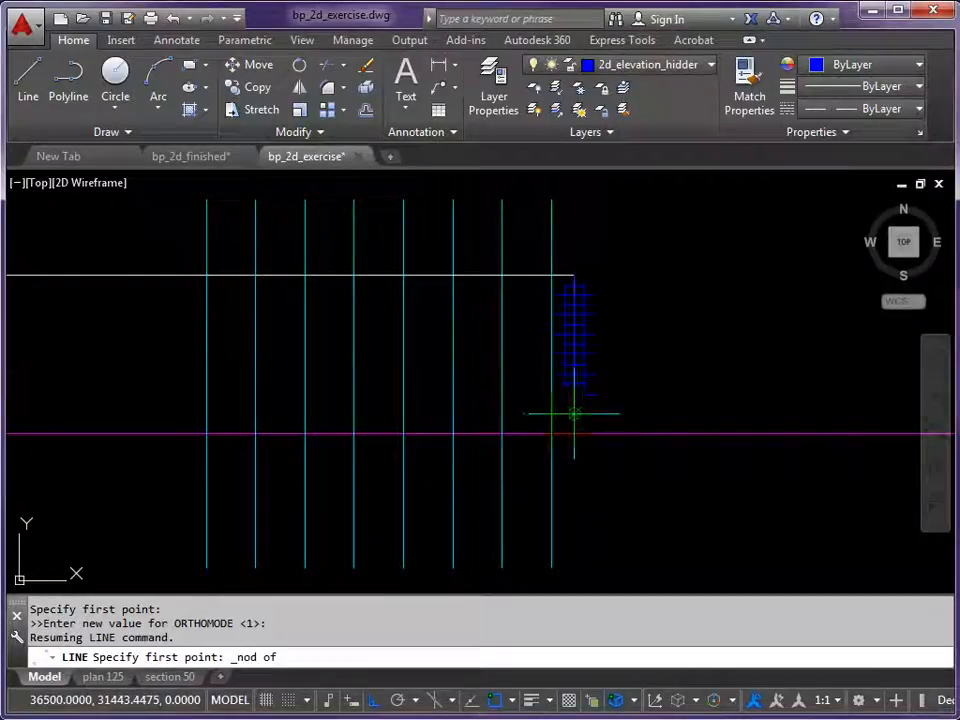
{"action": "left_click", "coordinate": [574, 412]}
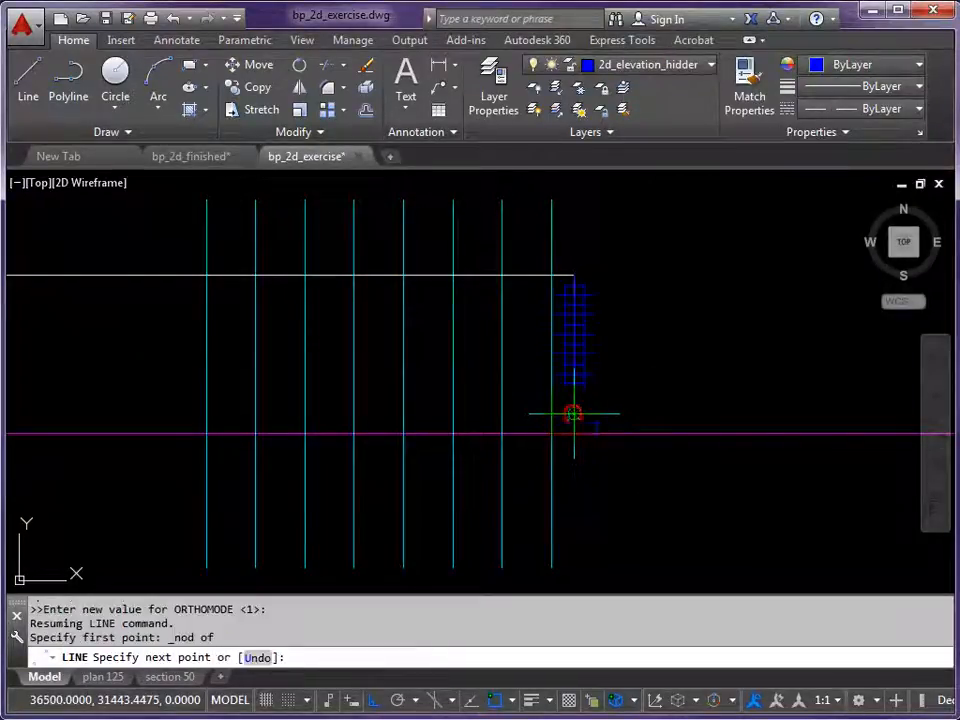
{"action": "left_click", "coordinate": [500, 413]}
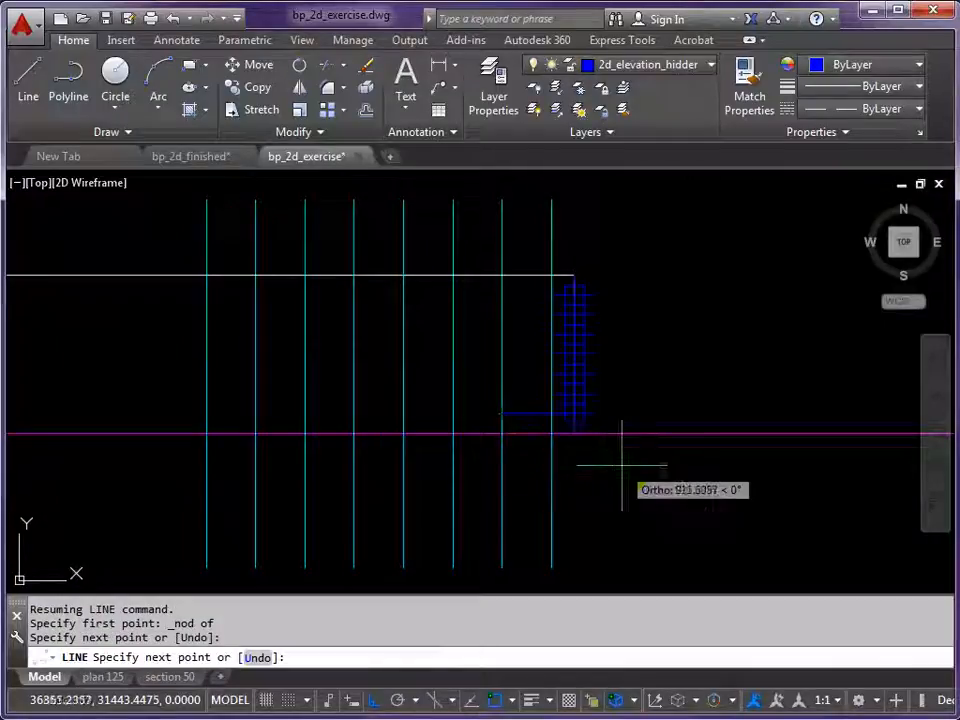
{"action": "key", "text": "Return"}
{"action": "key", "text": "Return"}
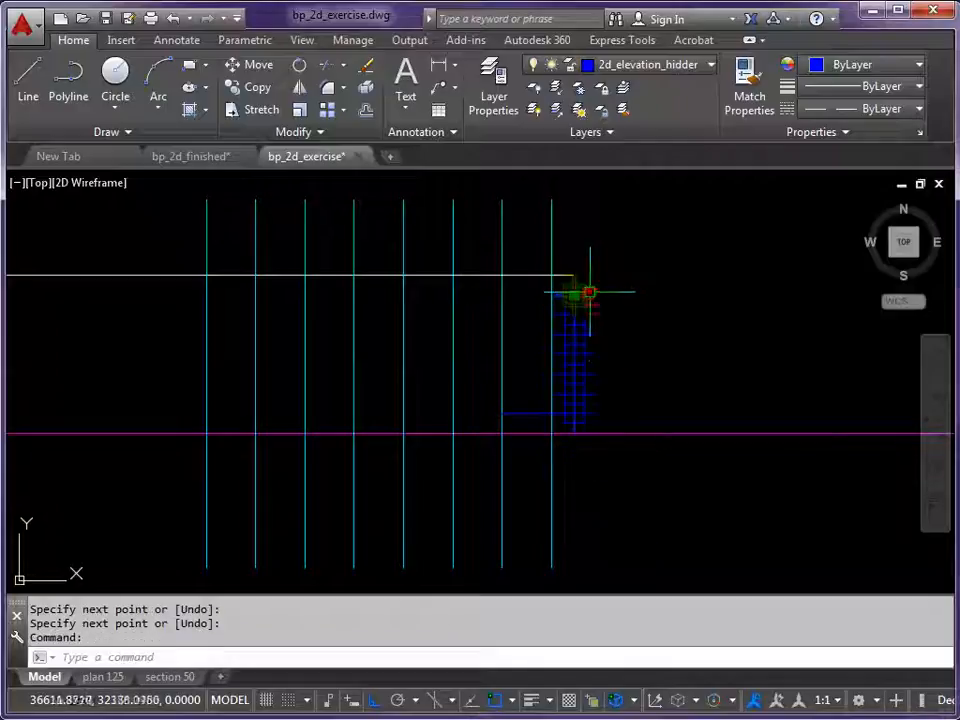
- Erase the division point markers on the plinth's end line
{"action": "key", "text": "Delete"}
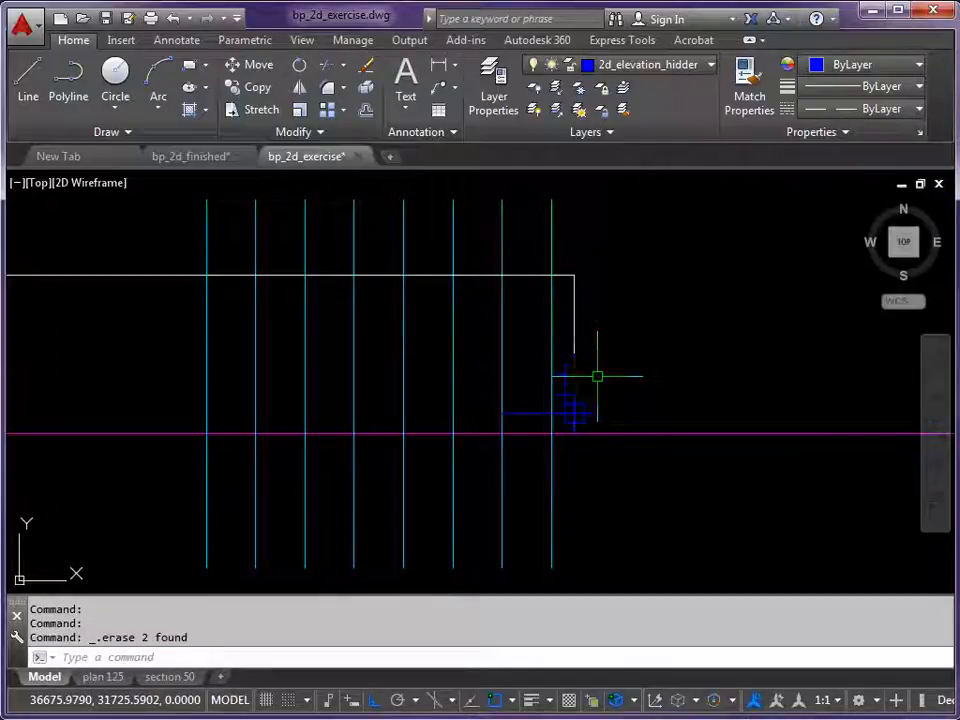
{"action": "left_click", "coordinate": [595, 415]}
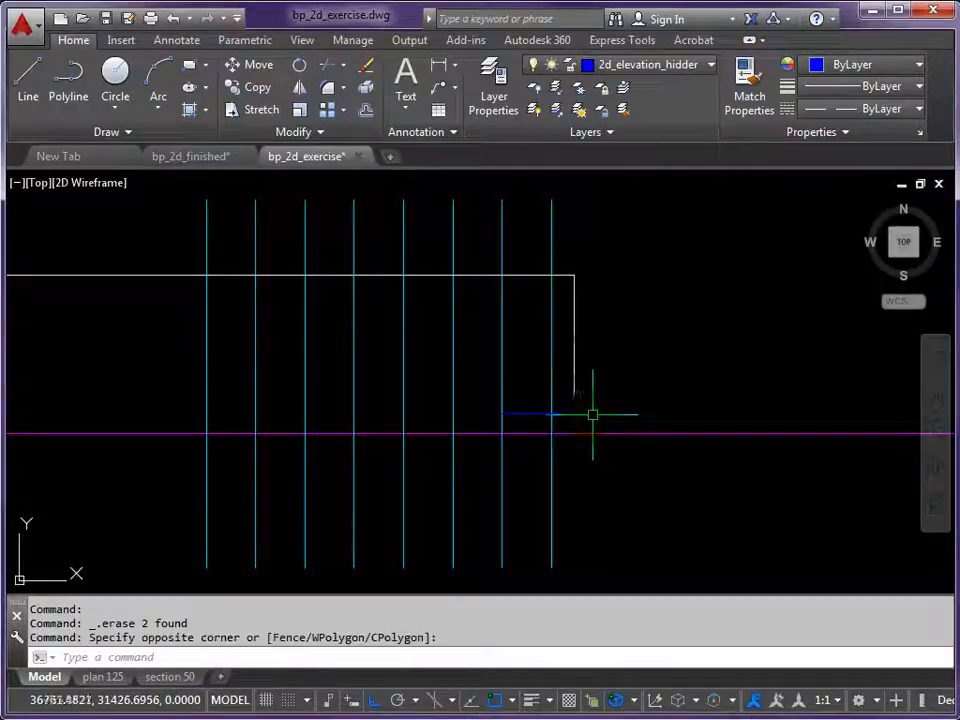
{"action": "left_click", "coordinate": [583, 411]}
{"action": "key", "text": "Delete"}
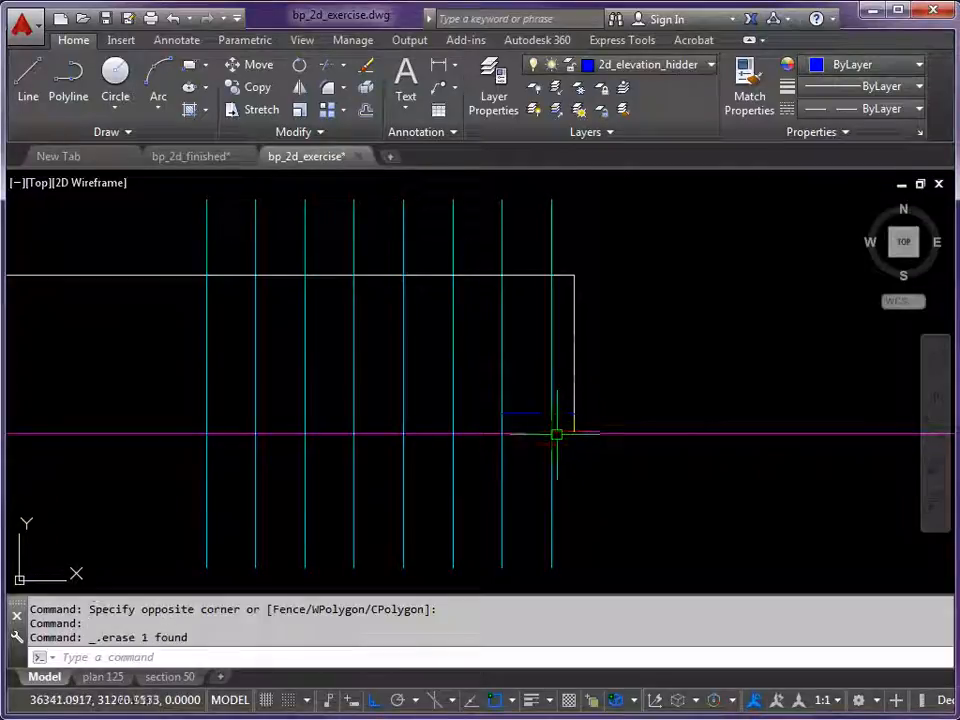
- Fillet the tread line with the outermost stair line to form the first step's square corner
{"action": "scroll", "coordinate": [555, 436], "scroll_direction": "up", "scroll_amount": 3}
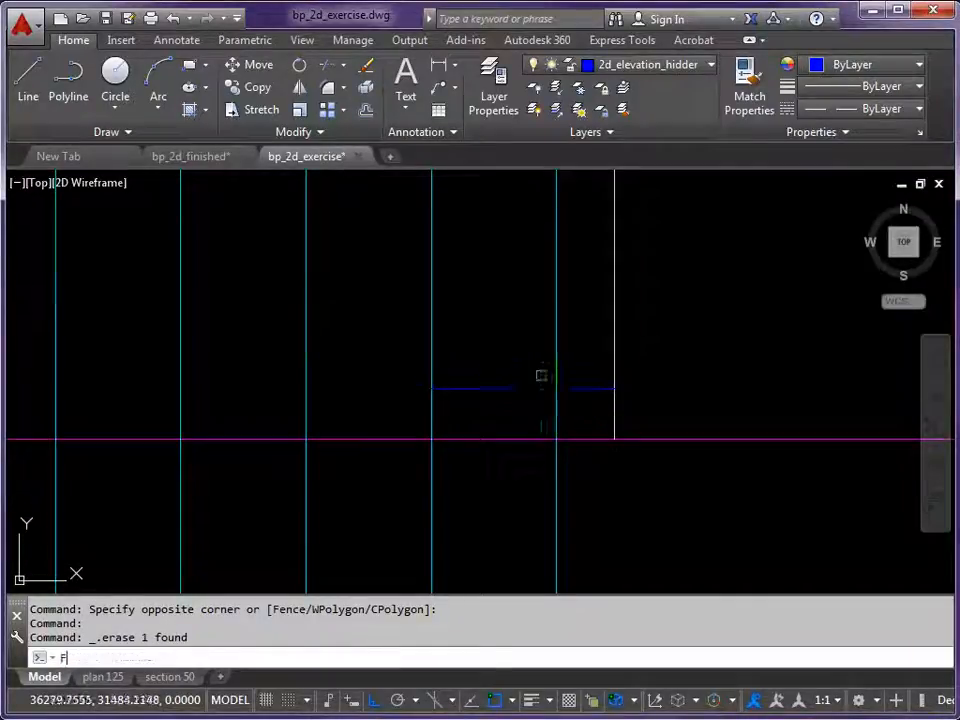
{"action": "type", "text": "F"}
{"action": "key", "text": "Return"}
{"action": "left_click", "coordinate": [535, 389]}
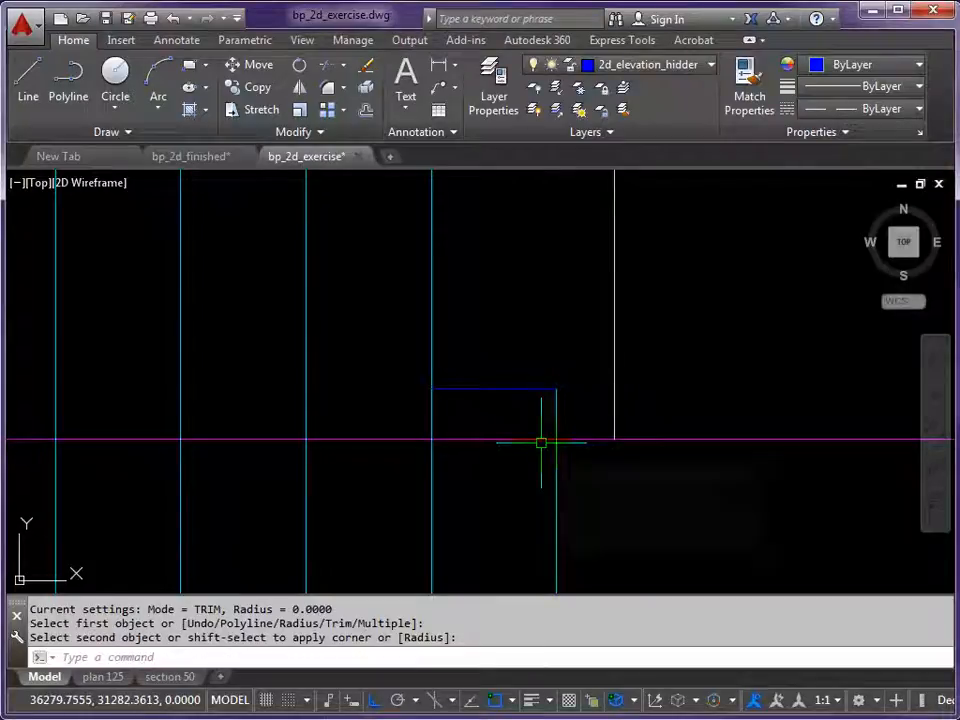
- Trim the first riser below the ground line, using the ground line as cutting edge
{"action": "type", "text": "TR"}
{"action": "key", "text": "Return"}
{"action": "left_click", "coordinate": [569, 439]}
{"action": "key", "text": "Return"}
{"action": "left_click", "coordinate": [555, 467]}
{"action": "key", "text": "Return"}
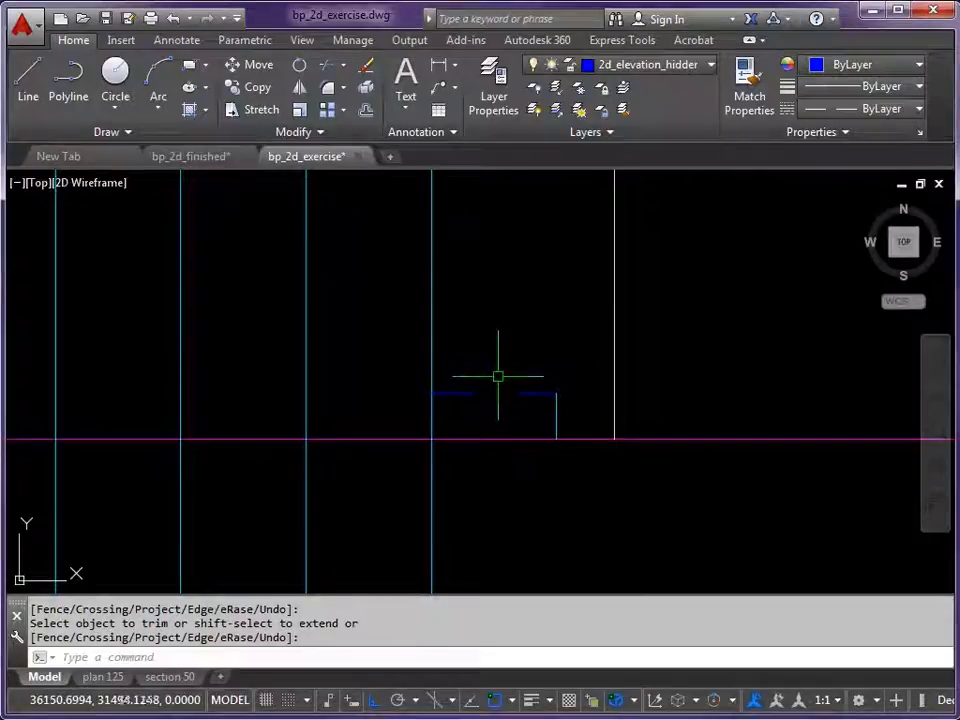
- Match the first riser's properties to those of the hidden-layer tread line
{"action": "left_click", "coordinate": [747, 88]}
{"action": "left_click", "coordinate": [516, 388]}
{"action": "left_click", "coordinate": [556, 406]}
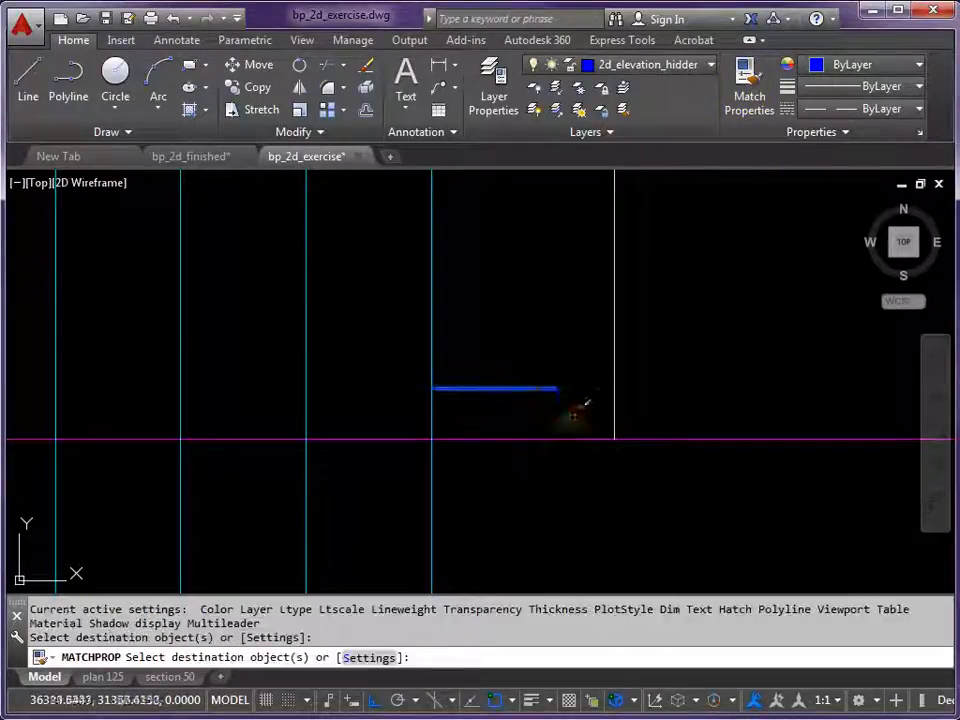
{"action": "key", "text": "Return"}
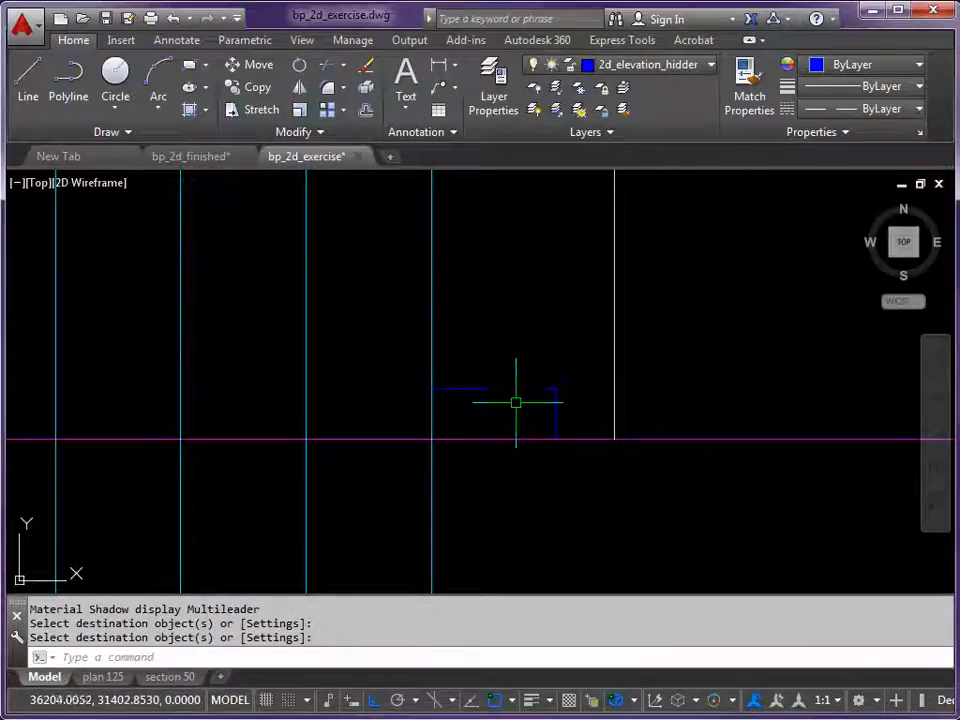
- Copy the first riser and tread seven times from the riser's base, placing each copy at the preceding tread's inner end up to the plinth top
{"action": "key", "text": "Return"}
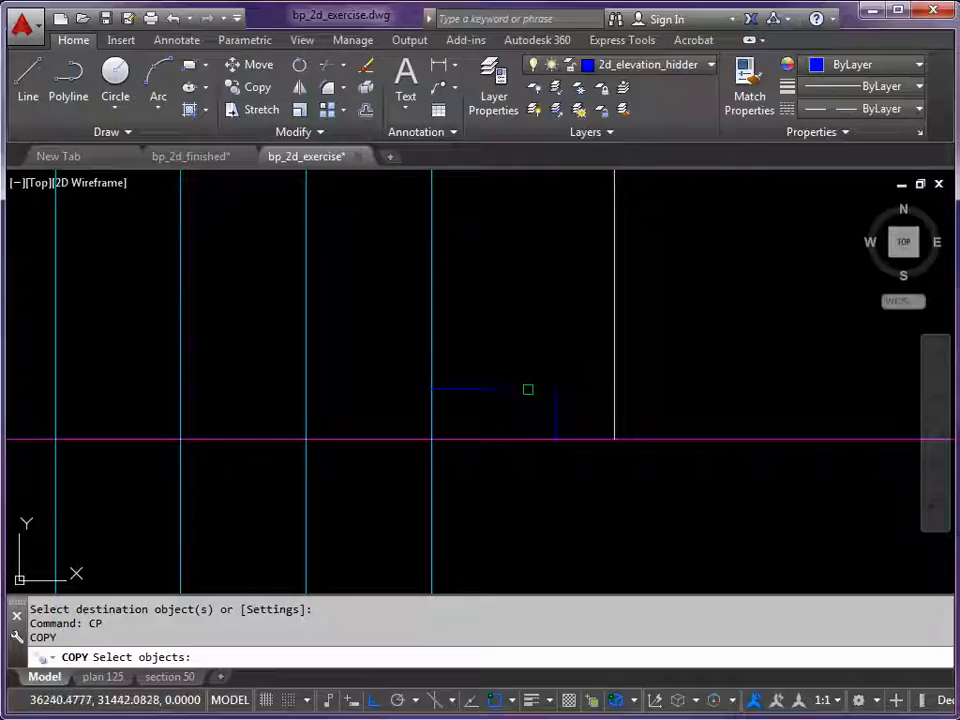
{"action": "left_click", "coordinate": [528, 389]}
{"action": "left_click", "coordinate": [556, 410]}
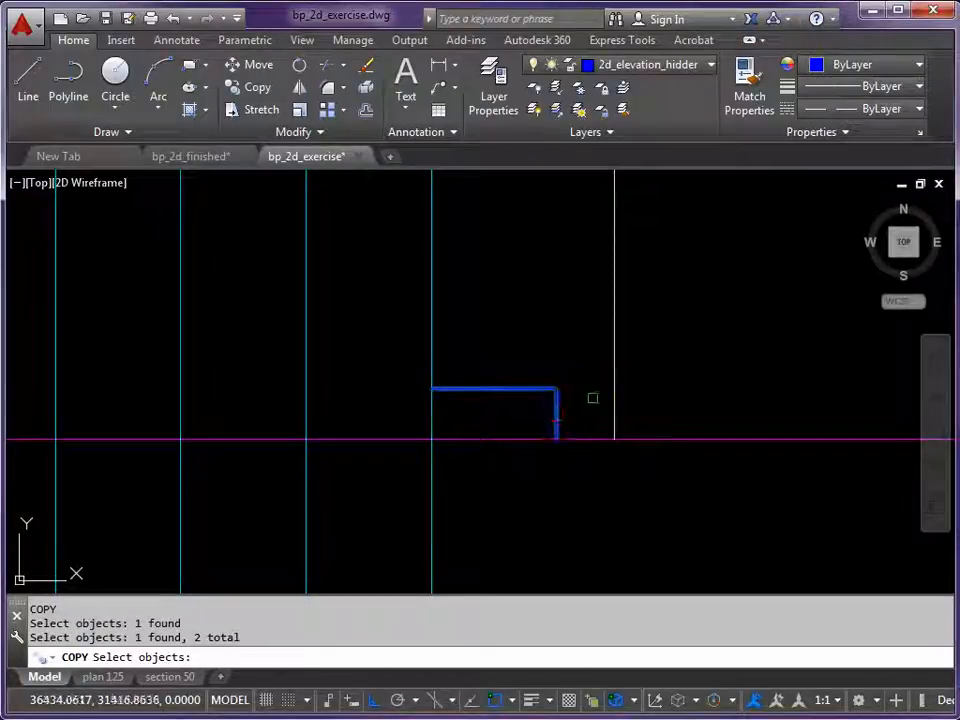
{"action": "key", "text": "Return"}
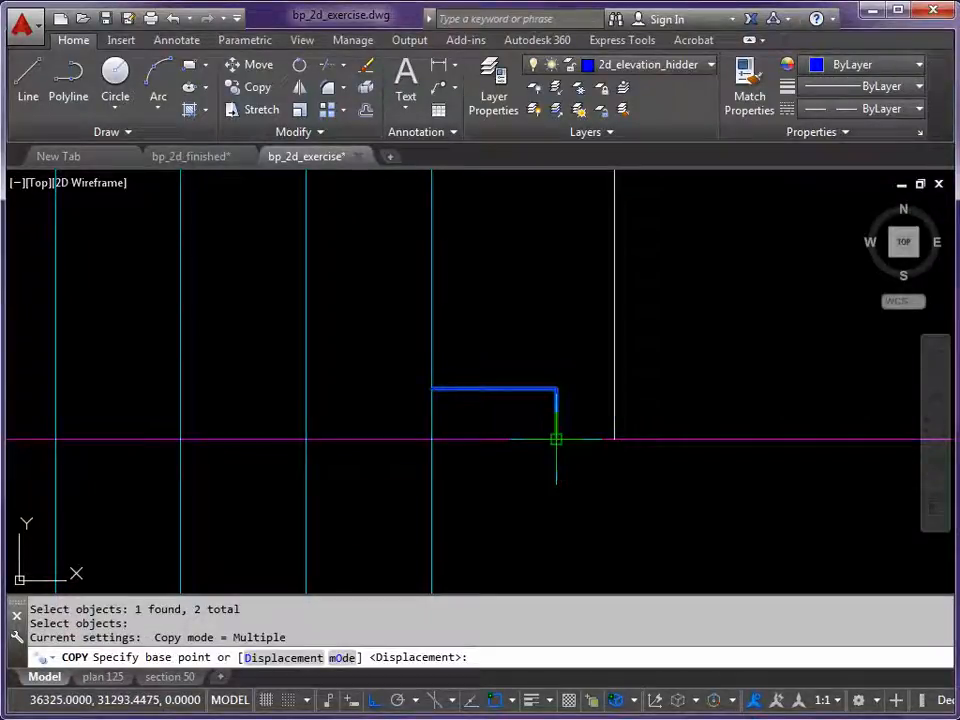
{"action": "left_click", "coordinate": [556, 439]}
{"action": "left_click", "coordinate": [435, 388]}
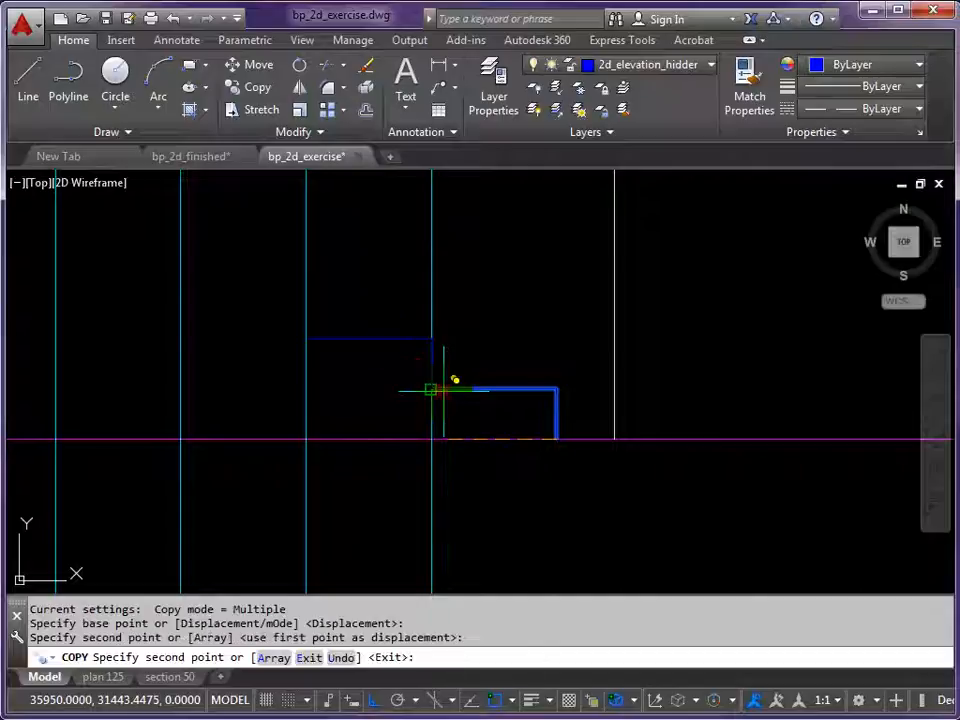
{"action": "left_click", "coordinate": [306, 338]}
{"action": "left_click", "coordinate": [182, 287]}
{"action": "mouse_move", "coordinate": [189, 282]}
{"action": "middle_mouse_down"}
{"action": "mouse_move", "coordinate": [428, 398]}
{"action": "mouse_move", "coordinate": [737, 494]}
{"action": "middle_mouse_up"}
{"action": "left_click", "coordinate": [604, 443]}
{"action": "left_click", "coordinate": [480, 390]}
{"action": "left_click", "coordinate": [354, 341]}
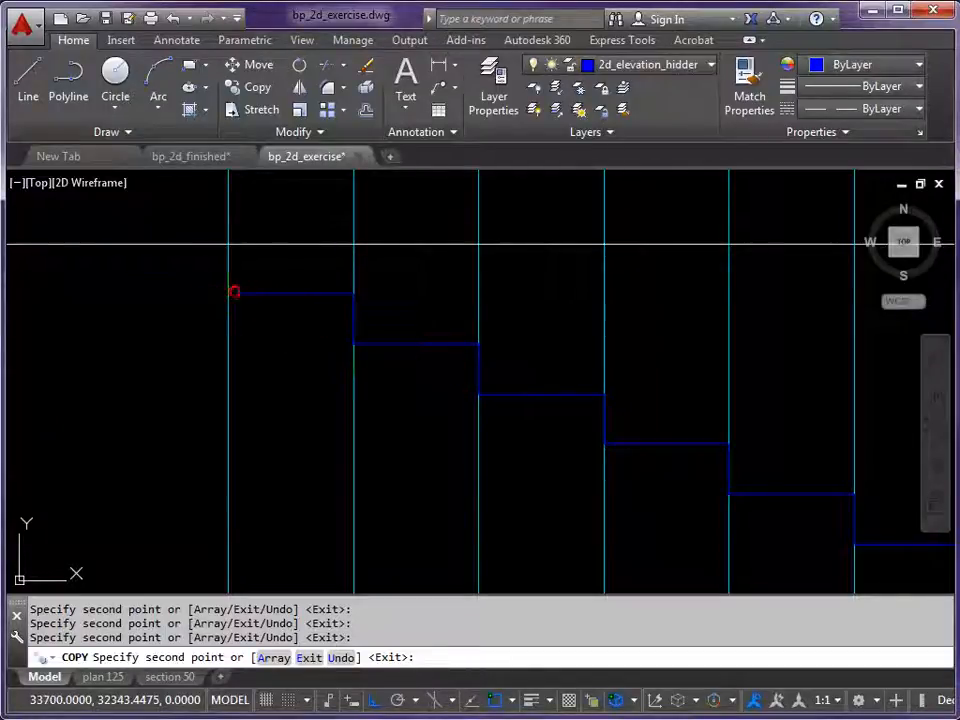
{"action": "left_click", "coordinate": [228, 292]}
{"action": "key", "text": "Return"}
- Erase the surplus topmost tread that overlaps the plinth-top line
{"action": "left_click", "coordinate": [166, 244]}
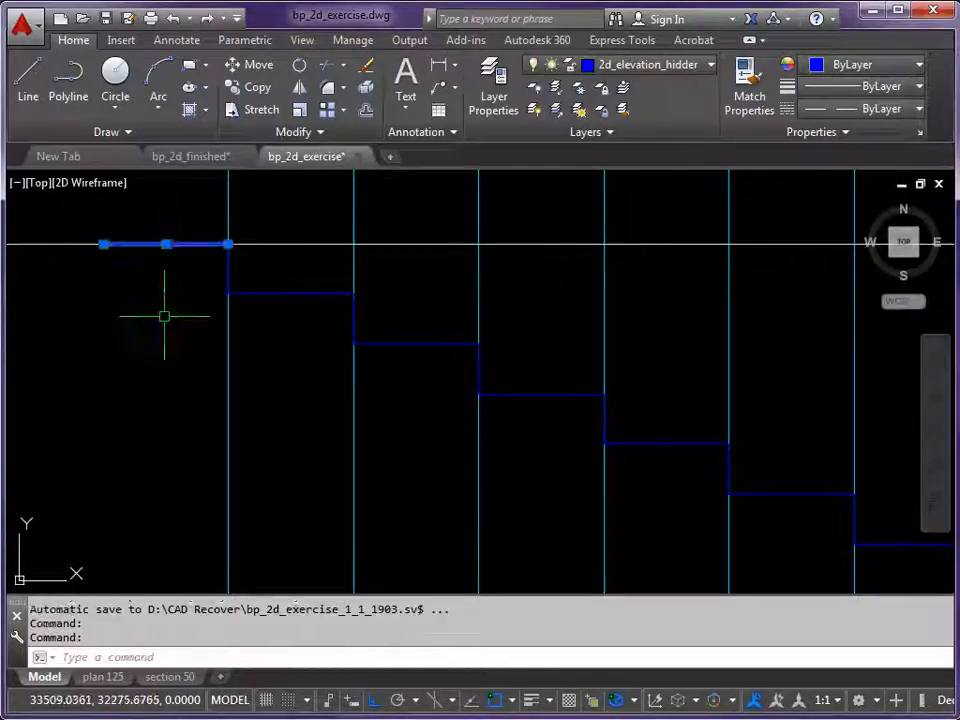
{"action": "key", "text": "Delete"}
{"action": "scroll", "coordinate": [200, 338], "scroll_direction": "down", "scroll_amount": 5}
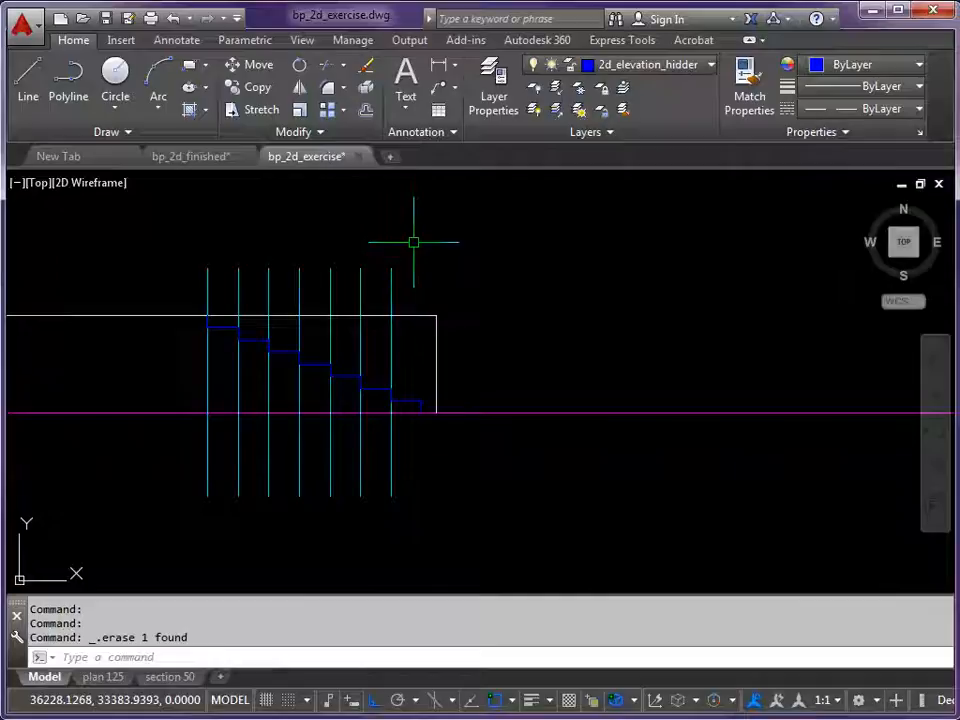
- Erase the seven vertical projection lines crossing the hidden stair in the elevation
{"action": "left_click", "coordinate": [413, 241]}
{"action": "left_click", "coordinate": [183, 274]}
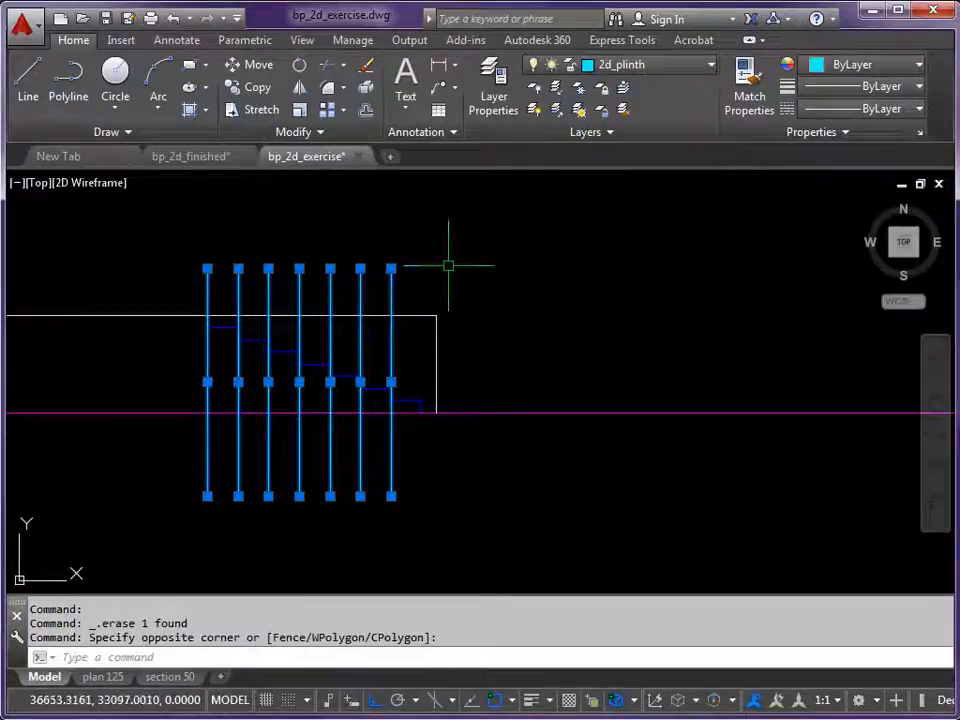
{"action": "key", "text": "Delete"}
- Draw a vertical hidden-layer line from the large pool's lower-right corner in the plan up to the elevation's plinth-top line
{"action": "scroll", "coordinate": [452, 268], "scroll_direction": "down", "scroll_amount": 3}
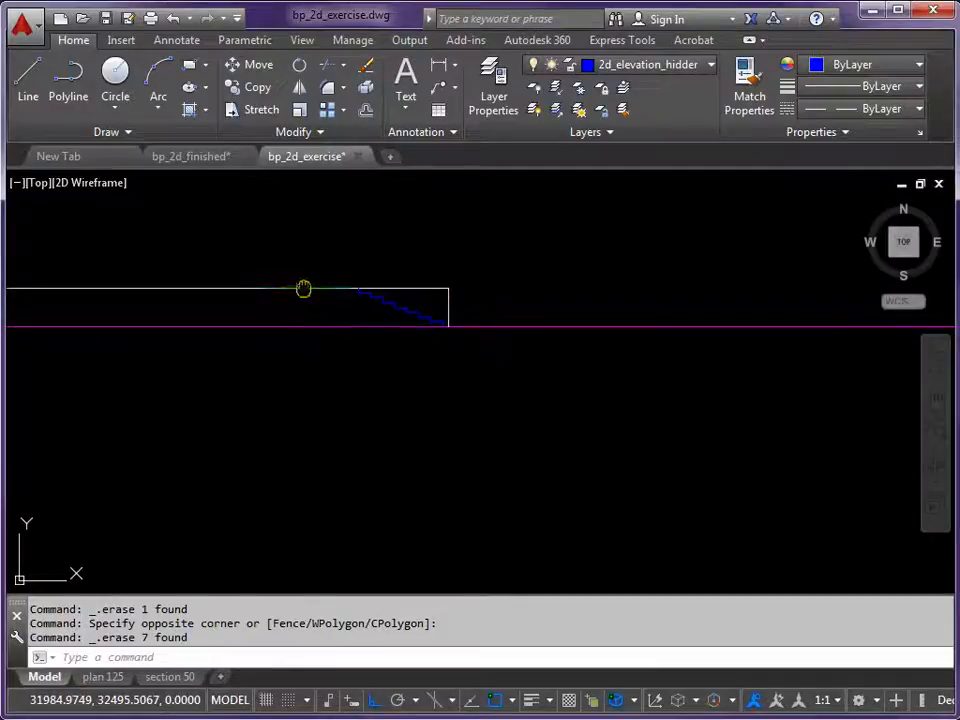
{"action": "middle_click_drag", "start_coordinate": [304, 285], "coordinate": [476, 321]}
{"action": "scroll", "coordinate": [343, 317], "scroll_direction": "down", "scroll_amount": 3}
{"action": "middle_click_drag", "start_coordinate": [343, 317], "coordinate": [440, 293]}
{"action": "middle_click_drag", "start_coordinate": [301, 463], "coordinate": [299, 353]}
{"action": "type", "text": "L"}
{"action": "key", "text": "Return"}
{"action": "left_click", "coordinate": [425, 583]}
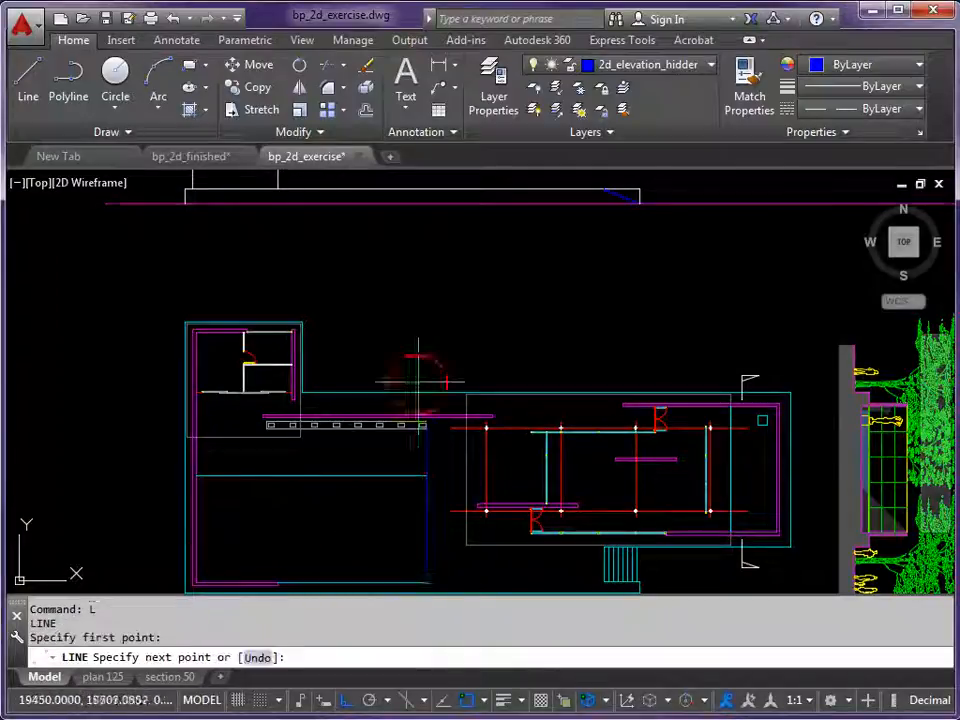
{"action": "scroll", "coordinate": [428, 385], "scroll_direction": "up", "scroll_amount": 6}
{"action": "left_click", "coordinate": [418, 341]}
{"action": "key", "text": "Return"}
{"action": "scroll", "coordinate": [366, 372], "scroll_direction": "down", "scroll_amount": 2}
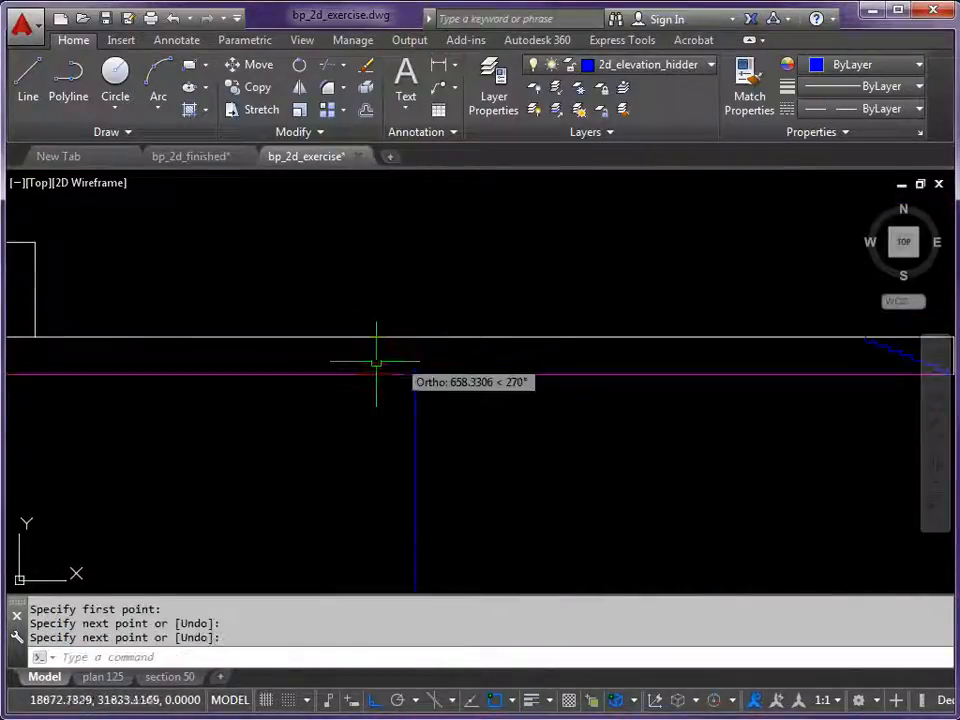
- Draw a vertical hidden-layer line from the large pool's lower-left corner in the plan up to the wall-top line in the elevation
{"action": "middle_click_drag", "start_coordinate": [321, 407], "coordinate": [529, 306]}
{"action": "mouse_move", "coordinate": [366, 459]}
{"action": "middle_mouse_down"}
{"action": "mouse_move", "coordinate": [405, 342]}
{"action": "mouse_move", "coordinate": [347, 338]}
{"action": "middle_mouse_up"}
{"action": "middle_click_drag", "start_coordinate": [315, 493], "coordinate": [313, 380]}
{"action": "key", "text": "Return"}
{"action": "left_click", "coordinate": [282, 518]}
{"action": "middle_click_drag", "start_coordinate": [304, 305], "coordinate": [297, 488]}
{"action": "middle_click_drag", "start_coordinate": [299, 289], "coordinate": [271, 526]}
{"action": "scroll", "coordinate": [249, 348], "scroll_direction": "up", "scroll_amount": 7}
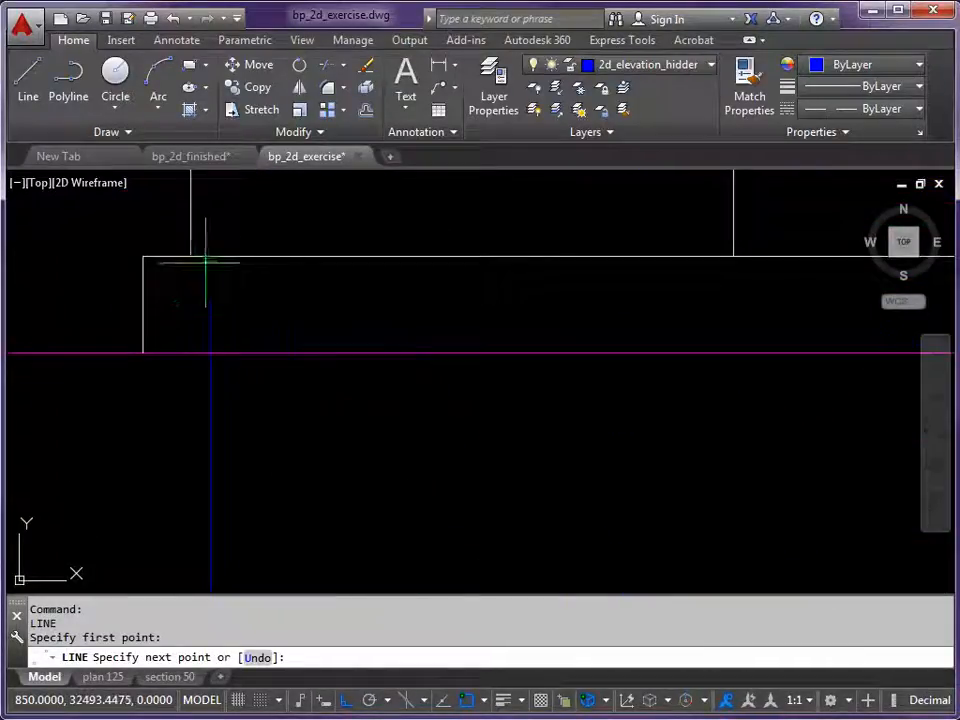
{"action": "middle_click_drag", "start_coordinate": [208, 246], "coordinate": [231, 388]}
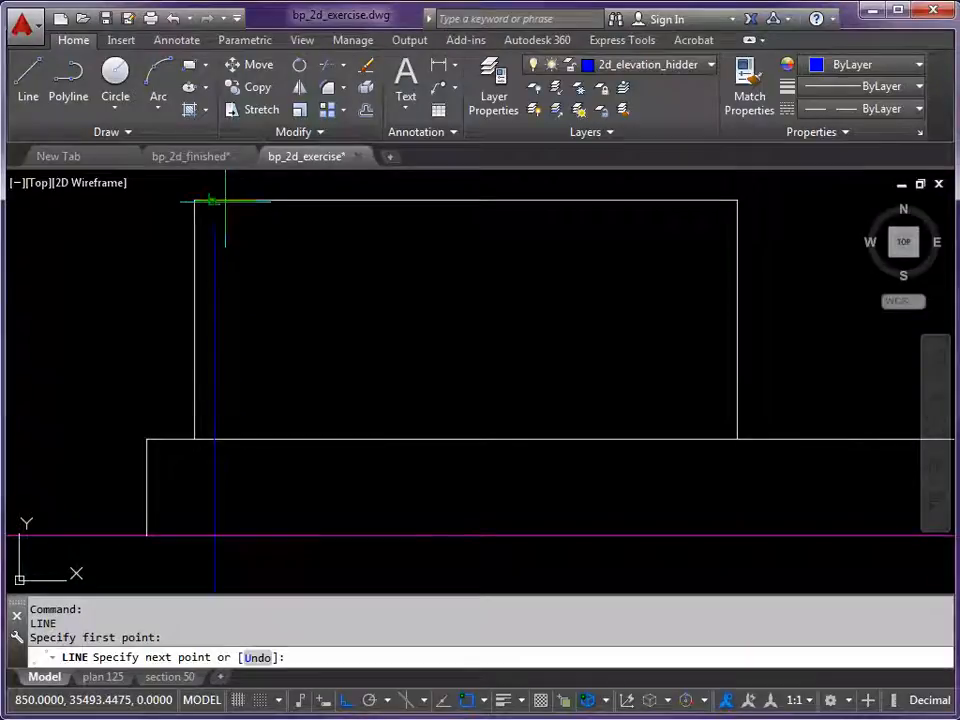
{"action": "left_click", "coordinate": [214, 201]}
{"action": "key", "text": "Return"}
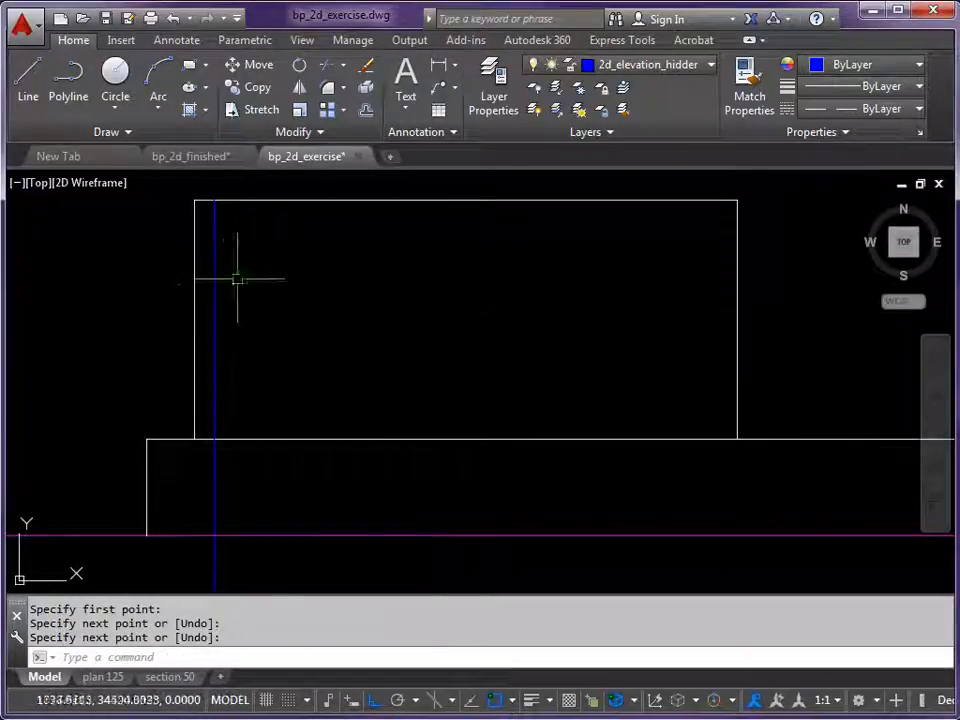
- Project the pool-bottom level from the section with a horizontal line back to the pool's left vertical line in the elevation
{"action": "scroll", "coordinate": [664, 456], "scroll_direction": "down", "scroll_amount": 6}
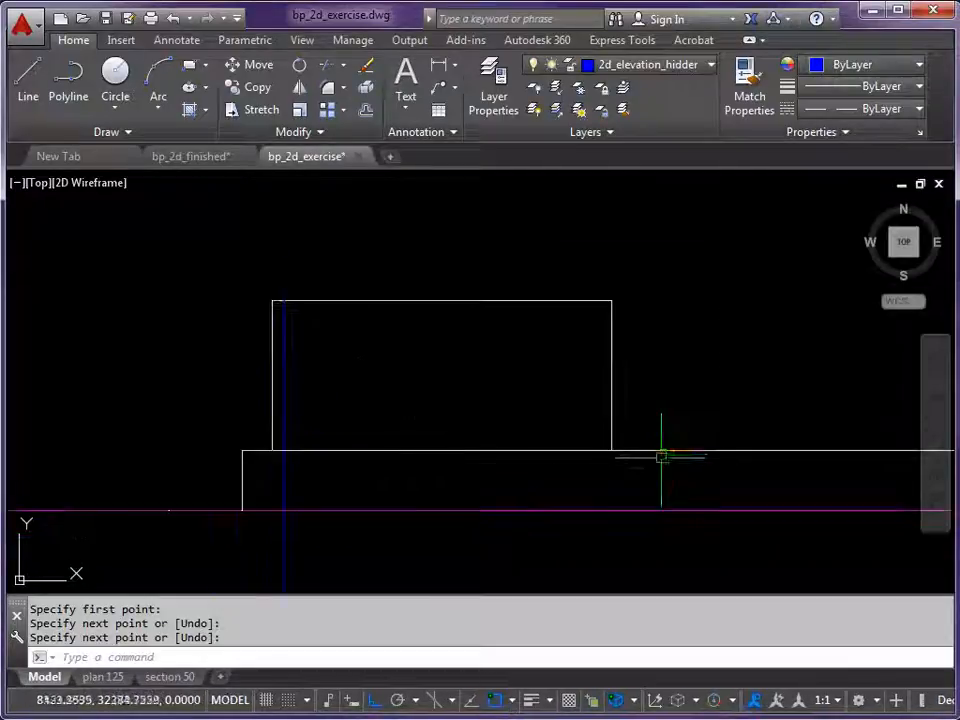
{"action": "scroll", "coordinate": [348, 400], "scroll_direction": "down", "scroll_amount": 2}
{"action": "middle_click_drag", "start_coordinate": [622, 403], "coordinate": [290, 369]}
{"action": "middle_click_drag", "start_coordinate": [773, 374], "coordinate": [561, 374]}
{"action": "scroll", "coordinate": [686, 381], "scroll_direction": "up", "scroll_amount": 2}
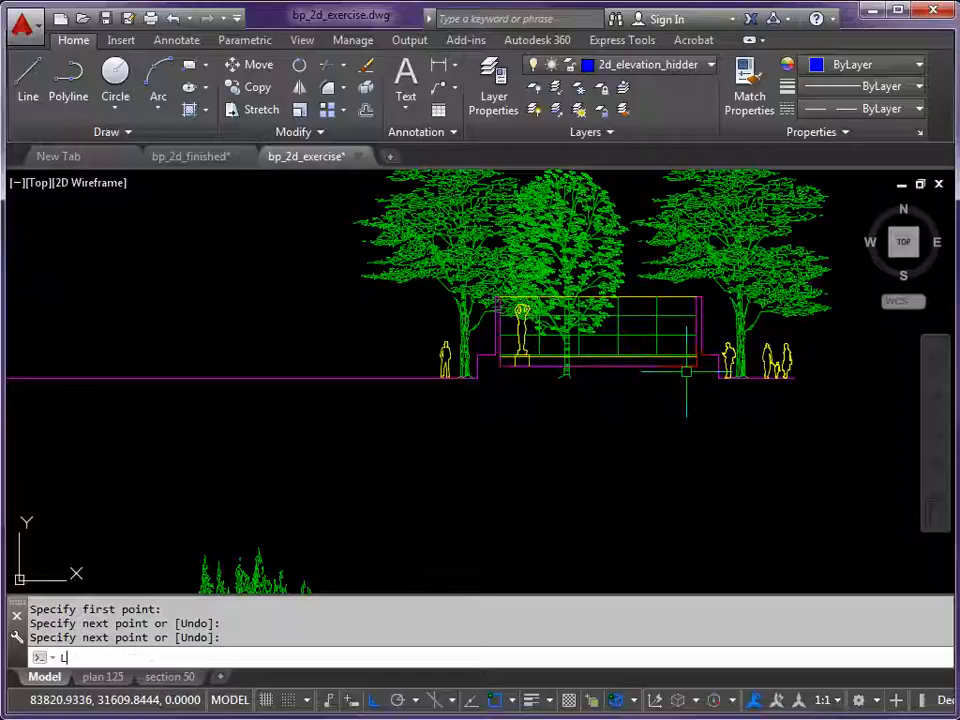
{"action": "key", "text": "Return"}
{"action": "left_click", "coordinate": [690, 367]}
{"action": "scroll", "coordinate": [324, 354], "scroll_direction": "down", "scroll_amount": 2}
{"action": "middle_click_drag", "start_coordinate": [333, 356], "coordinate": [754, 379]}
{"action": "middle_click_drag", "start_coordinate": [154, 350], "coordinate": [530, 364]}
{"action": "scroll", "coordinate": [378, 404], "scroll_direction": "up", "scroll_amount": 2}
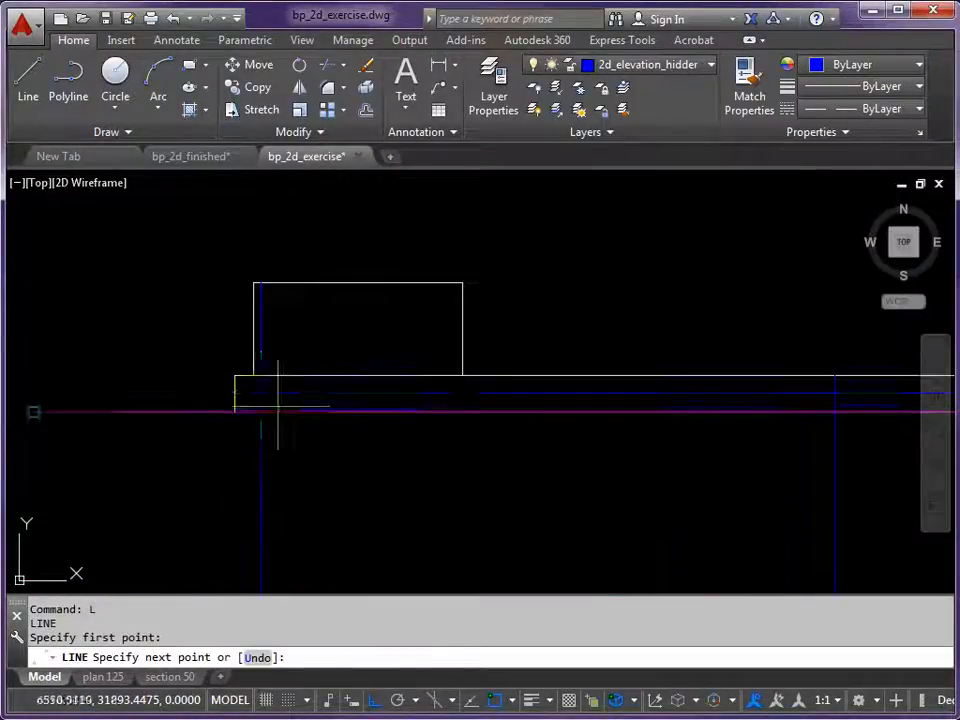
{"action": "left_click", "coordinate": [261, 393]}
{"action": "key", "text": "Return"}
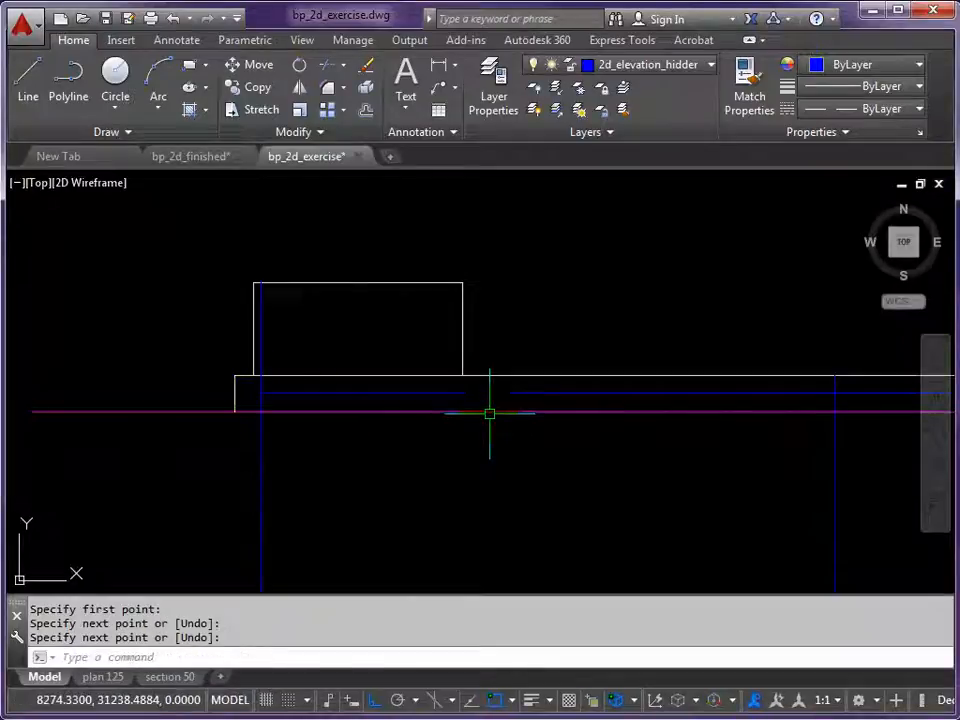
- Fillet the pool-bottom line with both pool side lines at radius 0 to form square corners and remove the overhangs
{"action": "type", "text": "F"}
{"action": "key", "text": "Return"}
{"action": "scroll", "coordinate": [264, 393], "scroll_direction": "up", "scroll_amount": 2}
{"action": "left_click", "coordinate": [256, 377]}
{"action": "left_click", "coordinate": [289, 395]}
{"action": "middle_click_drag", "start_coordinate": [666, 402], "coordinate": [195, 409]}
{"action": "key", "text": "Return"}
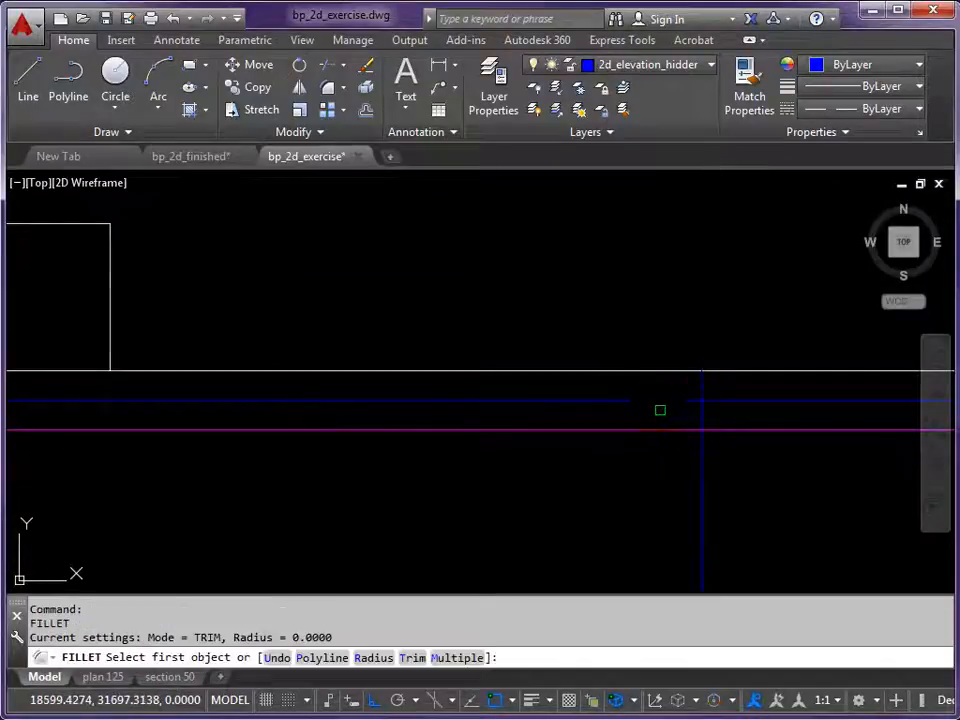
{"action": "left_click", "coordinate": [665, 401]}
- Make 2d_elevation_medium_line the current layer
{"action": "scroll", "coordinate": [685, 407], "scroll_direction": "down", "scroll_amount": 4}
{"action": "middle_click_drag", "start_coordinate": [680, 413], "coordinate": [543, 397]}
{"action": "mouse_move", "coordinate": [537, 467]}
{"action": "middle_mouse_down"}
{"action": "mouse_move", "coordinate": [514, 403]}
{"action": "mouse_move", "coordinate": [503, 302]}
{"action": "middle_mouse_up"}
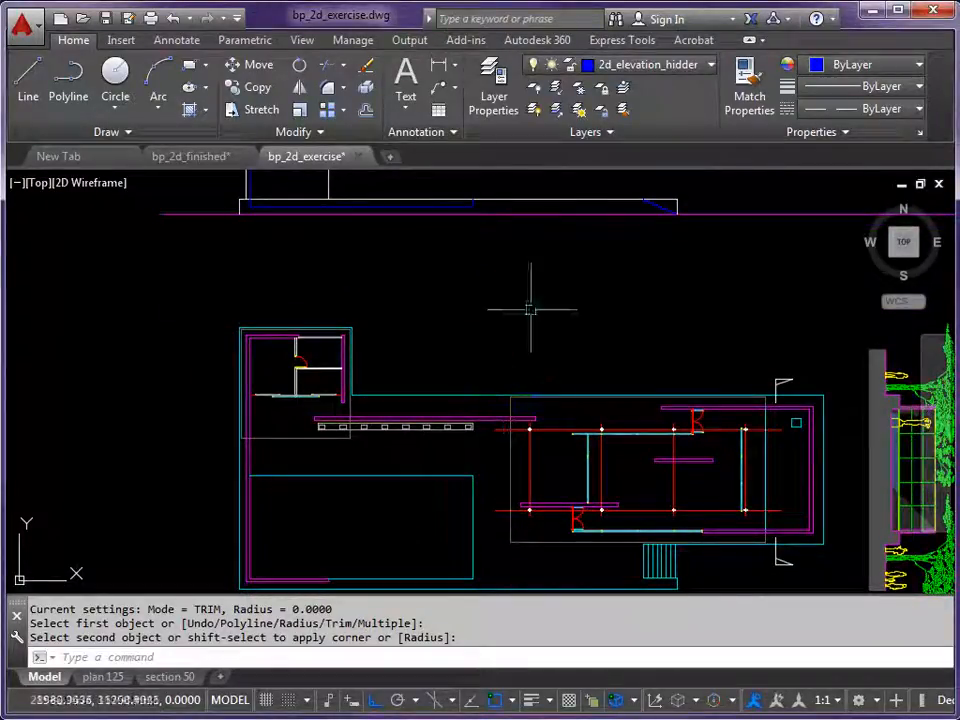
{"action": "middle_click_drag", "start_coordinate": [636, 251], "coordinate": [474, 289]}
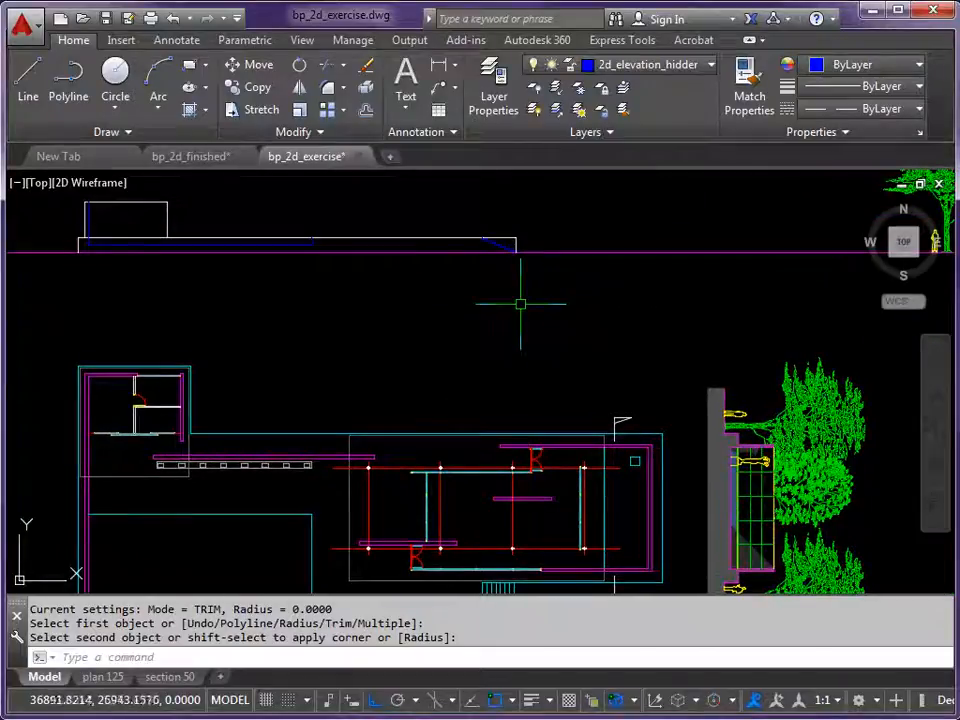
{"action": "mouse_move", "coordinate": [558, 319]}
{"action": "middle_mouse_down"}
{"action": "mouse_move", "coordinate": [491, 356]}
{"action": "mouse_move", "coordinate": [438, 364]}
{"action": "middle_mouse_up"}
{"action": "mouse_move", "coordinate": [478, 477]}
{"action": "middle_mouse_down"}
{"action": "mouse_move", "coordinate": [452, 428]}
{"action": "mouse_move", "coordinate": [439, 340]}
{"action": "middle_mouse_up"}
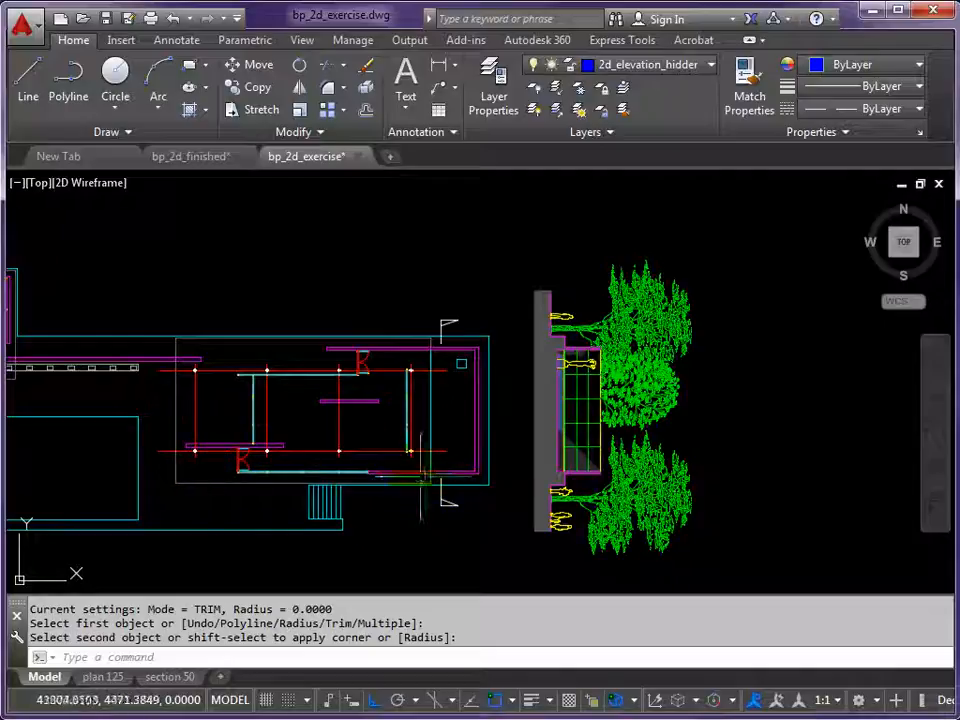
{"action": "left_click", "coordinate": [710, 68]}
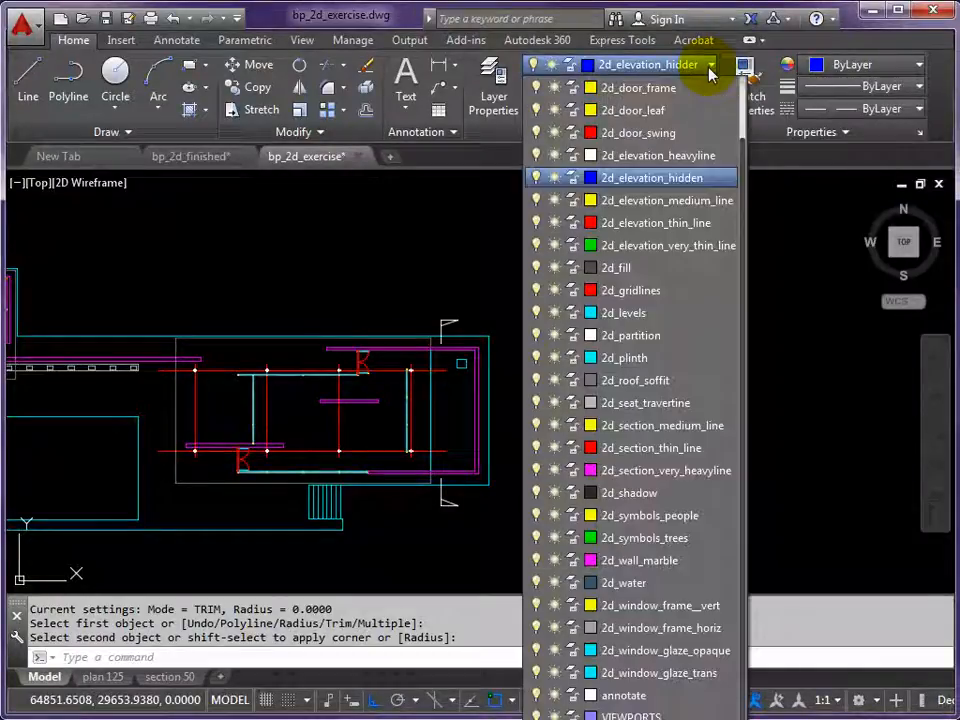
{"action": "left_click", "coordinate": [640, 203]}
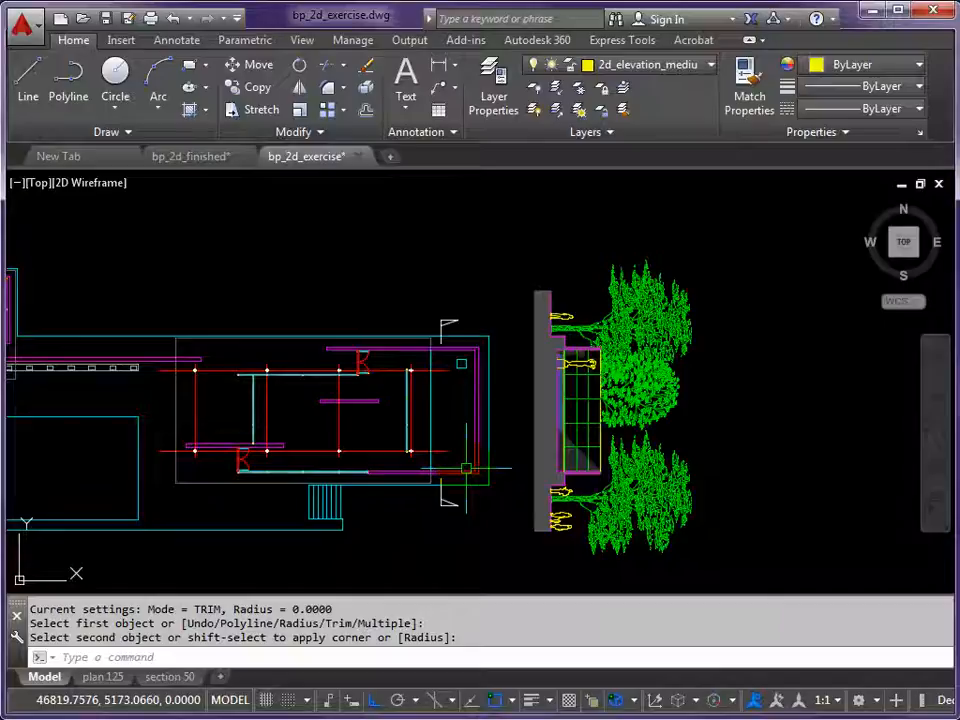
- Draw the rear plinth outline from the plinth's lower-right plan corner up to plinth-top level, then across to the front plinth's top corner
{"action": "type", "text": "L"}
{"action": "key", "text": "Return"}
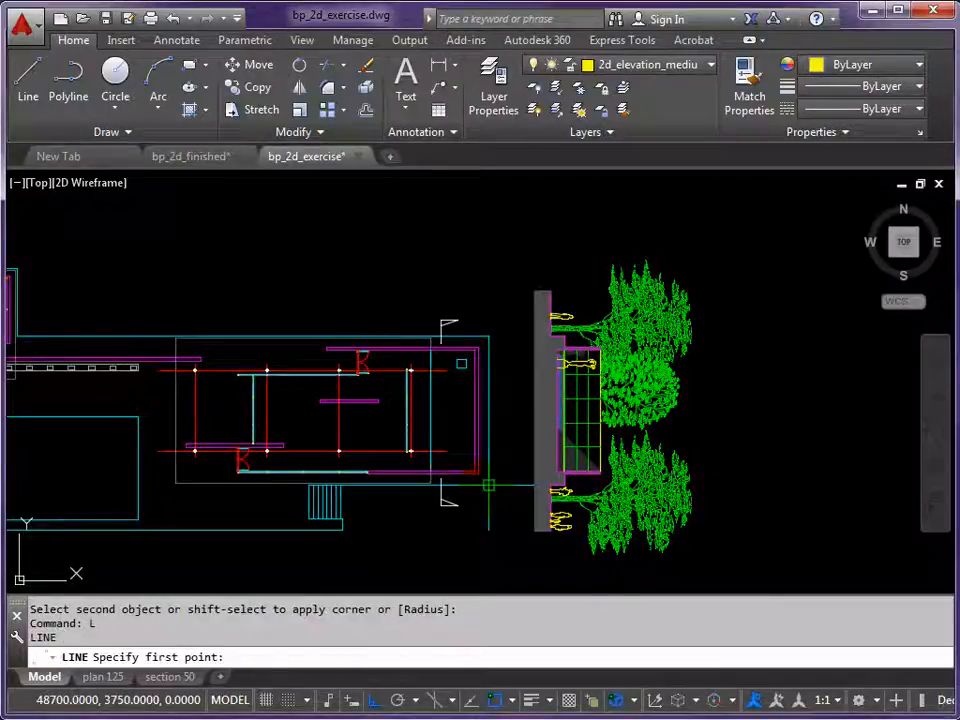
{"action": "left_click", "coordinate": [488, 485]}
{"action": "middle_click_drag", "start_coordinate": [430, 240], "coordinate": [401, 390]}
{"action": "scroll", "coordinate": [459, 393], "scroll_direction": "up", "scroll_amount": 2}
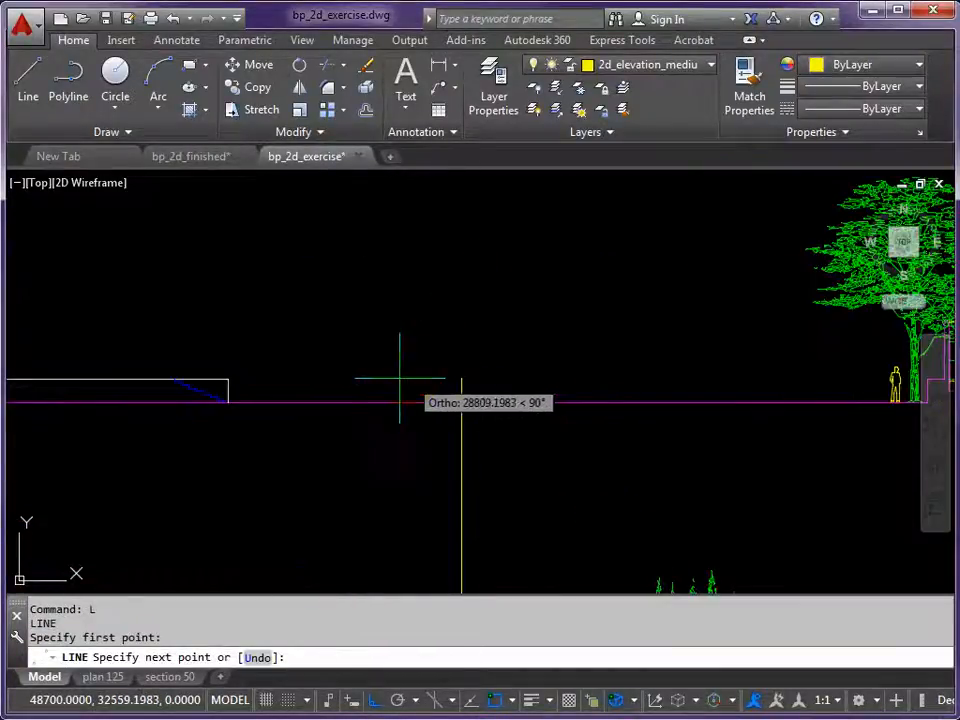
{"action": "left_click", "coordinate": [83, 380]}
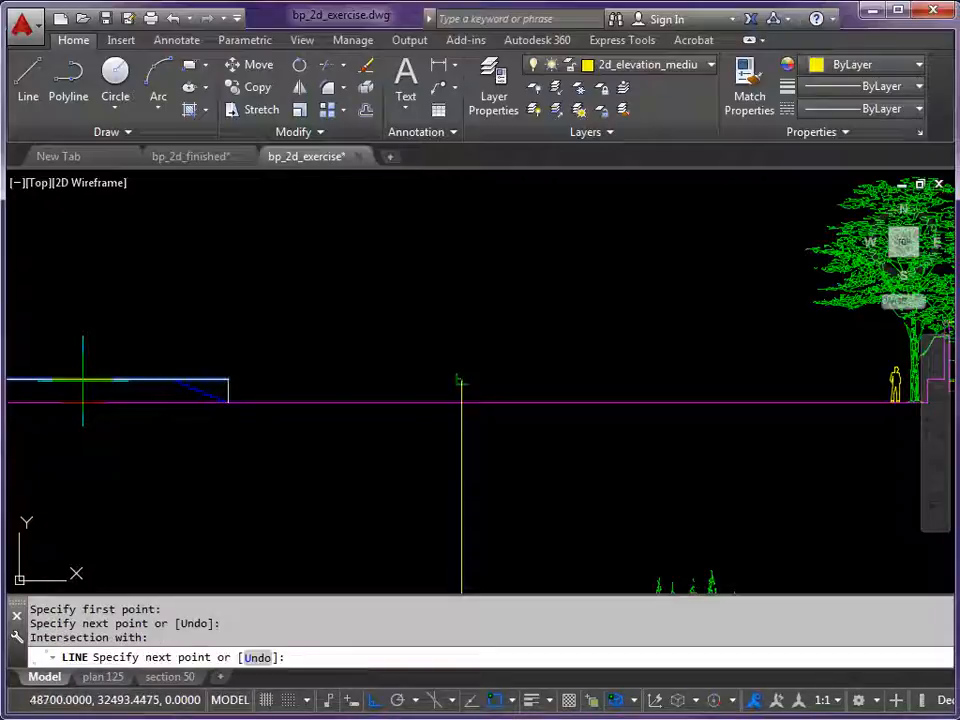
{"action": "left_click", "coordinate": [83, 380]}
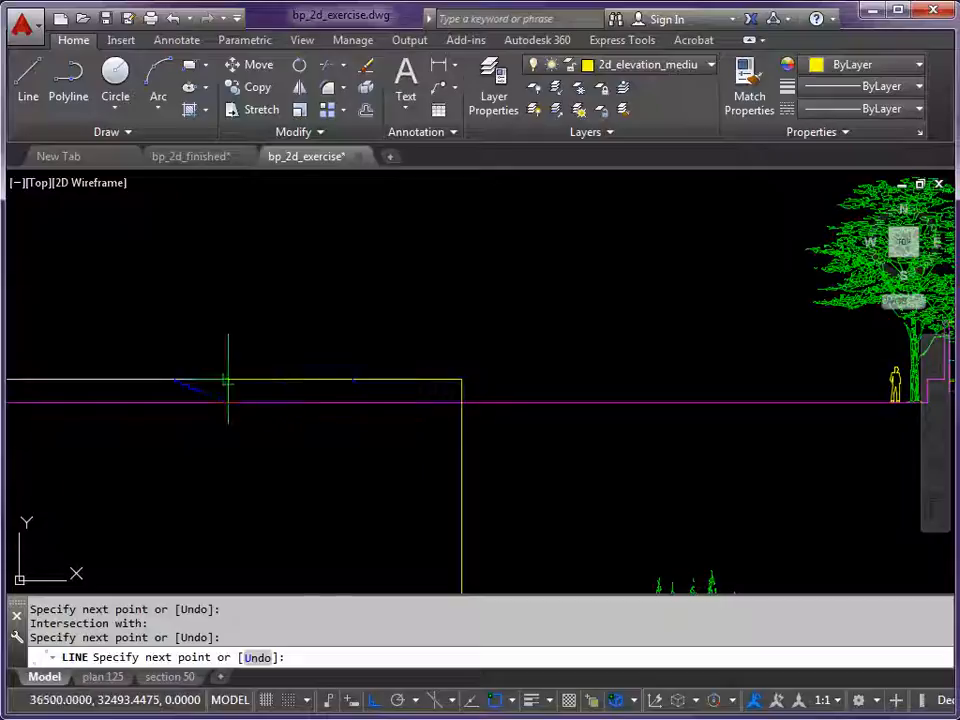
{"action": "left_click", "coordinate": [228, 400]}
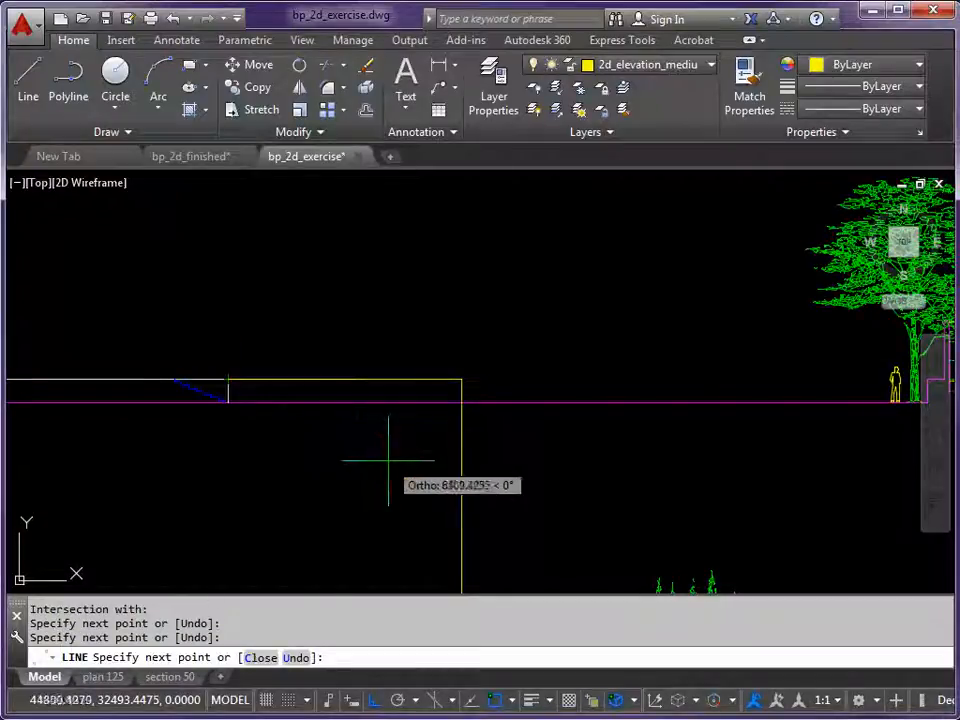
{"action": "key", "text": "Return"}
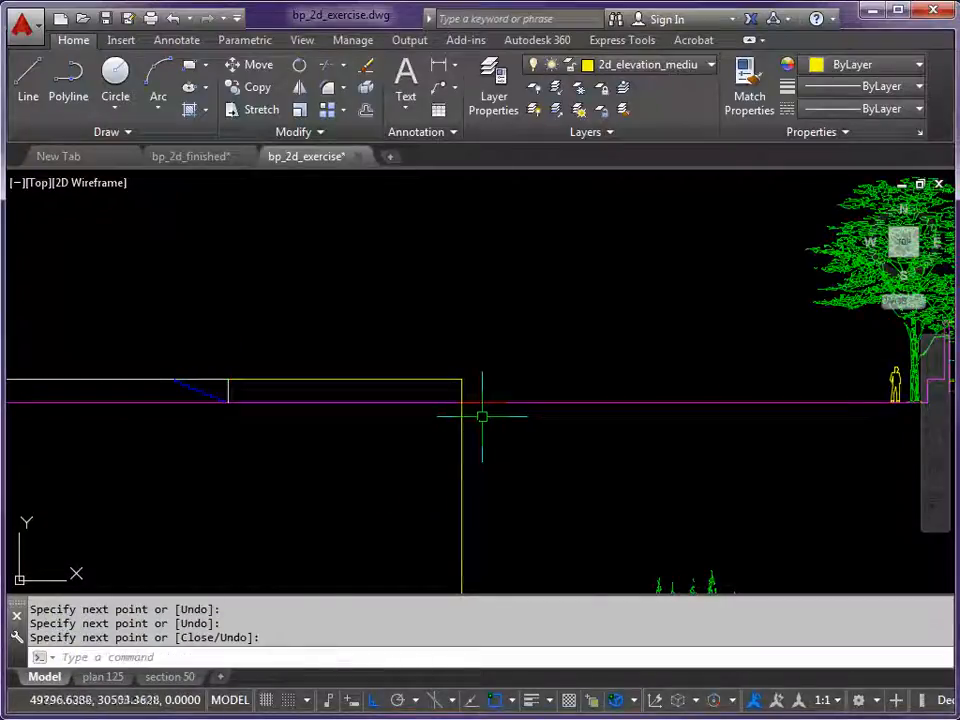
- Trim the rear plinth's vertical line below the ground line, using the ground line as cutting edge
{"action": "type", "text": "TR"}
{"action": "key", "text": "Return"}
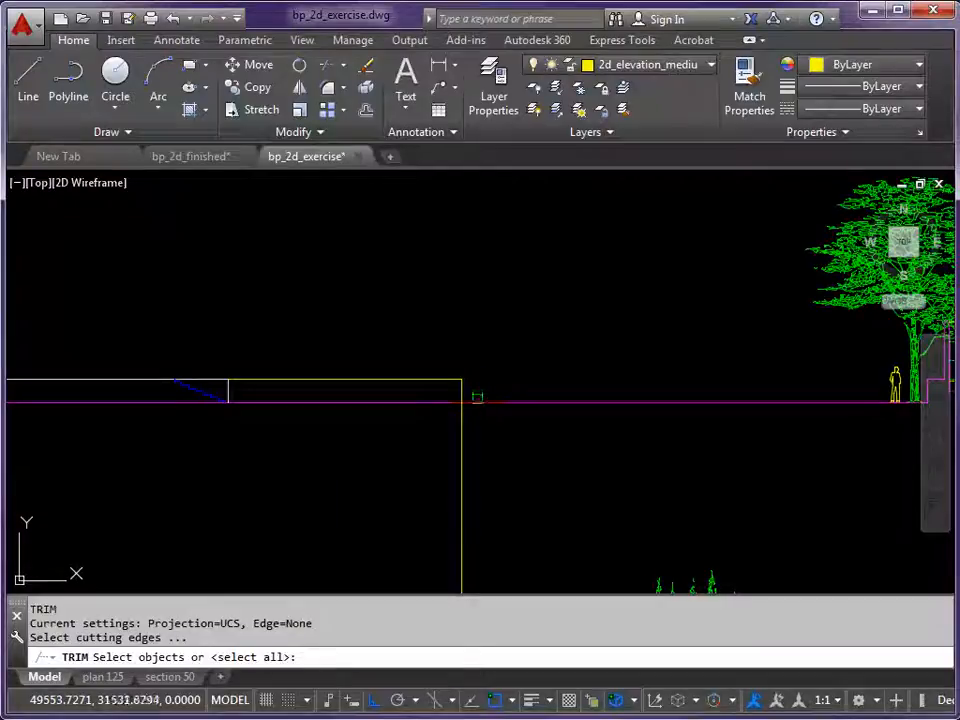
{"action": "left_click", "coordinate": [477, 404]}
{"action": "key", "text": "Return"}
{"action": "left_click", "coordinate": [461, 432]}
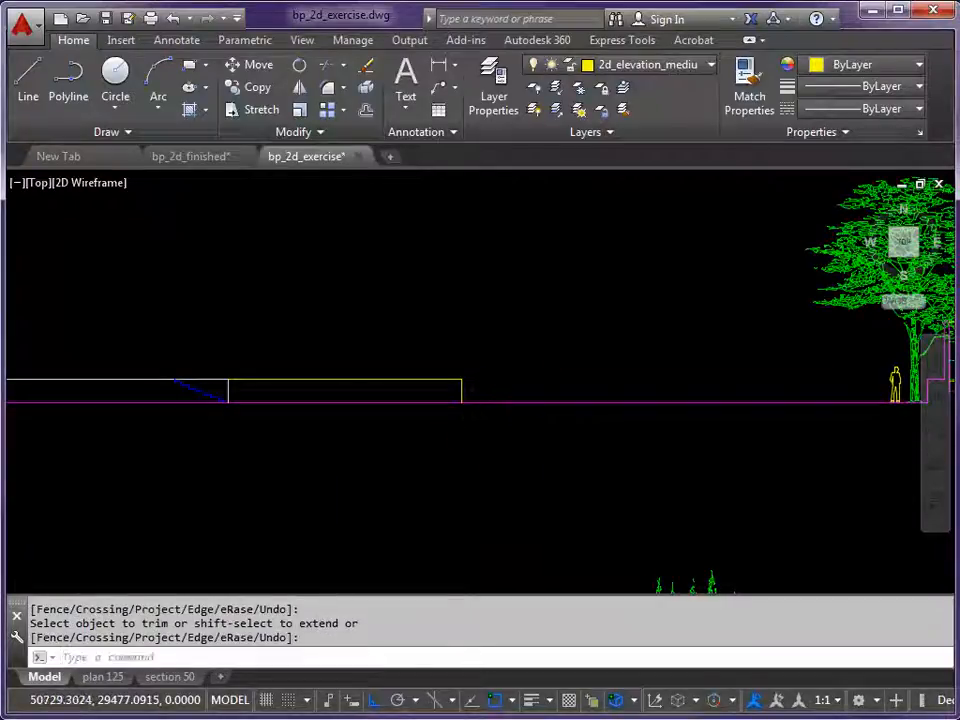
- Draw a line from the right marble wall's outer lower corner in the plan up to wall-top level, then horizontally back over the plinth
{"action": "scroll", "coordinate": [380, 230], "scroll_direction": "down", "scroll_amount": 3}
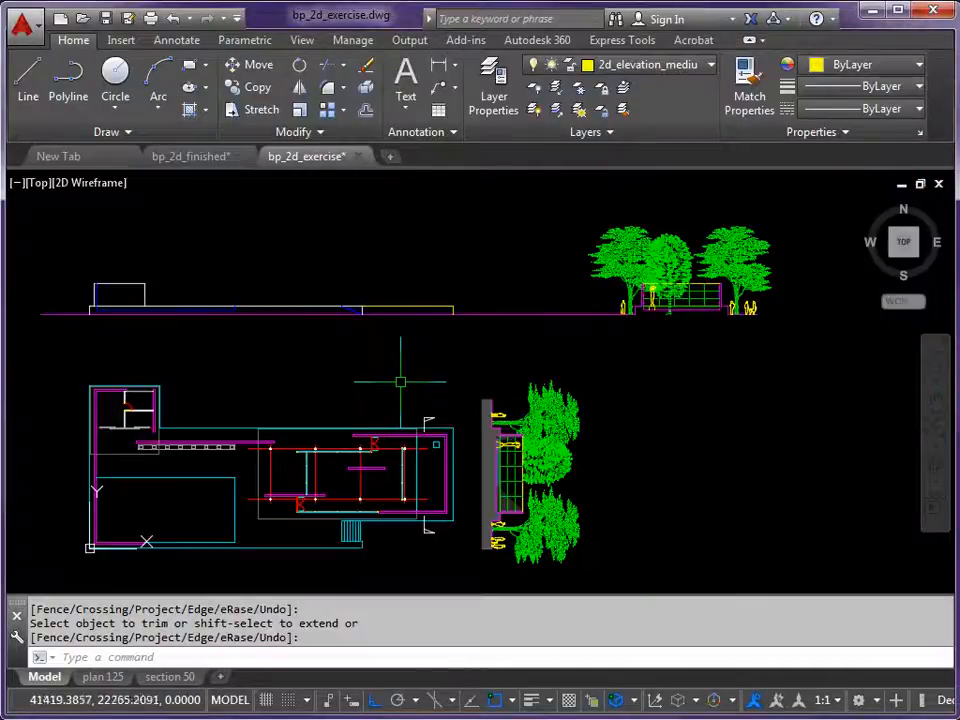
{"action": "scroll", "coordinate": [441, 514], "scroll_direction": "up", "scroll_amount": 3}
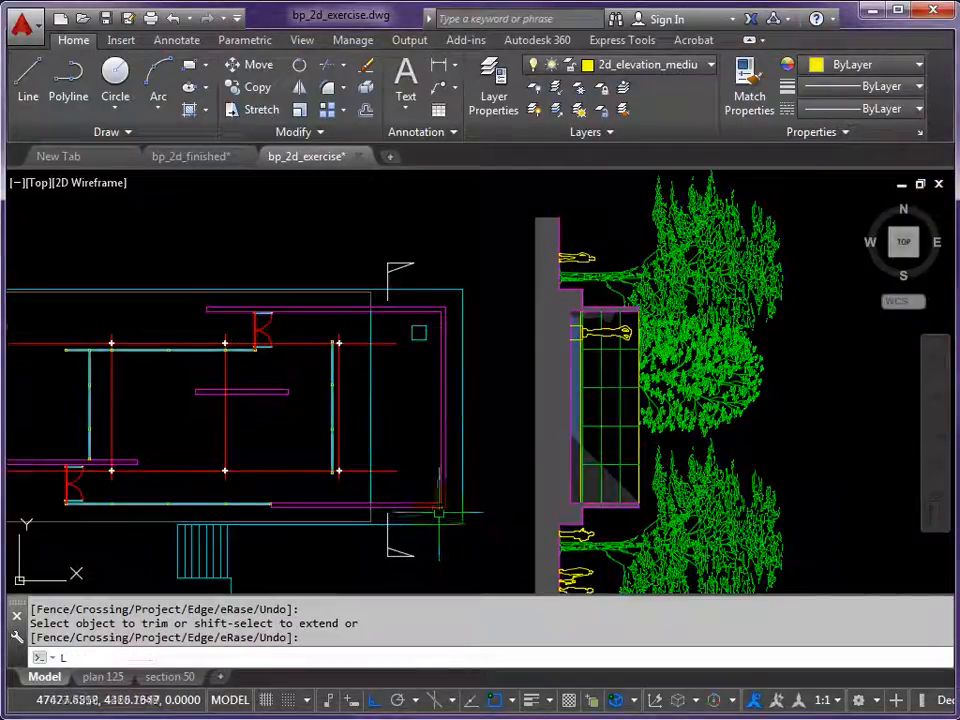
{"action": "key", "text": "Return"}
{"action": "left_click", "coordinate": [446, 508]}
{"action": "scroll", "coordinate": [446, 508], "scroll_direction": "down", "scroll_amount": 3}
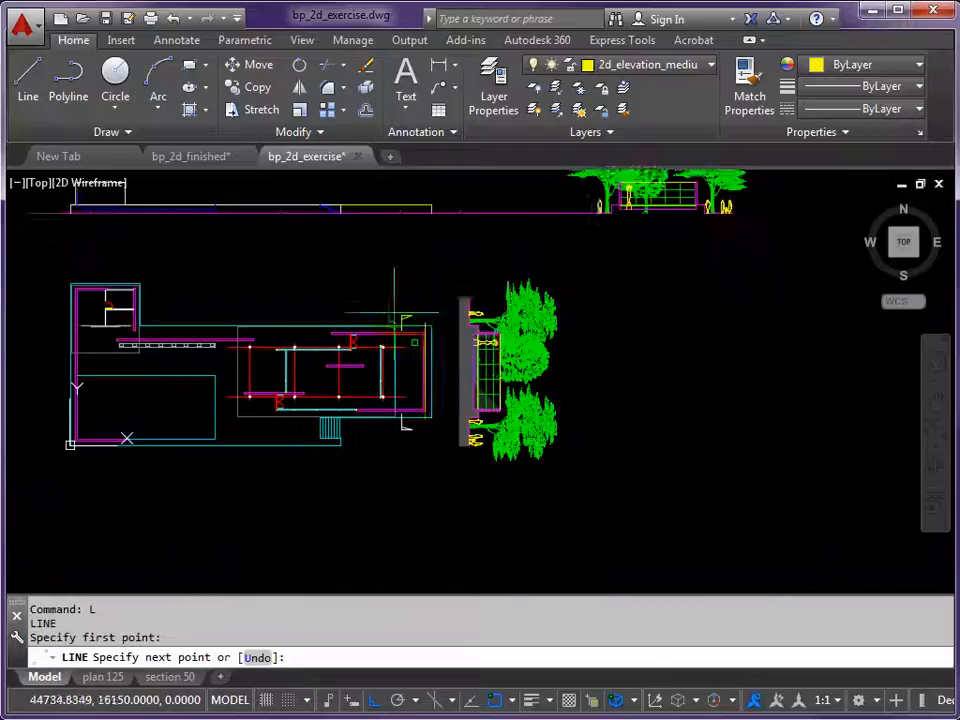
{"action": "scroll", "coordinate": [508, 429], "scroll_direction": "up", "scroll_amount": 2}
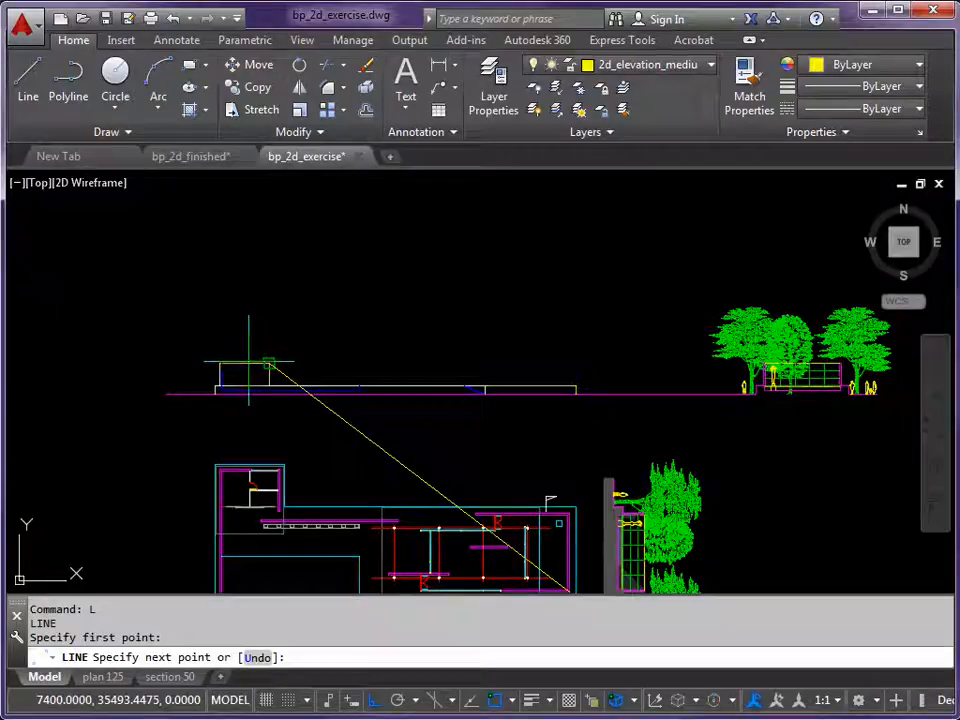
{"action": "scroll", "coordinate": [241, 364], "scroll_direction": "up", "scroll_amount": 2}
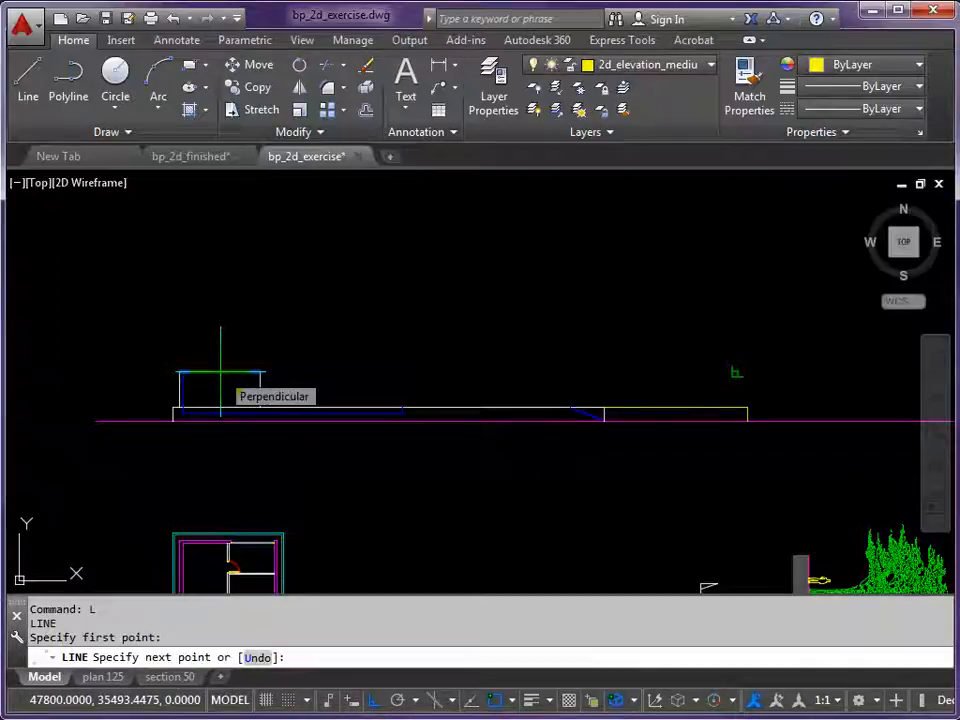
{"action": "left_click", "coordinate": [221, 372]}
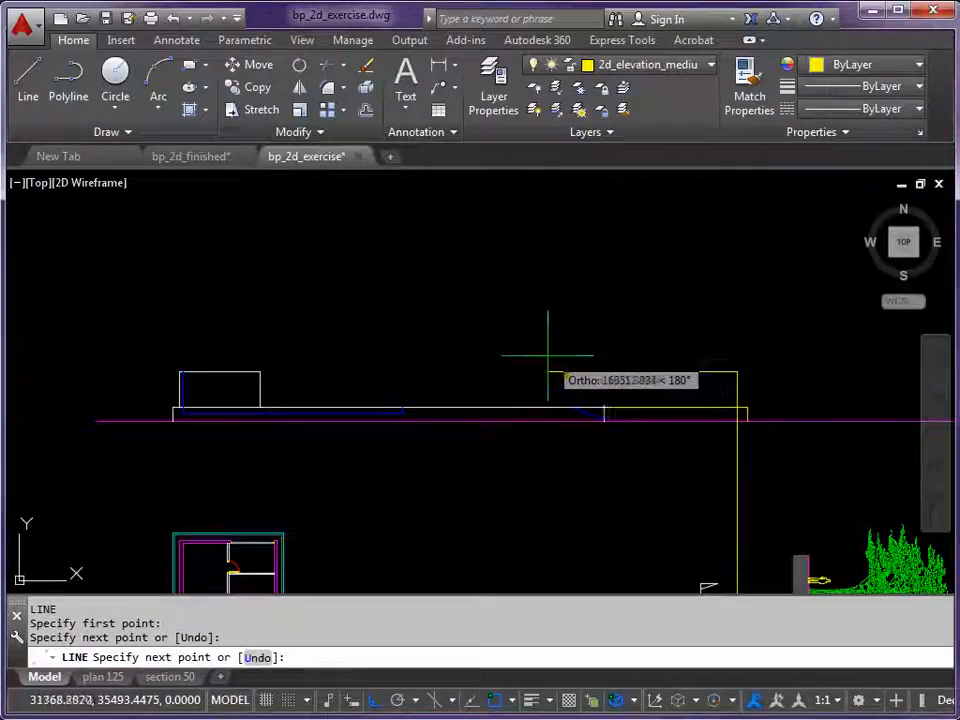
{"action": "left_click", "coordinate": [368, 370]}
{"action": "key", "text": "Return"}
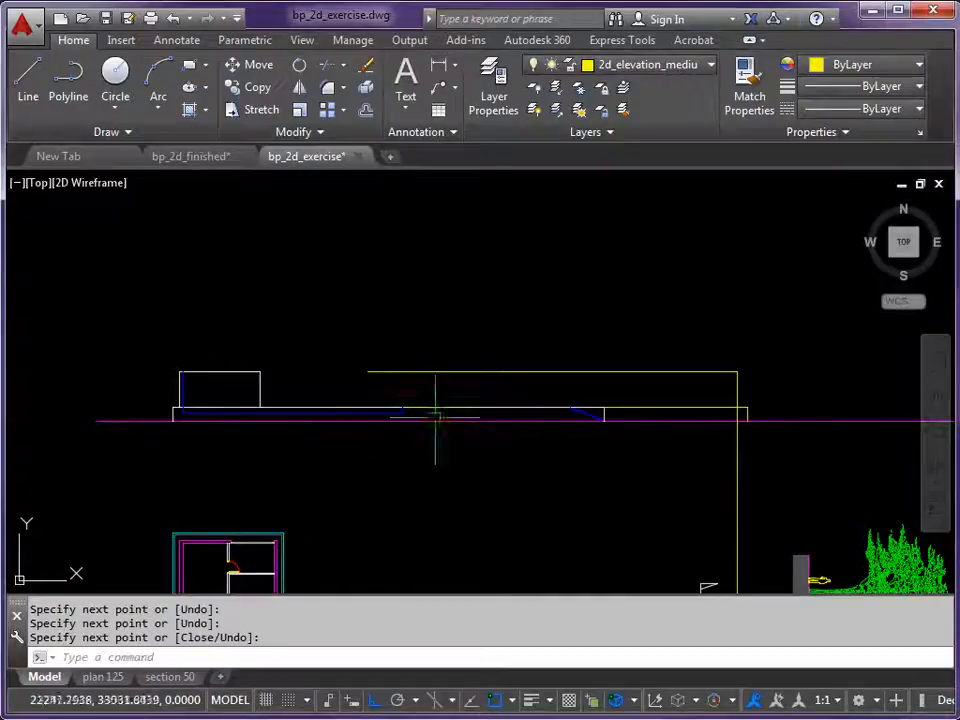
- Draw a vertical line from the inner front end of the right marble wall in the plan up to the wall-top line in the elevation
{"action": "scroll", "coordinate": [446, 448], "scroll_direction": "down", "scroll_amount": 2}
{"action": "middle_click_drag", "start_coordinate": [467, 446], "coordinate": [465, 316]}
{"action": "scroll", "coordinate": [572, 495], "scroll_direction": "up", "scroll_amount": 2}
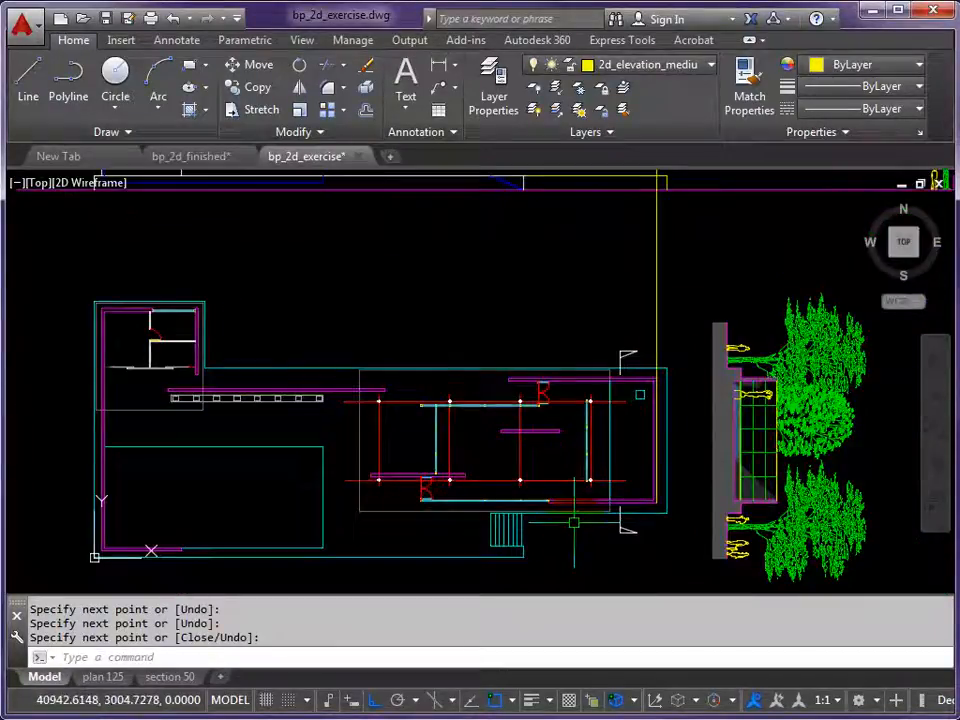
{"action": "key", "text": "Return"}
{"action": "scroll", "coordinate": [548, 501], "scroll_direction": "up", "scroll_amount": 3}
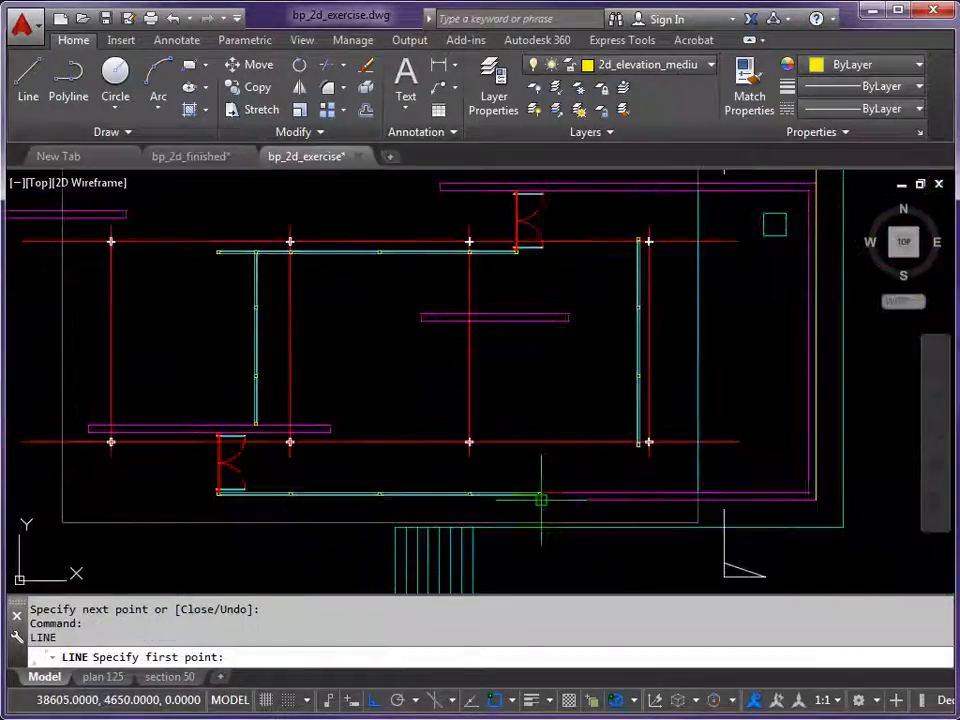
{"action": "left_click", "coordinate": [541, 499]}
{"action": "scroll", "coordinate": [544, 458], "scroll_direction": "down", "scroll_amount": 2}
{"action": "middle_click_drag", "start_coordinate": [534, 289], "coordinate": [510, 497]}
{"action": "middle_click_drag", "start_coordinate": [516, 341], "coordinate": [516, 402]}
{"action": "scroll", "coordinate": [530, 413], "scroll_direction": "down", "scroll_amount": 3}
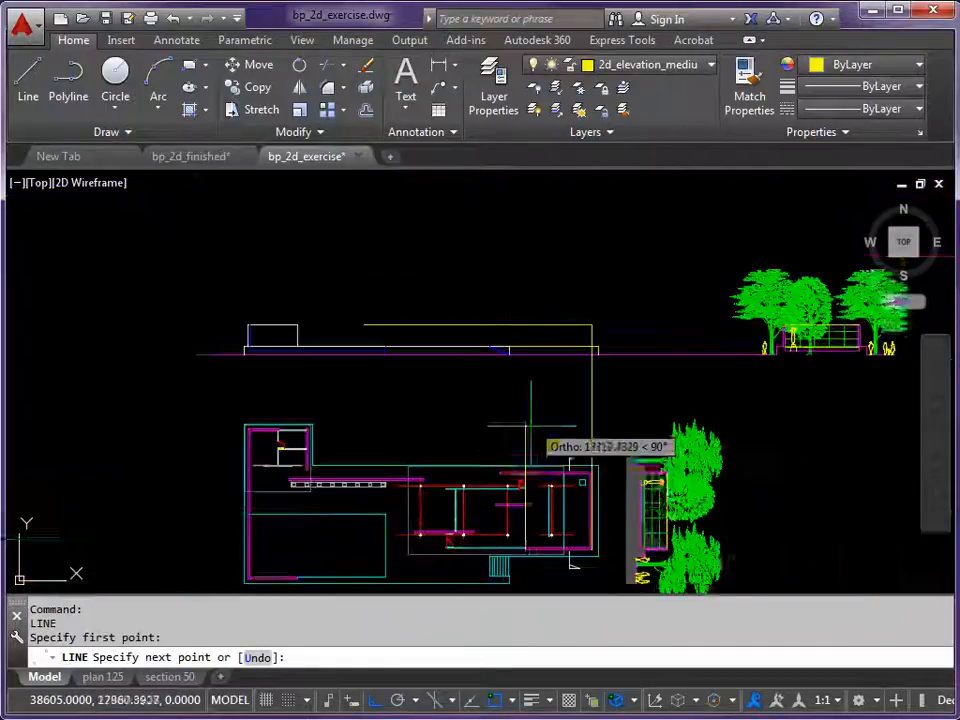
{"action": "scroll", "coordinate": [497, 440], "scroll_direction": "up", "scroll_amount": 5}
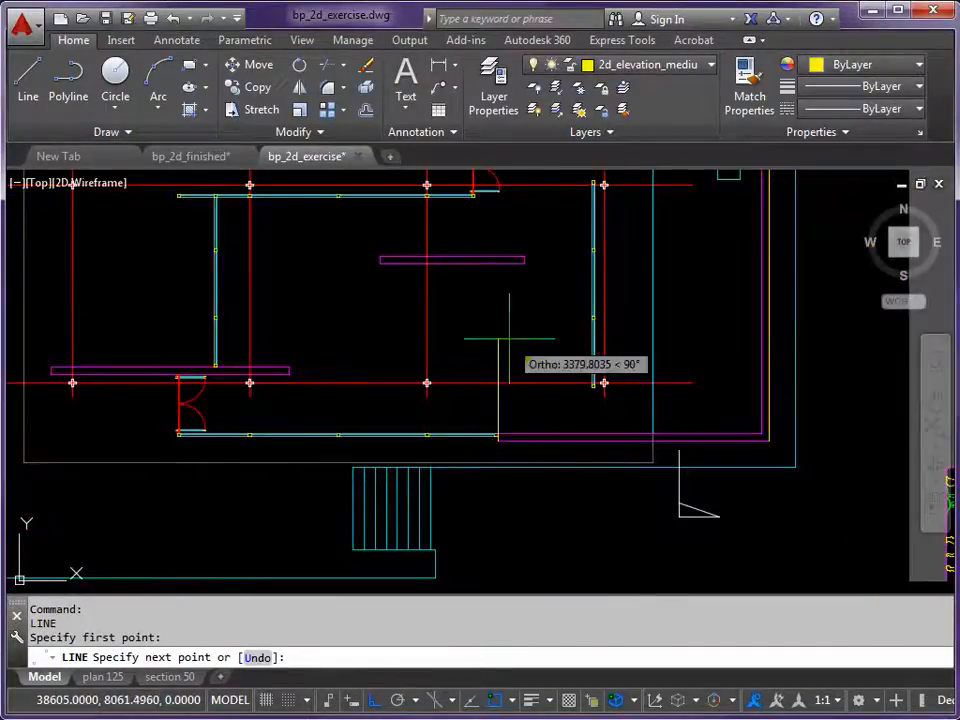
{"action": "scroll", "coordinate": [509, 349], "scroll_direction": "down", "scroll_amount": 4}
{"action": "scroll", "coordinate": [468, 253], "scroll_direction": "up", "scroll_amount": 3}
{"action": "left_click", "coordinate": [468, 253]}
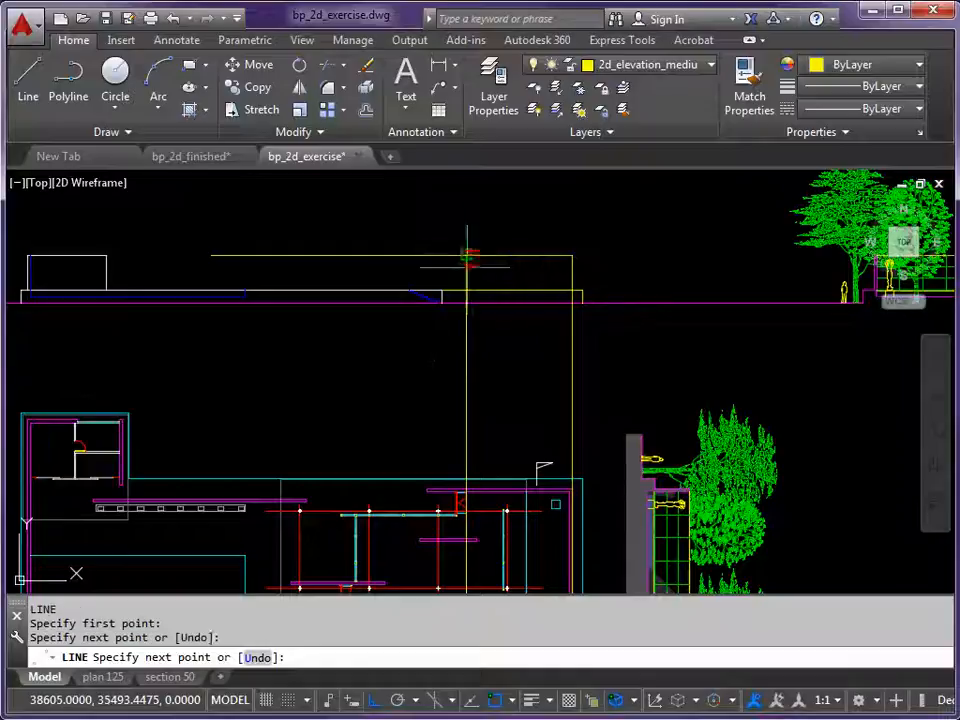
{"action": "key", "text": "Return"}
- Draw a vertical line from the left end of the marble wall beside the front double doors in the plan up to wall-top level
{"action": "scroll", "coordinate": [407, 274], "scroll_direction": "down", "scroll_amount": 3}
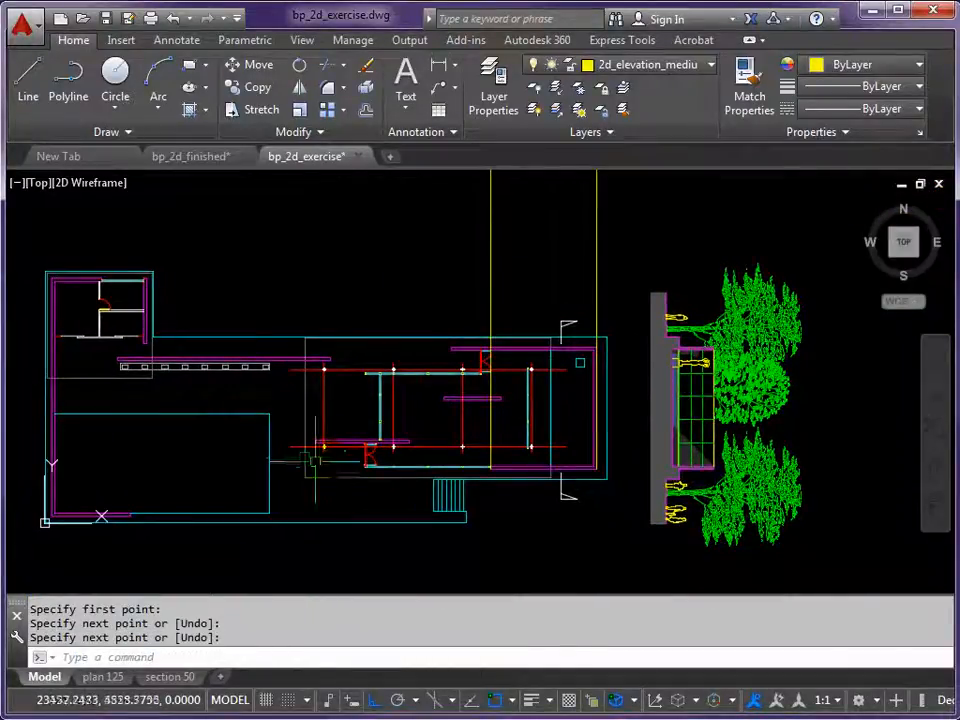
{"action": "scroll", "coordinate": [315, 462], "scroll_direction": "up", "scroll_amount": 5}
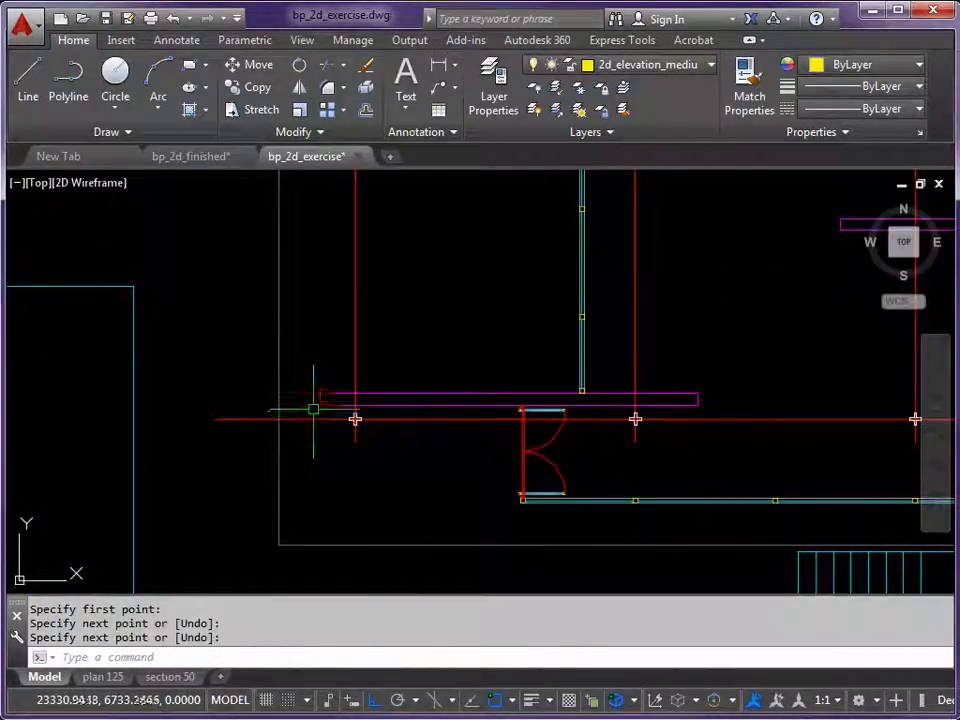
{"action": "key", "text": "Return"}
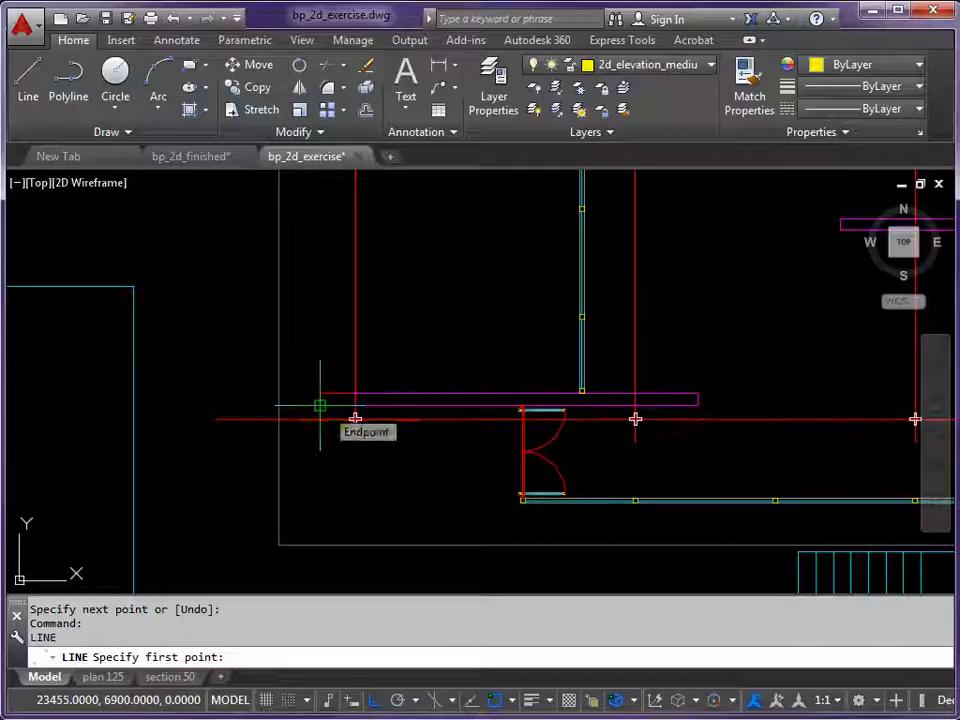
{"action": "left_click", "coordinate": [320, 406]}
{"action": "scroll", "coordinate": [336, 240], "scroll_direction": "down", "scroll_amount": 3}
{"action": "scroll", "coordinate": [328, 336], "scroll_direction": "up", "scroll_amount": 3}
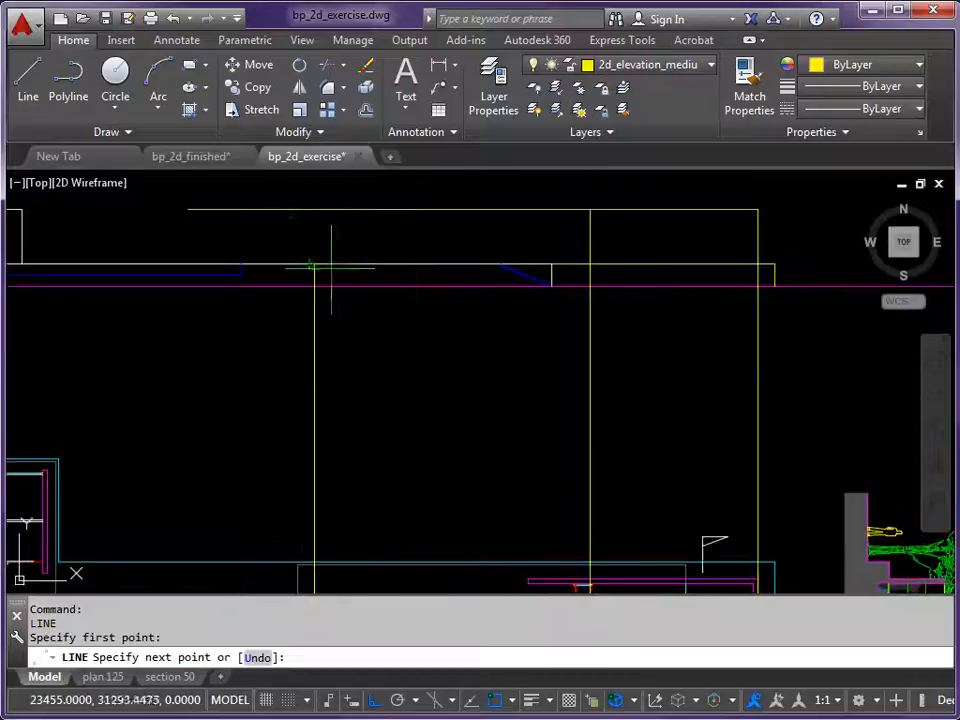
{"action": "left_click", "coordinate": [321, 207]}
{"action": "scroll", "coordinate": [392, 343], "scroll_direction": "down", "scroll_amount": 3}
{"action": "scroll", "coordinate": [399, 362], "scroll_direction": "up", "scroll_amount": 1}
{"action": "key", "text": "Return"}
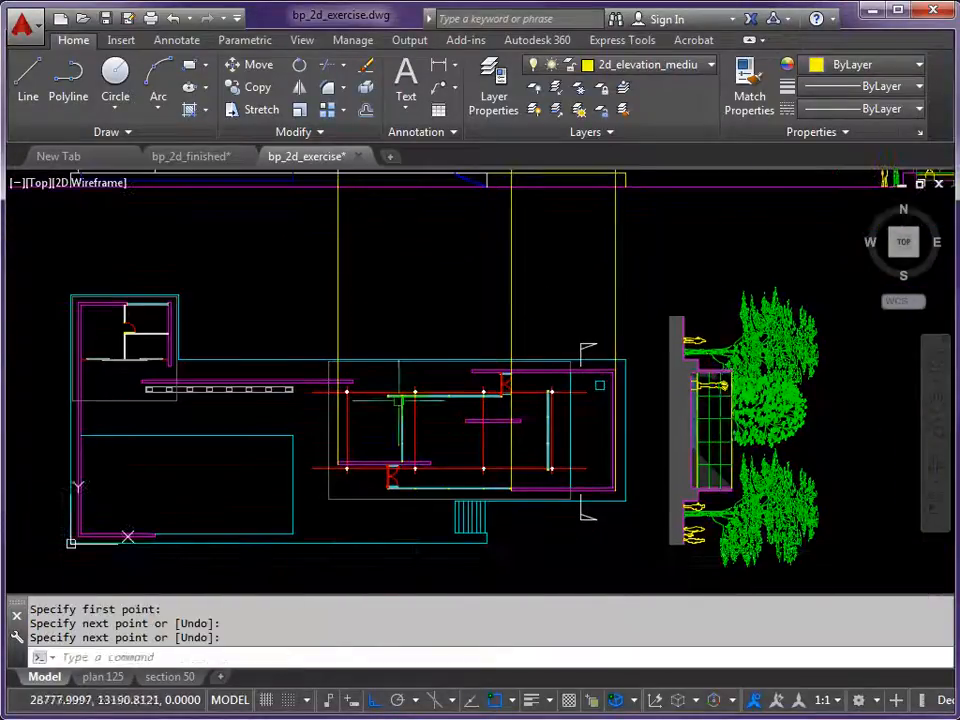
- Draw a vertical line from the front glazing's left corner post in the plan up to the wall-top line in the elevation
{"action": "scroll", "coordinate": [396, 514], "scroll_direction": "up", "scroll_amount": 5}
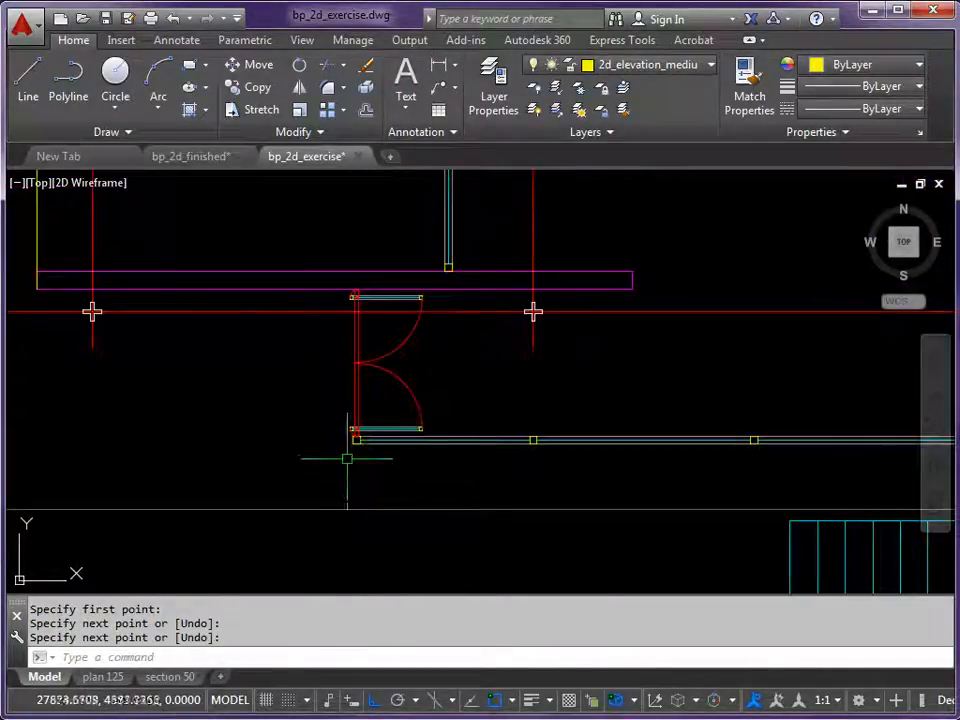
{"action": "key", "text": "Return"}
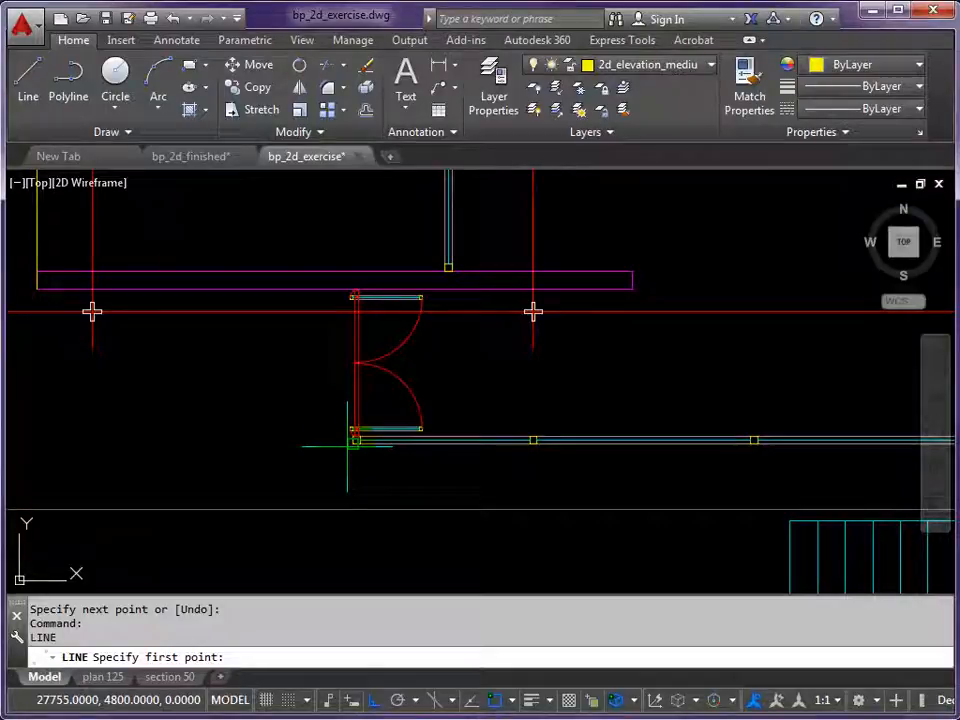
{"action": "left_click", "coordinate": [352, 441]}
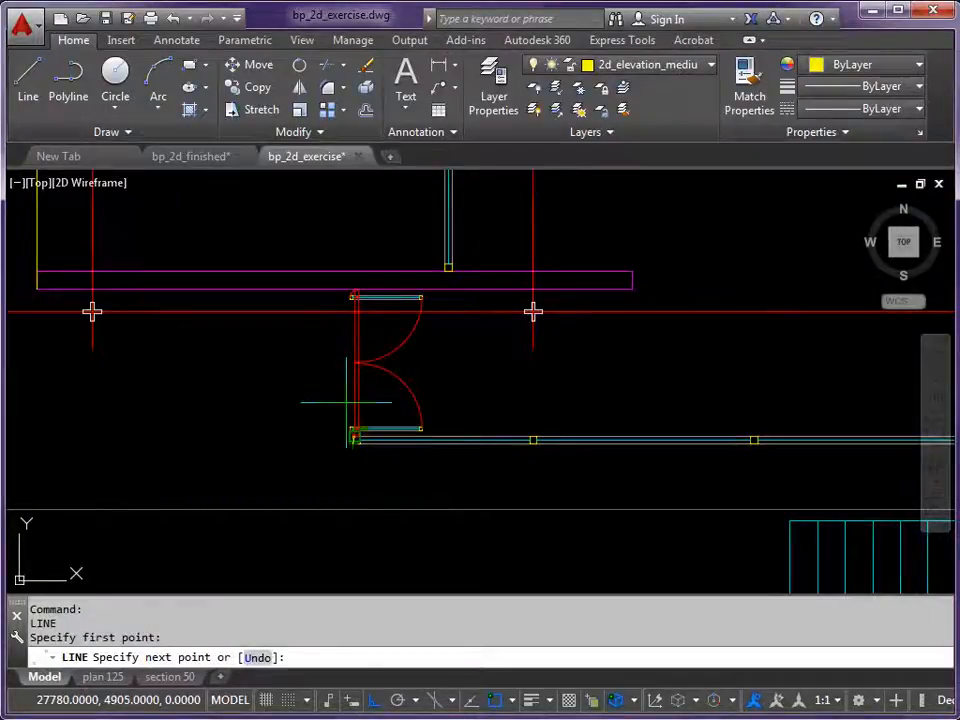
{"action": "scroll", "coordinate": [352, 435], "scroll_direction": "down", "scroll_amount": 3}
{"action": "middle_click_drag", "start_coordinate": [300, 400], "coordinate": [311, 472]}
{"action": "scroll", "coordinate": [330, 380], "scroll_direction": "down", "scroll_amount": 2}
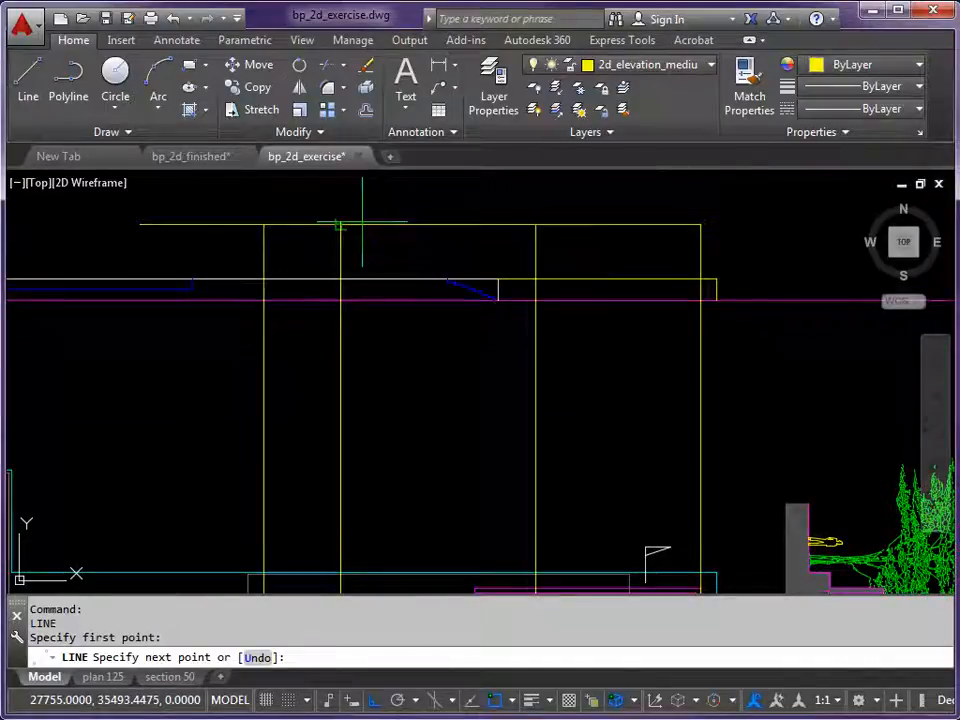
{"action": "left_click", "coordinate": [340, 224]}
{"action": "key", "text": "Return"}
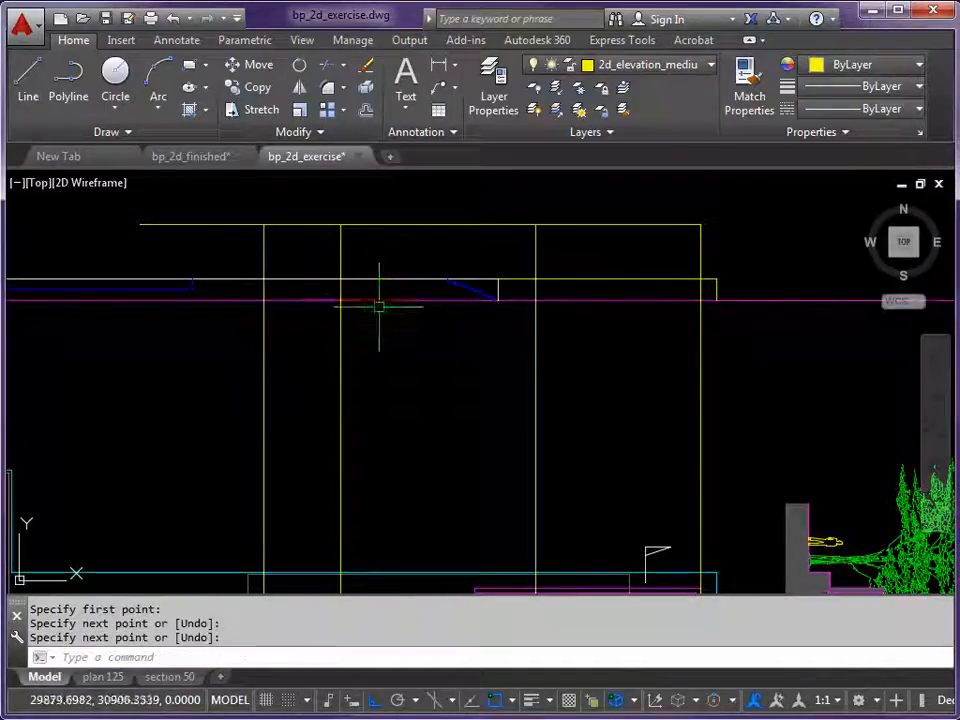
- Trim the four vertical wall projection lines below plinth level, using both plinth-top lines as cutting edges
{"action": "type", "text": "TR"}
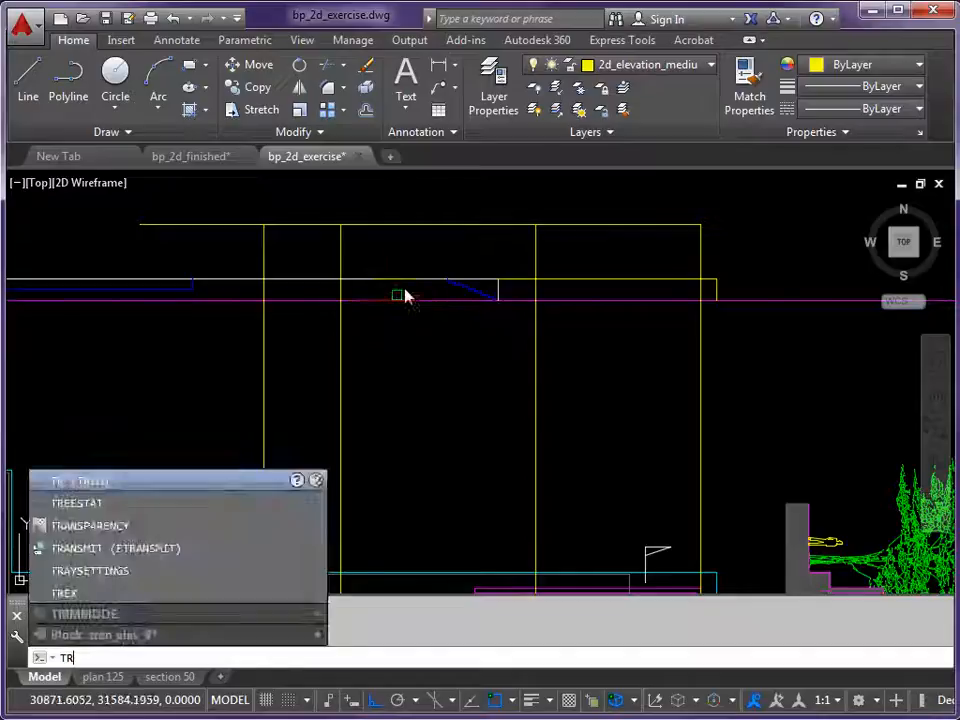
{"action": "key", "text": "Return"}
{"action": "left_click", "coordinate": [501, 277]}
{"action": "left_click", "coordinate": [592, 277]}
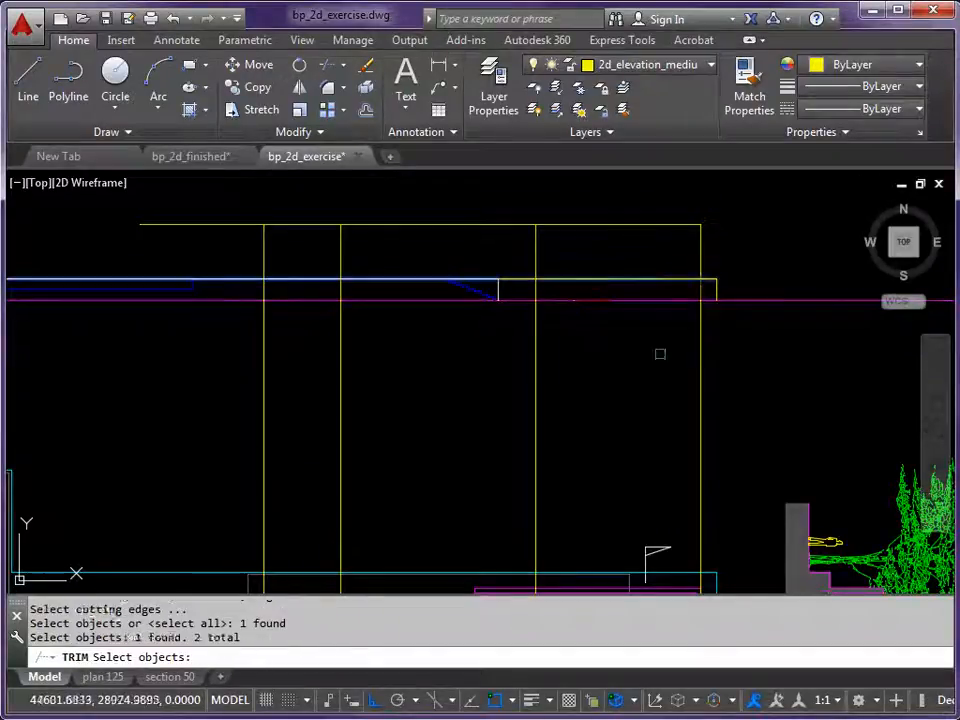
{"action": "key", "text": "Return"}
{"action": "left_click", "coordinate": [700, 345]}
{"action": "left_click", "coordinate": [535, 345]}
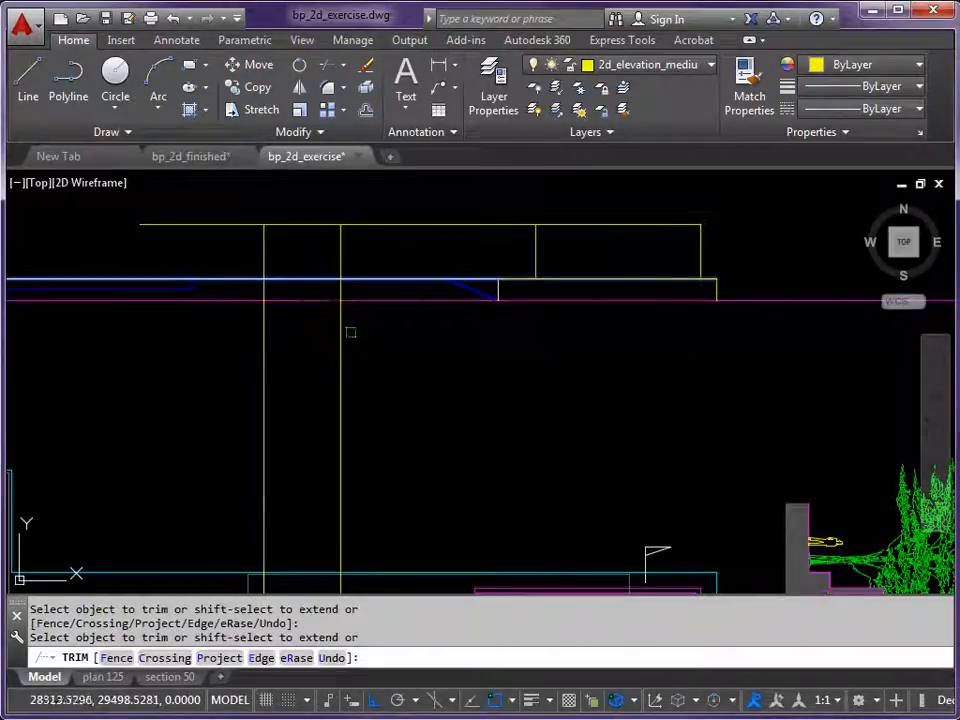
{"action": "left_click", "coordinate": [264, 328]}
{"action": "key", "text": "Return"}
- Trim the wall-top line left of the middle wall and between the middle and right walls, using their vertical edges as cutting edges
{"action": "key", "text": "Return"}
{"action": "left_click", "coordinate": [536, 246]}
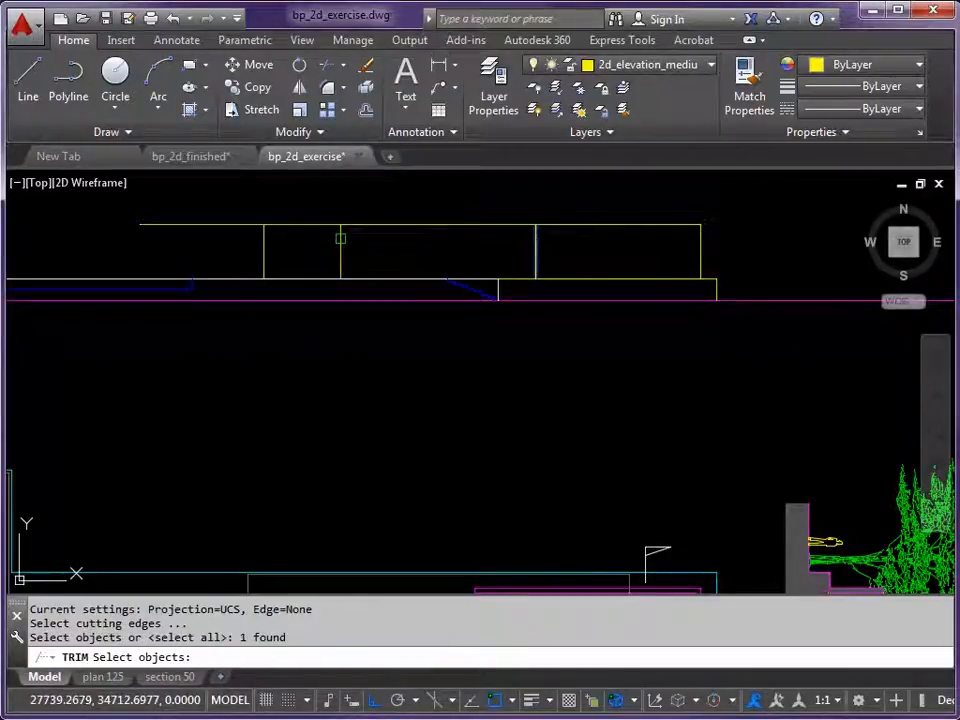
{"action": "left_click", "coordinate": [341, 238]}
{"action": "left_click", "coordinate": [265, 240]}
{"action": "key", "text": "Return"}
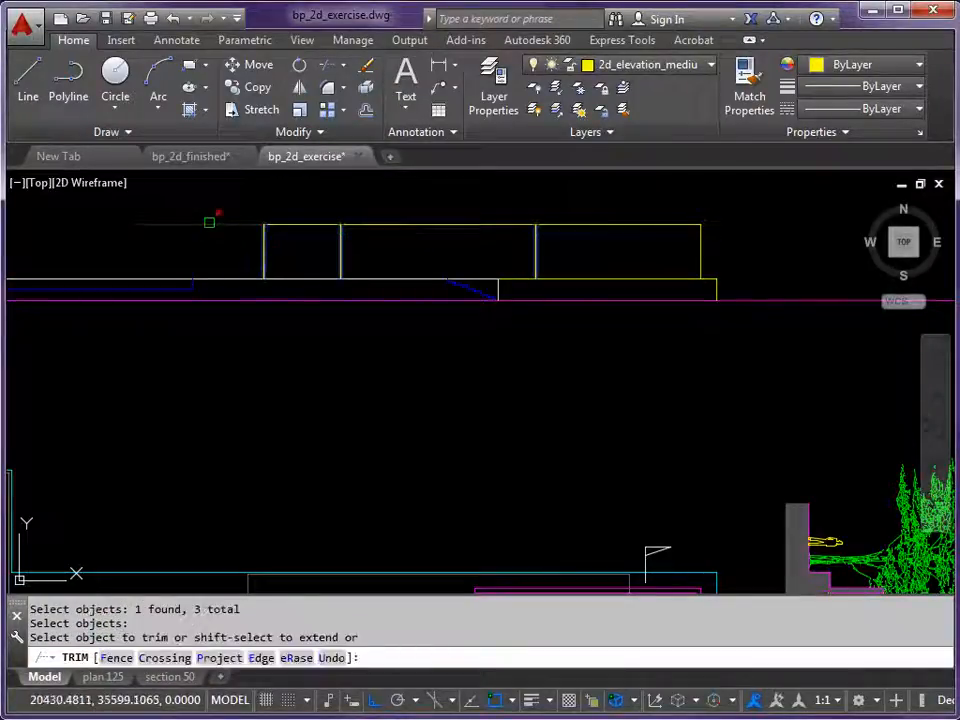
{"action": "left_click", "coordinate": [212, 224]}
{"action": "key", "text": "Return"}
- Make 2d_elevation_heavyline the current layer
{"action": "scroll", "coordinate": [430, 300], "scroll_direction": "down", "scroll_amount": 4}
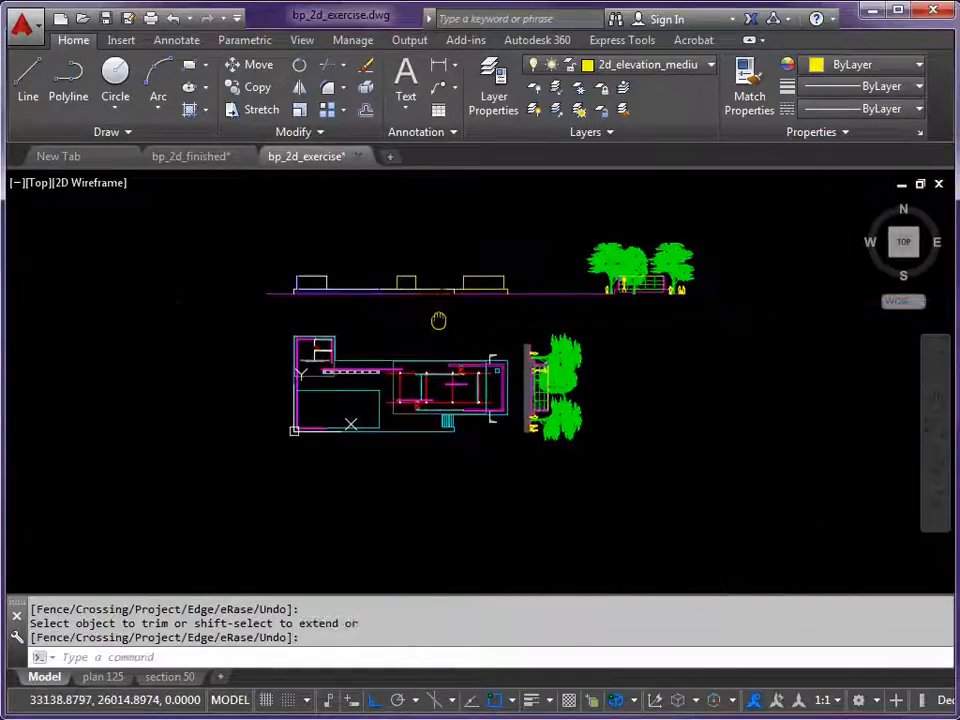
{"action": "scroll", "coordinate": [420, 340], "scroll_direction": "up", "scroll_amount": 3}
{"action": "middle_click_drag", "start_coordinate": [418, 349], "coordinate": [443, 356]}
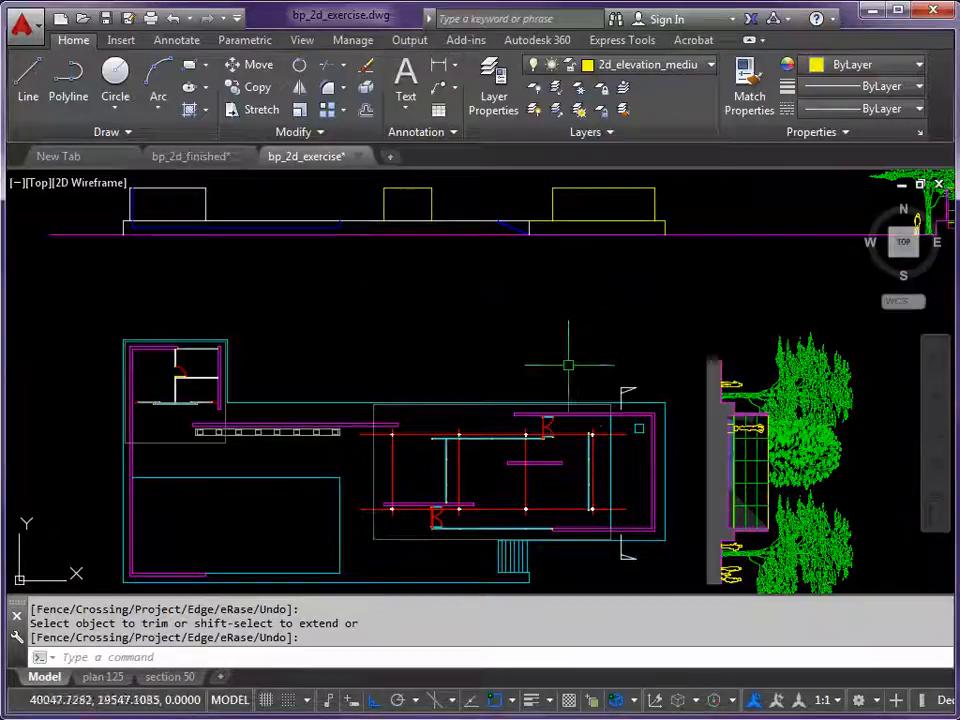
{"action": "left_click", "coordinate": [535, 525]}
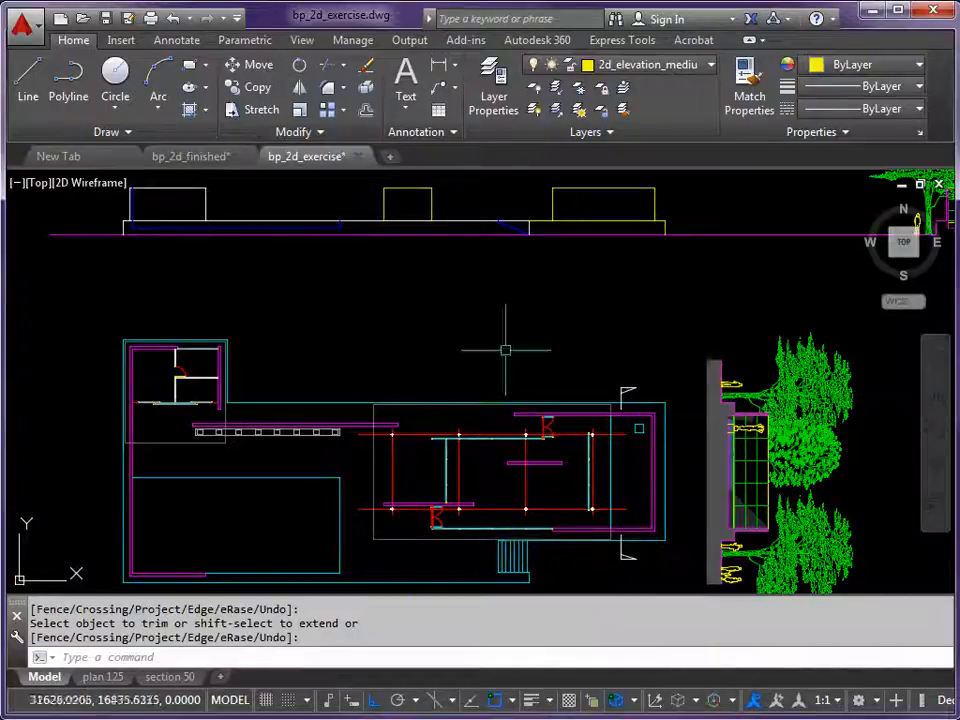
{"action": "left_click", "coordinate": [711, 66]}
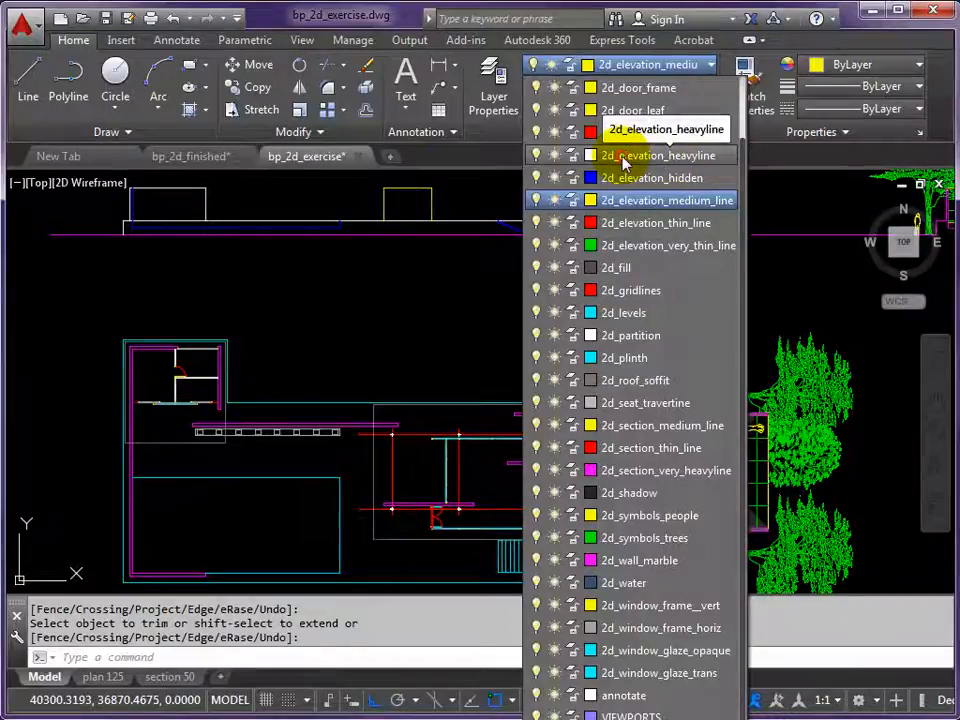
{"action": "left_click", "coordinate": [624, 157]}
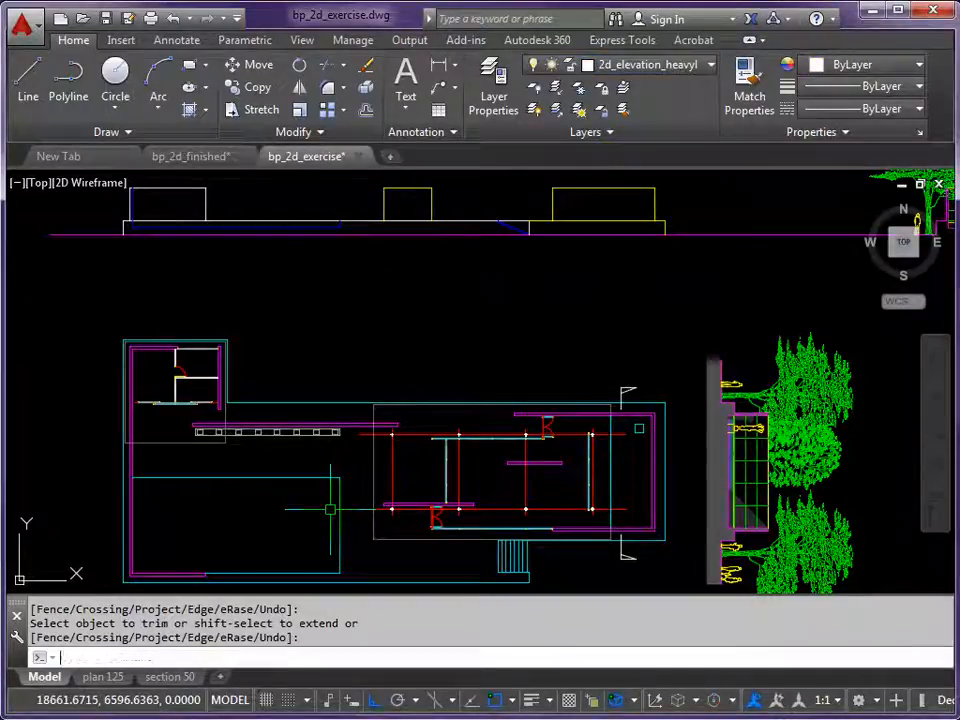
- Draw a vertical line from the main roof's lower-left corner in the plan up past the wall tops in the elevation
{"action": "type", "text": "L"}
{"action": "key", "text": "Return"}
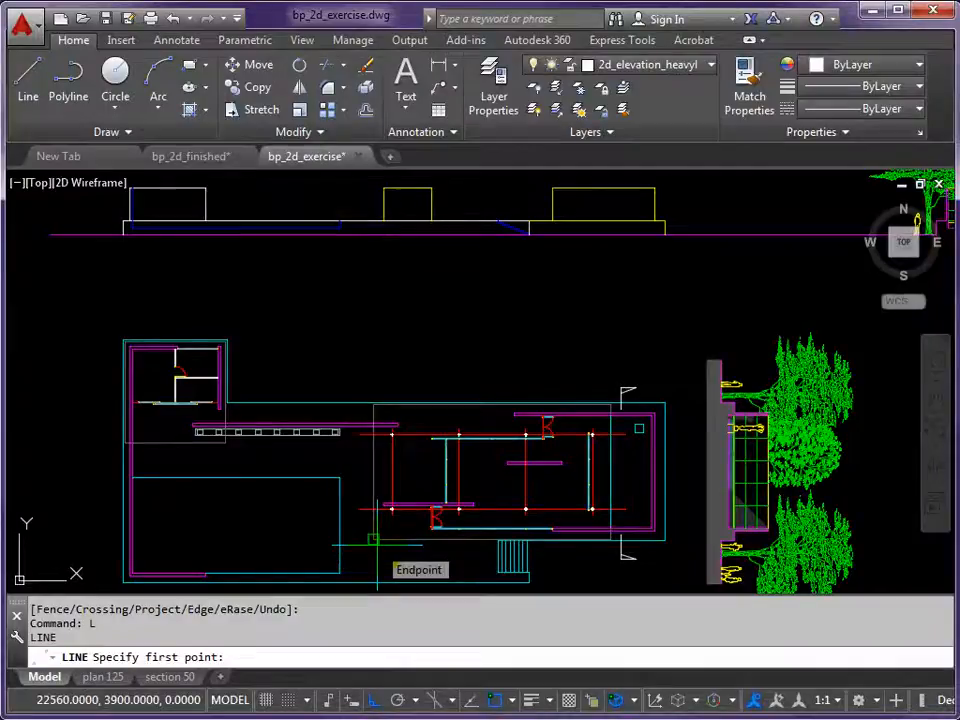
{"action": "left_click", "coordinate": [379, 545]}
{"action": "middle_click_drag", "start_coordinate": [375, 354], "coordinate": [342, 476]}
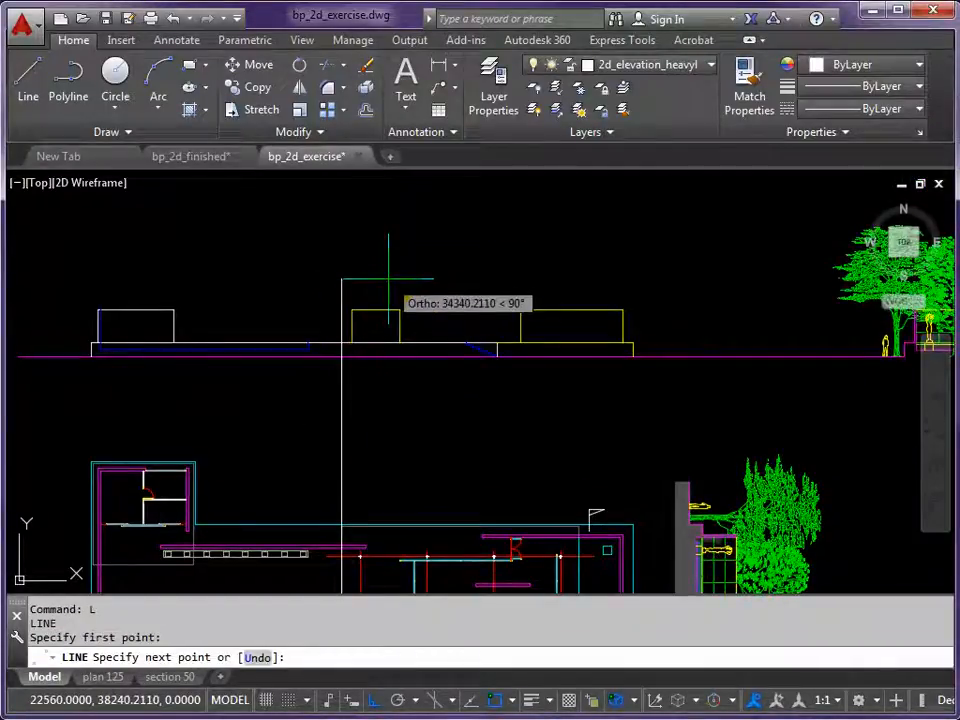
{"action": "left_click", "coordinate": [386, 271]}
{"action": "key", "text": "Return"}
- Draw a vertical line from the main roof's lower-right corner in the plan up past the wall tops in the elevation
{"action": "middle_click_drag", "start_coordinate": [539, 450], "coordinate": [469, 346]}
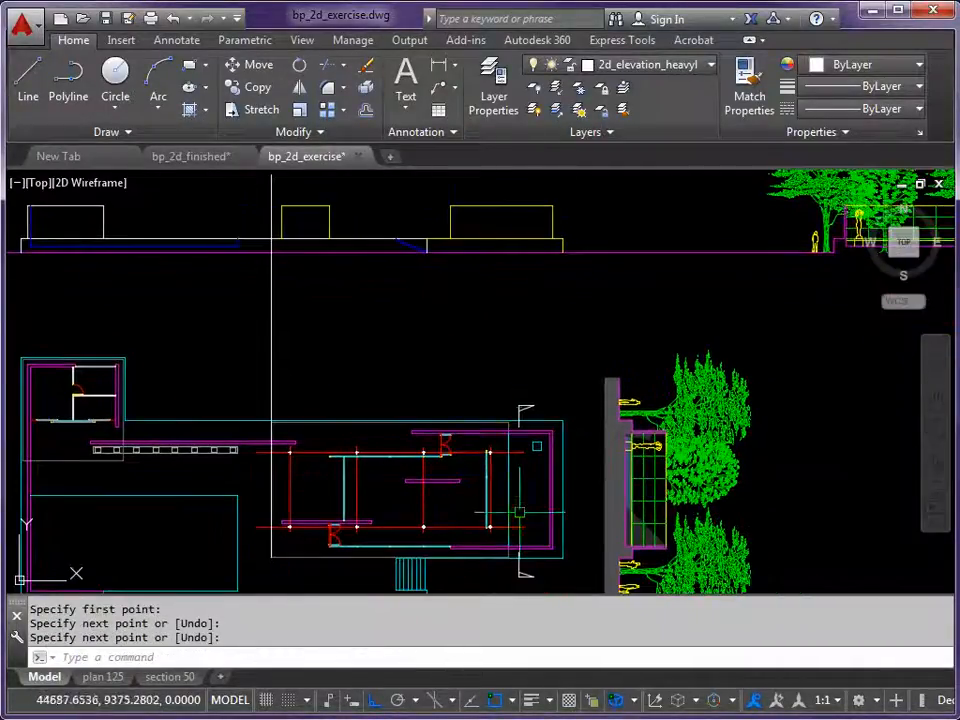
{"action": "key", "text": "Return"}
{"action": "scroll", "coordinate": [398, 437], "scroll_direction": "up", "scroll_amount": 8}
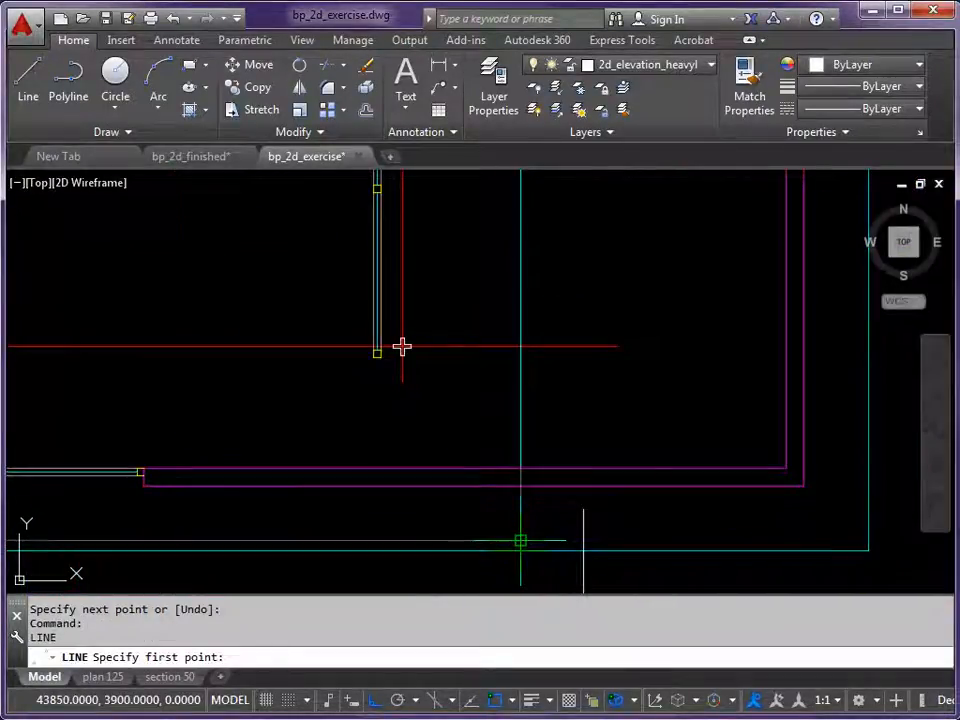
{"action": "left_click", "coordinate": [402, 346]}
{"action": "scroll", "coordinate": [450, 350], "scroll_direction": "down", "scroll_amount": 6}
{"action": "scroll", "coordinate": [505, 335], "scroll_direction": "up", "scroll_amount": 5}
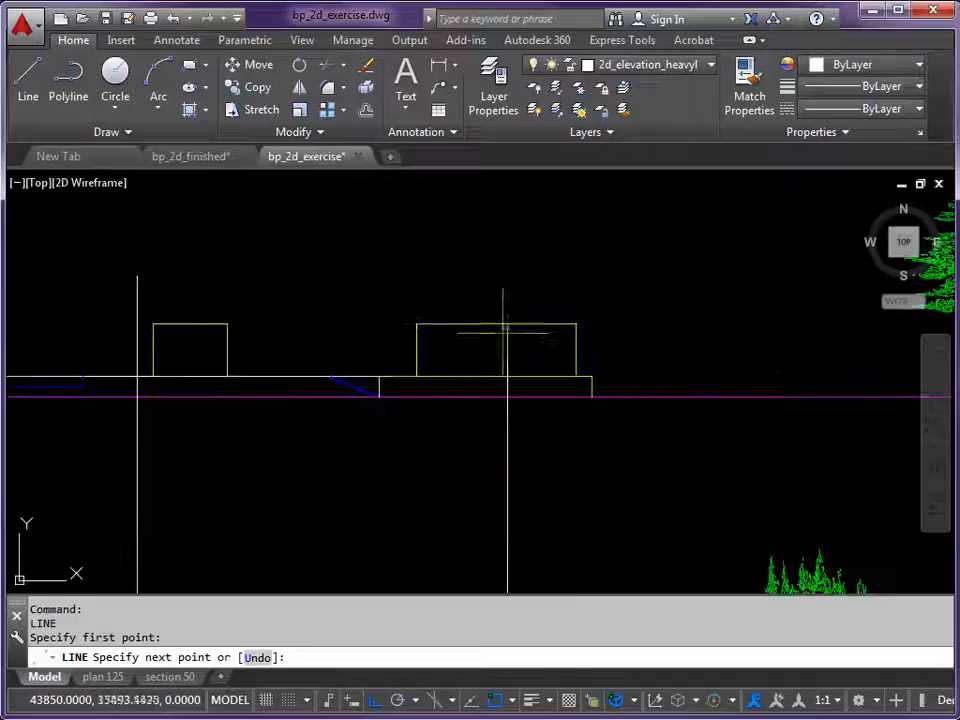
{"action": "left_click", "coordinate": [506, 281]}
{"action": "key", "text": "Return"}
- Fillet the right wall's top line with the right roof projection line, and fillet the middle wall's top line to that same vertical
{"action": "scroll", "coordinate": [430, 326], "scroll_direction": "up", "scroll_amount": 2}
{"action": "middle_click_drag", "start_coordinate": [428, 327], "coordinate": [572, 357]}
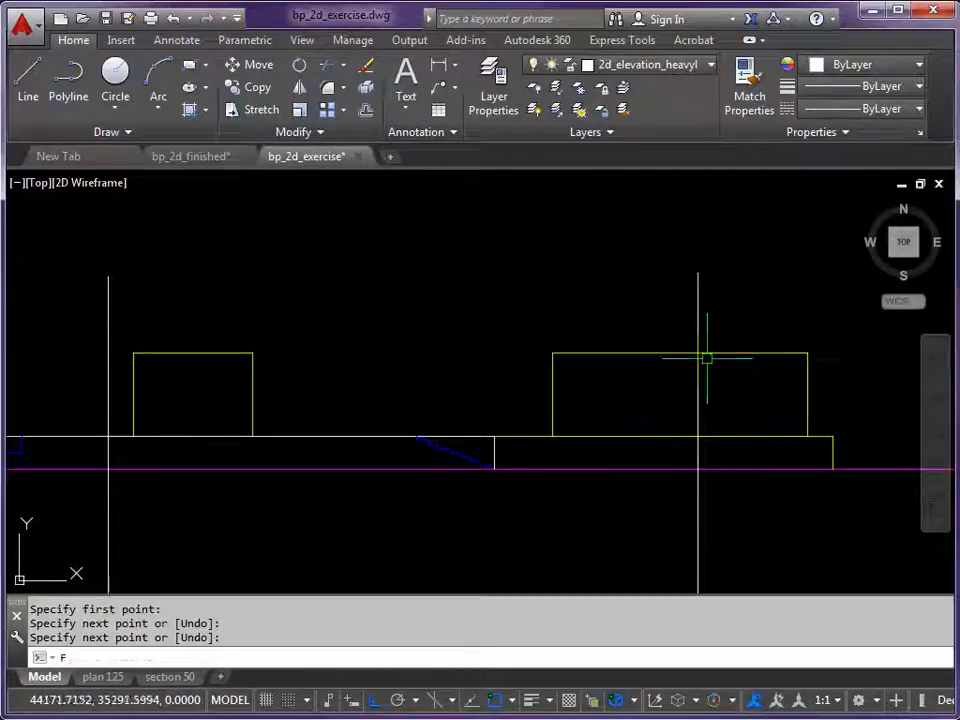
{"action": "key", "text": "Return"}
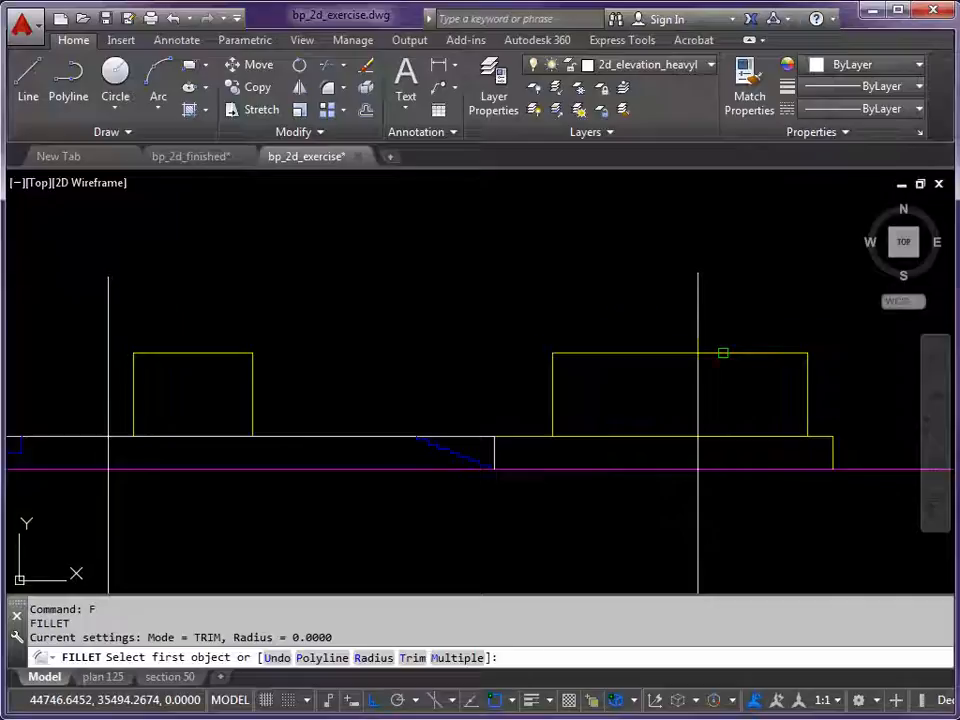
{"action": "left_click", "coordinate": [723, 353]}
{"action": "left_click", "coordinate": [697, 328]}
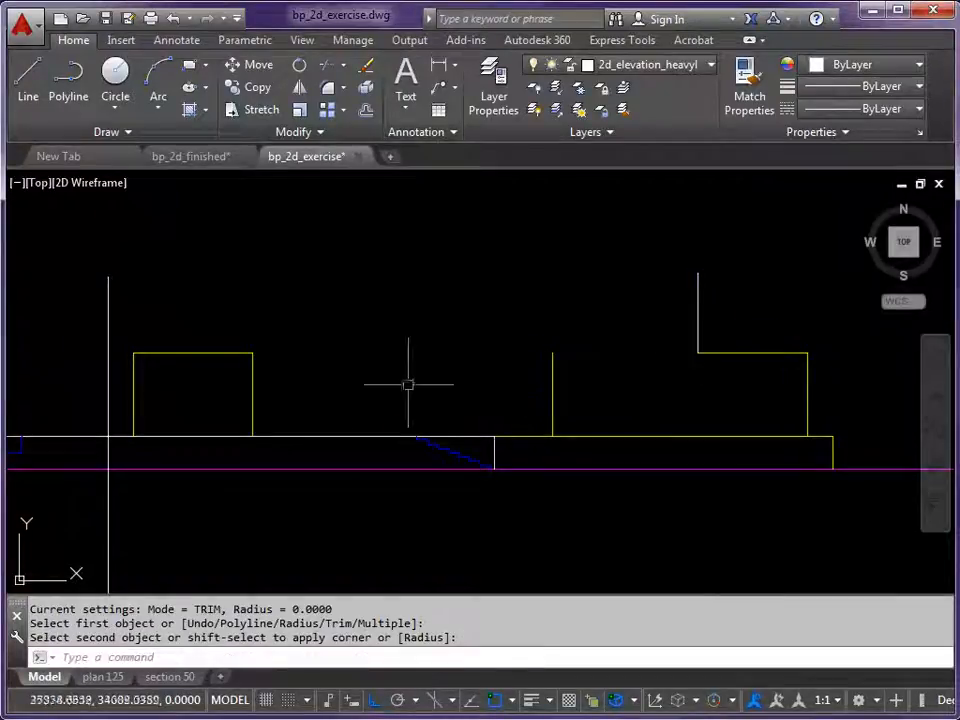
{"action": "key", "text": "Return"}
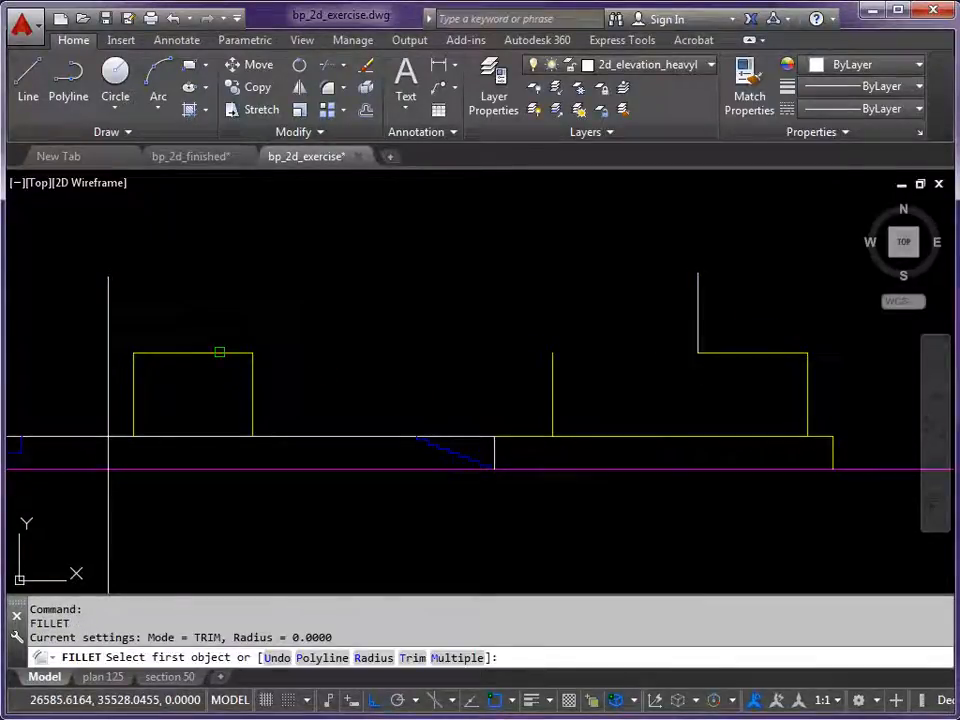
{"action": "left_click", "coordinate": [220, 352]}
{"action": "left_click", "coordinate": [697, 332]}
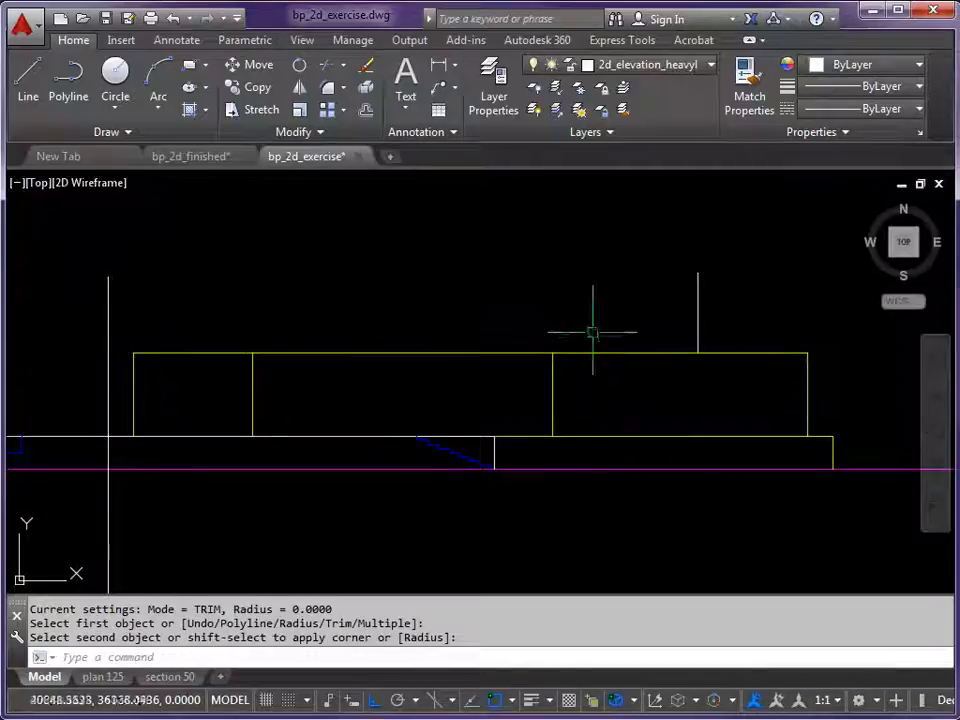
- Fillet the middle wall's top line with the left roof projection line to form the roof's lower-left corner
{"action": "key", "text": "Return"}
{"action": "left_click", "coordinate": [155, 353]}
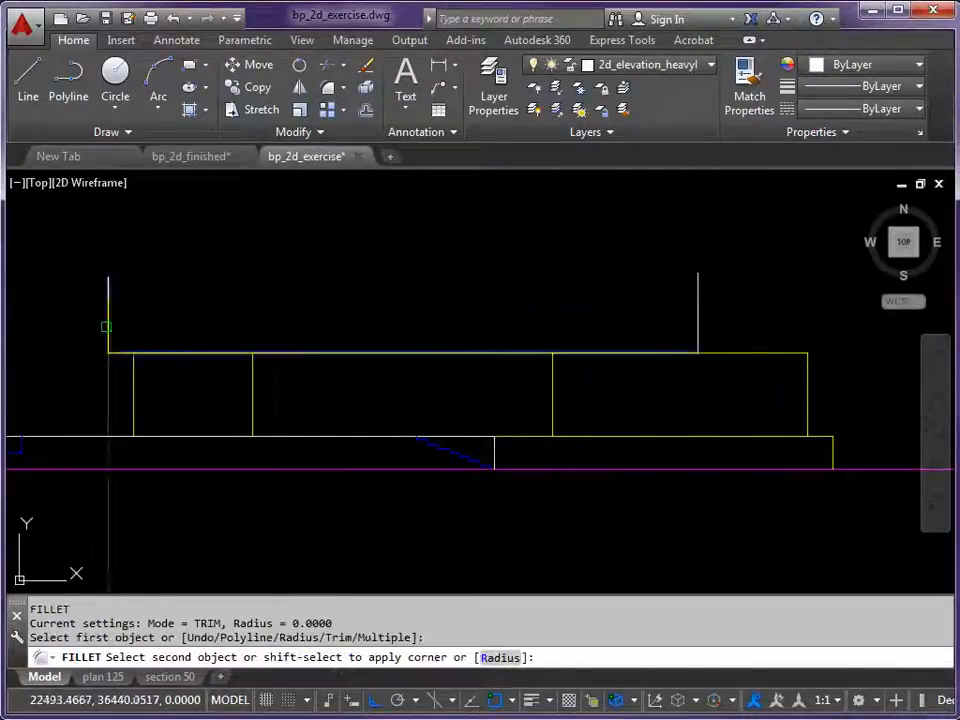
{"action": "left_click", "coordinate": [106, 326]}
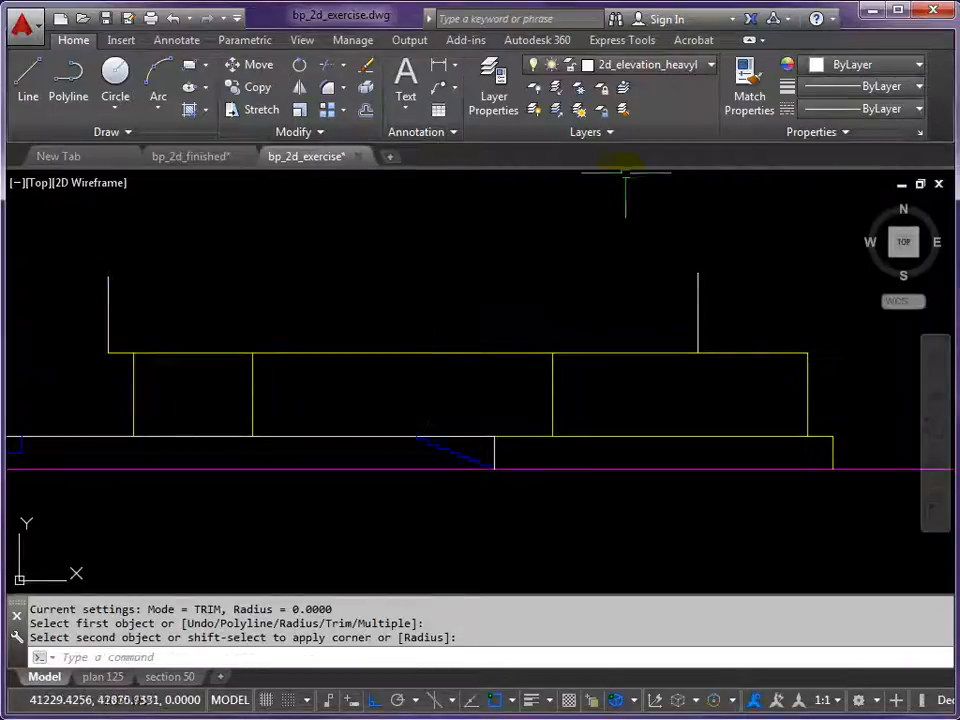
{"action": "key", "text": "Escape"}
- Match the properties of the right roof projection line onto the horizontal roof underside line
{"action": "left_click", "coordinate": [746, 80]}
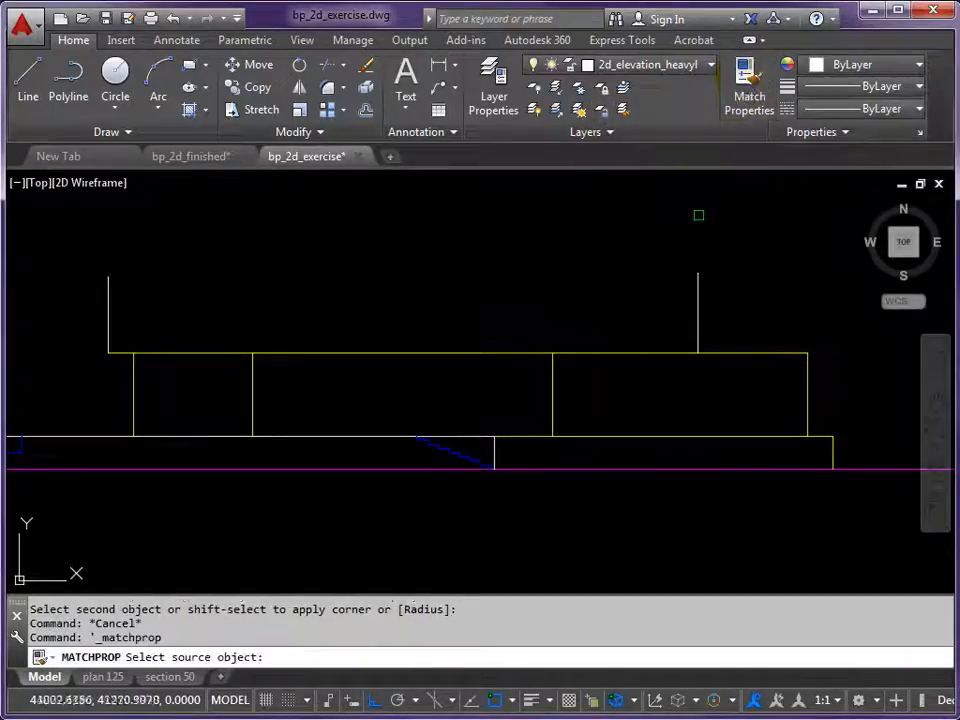
{"action": "left_click", "coordinate": [697, 305]}
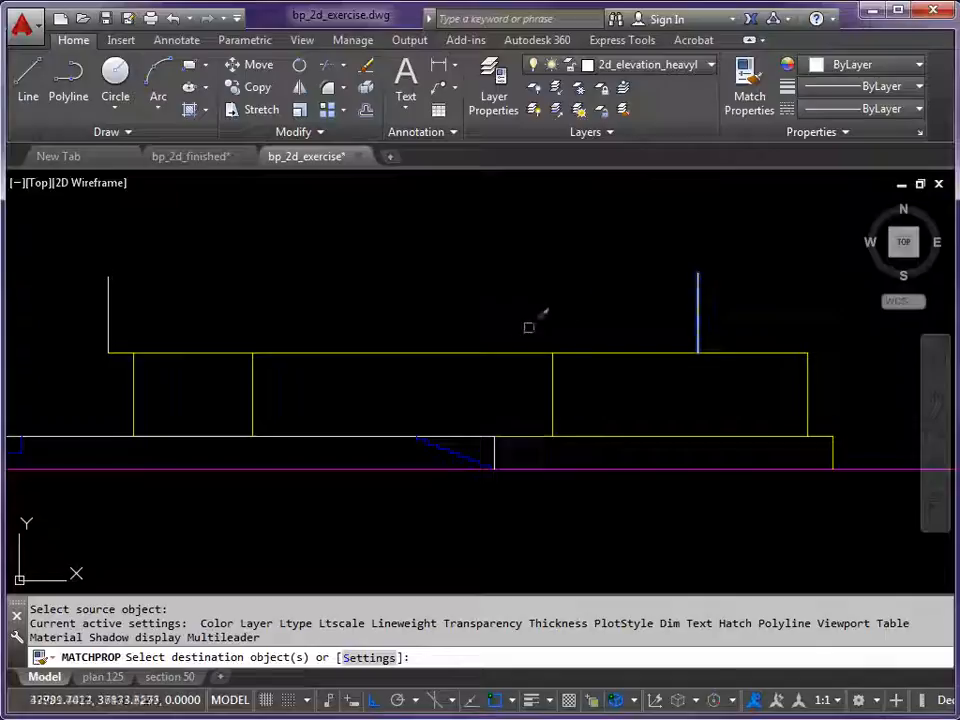
{"action": "left_click", "coordinate": [472, 352]}
{"action": "key", "text": "Return"}
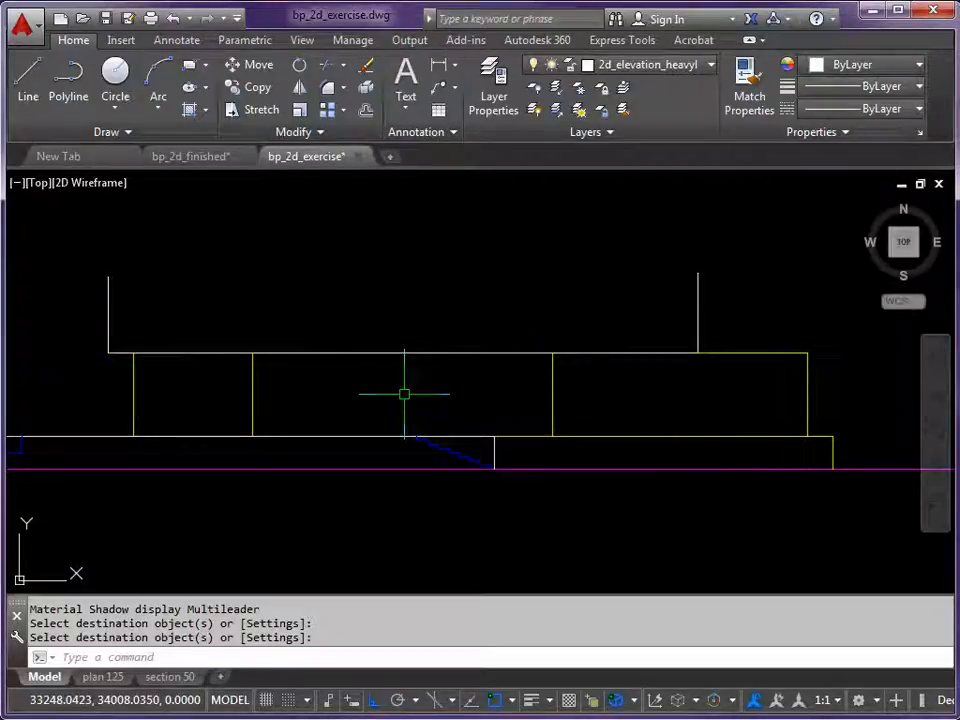
- Offset the roof underside line upward by 225
{"action": "key", "text": "Return"}
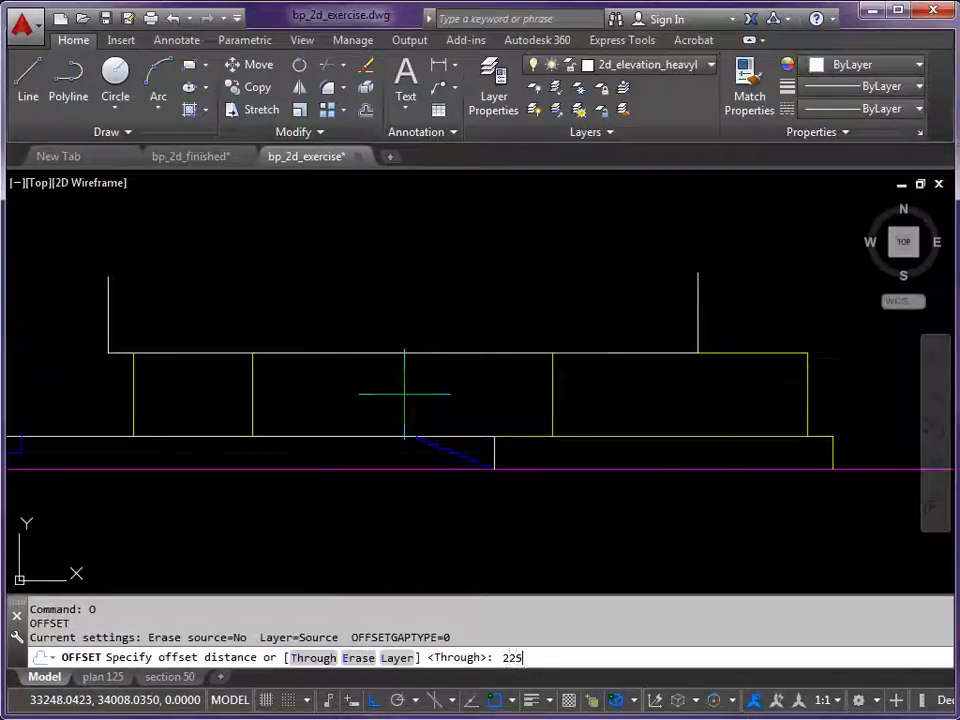
{"action": "key", "text": "Return"}
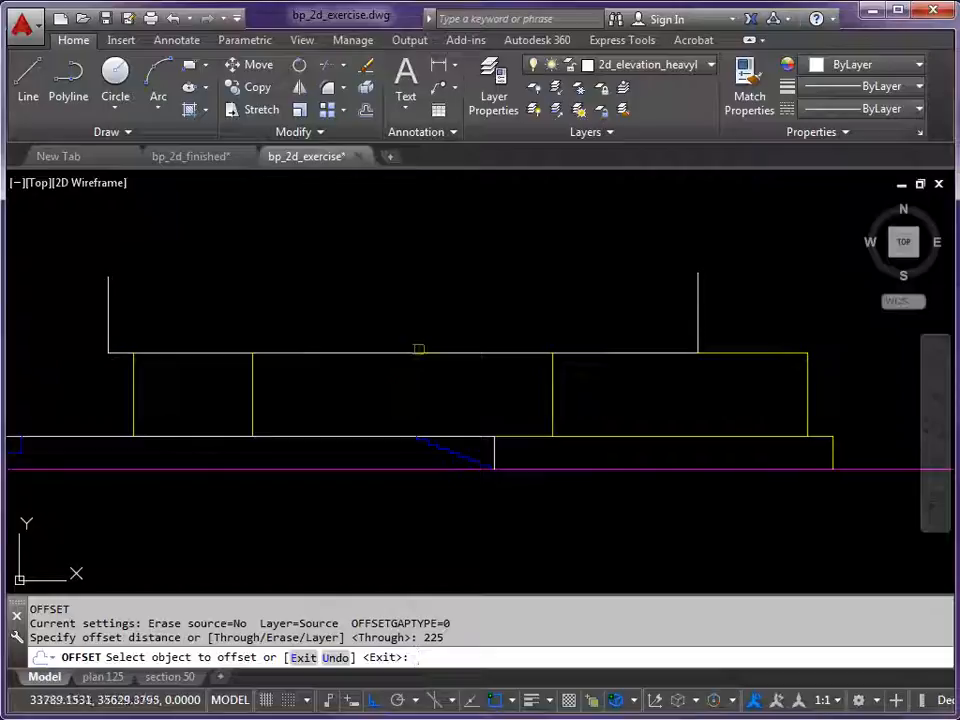
{"action": "left_click", "coordinate": [421, 354]}
{"action": "left_click", "coordinate": [420, 300]}
{"action": "key", "text": "Return"}
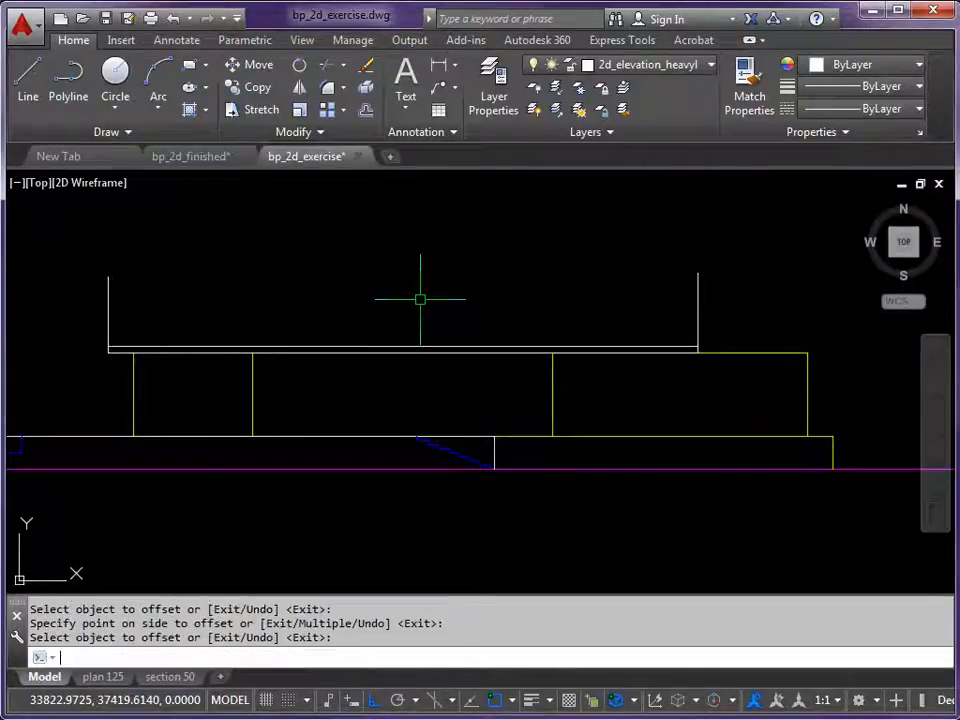
- Offset the upper of the two horizontal roof lines upward by 100
{"action": "key", "text": "Return"}
{"action": "type", "text": "100"}
{"action": "key", "text": "Return"}
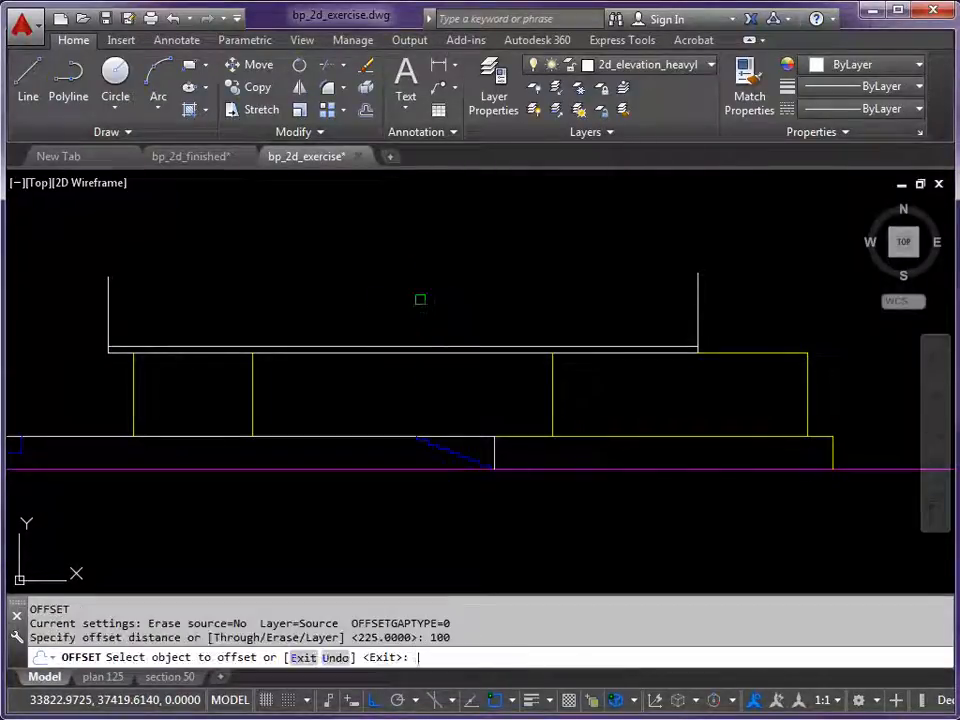
{"action": "left_click", "coordinate": [438, 344]}
{"action": "left_click", "coordinate": [442, 312]}
{"action": "key", "text": "Return"}
- Offset the right and left vertical roof lines outward by 50
{"action": "scroll", "coordinate": [706, 353], "scroll_direction": "up", "scroll_amount": 3}
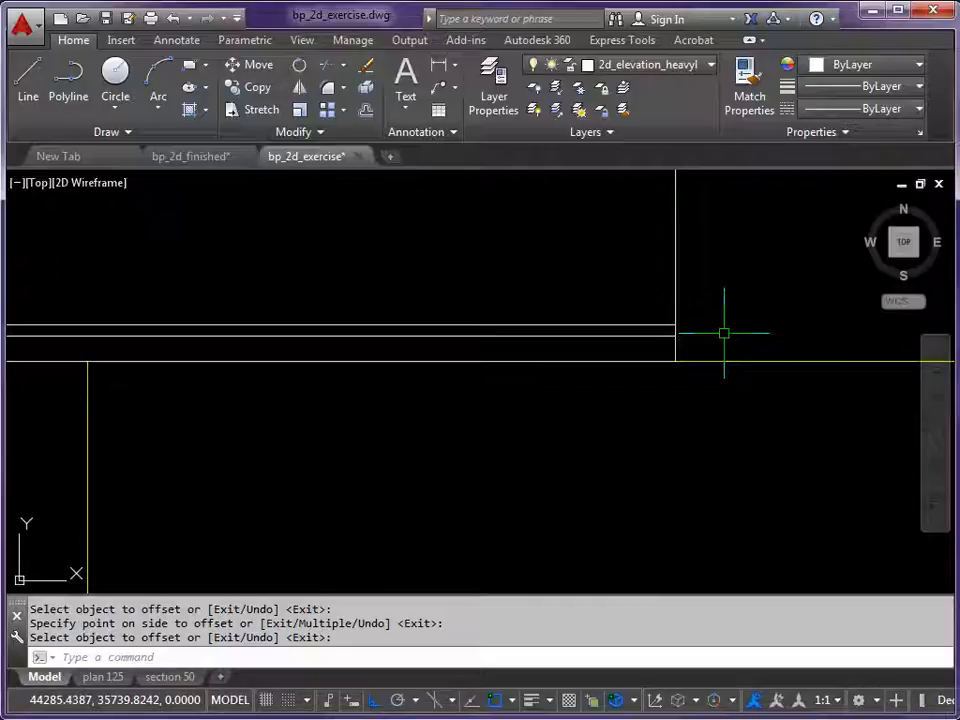
{"action": "key", "text": "Return"}
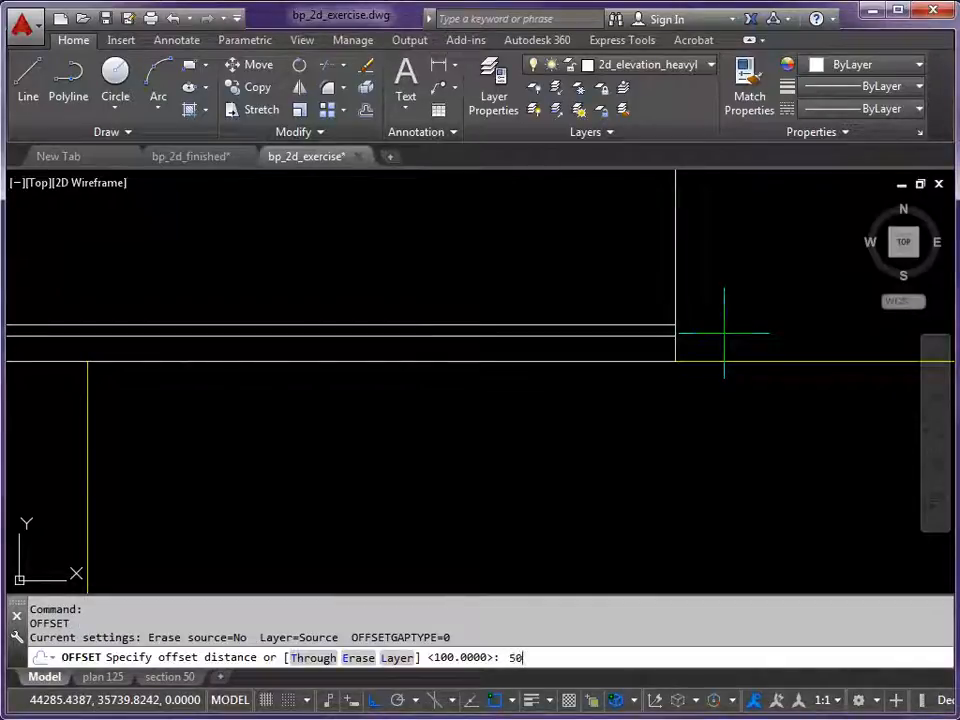
{"action": "type", "text": "50"}
{"action": "key", "text": "Return"}
{"action": "left_click", "coordinate": [675, 304]}
{"action": "left_click", "coordinate": [735, 296]}
{"action": "scroll", "coordinate": [474, 335], "scroll_direction": "down", "scroll_amount": 2}
{"action": "scroll", "coordinate": [474, 335], "scroll_direction": "down", "scroll_amount": 2}
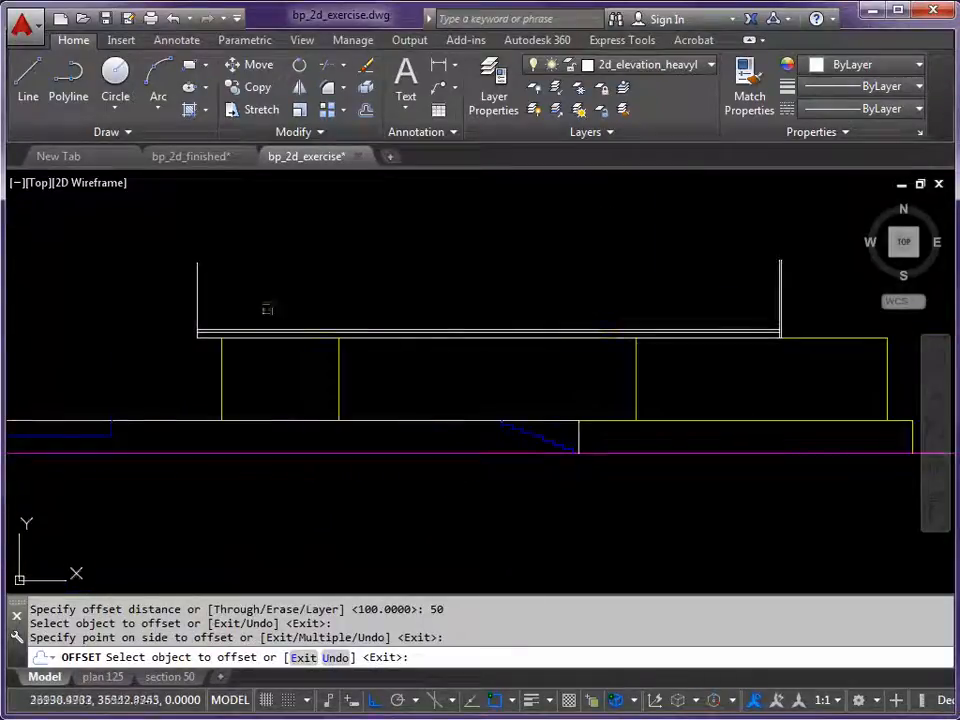
{"action": "left_click", "coordinate": [195, 310]}
{"action": "left_click", "coordinate": [136, 303]}
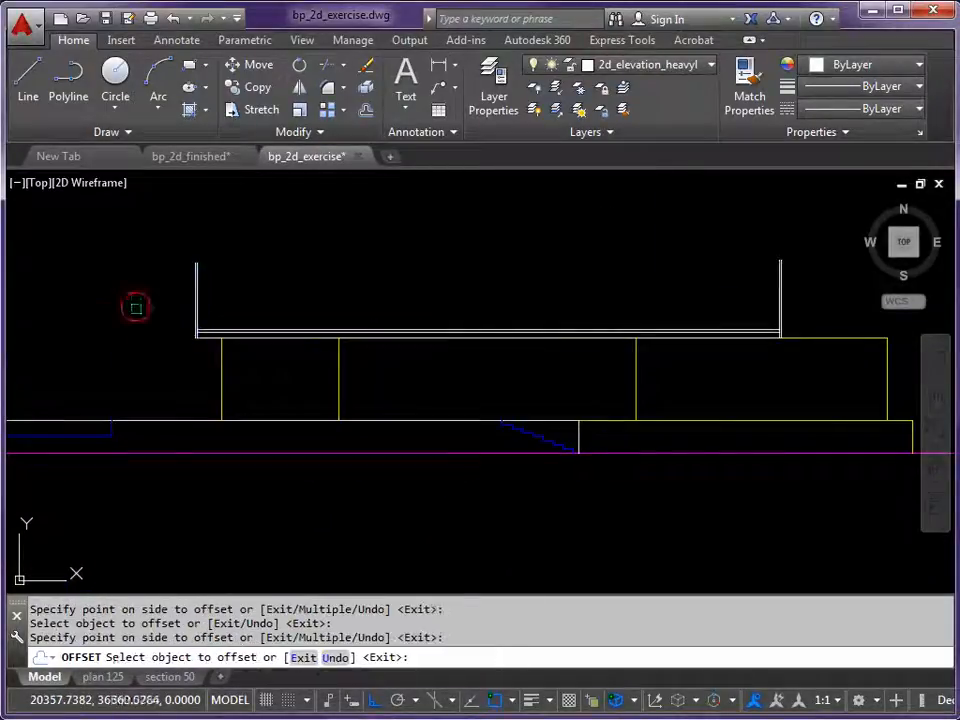
{"action": "key", "text": "Return"}
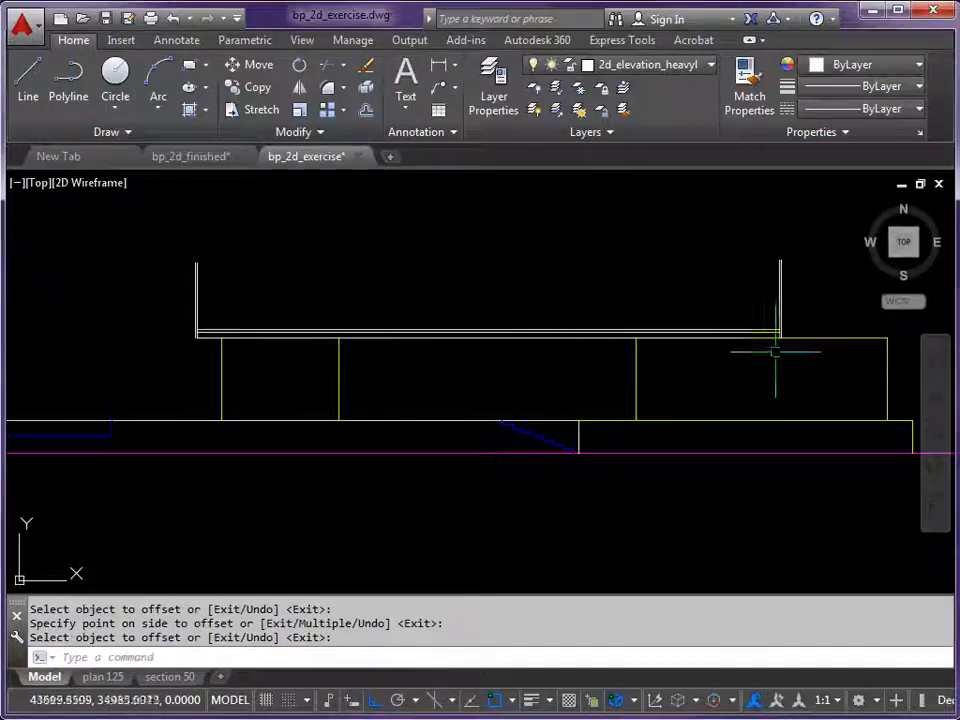
- Fillet the middle horizontal roof line with the lower part of the inner vertical at the roof's right end
{"action": "scroll", "coordinate": [793, 338], "scroll_direction": "up", "scroll_amount": 6}
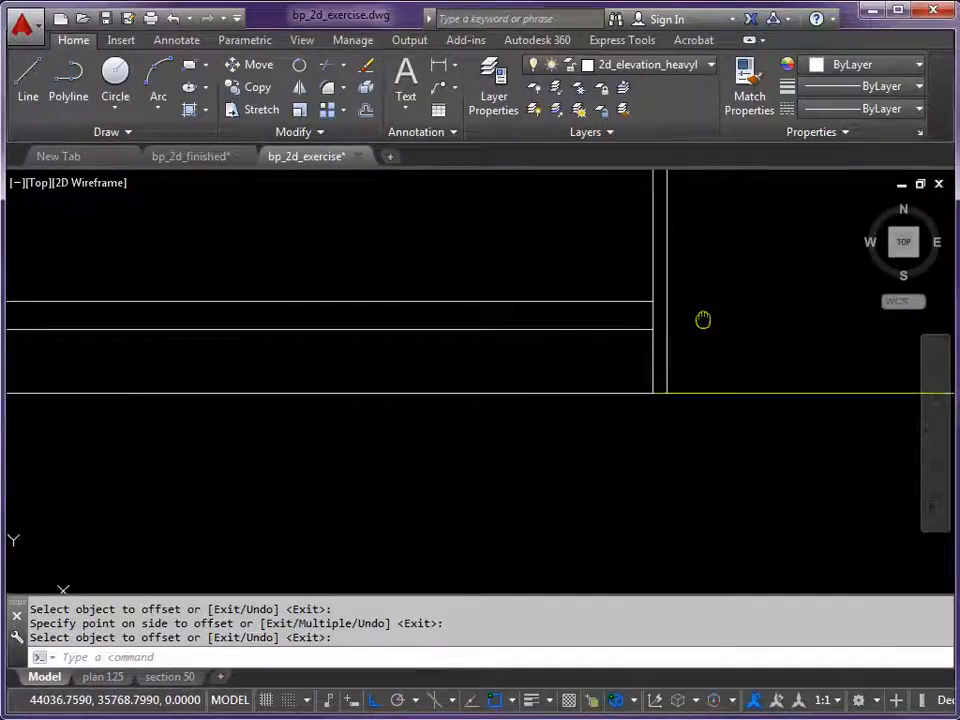
{"action": "middle_click_drag", "start_coordinate": [619, 365], "coordinate": [529, 364]}
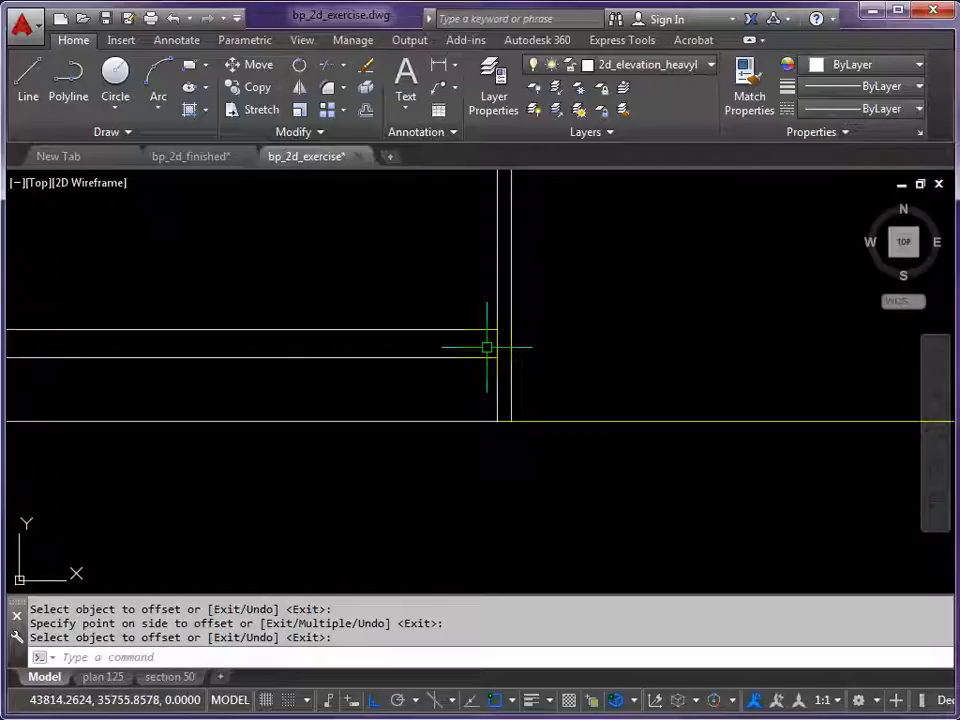
{"action": "key", "text": "Return"}
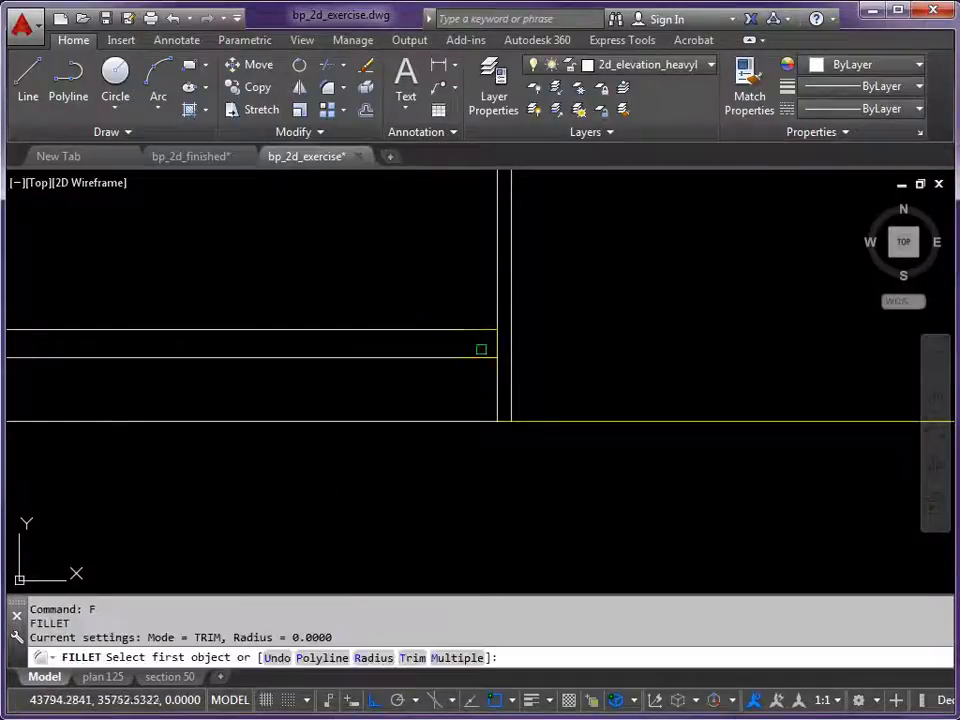
{"action": "left_click", "coordinate": [472, 357]}
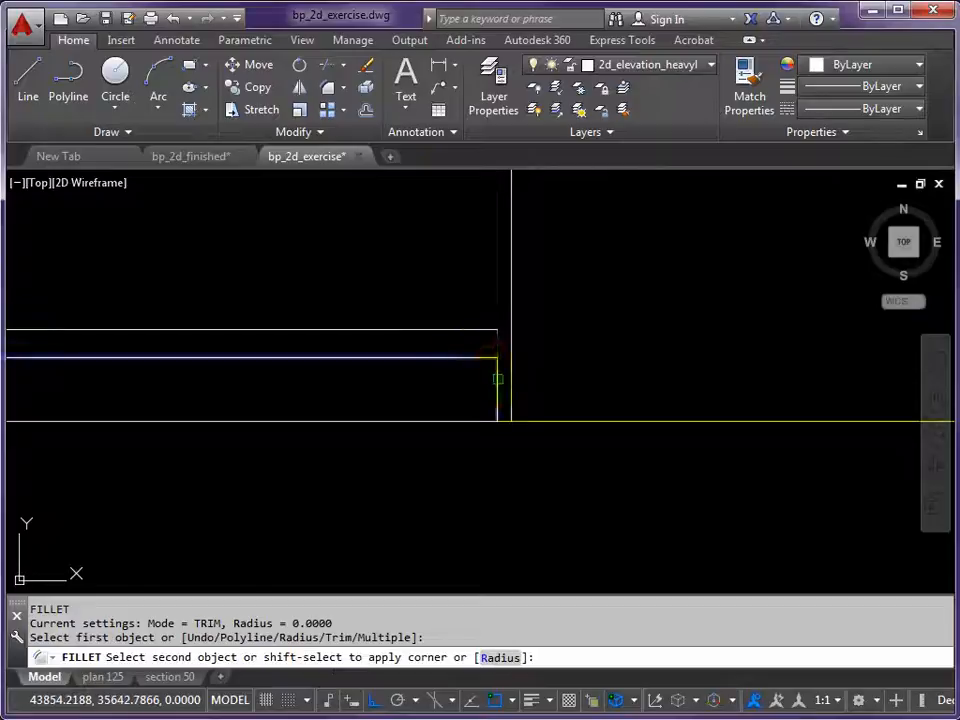
{"action": "left_click", "coordinate": [494, 389]}
- Fillet the outer right vertical with the middle and top horizontal roof lines to close the right end of the overhanging roof edge
{"action": "key", "text": "Return"}
{"action": "left_click", "coordinate": [467, 357]}
{"action": "left_click", "coordinate": [511, 345]}
{"action": "left_click", "coordinate": [511, 343]}
{"action": "key", "text": "Return"}
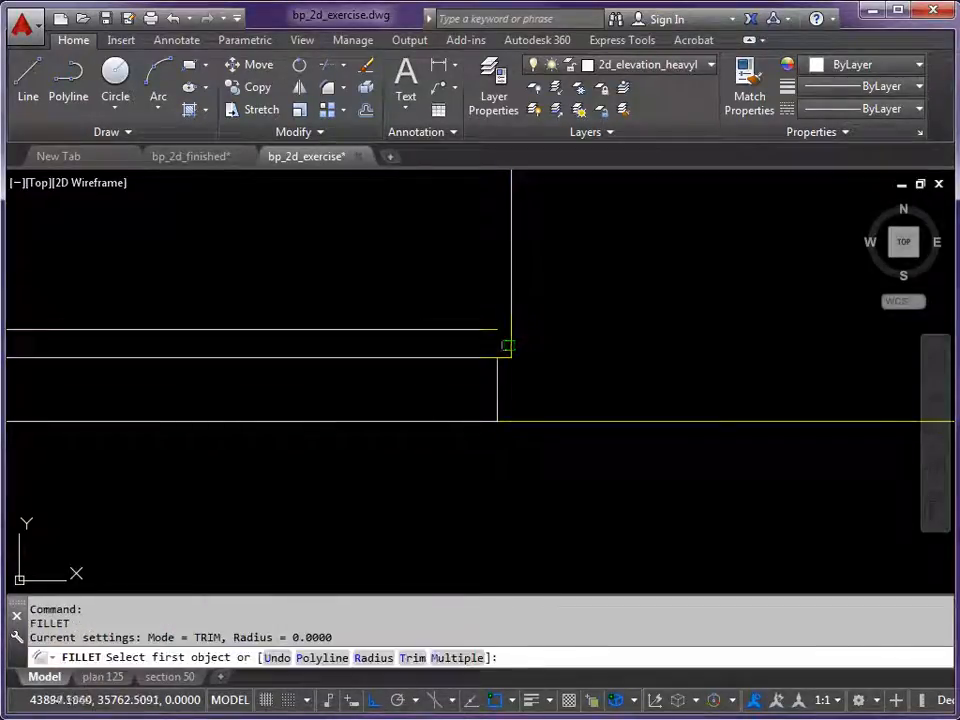
{"action": "left_click", "coordinate": [510, 345]}
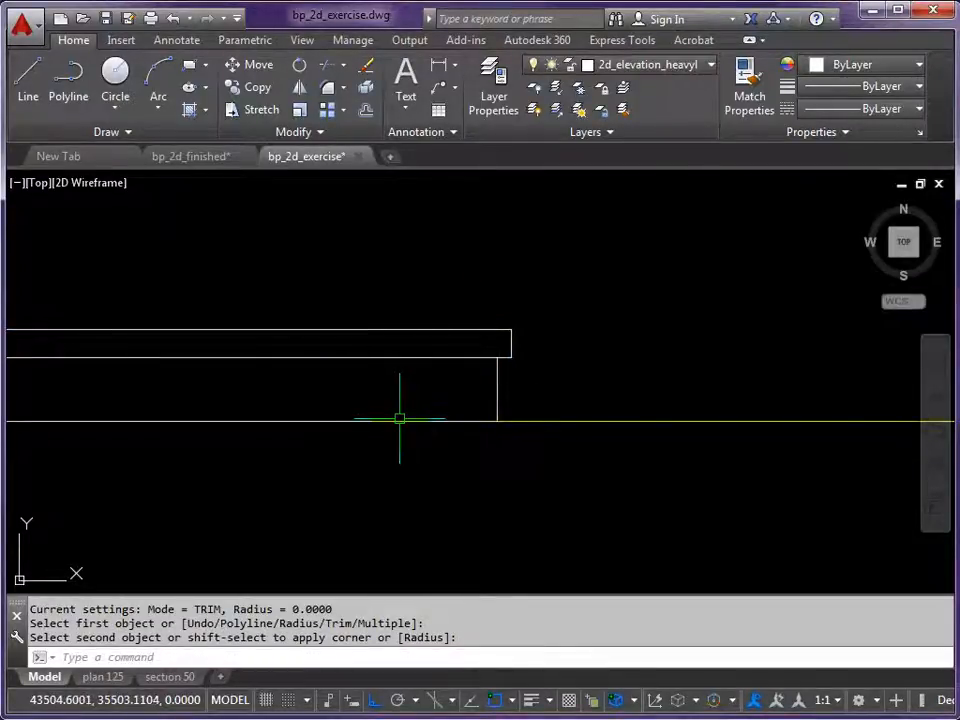
- Fillet the horizontal and vertical roof lines at the roof's left end to form the matching overhanging edge
{"action": "scroll", "coordinate": [332, 381], "scroll_direction": "down", "scroll_amount": 3}
{"action": "scroll", "coordinate": [368, 390], "scroll_direction": "up", "scroll_amount": 5}
{"action": "scroll", "coordinate": [290, 388], "scroll_direction": "up", "scroll_amount": 4}
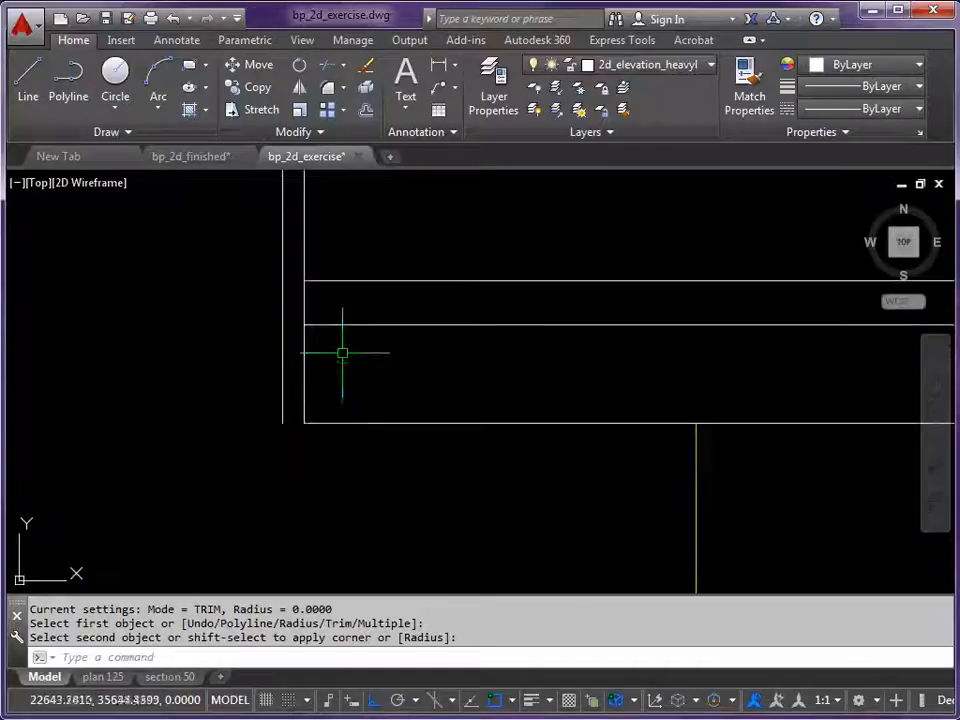
- Fillet the roof's lower horizontal line and the inner left vertical line into a square corner with radius 0
{"action": "left_click", "coordinate": [329, 325]}
{"action": "key", "text": "Return"}
{"action": "left_click", "coordinate": [327, 324]}
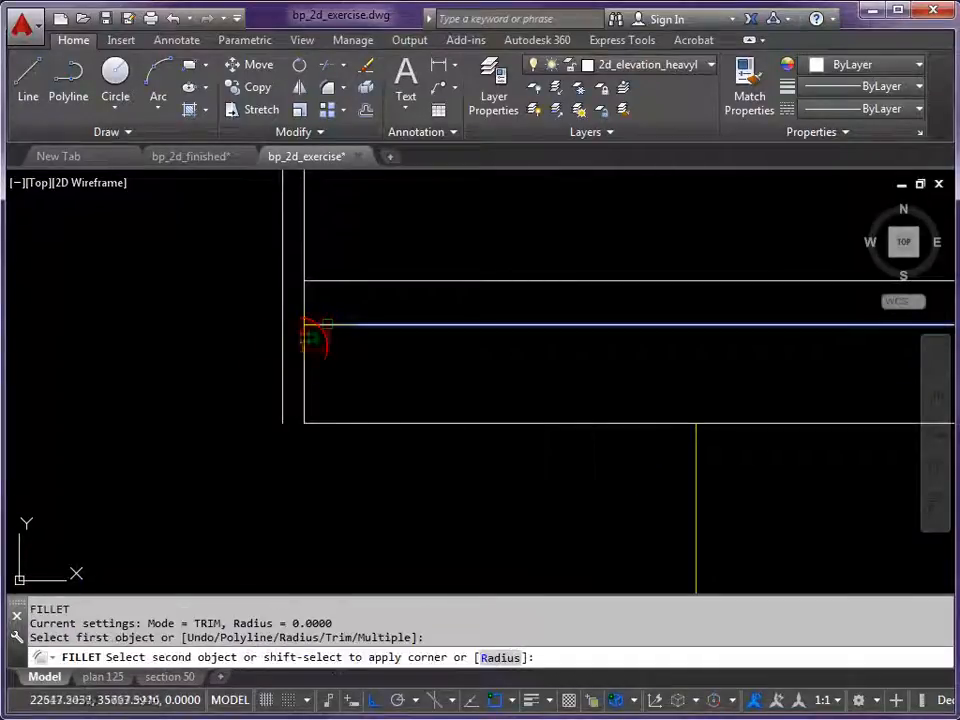
{"action": "left_click", "coordinate": [303, 347]}
{"action": "key", "text": "Return"}
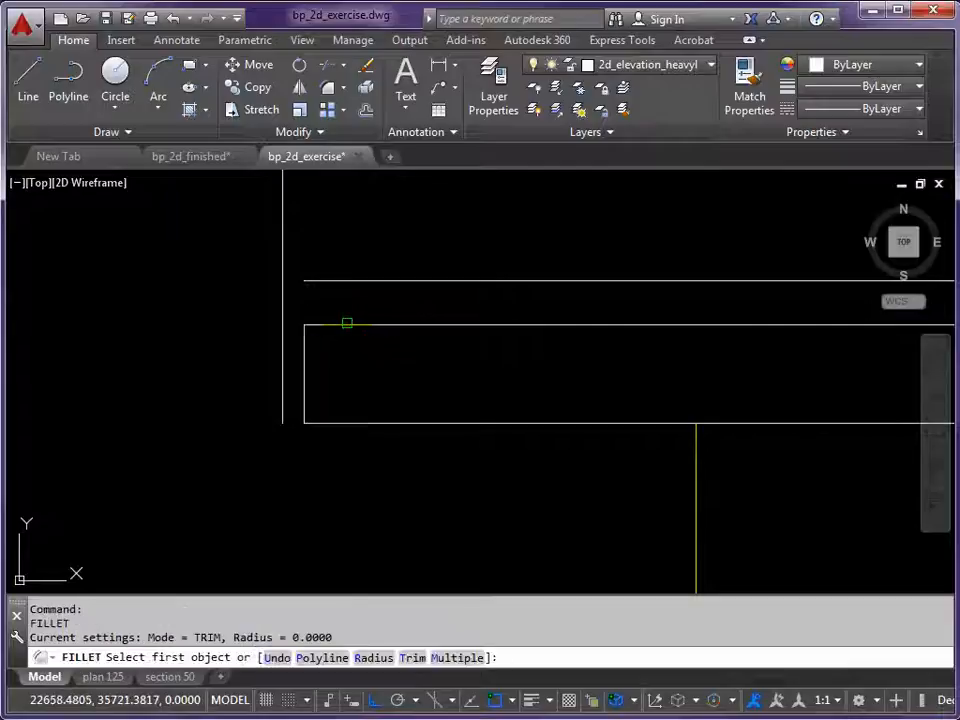
- Fillet the outer left vertical line to the roof's middle and upper horizontal lines with radius 0 to close the roof edge
{"action": "left_click", "coordinate": [337, 324]}
{"action": "left_click", "coordinate": [284, 311]}
{"action": "left_click", "coordinate": [283, 307]}
{"action": "key", "text": "Return"}
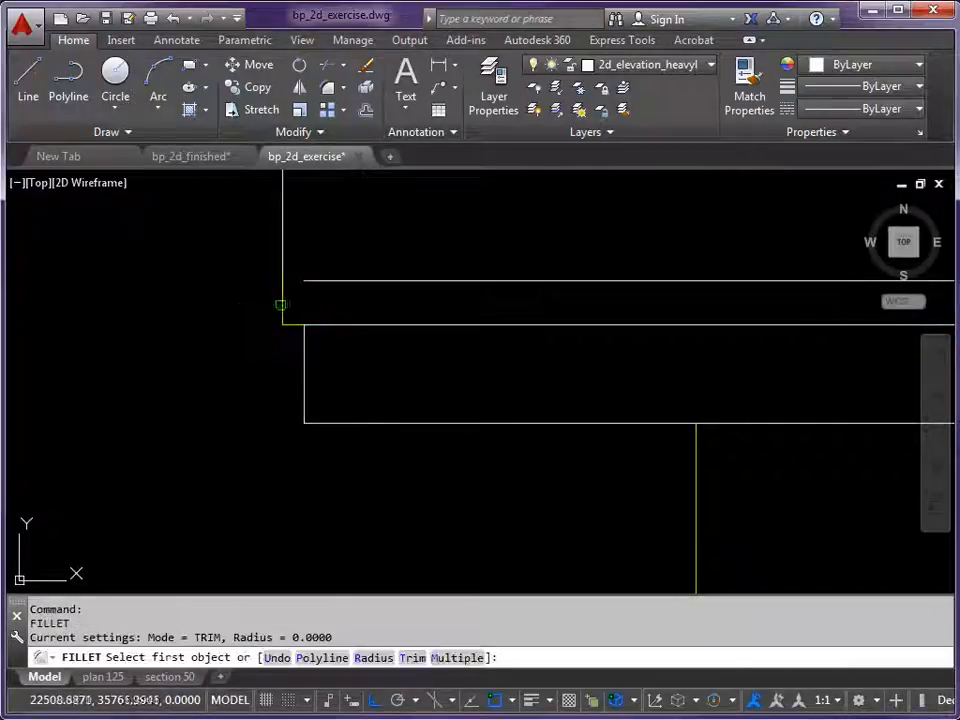
{"action": "left_click", "coordinate": [282, 303]}
{"action": "left_click", "coordinate": [338, 281]}
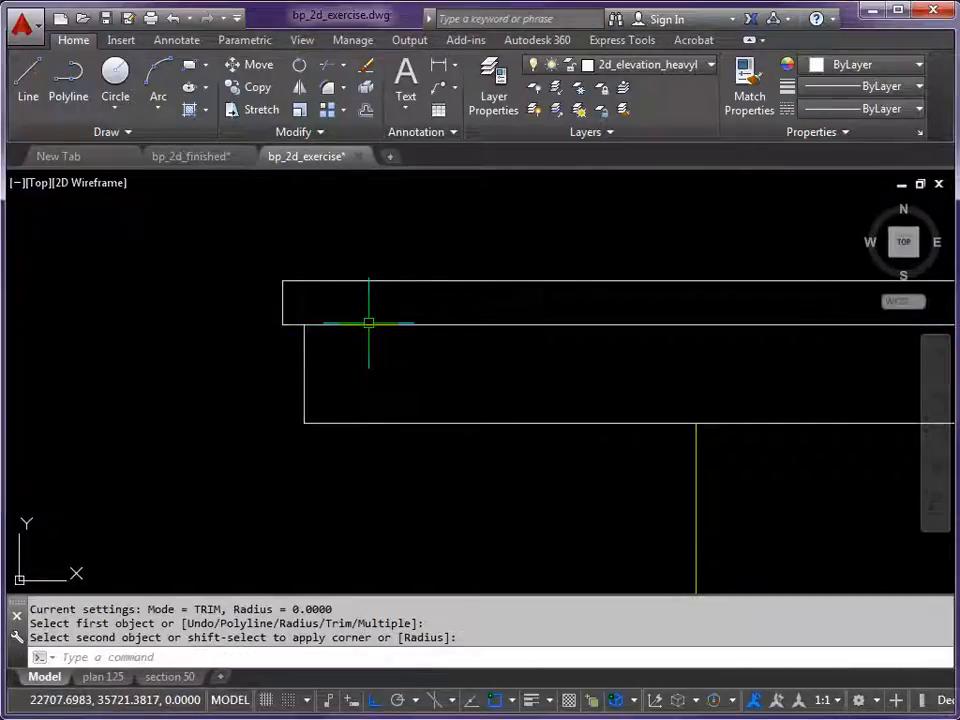
{"action": "scroll", "coordinate": [369, 323], "scroll_direction": "down", "scroll_amount": 12}
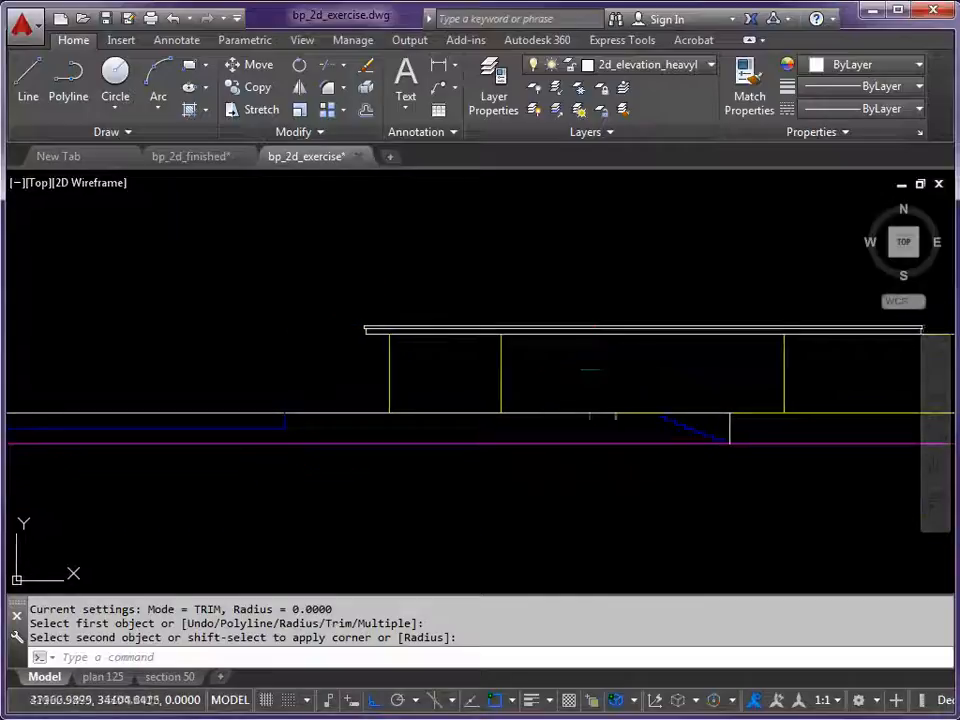
{"action": "middle_click_drag", "start_coordinate": [596, 370], "coordinate": [450, 382]}
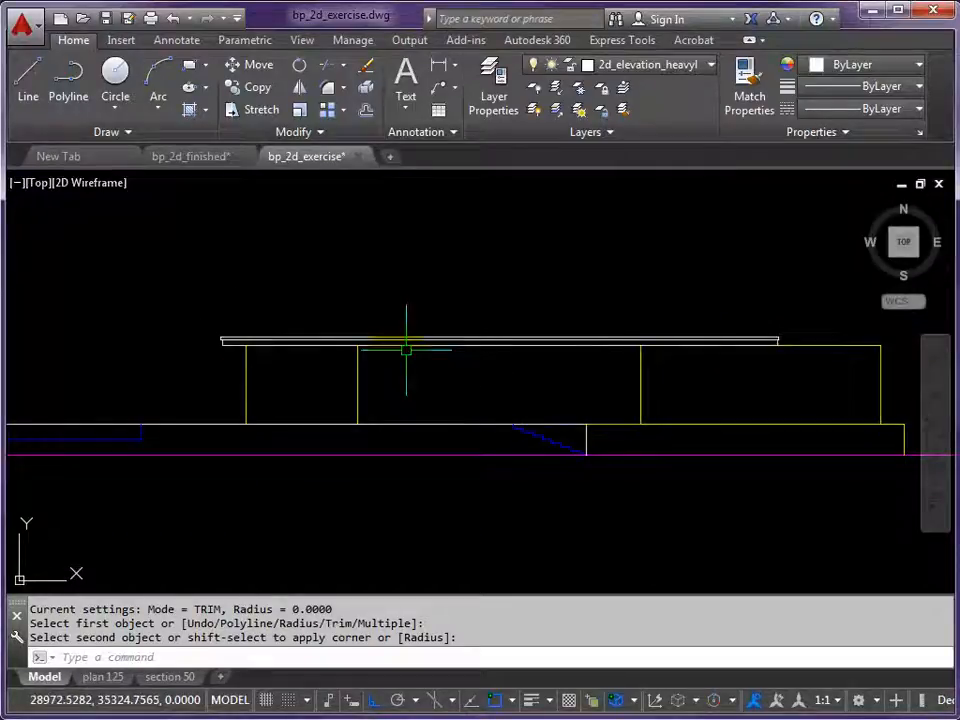
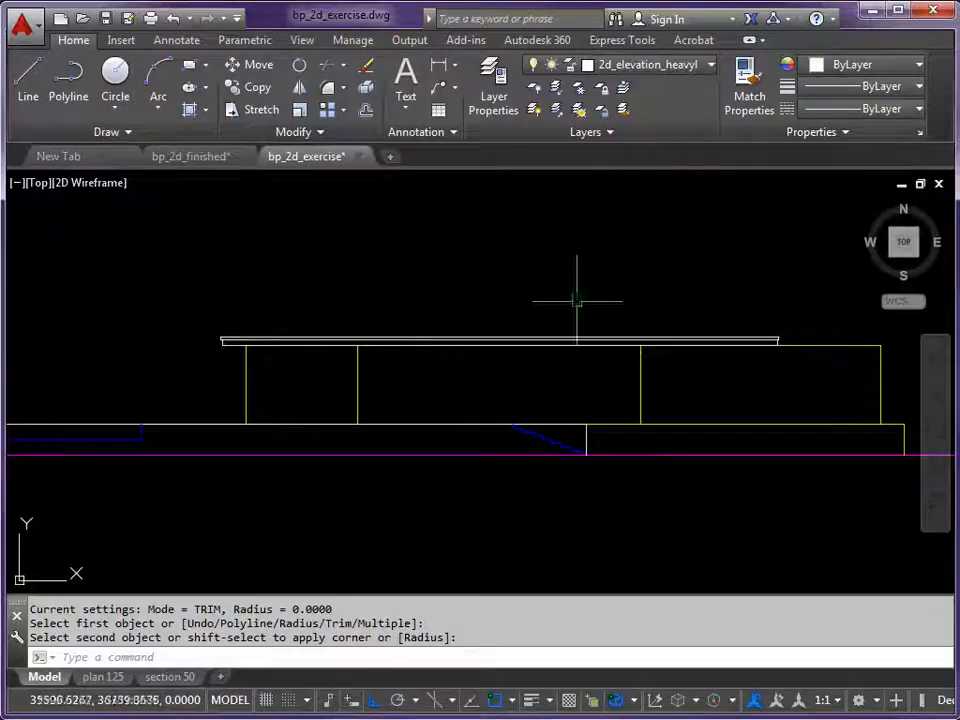
- Make 2d_elevation_thin_line the current layer and draw vertical lines downward from the two left corners of the lower-left cross column in plan
{"action": "left_click", "coordinate": [713, 68]}
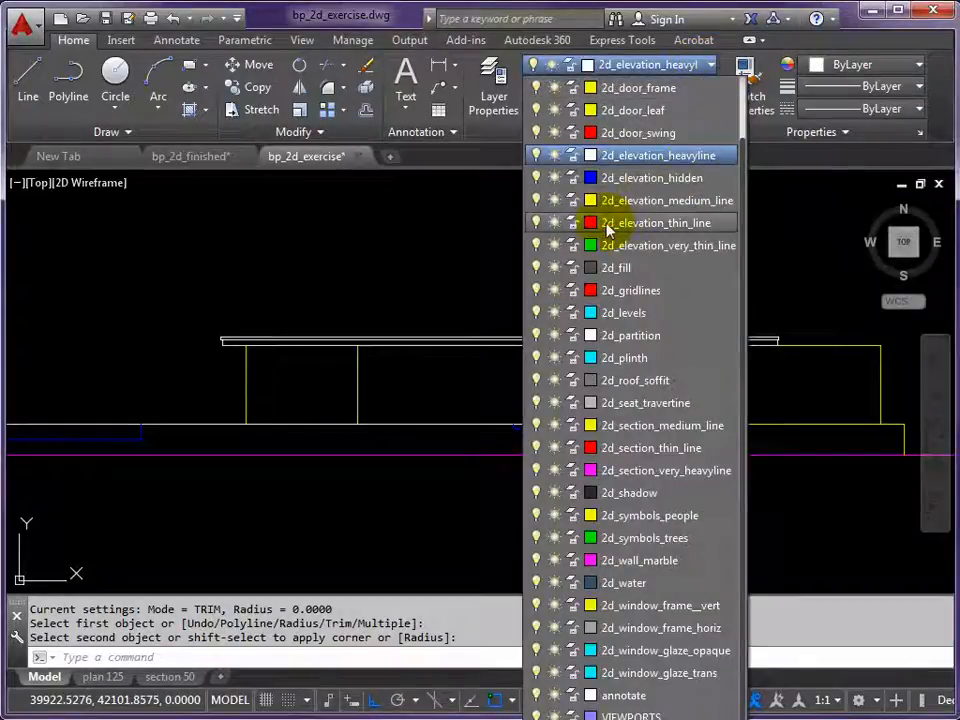
{"action": "left_click", "coordinate": [657, 226]}
{"action": "scroll", "coordinate": [551, 396], "scroll_direction": "down", "scroll_amount": 6}
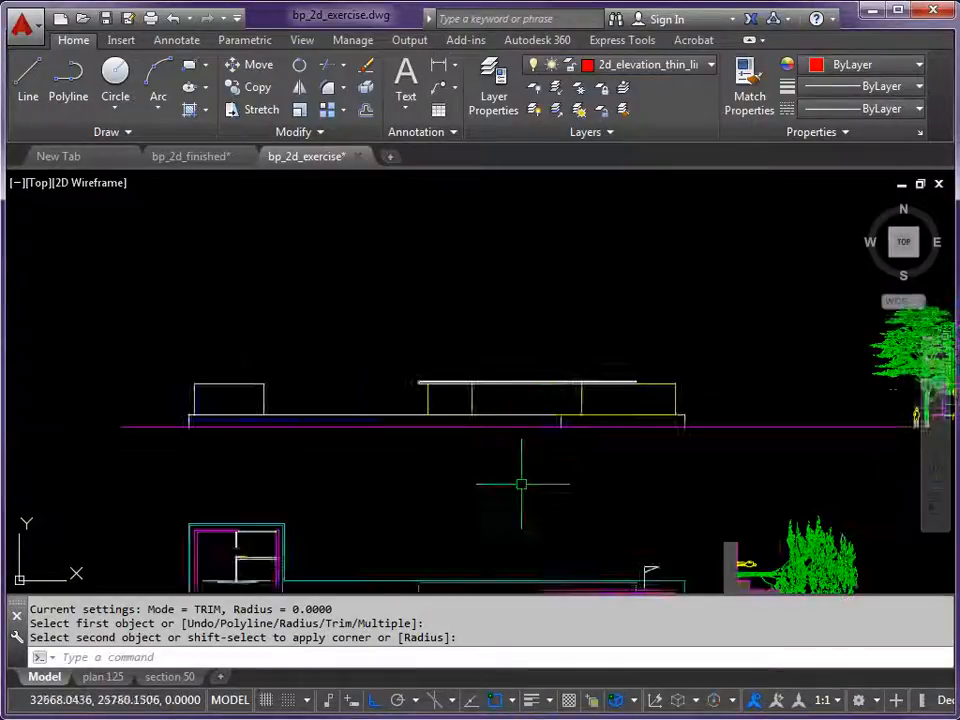
{"action": "scroll", "coordinate": [445, 500], "scroll_direction": "up", "scroll_amount": 6}
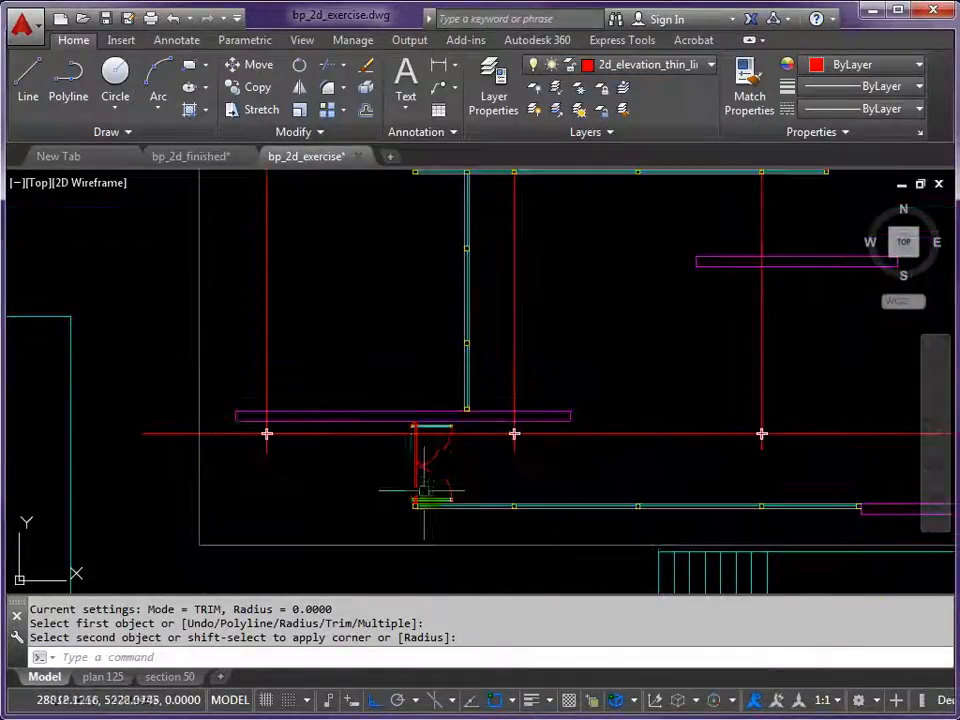
{"action": "middle_click_drag", "start_coordinate": [384, 488], "coordinate": [346, 471]}
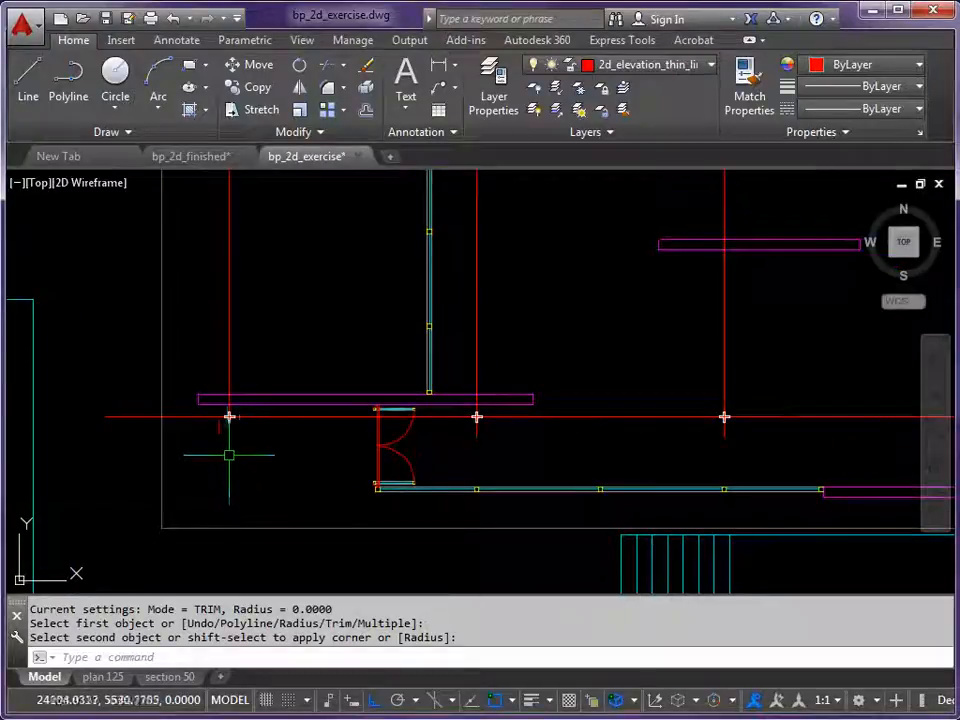
{"action": "key", "text": "Return"}
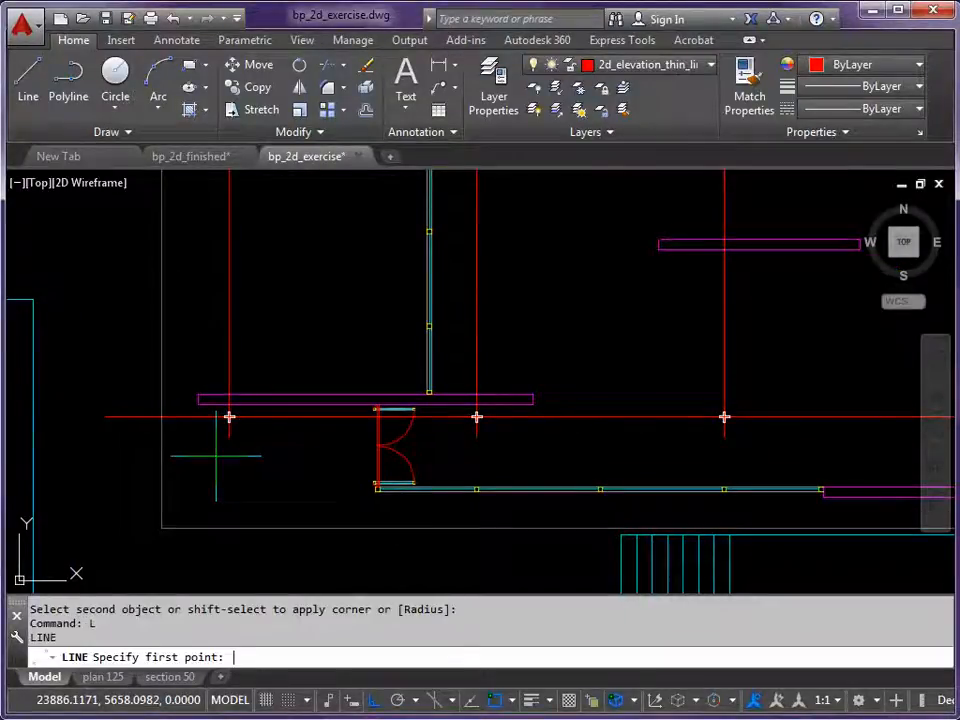
{"action": "scroll", "coordinate": [218, 451], "scroll_direction": "up", "scroll_amount": 4}
{"action": "mouse_move", "coordinate": [233, 366]}
{"action": "middle_mouse_down"}
{"action": "mouse_move", "coordinate": [212, 364]}
{"action": "mouse_move", "coordinate": [183, 306]}
{"action": "middle_mouse_up"}
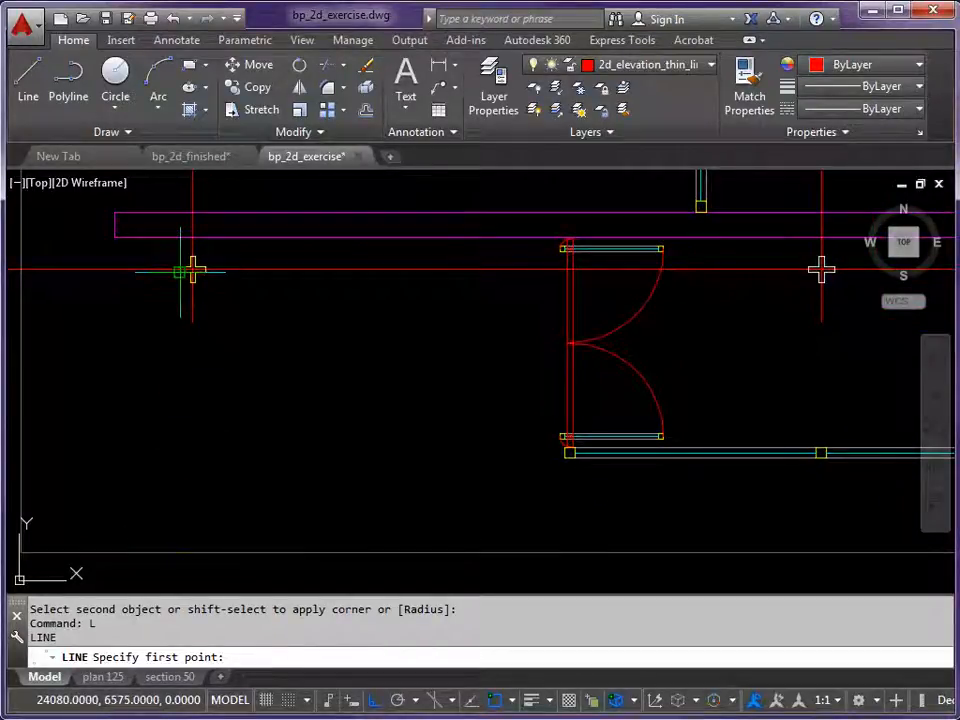
{"action": "left_click", "coordinate": [180, 271]}
{"action": "key", "text": "Return"}
{"action": "key", "text": "Return"}
{"action": "left_click", "coordinate": [190, 270]}
{"action": "left_click", "coordinate": [207, 540]}
- Draw two more vertical lines downward from the right-hand corners of the same cross column
{"action": "key", "text": "Return"}
{"action": "key", "text": "Return"}
{"action": "left_click", "coordinate": [198, 276]}
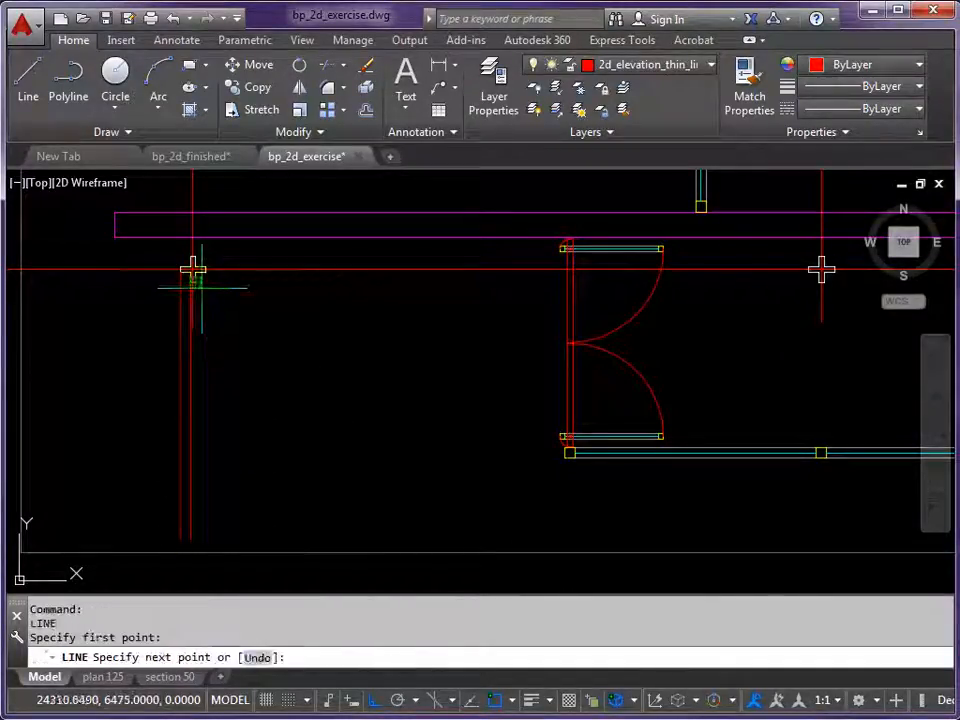
{"action": "left_click", "coordinate": [216, 536]}
{"action": "key", "text": "Return"}
{"action": "key", "text": "Return"}
{"action": "left_click", "coordinate": [193, 270]}
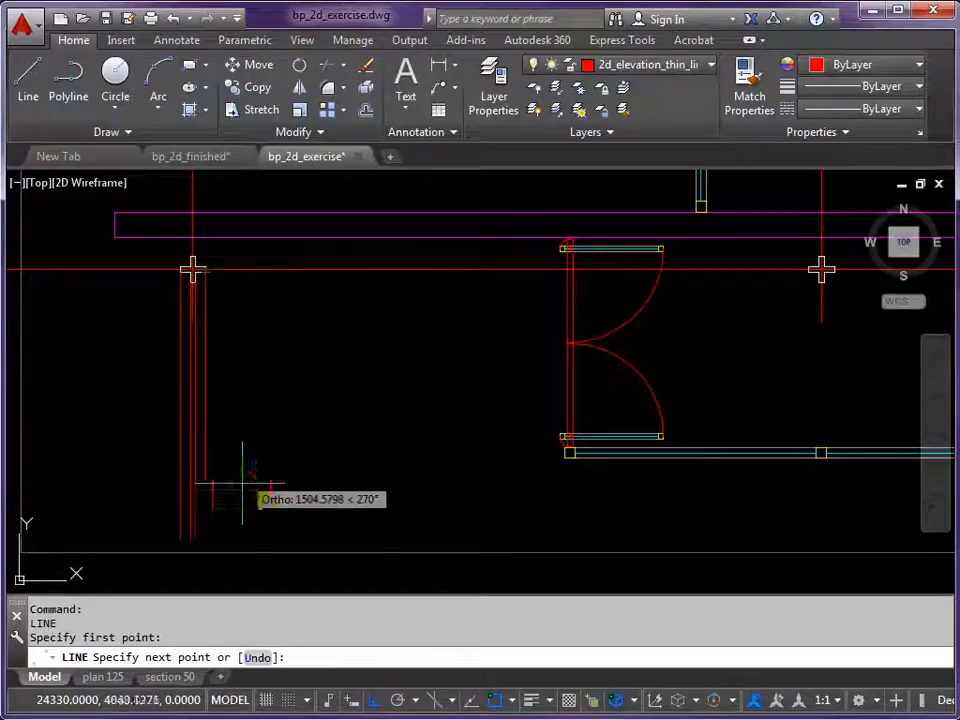
{"action": "left_click", "coordinate": [251, 536]}
{"action": "key", "text": "Return"}
- Draw a vertical line downward from the lower right corner of the first glazing post beside the double door
{"action": "key", "text": "Return"}
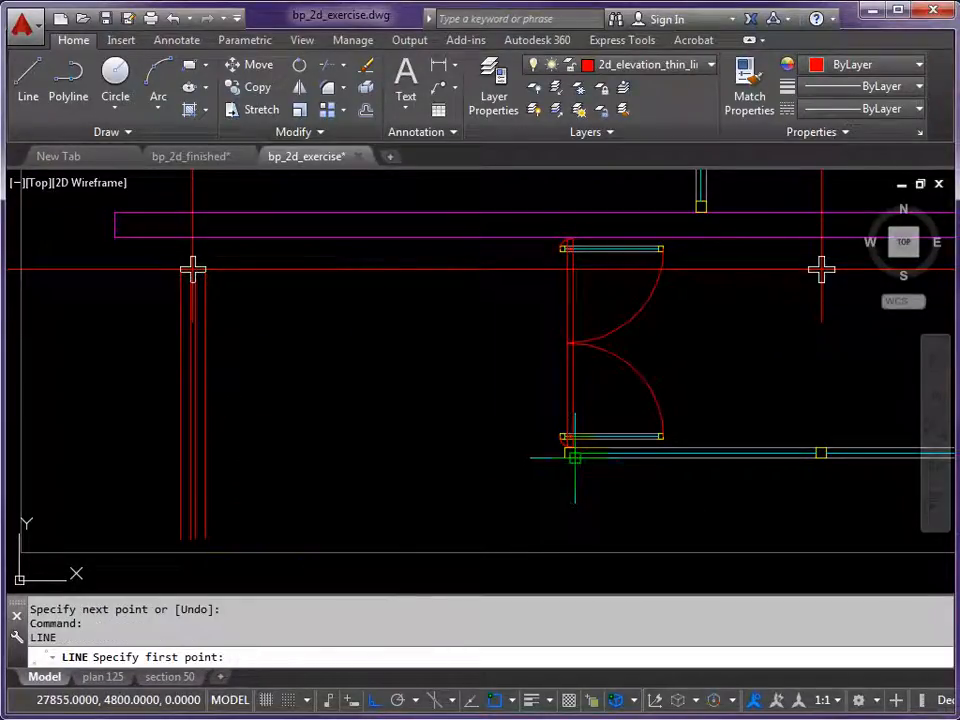
{"action": "left_click", "coordinate": [577, 461]}
{"action": "left_click", "coordinate": [578, 540]}
{"action": "middle_click_drag", "start_coordinate": [744, 511], "coordinate": [375, 465]}
{"action": "key", "text": "Return"}
- Draw vertical lines downward from both lower corners of the second glazing post, undoing the stray extra segment
{"action": "key", "text": "Return"}
{"action": "left_click", "coordinate": [449, 407]}
{"action": "left_click", "coordinate": [446, 479]}
{"action": "key", "text": "Return"}
{"action": "key", "text": "Return"}
{"action": "left_click", "coordinate": [453, 408]}
{"action": "left_click", "coordinate": [453, 507]}
{"action": "middle_click_drag", "start_coordinate": [585, 457], "coordinate": [404, 465]}
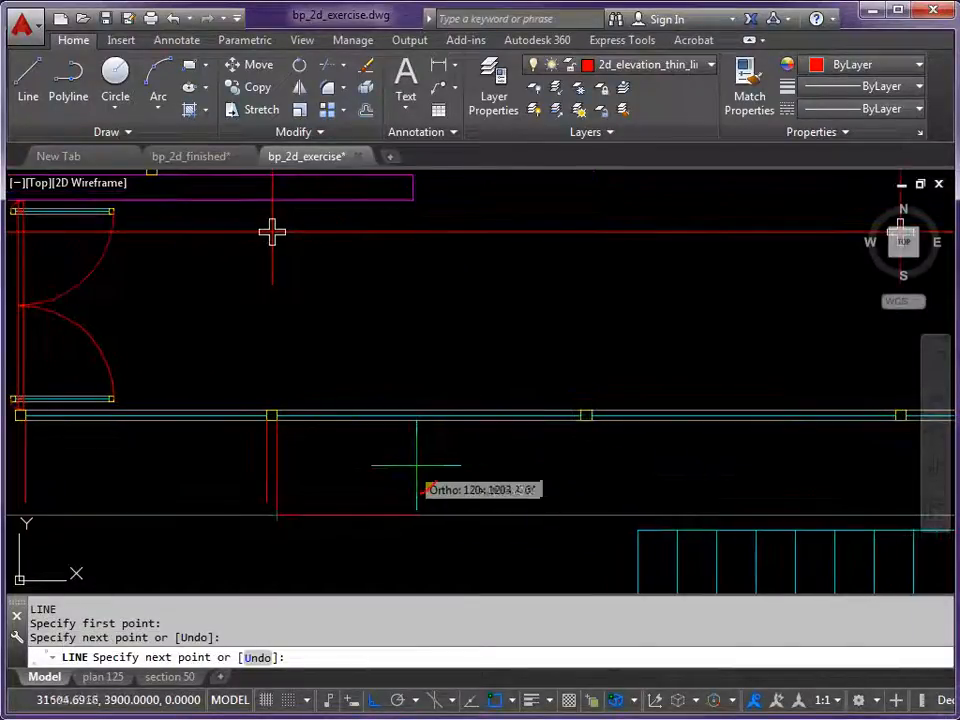
{"action": "type", "text": "u"}
{"action": "key", "text": "Return"}
{"action": "scroll", "coordinate": [287, 502], "scroll_direction": "up", "scroll_amount": 2}
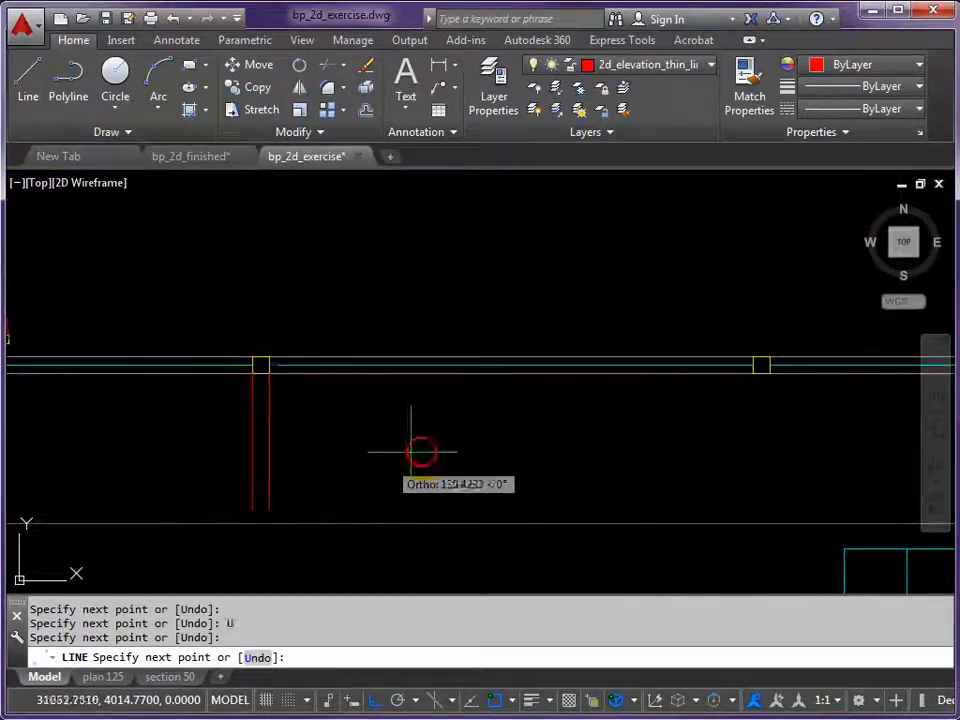
{"action": "key", "text": "Return"}
- Draw vertical lines about 800 units long downward from both lower corners of the third glazing post
{"action": "middle_click_drag", "start_coordinate": [703, 450], "coordinate": [426, 450]}
{"action": "key", "text": "Return"}
{"action": "left_click", "coordinate": [484, 365]}
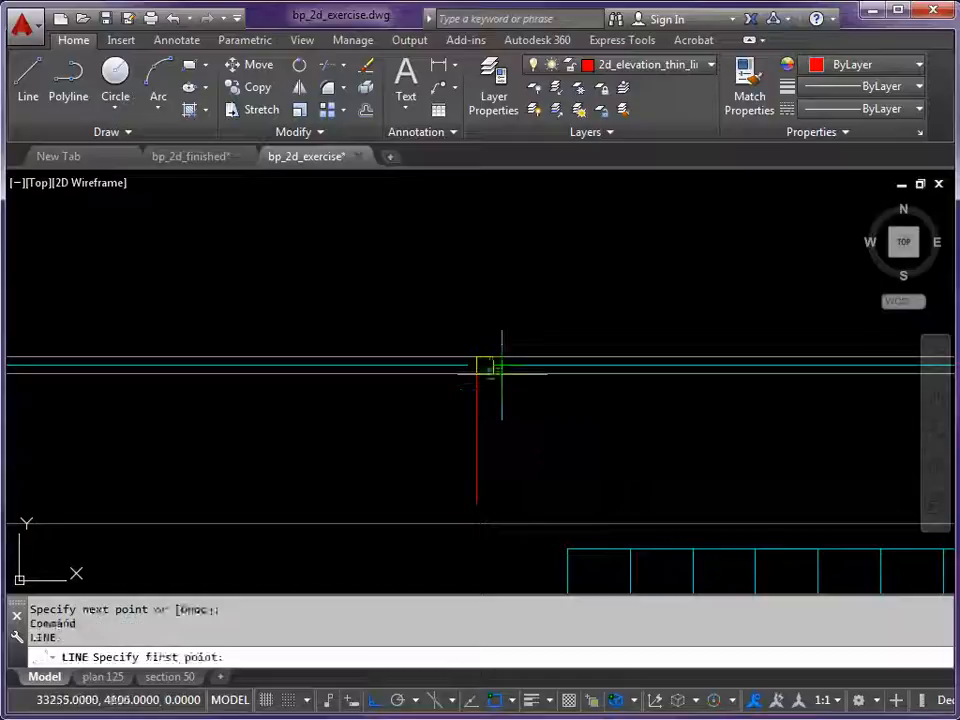
{"action": "left_click", "coordinate": [485, 365]}
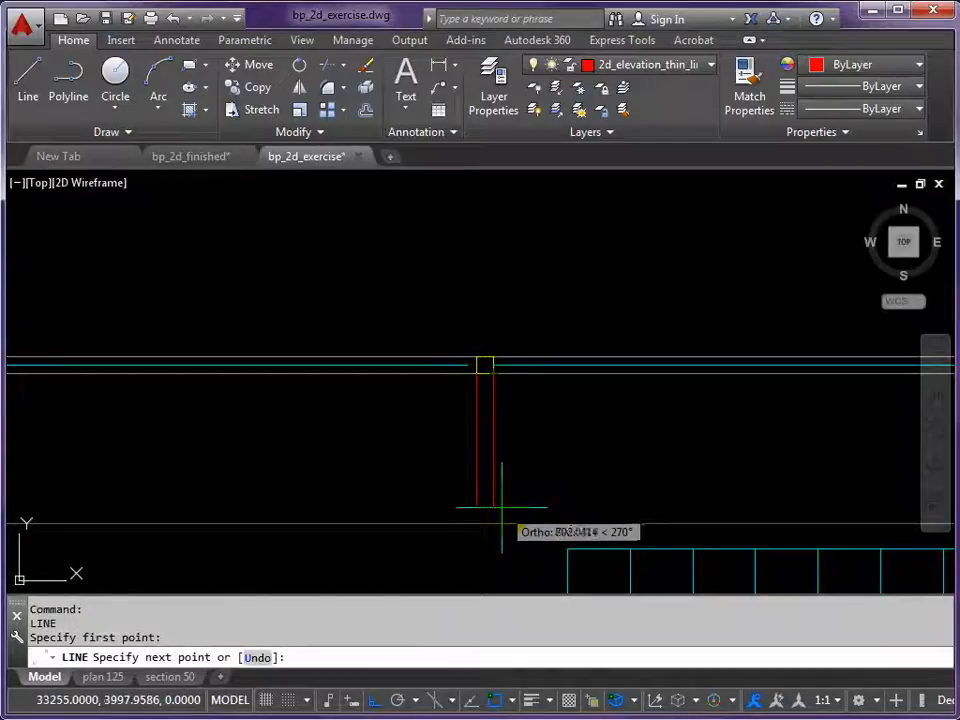
{"action": "left_click", "coordinate": [501, 508]}
{"action": "scroll", "coordinate": [677, 467], "scroll_direction": "down", "scroll_amount": 2}
{"action": "middle_click_drag", "start_coordinate": [811, 460], "coordinate": [315, 404]}
{"action": "key", "text": "Return"}
- Draw vertical lines downward from both lower corners of the fourth glazing post
{"action": "key", "text": "Return"}
{"action": "left_click", "coordinate": [370, 353]}
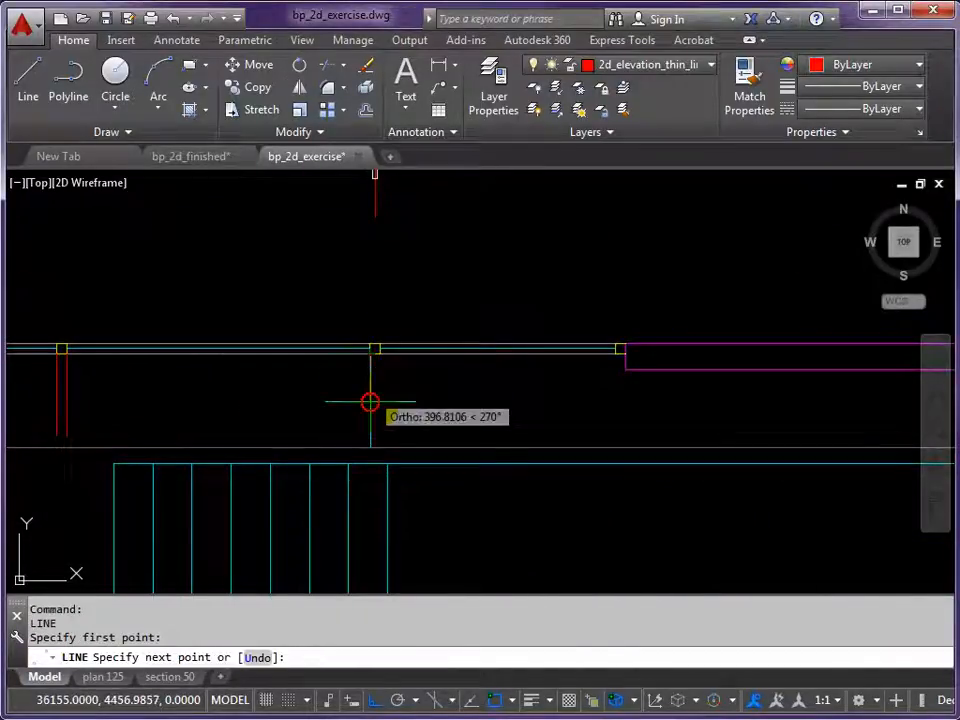
{"action": "left_click", "coordinate": [371, 422]}
{"action": "key", "text": "Return"}
{"action": "key", "text": "Return"}
{"action": "left_click", "coordinate": [380, 352]}
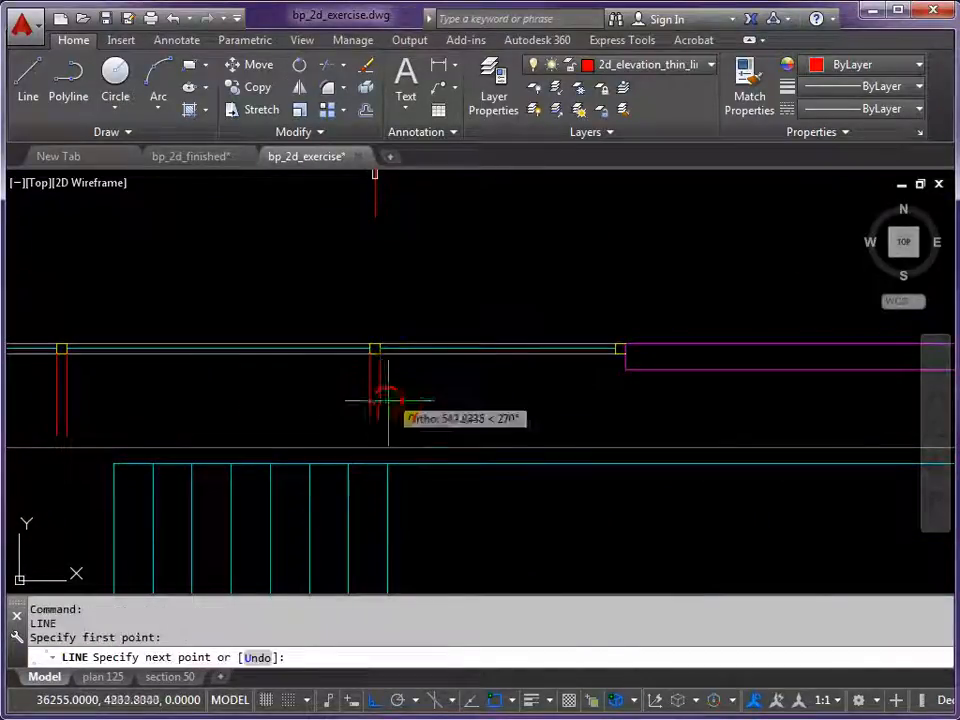
{"action": "left_click", "coordinate": [390, 435]}
{"action": "key", "text": "Return"}
- Draw a vertical line downward from the lower left corner of the last glazing post, next to the marble wall
{"action": "key", "text": "Return"}
{"action": "left_click", "coordinate": [611, 354]}
{"action": "left_click", "coordinate": [602, 434]}
{"action": "key", "text": "Return"}
{"action": "scroll", "coordinate": [533, 410], "scroll_direction": "down", "scroll_amount": 4}
{"action": "middle_click_drag", "start_coordinate": [443, 382], "coordinate": [580, 405]}
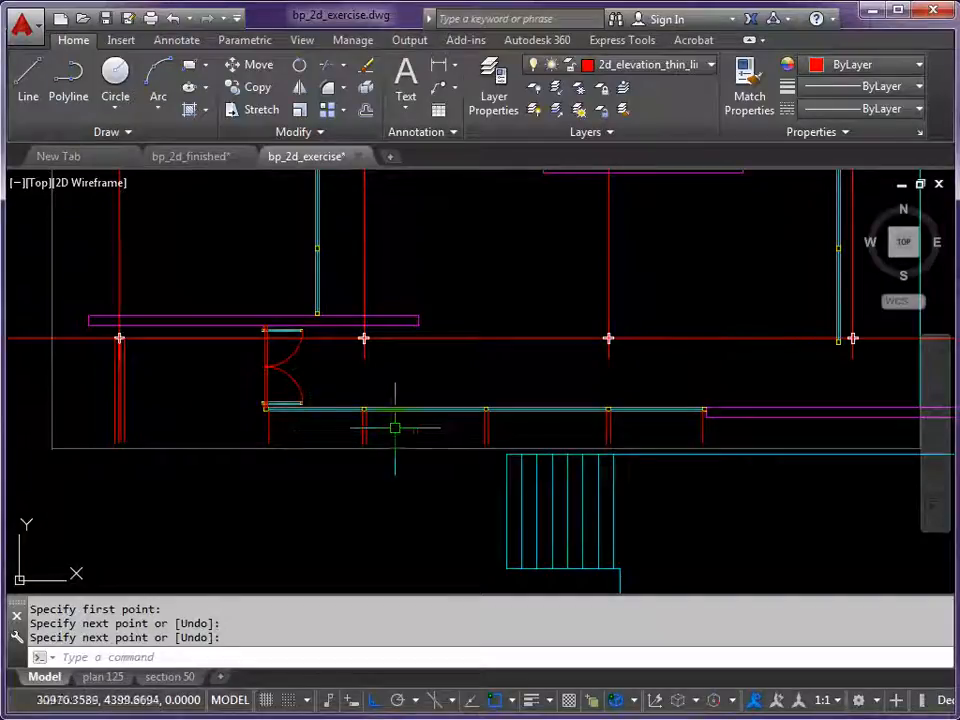
{"action": "key", "text": "Escape"}
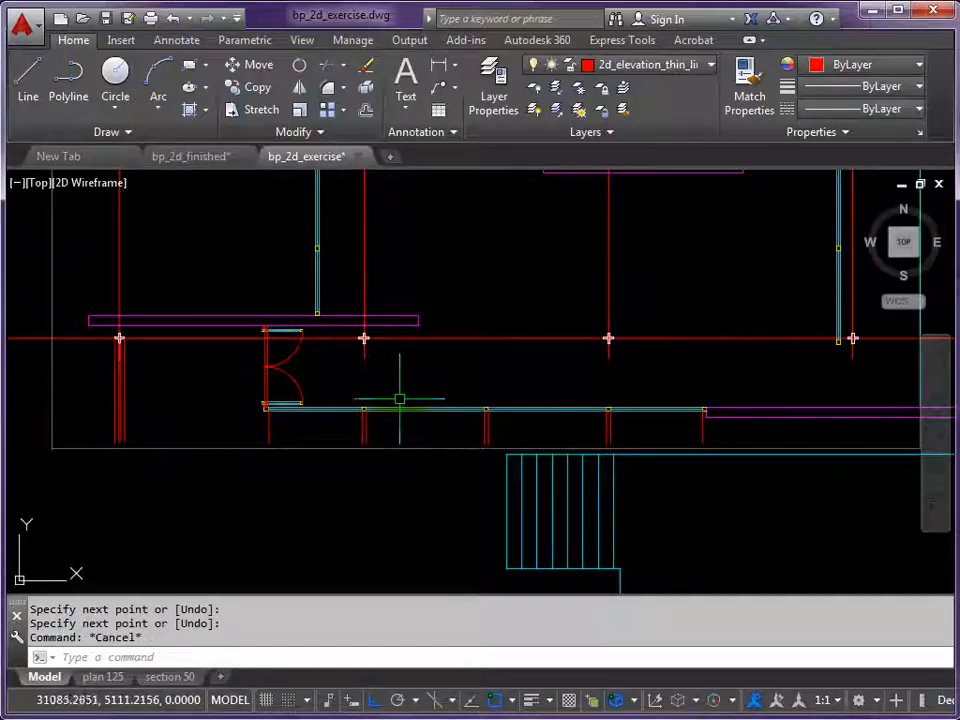
- Stretch the lower ends of all the new vertical lines straight up from the plan to just above the elevation's roof
{"action": "type", "text": "s"}
{"action": "key", "text": "Return"}
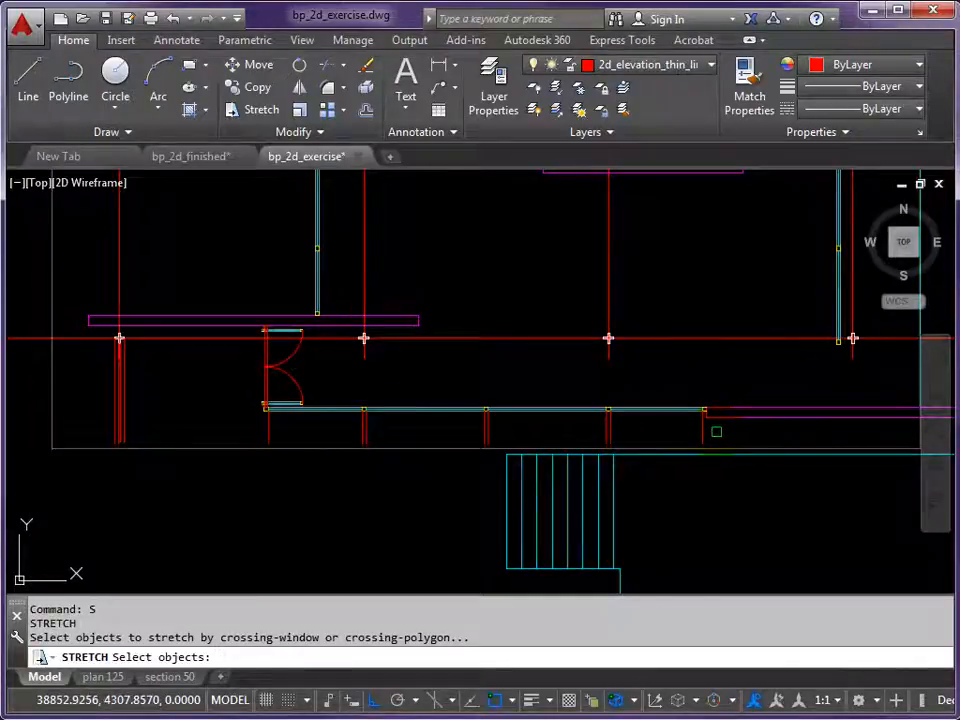
{"action": "left_click", "coordinate": [716, 431]}
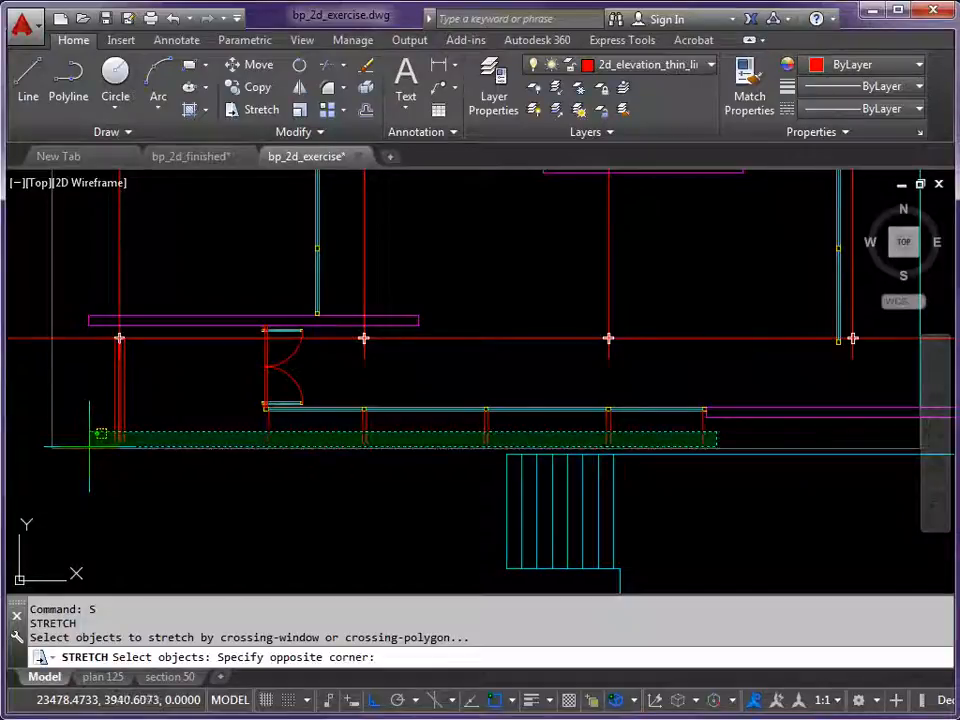
{"action": "left_click", "coordinate": [100, 434]}
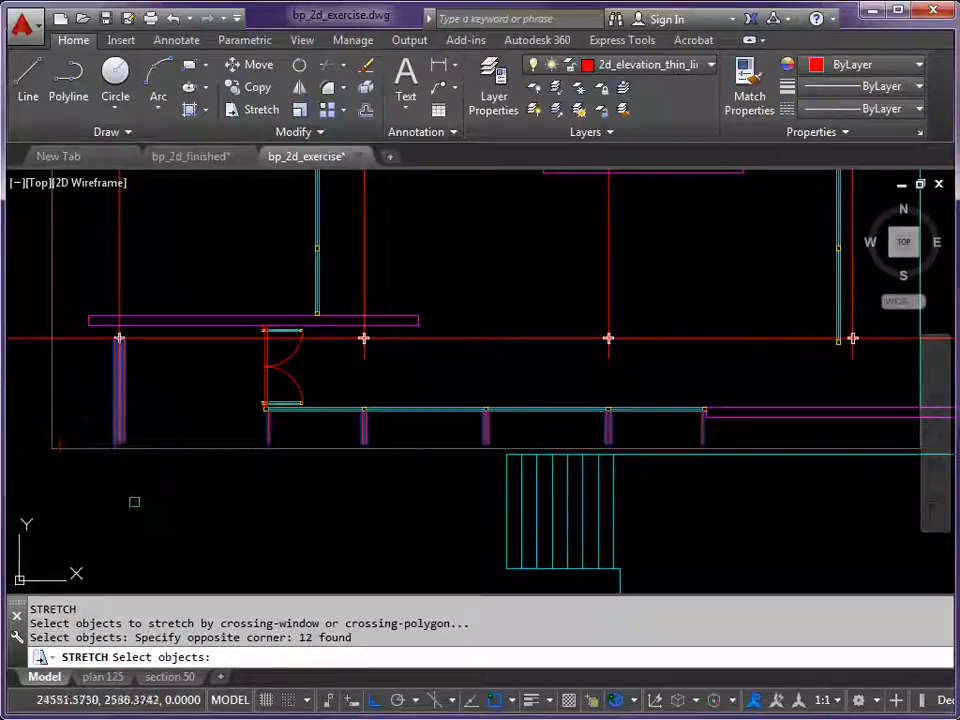
{"action": "key", "text": "Return"}
{"action": "scroll", "coordinate": [321, 317], "scroll_direction": "down", "scroll_amount": 6}
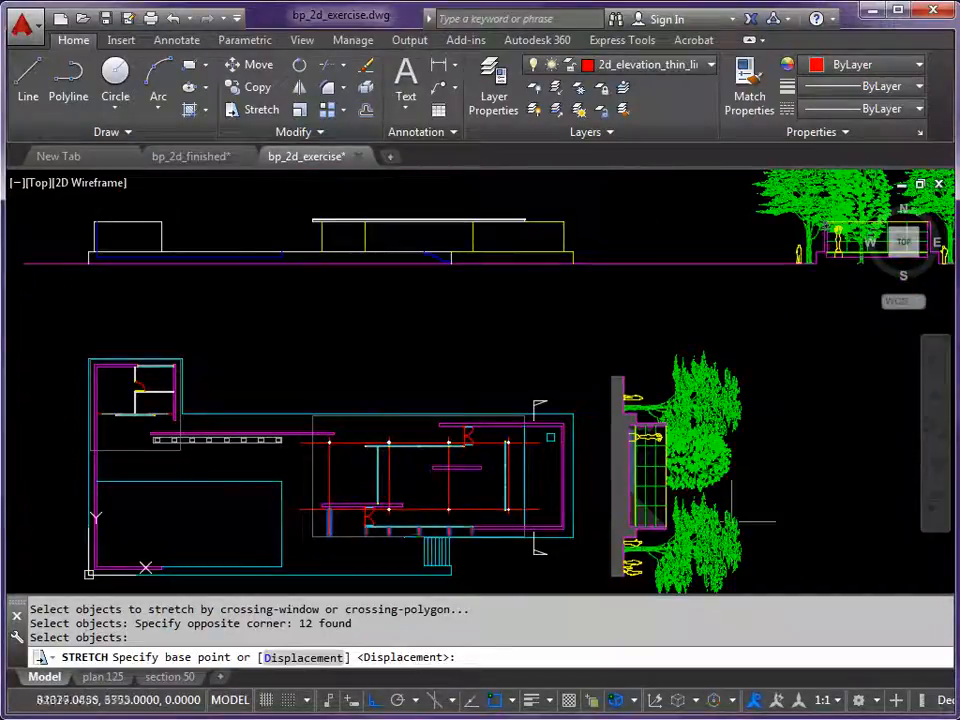
{"action": "left_click", "coordinate": [43, 545]}
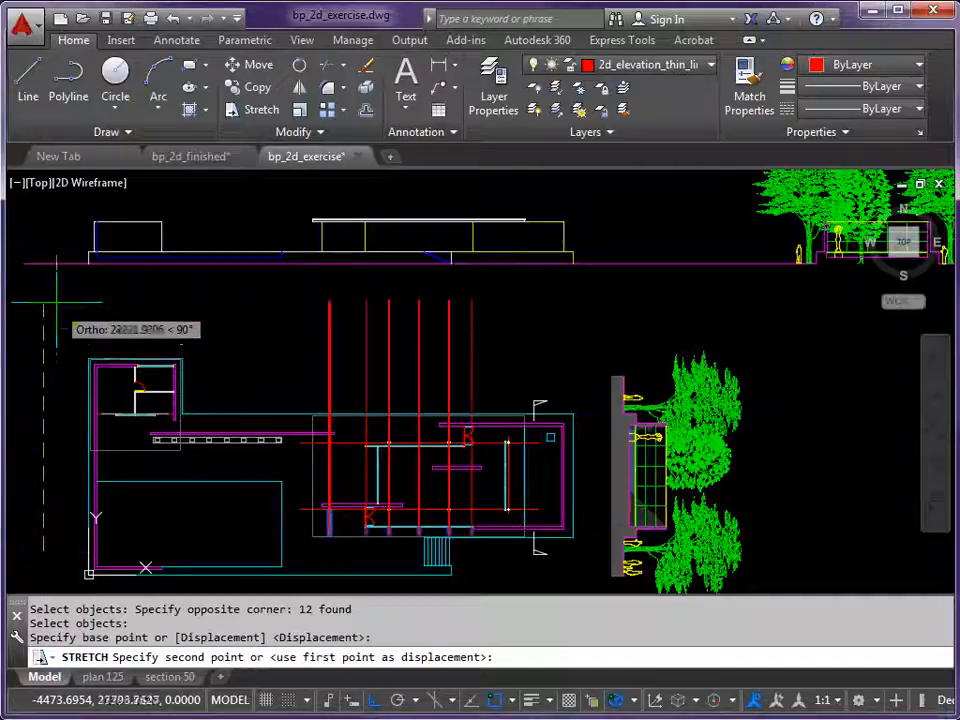
{"action": "left_click", "coordinate": [43, 245]}
{"action": "key", "text": "Return"}
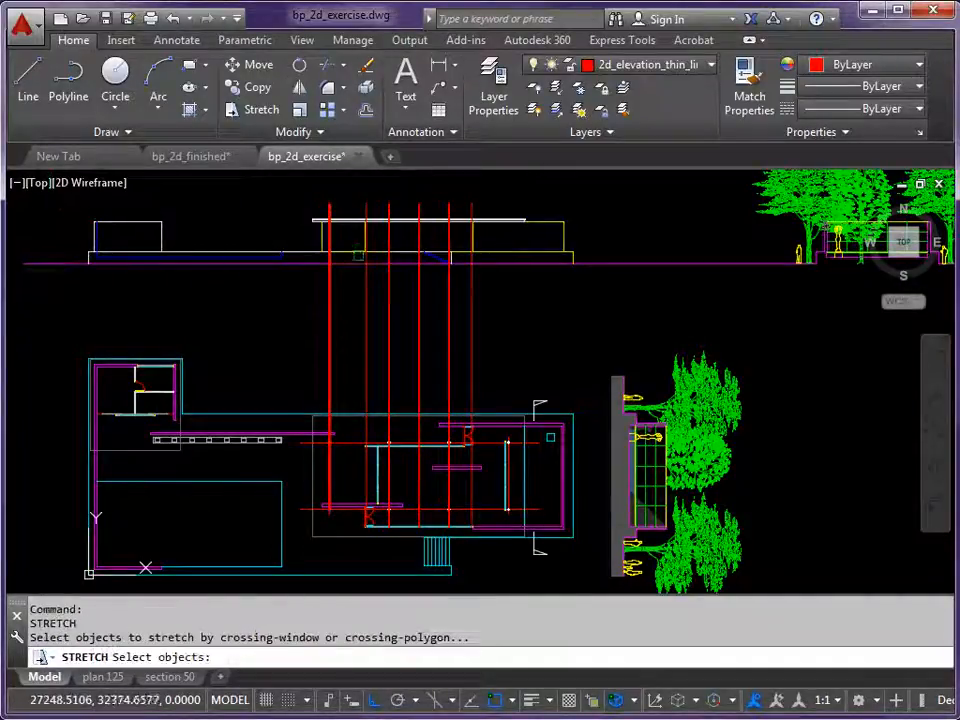
{"action": "key", "text": "Escape"}
- Trim the leftmost group of projected column lines in the elevation to the roof's underside and the podium's top line
{"action": "scroll", "coordinate": [327, 331], "scroll_direction": "up", "scroll_amount": 6}
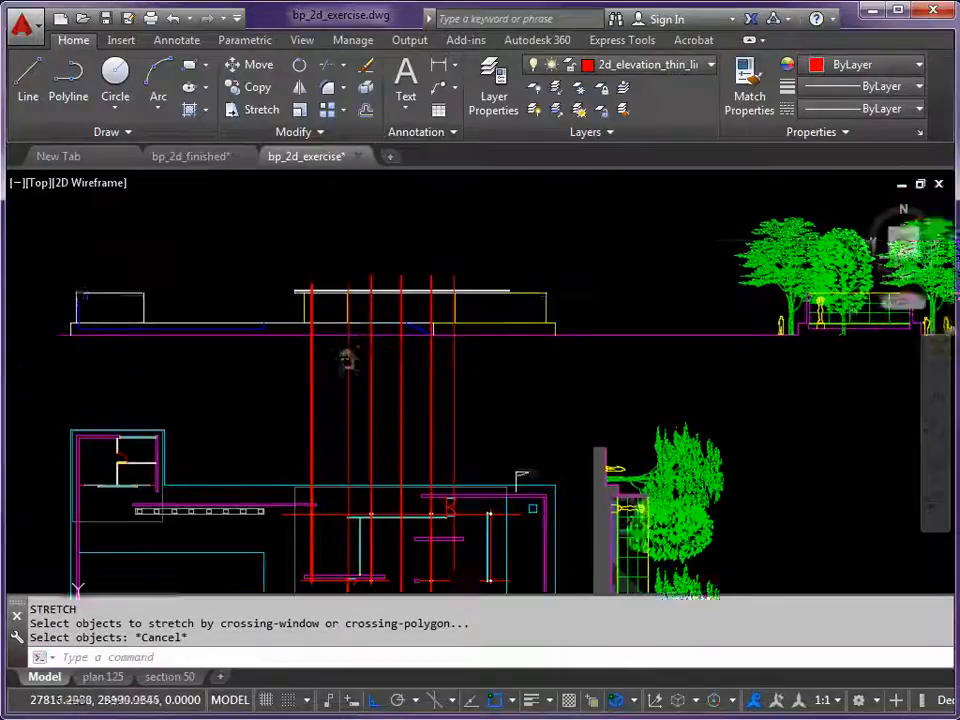
{"action": "scroll", "coordinate": [279, 350], "scroll_direction": "up", "scroll_amount": 3}
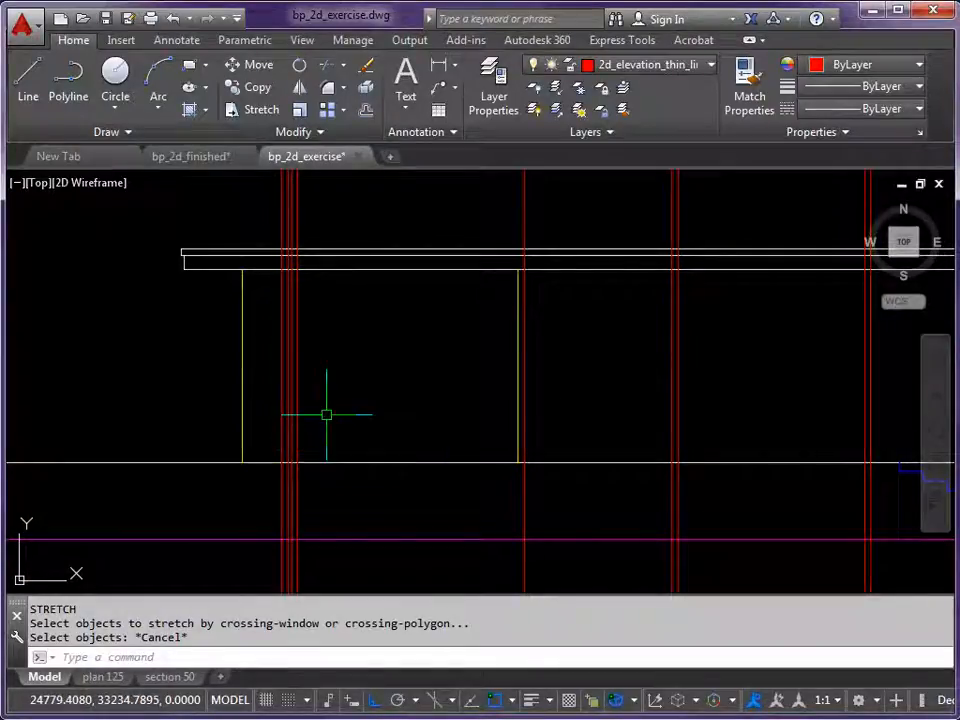
{"action": "key", "text": "Return"}
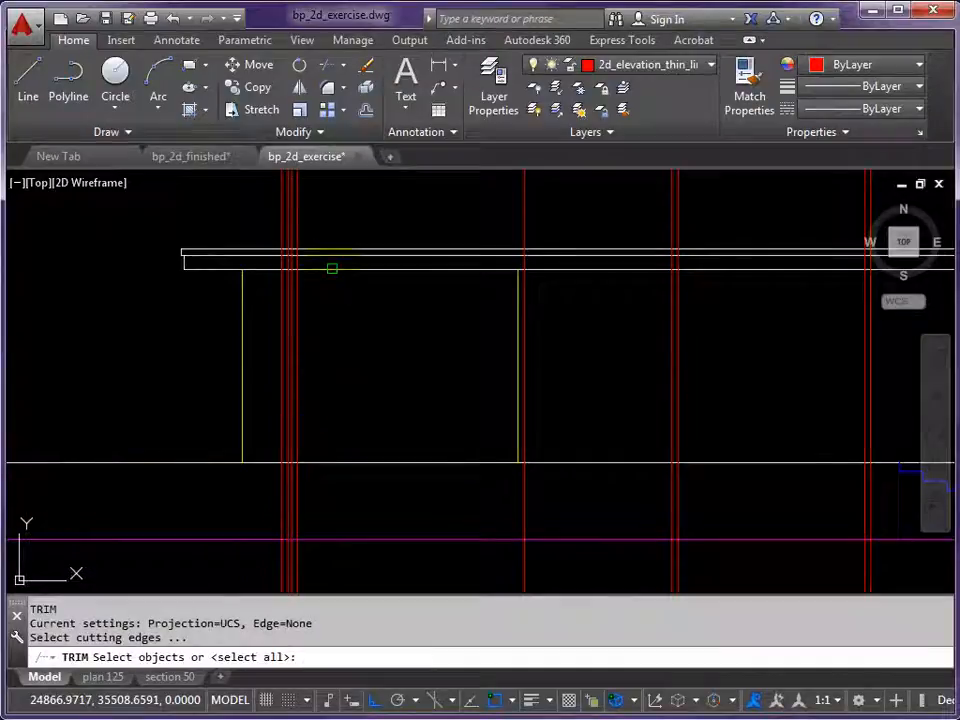
{"action": "left_click", "coordinate": [332, 268]}
{"action": "left_click", "coordinate": [343, 462]}
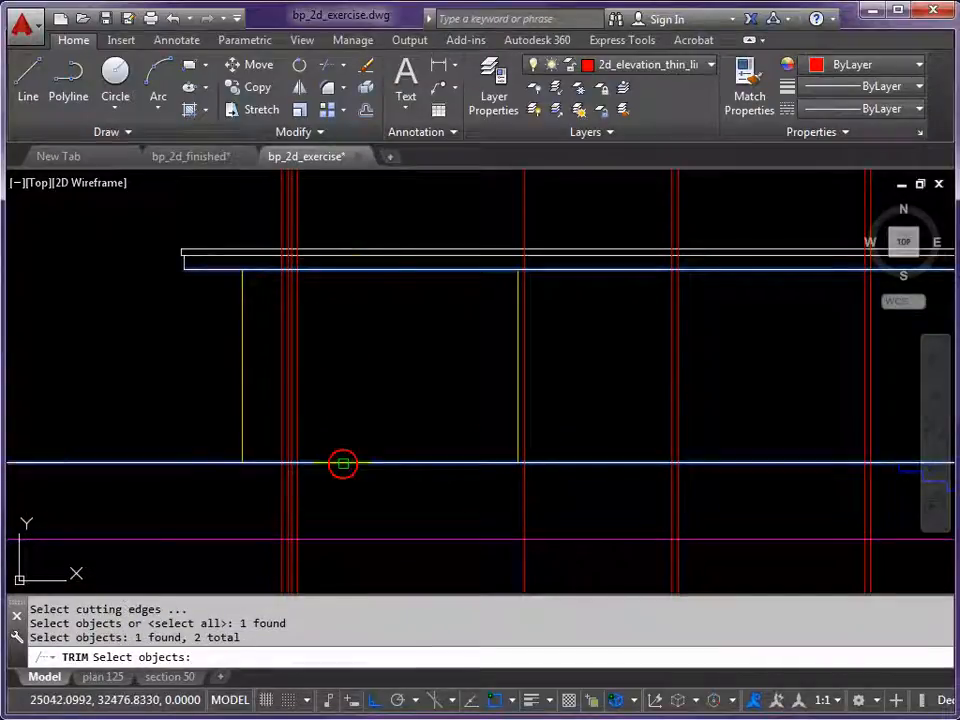
{"action": "key", "text": "Return"}
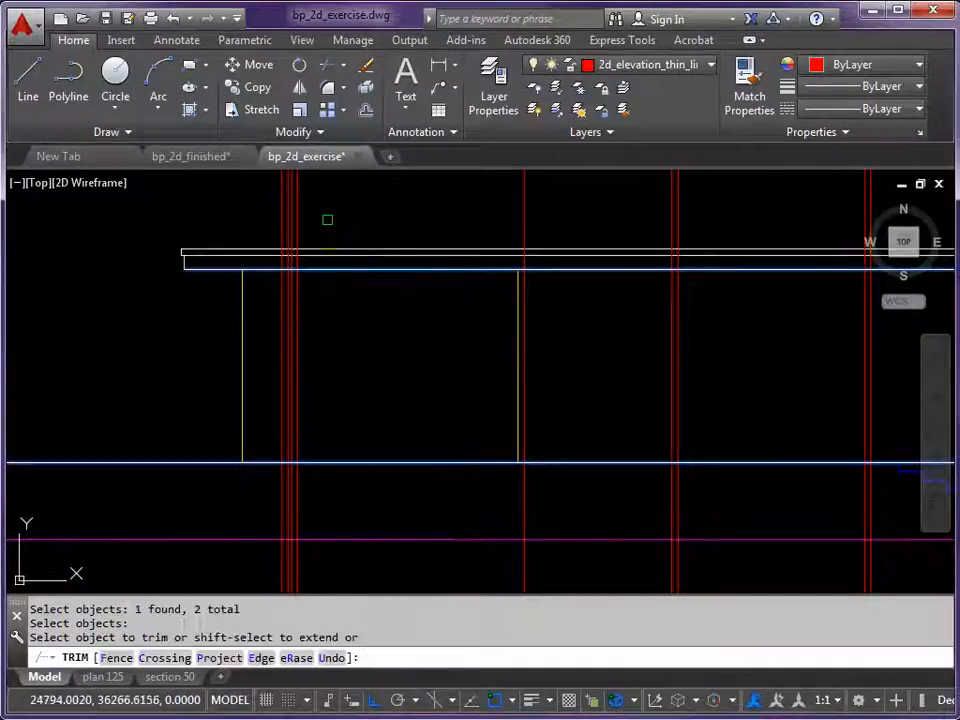
{"action": "left_click", "coordinate": [326, 212]}
{"action": "left_click", "coordinate": [262, 224]}
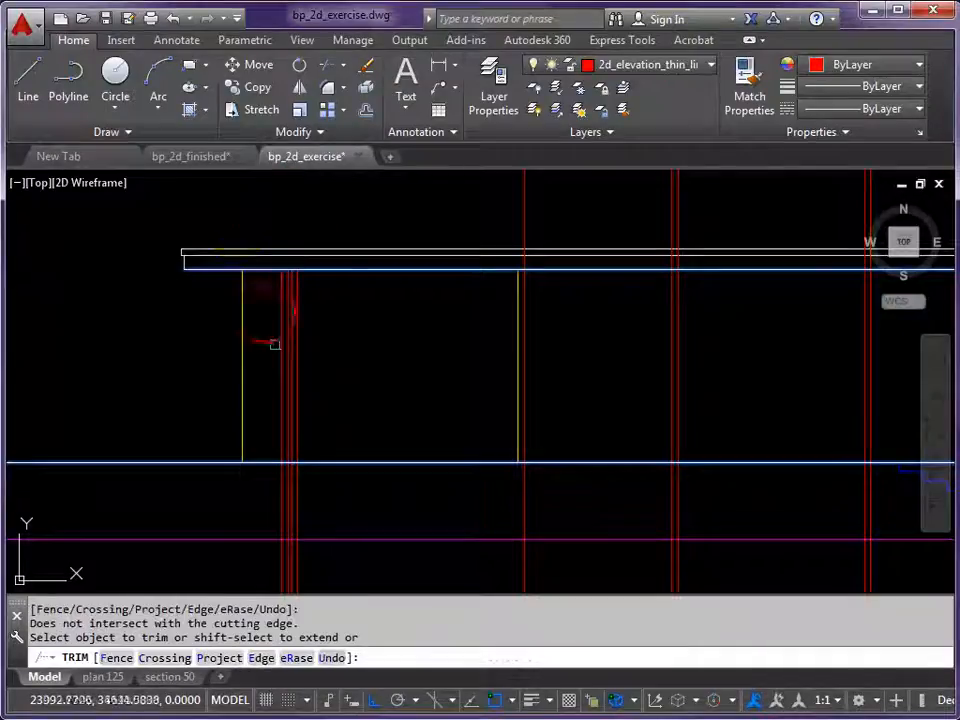
{"action": "left_click", "coordinate": [321, 486]}
{"action": "left_click", "coordinate": [240, 509]}
{"action": "key", "text": "Return"}
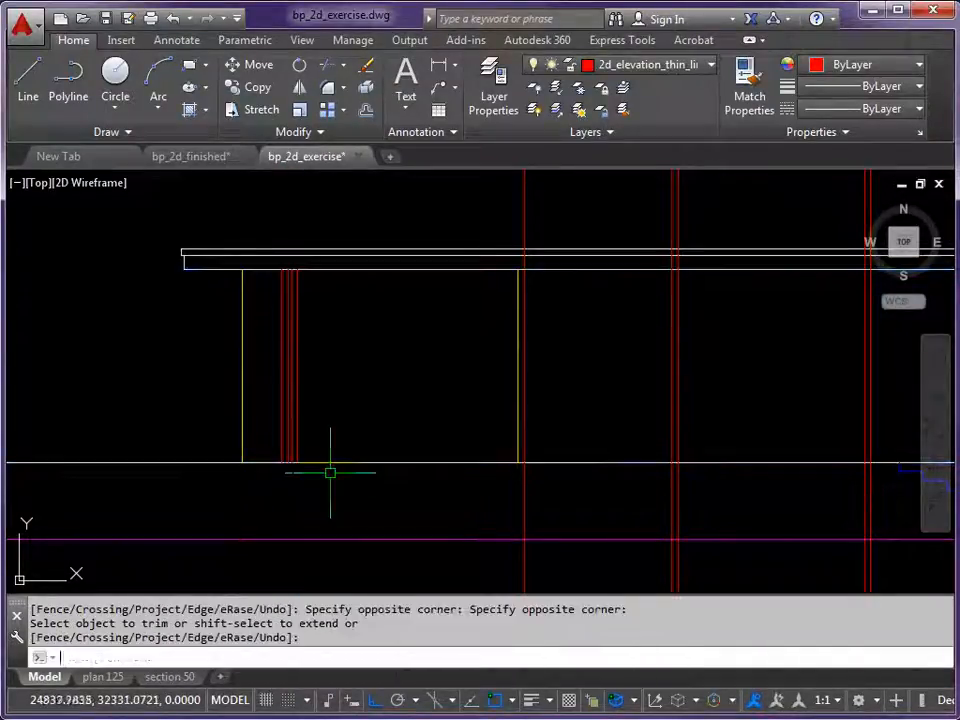
- Offset the roof's underside line 100 units downward and the podium's top line 100 units upward to form the glazing rails
{"action": "mouse_move", "coordinate": [664, 454]}
{"action": "middle_mouse_down"}
{"action": "mouse_move", "coordinate": [236, 422]}
{"action": "mouse_move", "coordinate": [375, 462]}
{"action": "middle_mouse_up"}
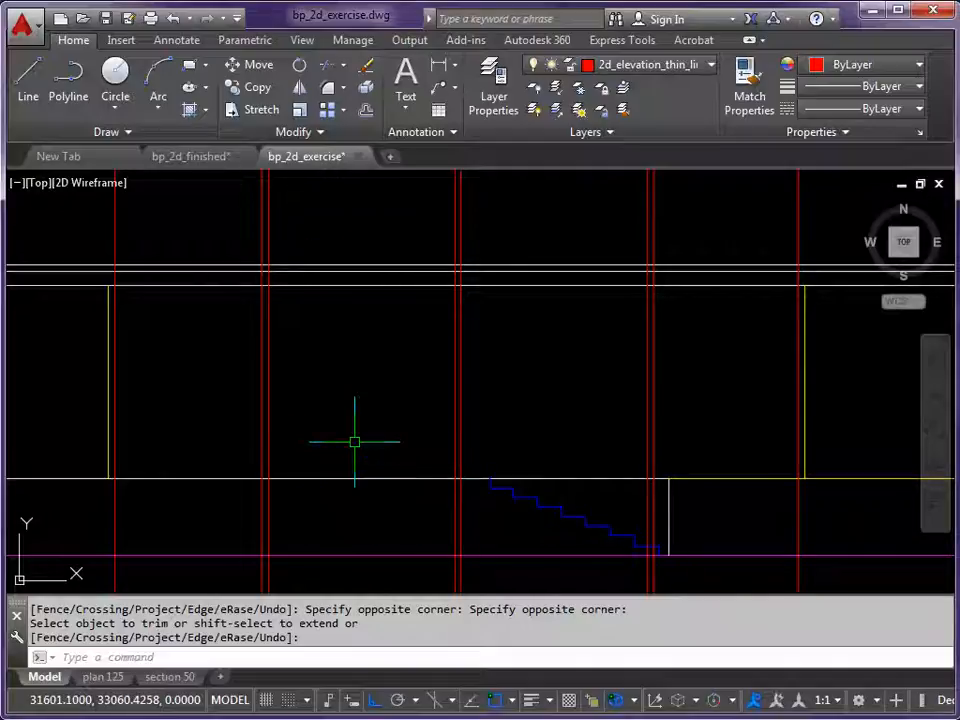
{"action": "type", "text": "o"}
{"action": "key", "text": "Return"}
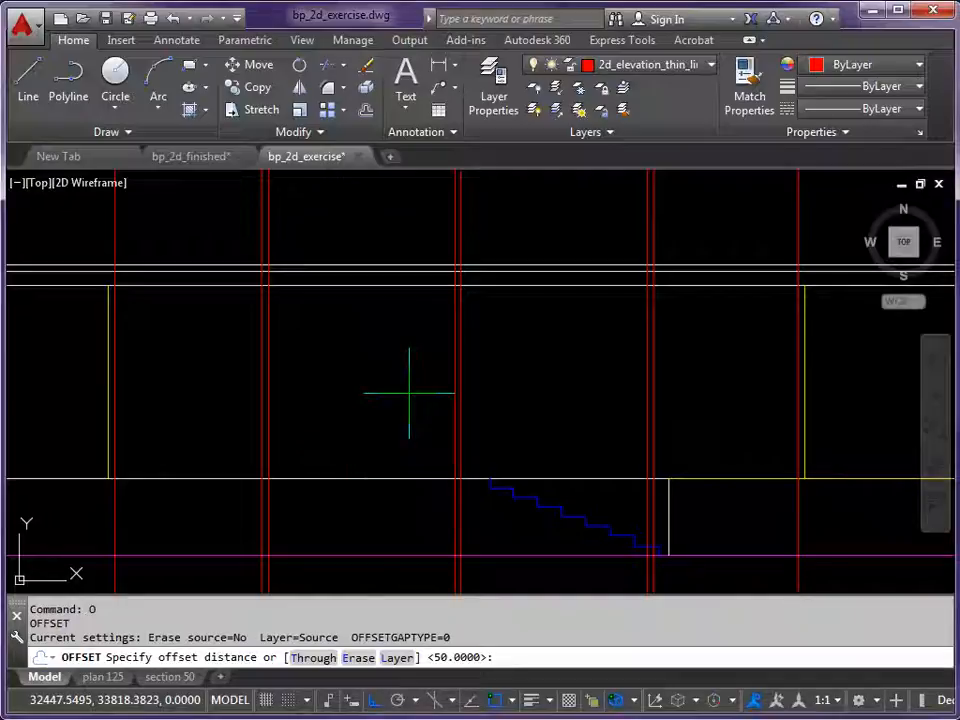
{"action": "key", "text": "Return"}
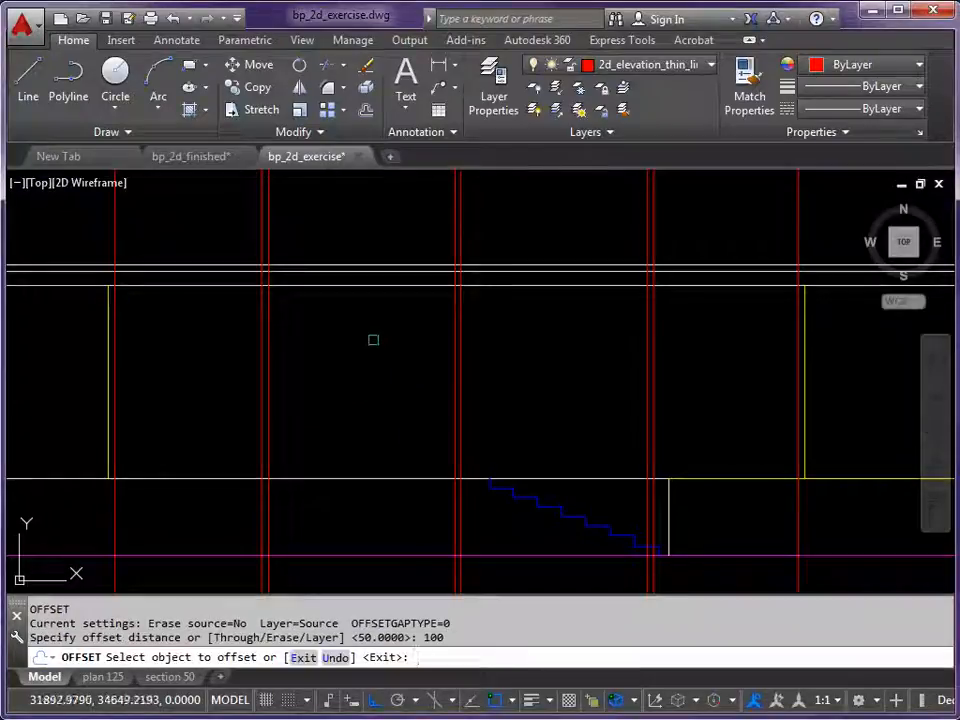
{"action": "left_click", "coordinate": [388, 284]}
{"action": "left_click", "coordinate": [377, 390]}
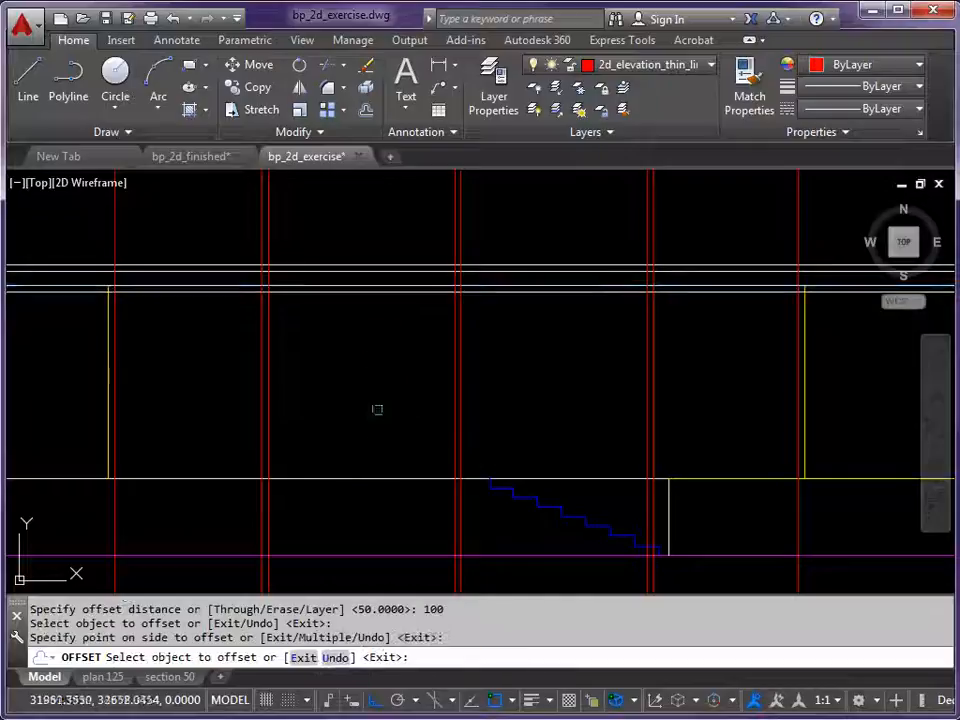
{"action": "left_click", "coordinate": [369, 477]}
{"action": "left_click", "coordinate": [380, 403]}
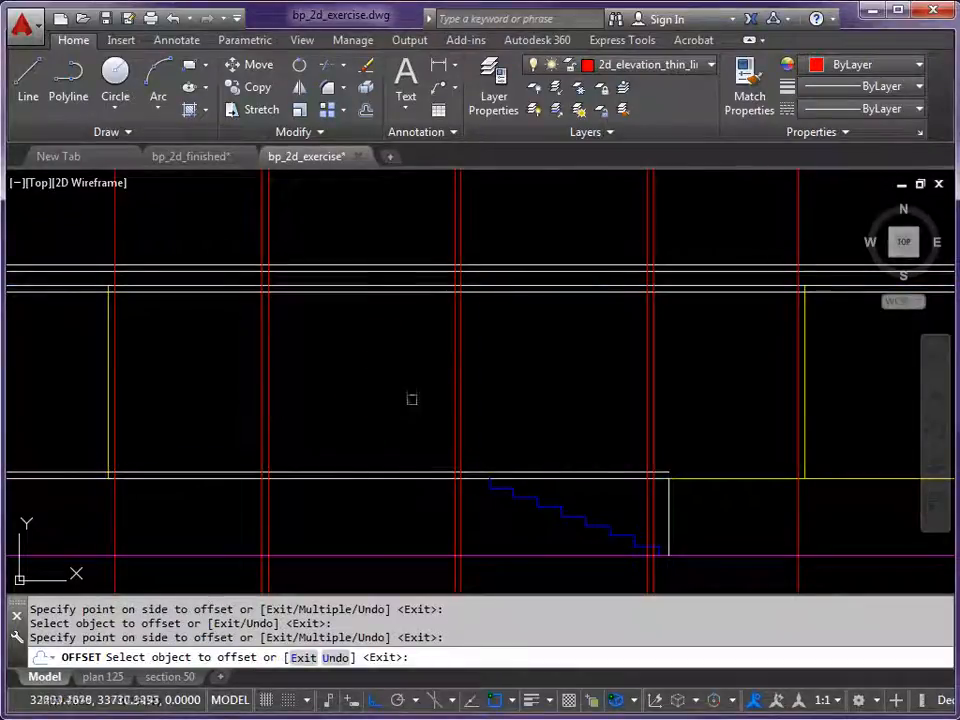
{"action": "key", "text": "Escape"}
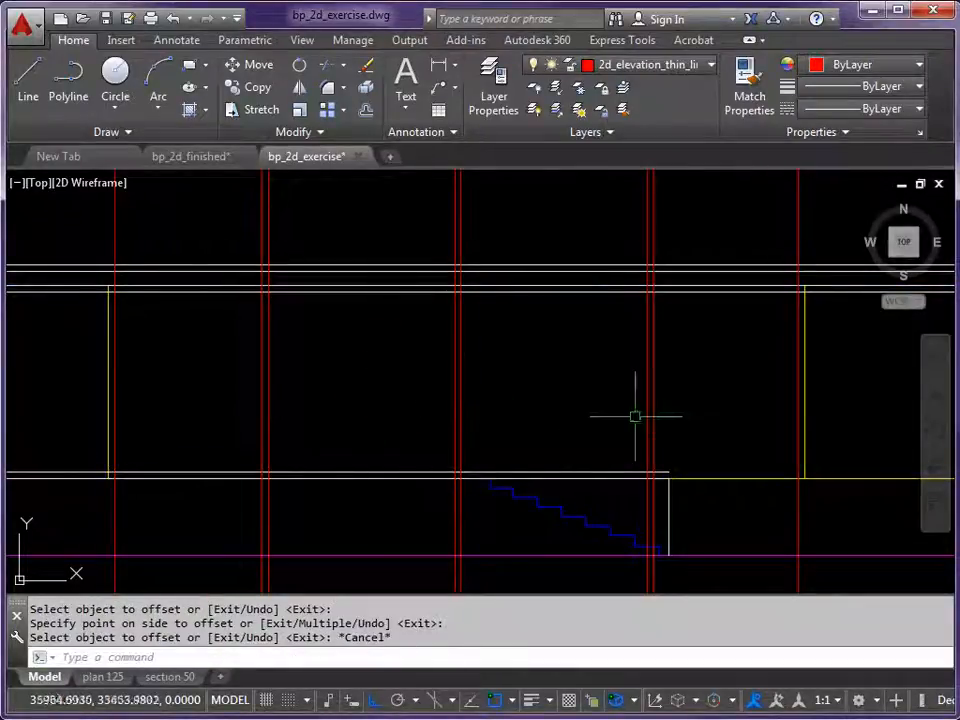
- Match the properties of both offset rail lines to a red vertical glazing-post line
{"action": "left_click", "coordinate": [750, 82]}
{"action": "left_click", "coordinate": [654, 345]}
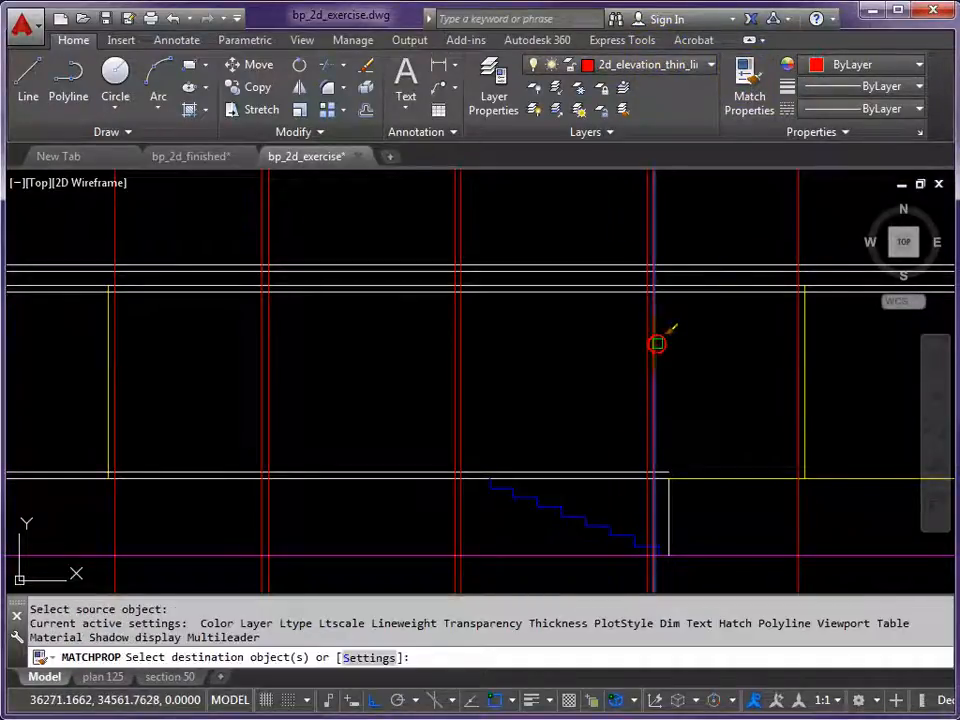
{"action": "left_click", "coordinate": [706, 289]}
{"action": "left_click", "coordinate": [575, 471]}
{"action": "key", "text": "Return"}
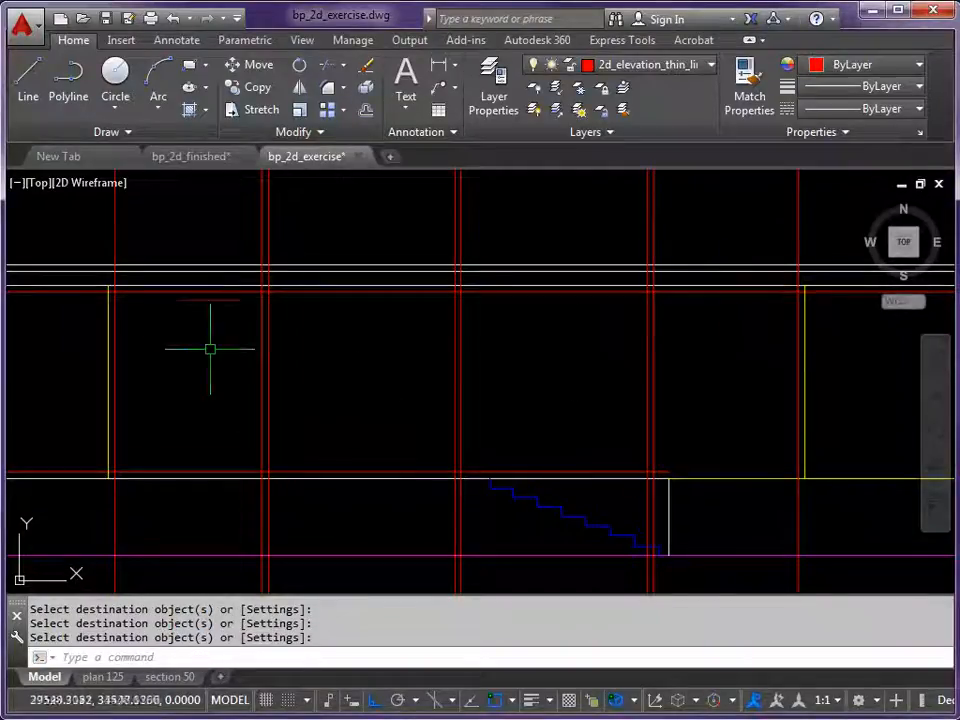
- Fillet the bottom and top rails with the rightmost glazing line into sharp corners
{"action": "type", "text": "F"}
{"action": "key", "text": "Return"}
{"action": "left_click", "coordinate": [663, 470]}
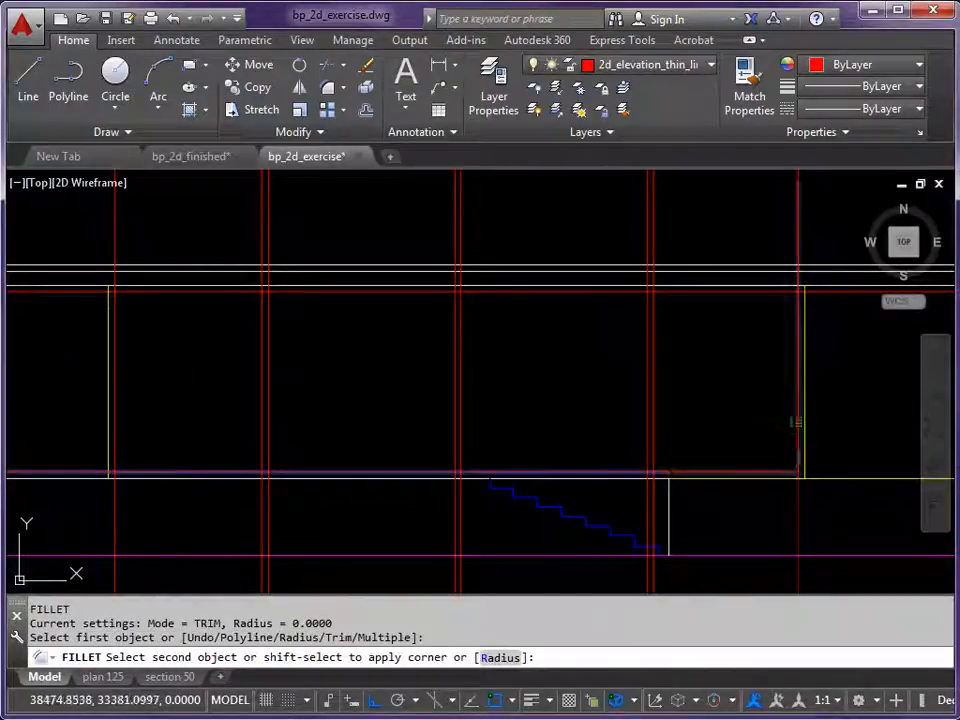
{"action": "left_click", "coordinate": [795, 380]}
{"action": "key", "text": "space"}
{"action": "left_click", "coordinate": [798, 318]}
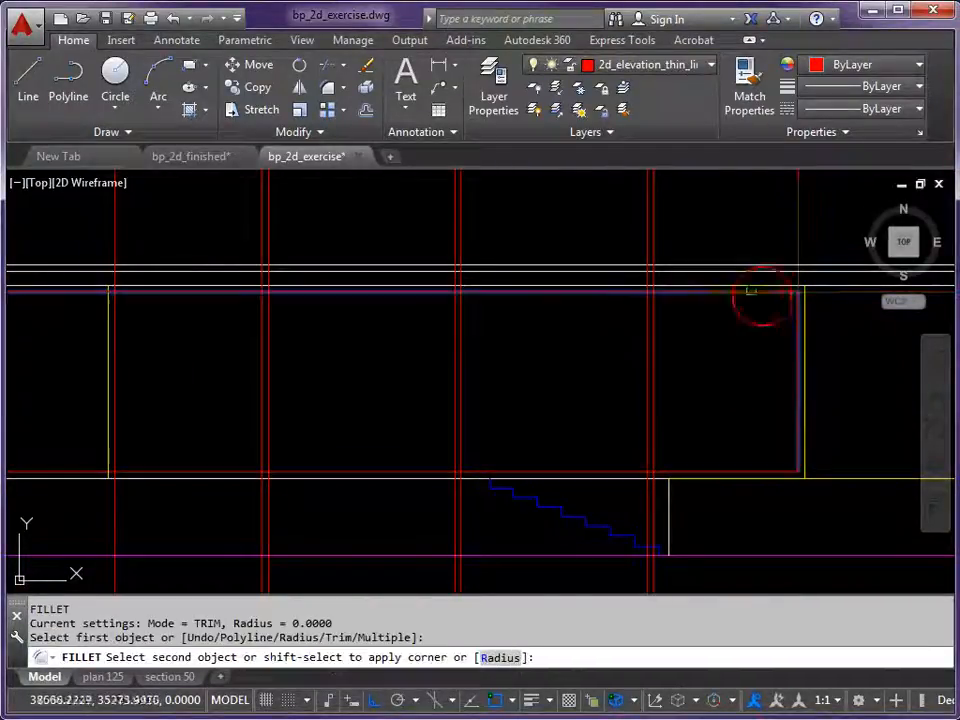
{"action": "left_click", "coordinate": [739, 292]}
- Fillet the top and bottom rails with the leftmost glazing line into sharp corners, closing the glazing frame
{"action": "key", "text": "space"}
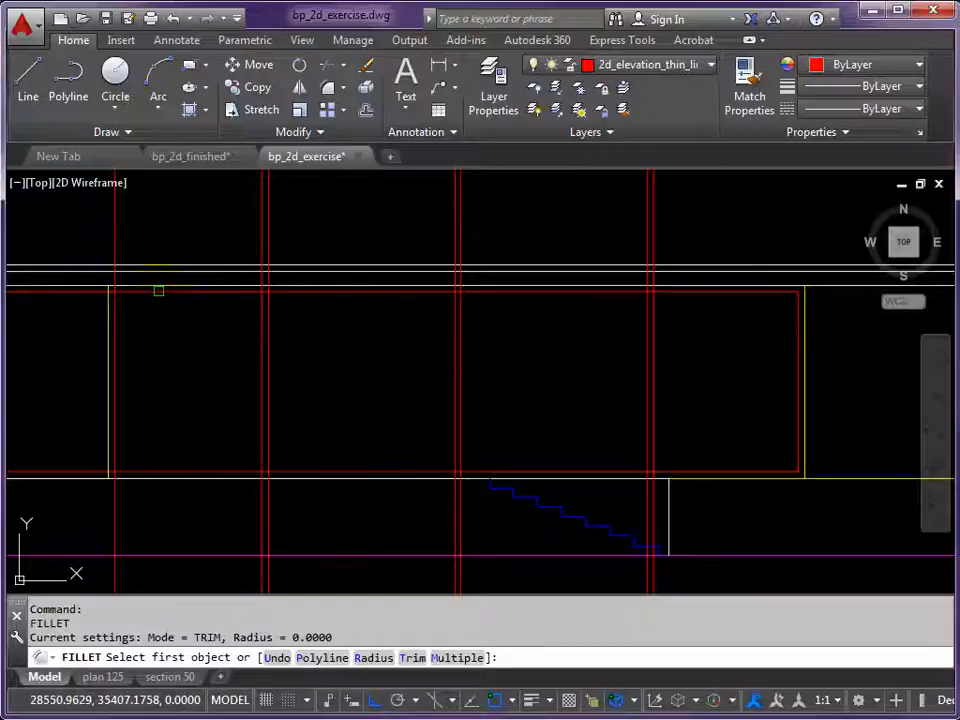
{"action": "left_click", "coordinate": [150, 292]}
{"action": "left_click", "coordinate": [114, 336]}
{"action": "key", "text": "space"}
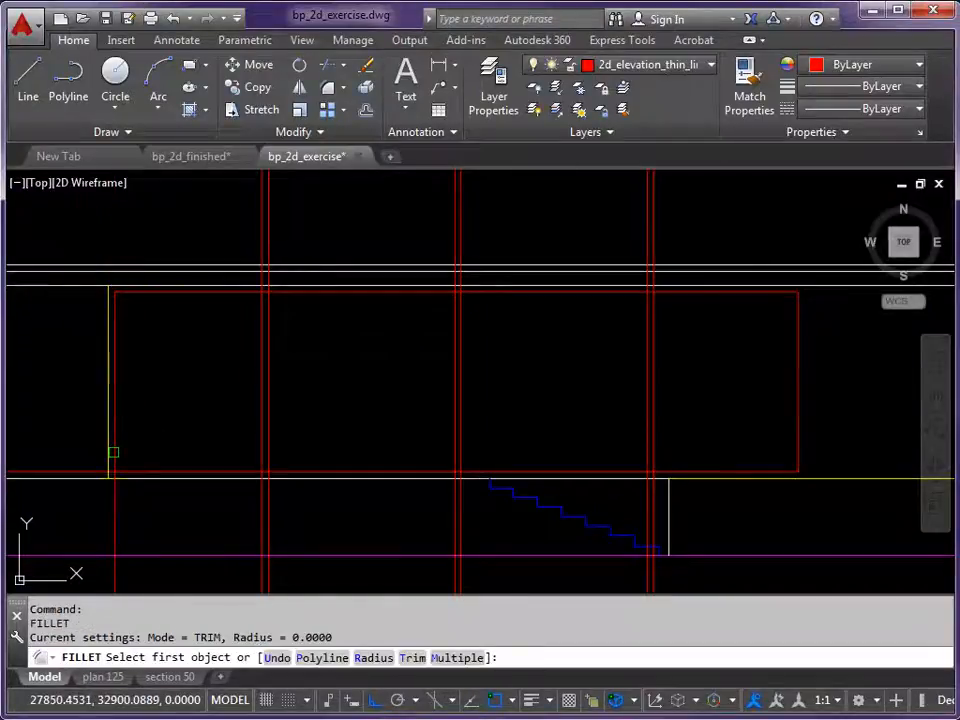
{"action": "left_click", "coordinate": [157, 471]}
{"action": "left_click", "coordinate": [160, 471]}
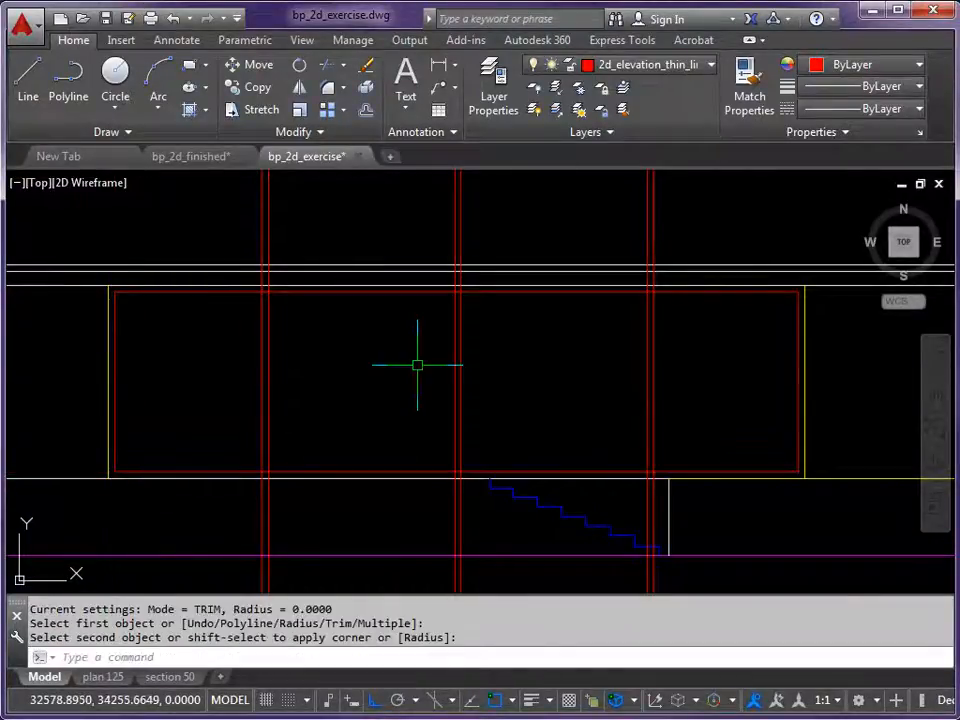
- Trim the three pairs of glazing-post lines above the top rail and below the bottom rail
{"action": "key", "text": "space"}
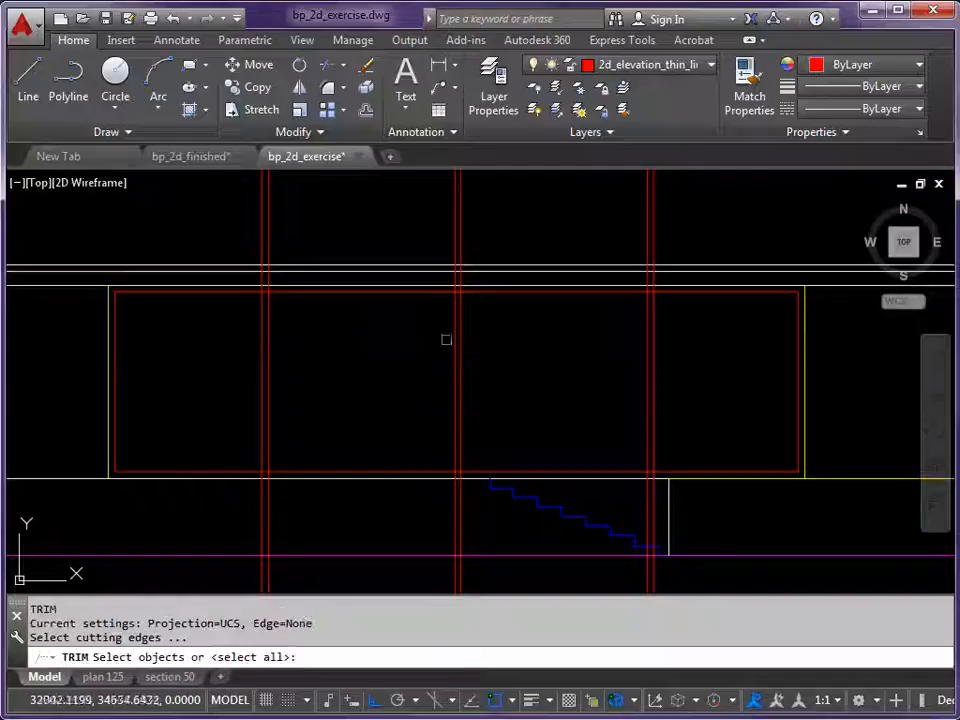
{"action": "left_click", "coordinate": [508, 295]}
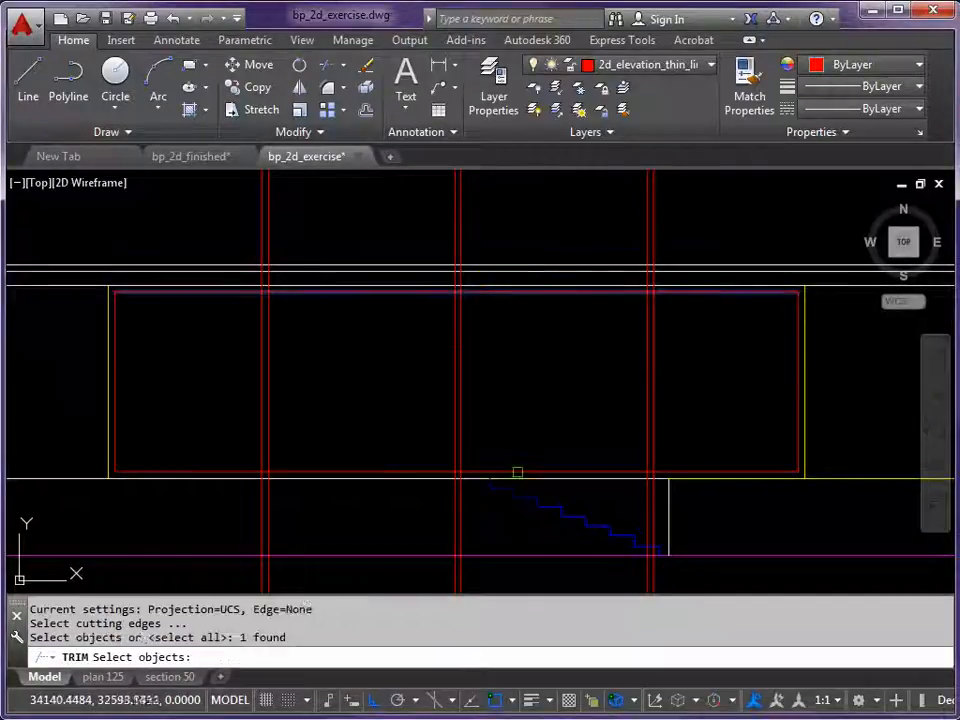
{"action": "left_click", "coordinate": [517, 470]}
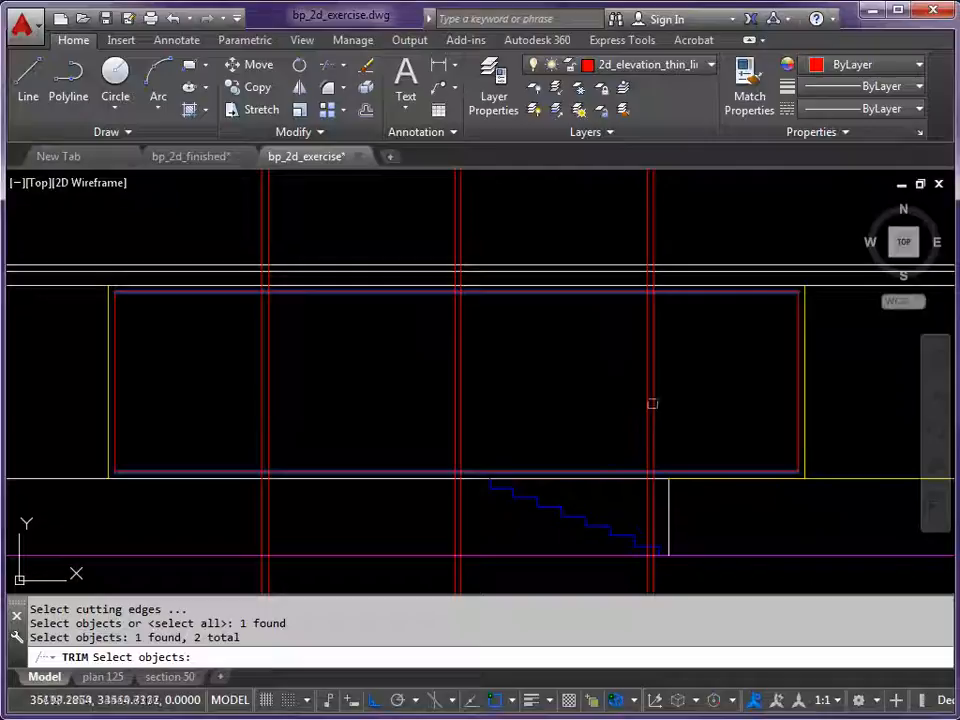
{"action": "key", "text": "space"}
{"action": "left_click", "coordinate": [671, 286]}
{"action": "left_click", "coordinate": [681, 204]}
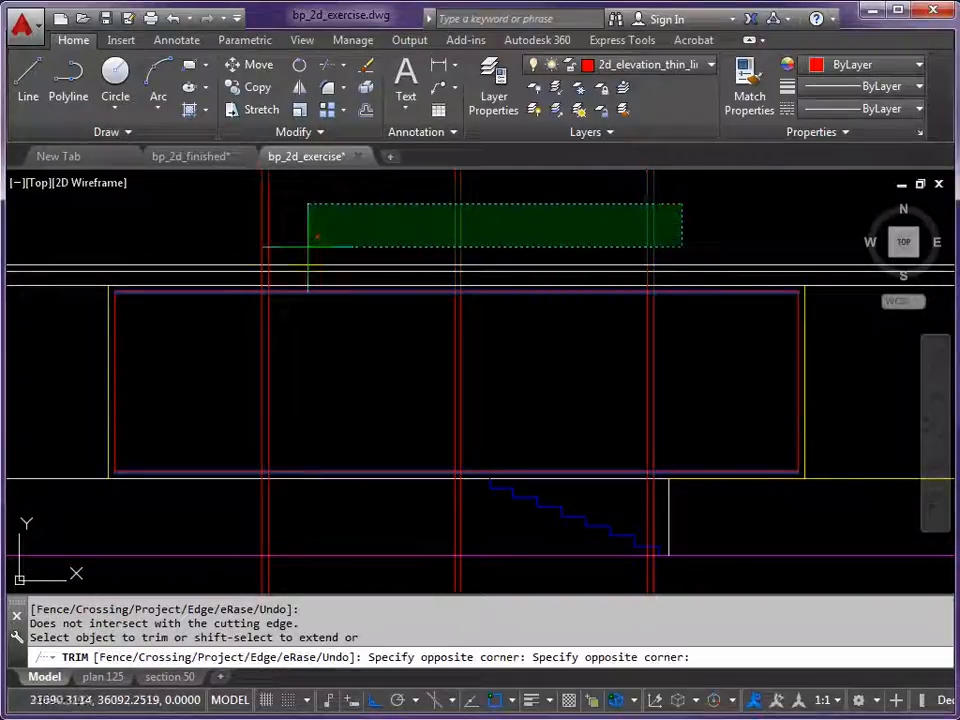
{"action": "left_click", "coordinate": [208, 251]}
{"action": "middle_click_drag", "start_coordinate": [557, 540], "coordinate": [540, 443]}
{"action": "left_click", "coordinate": [669, 502]}
{"action": "left_click", "coordinate": [223, 574]}
{"action": "middle_click_drag", "start_coordinate": [336, 435], "coordinate": [384, 520]}
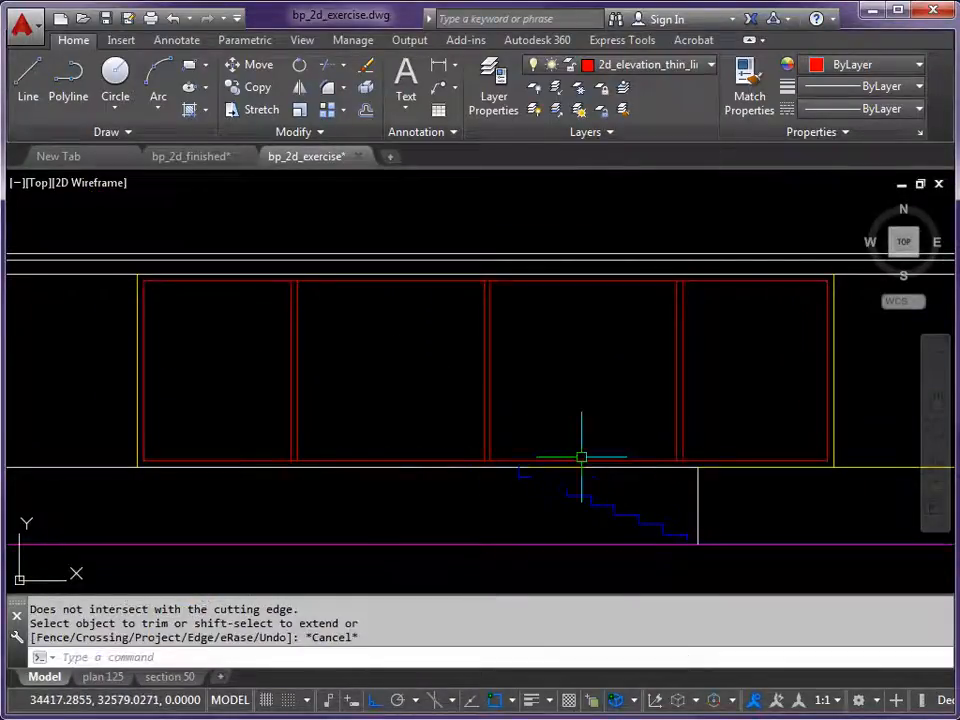
- Trim the top rail between the two lines of each glazing post, using the six post lines as cutting edges
{"action": "scroll", "coordinate": [622, 450], "scroll_direction": "up", "scroll_amount": 2}
{"action": "middle_click_drag", "start_coordinate": [636, 437], "coordinate": [638, 511]}
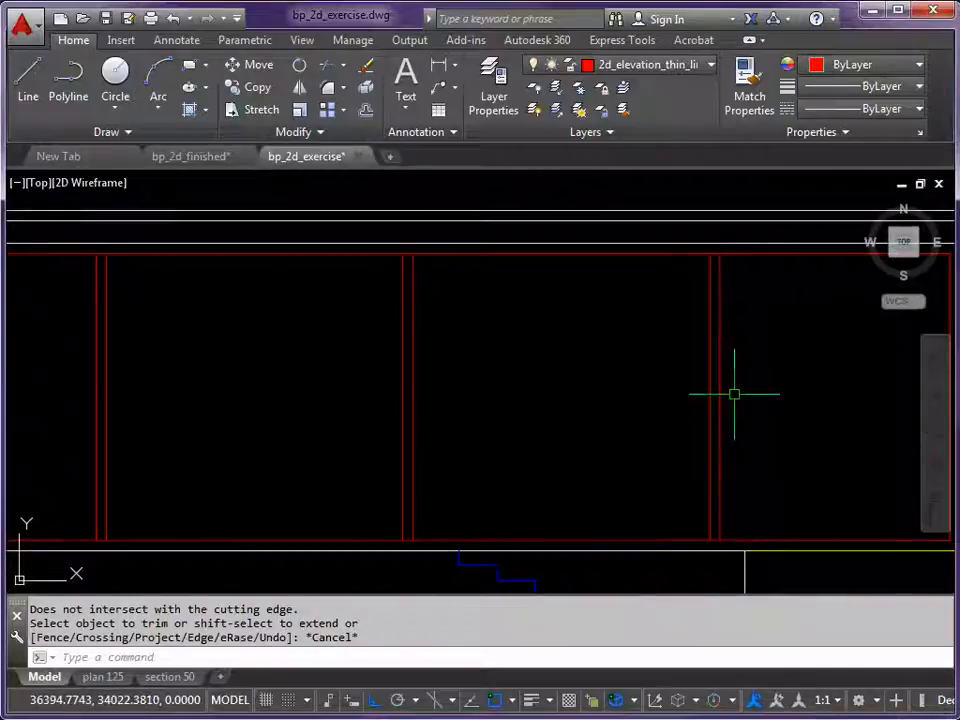
{"action": "middle_click_drag", "start_coordinate": [734, 394], "coordinate": [639, 399]}
{"action": "key", "text": "Escape"}
{"action": "key", "text": "Escape"}
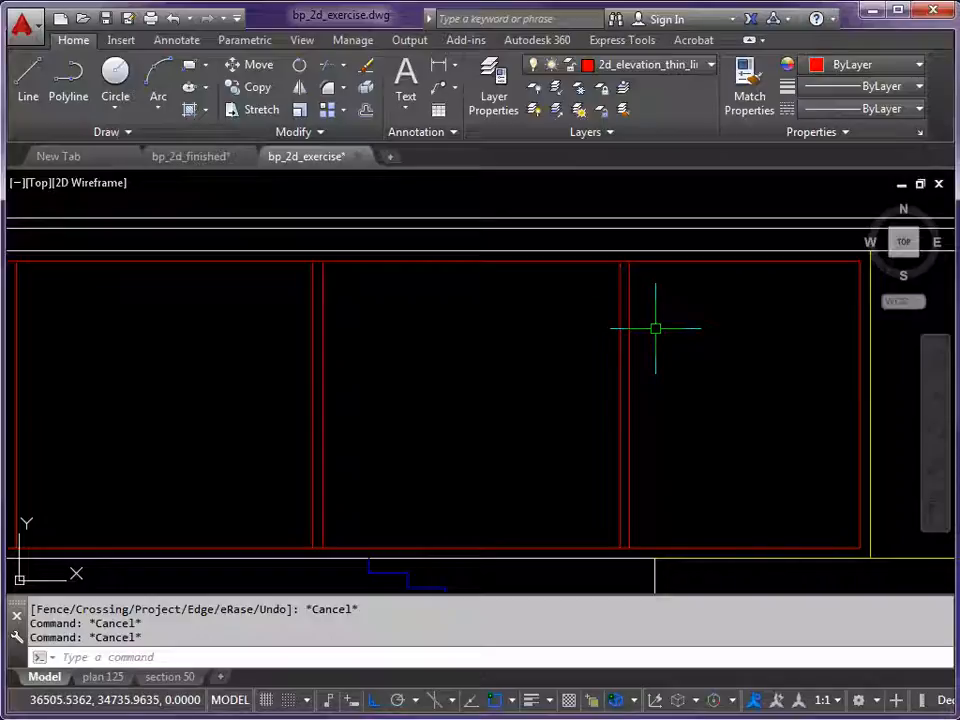
{"action": "type", "text": "TR"}
{"action": "key", "text": "Return"}
{"action": "scroll", "coordinate": [650, 340], "scroll_direction": "down", "scroll_amount": 3}
{"action": "left_click", "coordinate": [693, 341]}
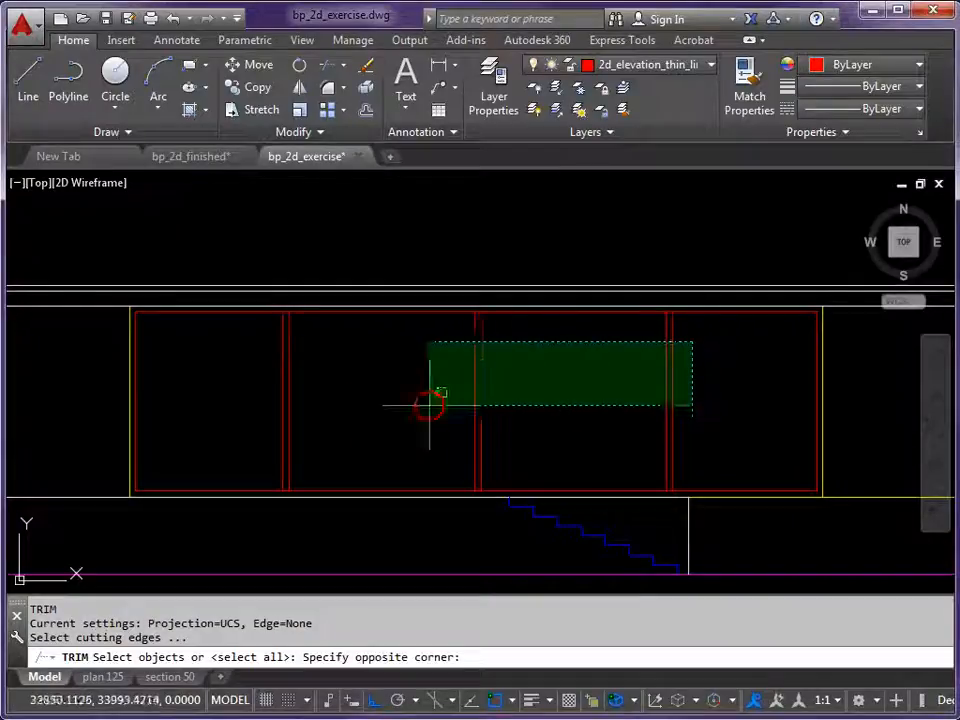
{"action": "left_click", "coordinate": [248, 431]}
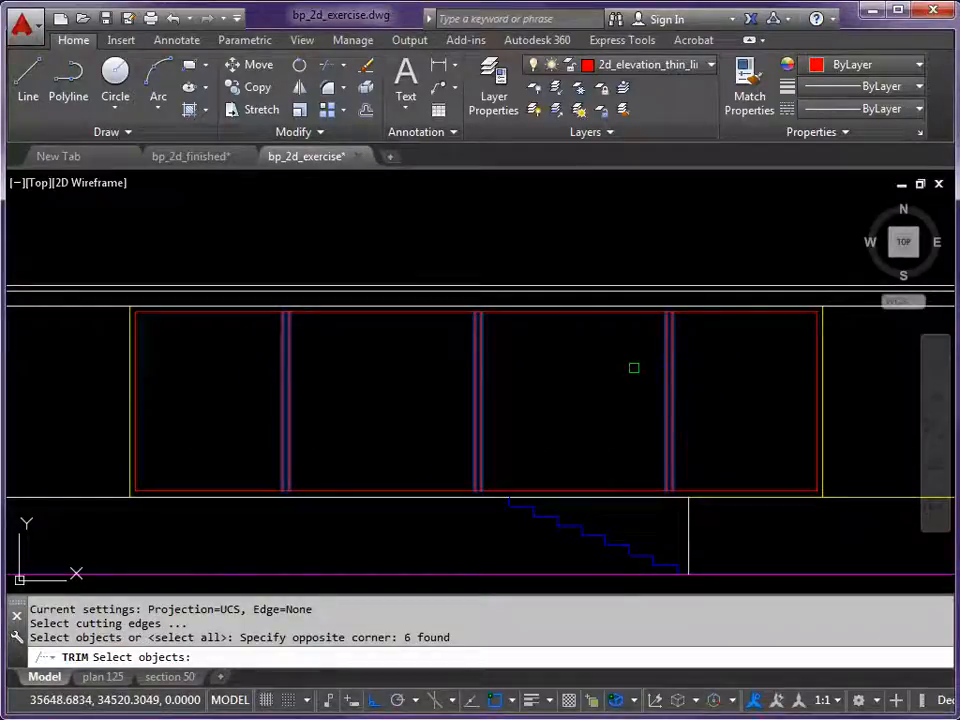
{"action": "key", "text": "Return"}
{"action": "left_click", "coordinate": [677, 313]}
{"action": "scroll", "coordinate": [654, 300], "scroll_direction": "up", "scroll_amount": 4}
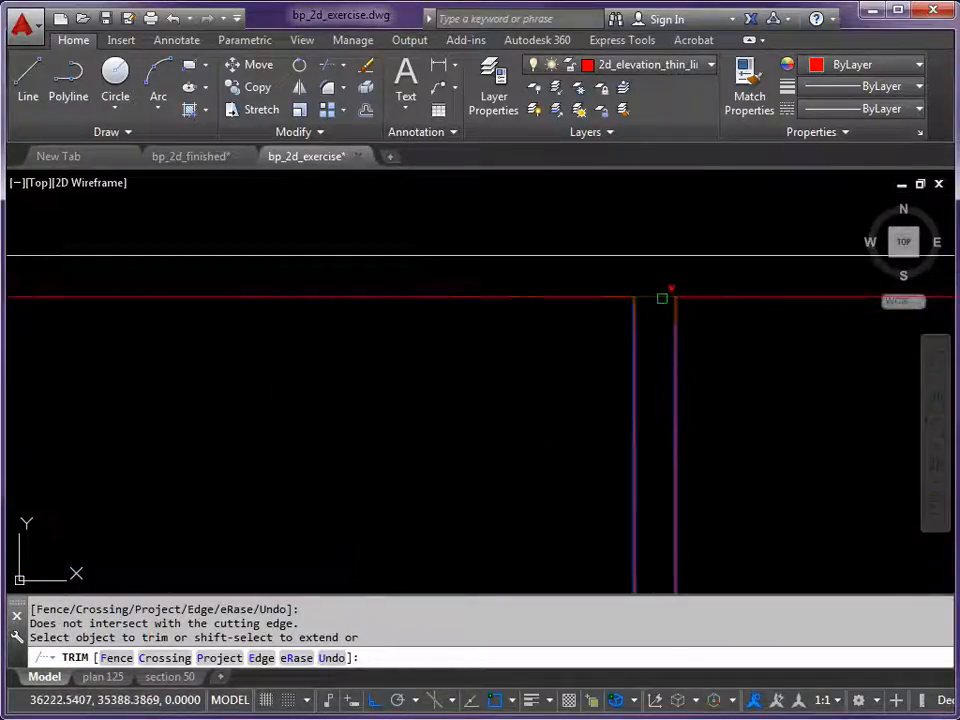
{"action": "scroll", "coordinate": [588, 334], "scroll_direction": "down", "scroll_amount": 2}
{"action": "middle_click_drag", "start_coordinate": [401, 354], "coordinate": [688, 354]}
{"action": "left_click", "coordinate": [424, 321]}
{"action": "left_click", "coordinate": [416, 321]}
{"action": "middle_click_drag", "start_coordinate": [258, 372], "coordinate": [762, 367]}
{"action": "scroll", "coordinate": [413, 319], "scroll_direction": "up", "scroll_amount": 2}
- Trim the bottom rail between the two lines of each of the three glazing posts
{"action": "scroll", "coordinate": [470, 392], "scroll_direction": "down", "scroll_amount": 3}
{"action": "middle_click_drag", "start_coordinate": [452, 532], "coordinate": [420, 407]}
{"action": "scroll", "coordinate": [418, 395], "scroll_direction": "up", "scroll_amount": 2}
{"action": "left_click", "coordinate": [417, 393]}
{"action": "left_click", "coordinate": [446, 396]}
{"action": "middle_click_drag", "start_coordinate": [747, 377], "coordinate": [321, 375]}
{"action": "left_click", "coordinate": [468, 393]}
{"action": "left_click", "coordinate": [467, 393]}
{"action": "middle_click_drag", "start_coordinate": [750, 374], "coordinate": [281, 375]}
{"action": "scroll", "coordinate": [494, 396], "scroll_direction": "up", "scroll_amount": 2}
{"action": "left_click", "coordinate": [463, 392]}
{"action": "left_click", "coordinate": [452, 388]}
{"action": "scroll", "coordinate": [459, 339], "scroll_direction": "down", "scroll_amount": 4}
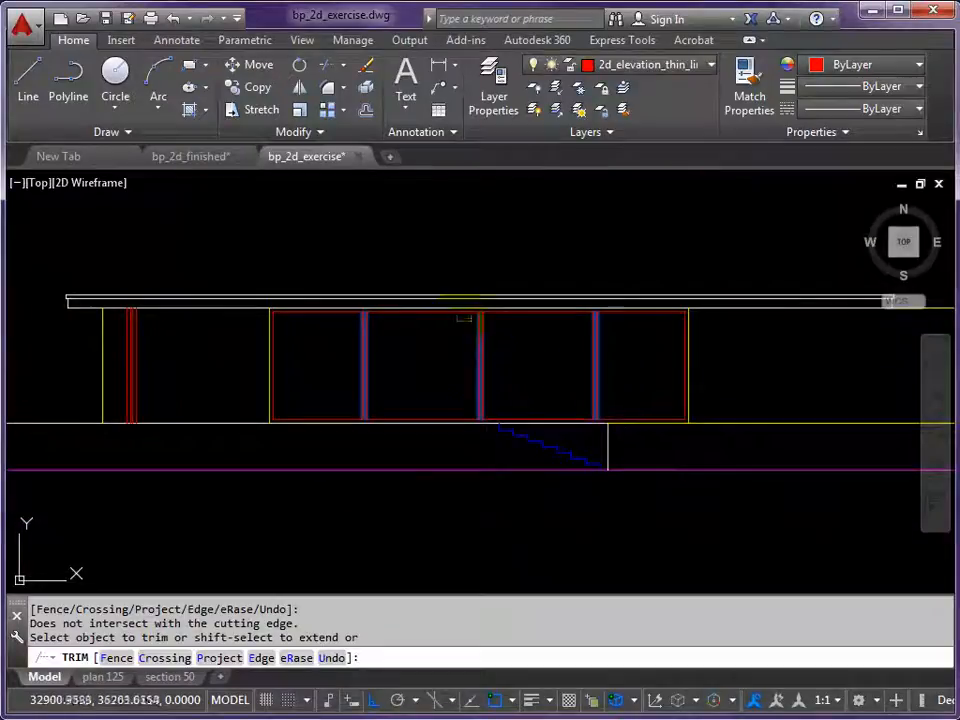
{"action": "key", "text": "Escape"}
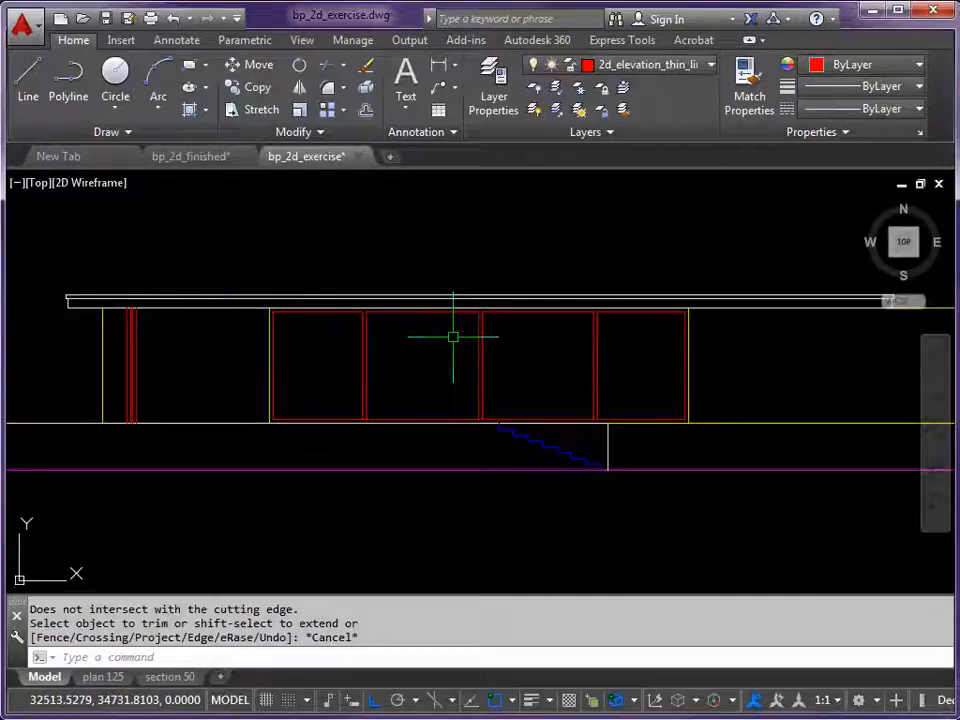
- Draw a vertical projection line from the right end of the plan wall near the lower double door up to the glazing's top rail
{"action": "scroll", "coordinate": [453, 337], "scroll_direction": "down", "scroll_amount": 2}
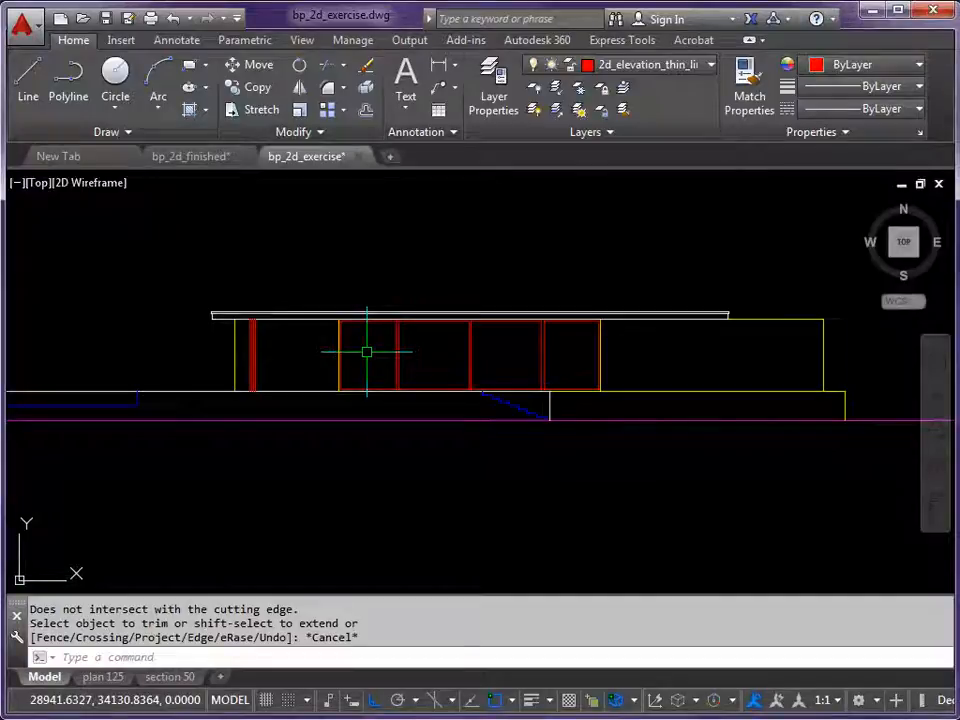
{"action": "scroll", "coordinate": [367, 352], "scroll_direction": "down", "scroll_amount": 2}
{"action": "middle_click_drag", "start_coordinate": [373, 439], "coordinate": [363, 302]}
{"action": "middle_click_drag", "start_coordinate": [354, 477], "coordinate": [354, 335]}
{"action": "scroll", "coordinate": [389, 482], "scroll_direction": "up", "scroll_amount": 4}
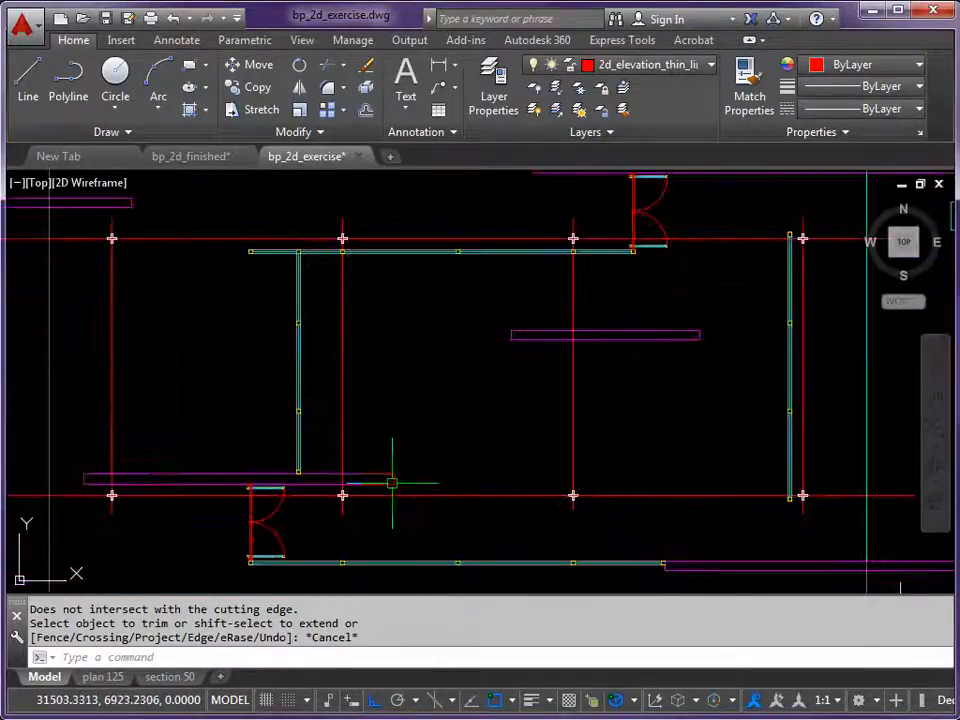
{"action": "type", "text": "L"}
{"action": "key", "text": "Return"}
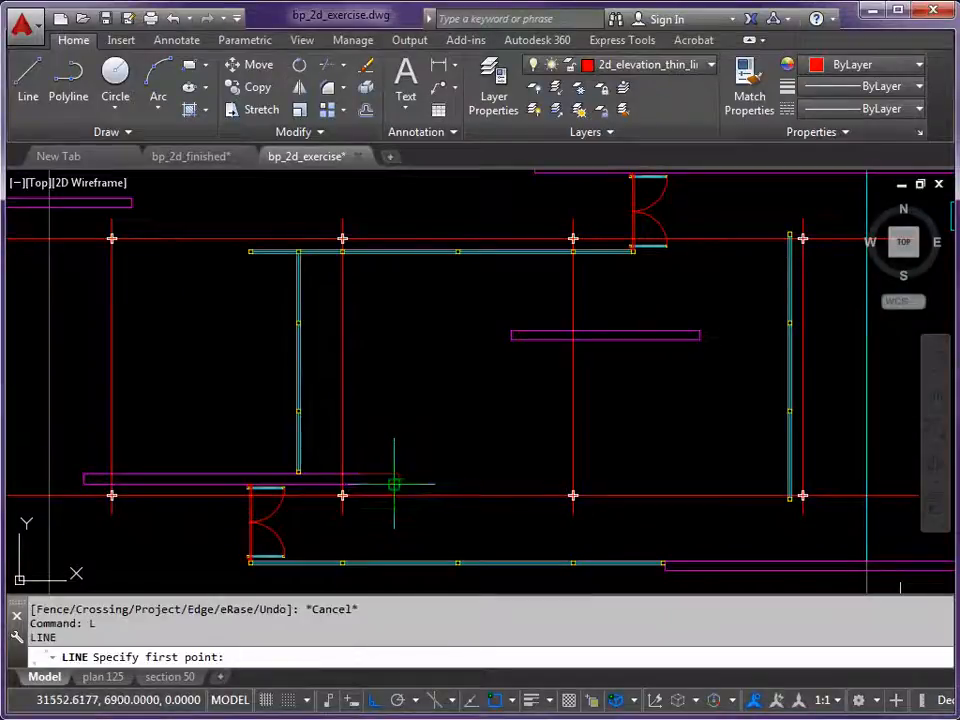
{"action": "left_click", "coordinate": [394, 484]}
{"action": "scroll", "coordinate": [411, 383], "scroll_direction": "down", "scroll_amount": 4}
{"action": "middle_click_drag", "start_coordinate": [426, 272], "coordinate": [402, 497]}
{"action": "middle_click_drag", "start_coordinate": [372, 336], "coordinate": [358, 424]}
{"action": "scroll", "coordinate": [366, 330], "scroll_direction": "up", "scroll_amount": 4}
{"action": "middle_click_drag", "start_coordinate": [357, 290], "coordinate": [468, 330]}
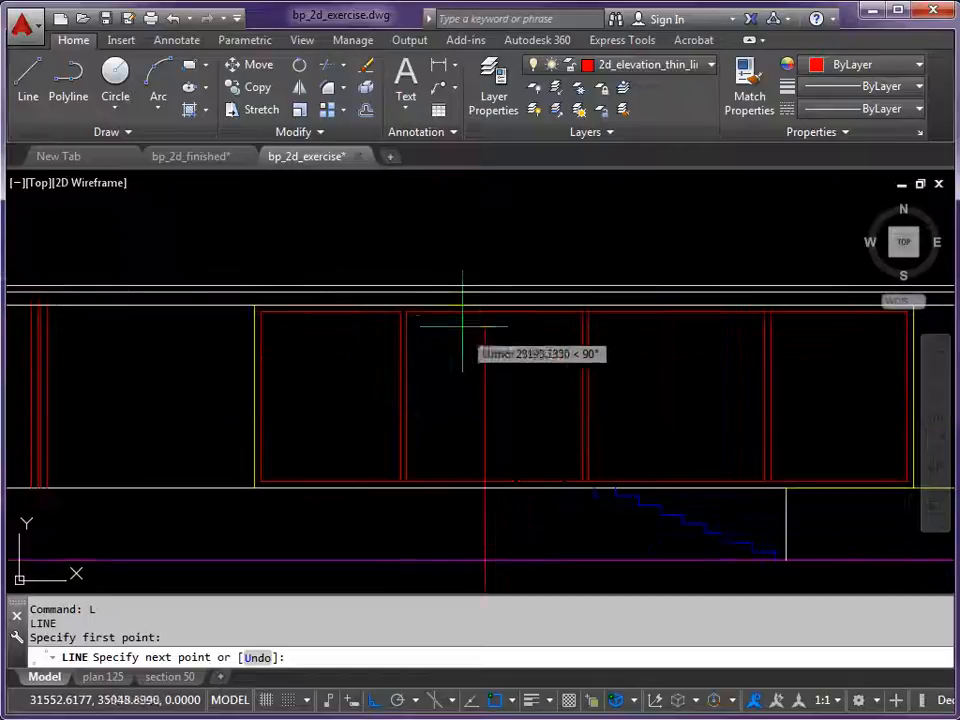
{"action": "left_click", "coordinate": [484, 312]}
{"action": "key", "text": "Return"}
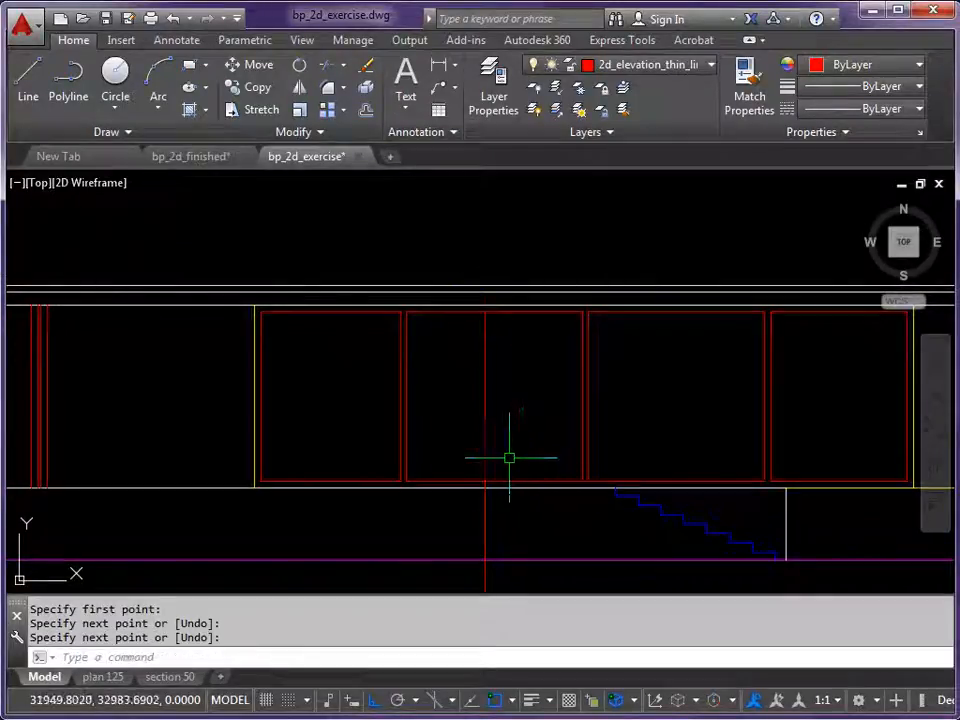
- Trim the projected wall-end line below the glazing's bottom rail, using that rail as the cutting edge
{"action": "type", "text": "TR"}
{"action": "key", "text": "Return"}
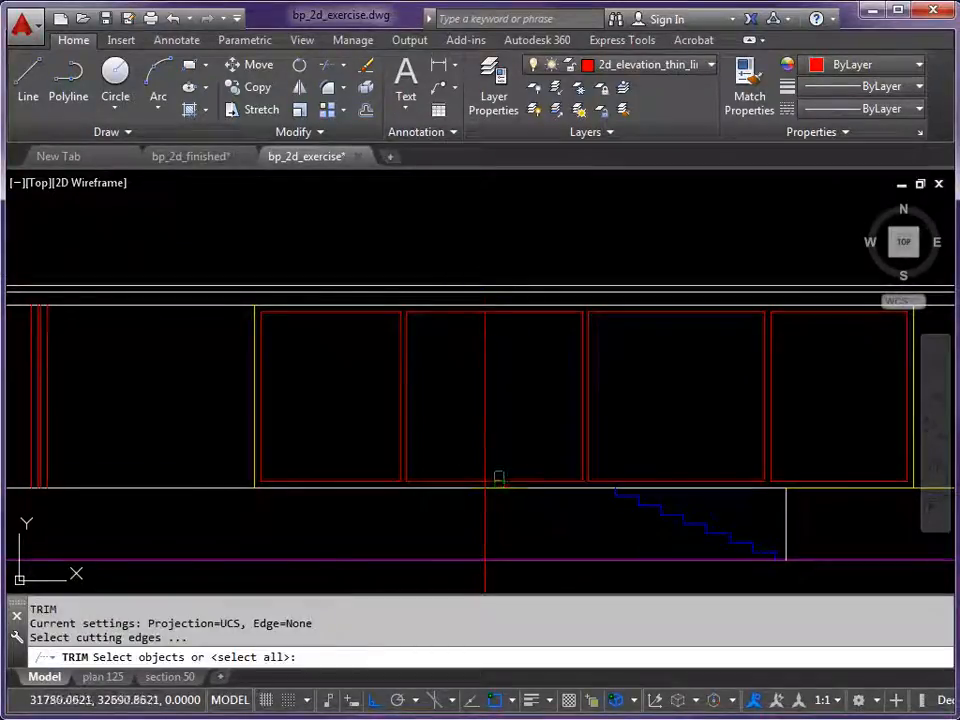
{"action": "left_click", "coordinate": [500, 482]}
{"action": "key", "text": "Return"}
{"action": "left_click", "coordinate": [485, 520]}
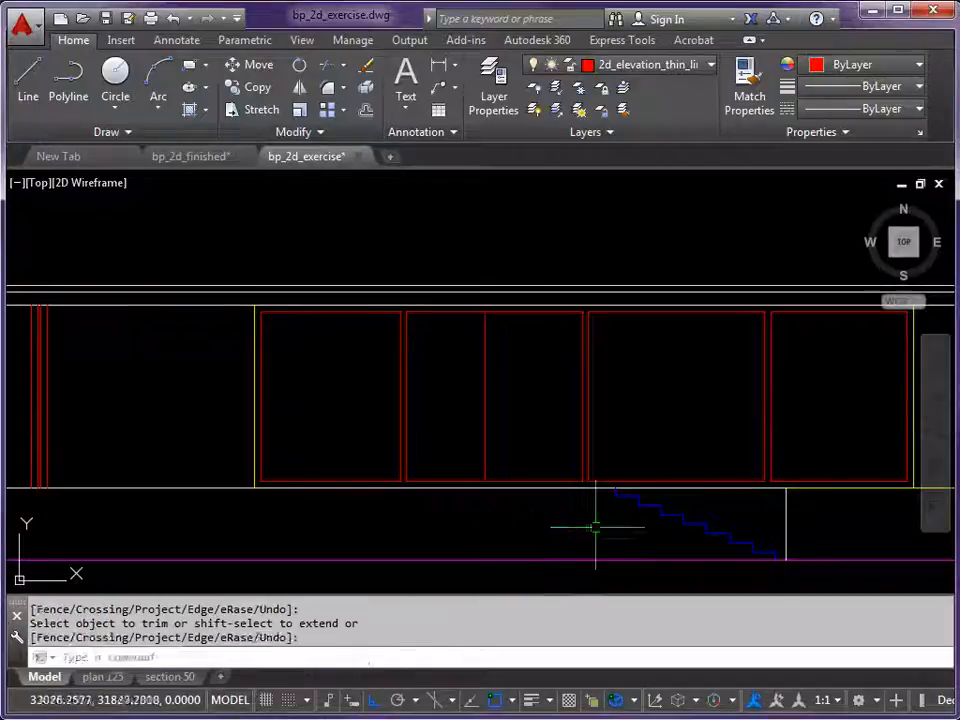
- Match the properties of the wall-end line inside the second glazing bay to those of the blue stair line
{"action": "left_click", "coordinate": [749, 80]}
{"action": "left_click", "coordinate": [651, 502]}
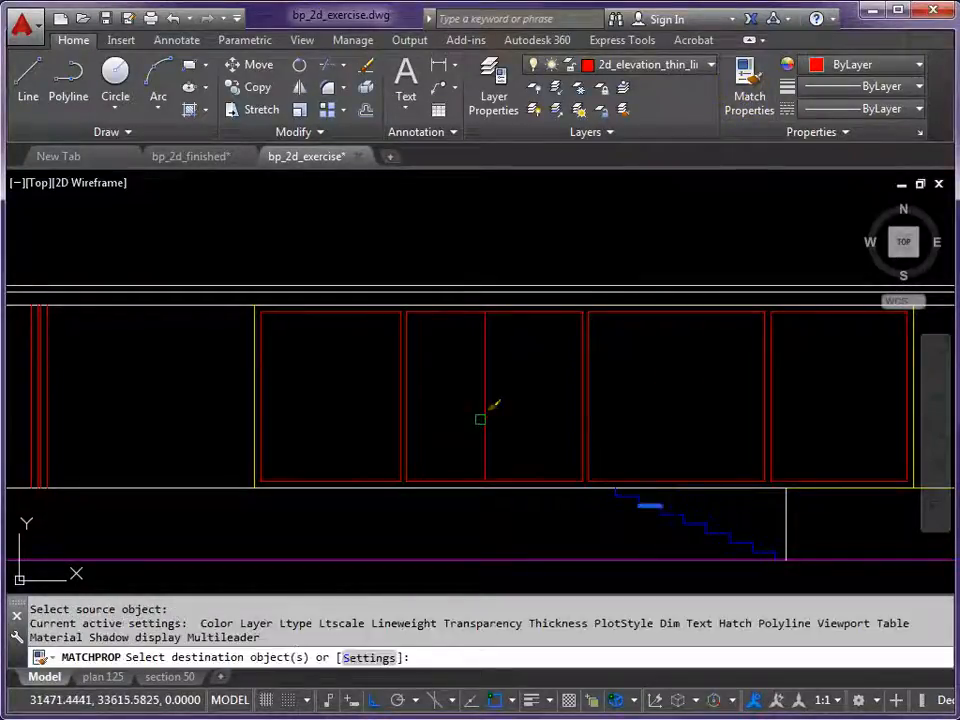
{"action": "left_click", "coordinate": [485, 418]}
{"action": "key", "text": "Escape"}
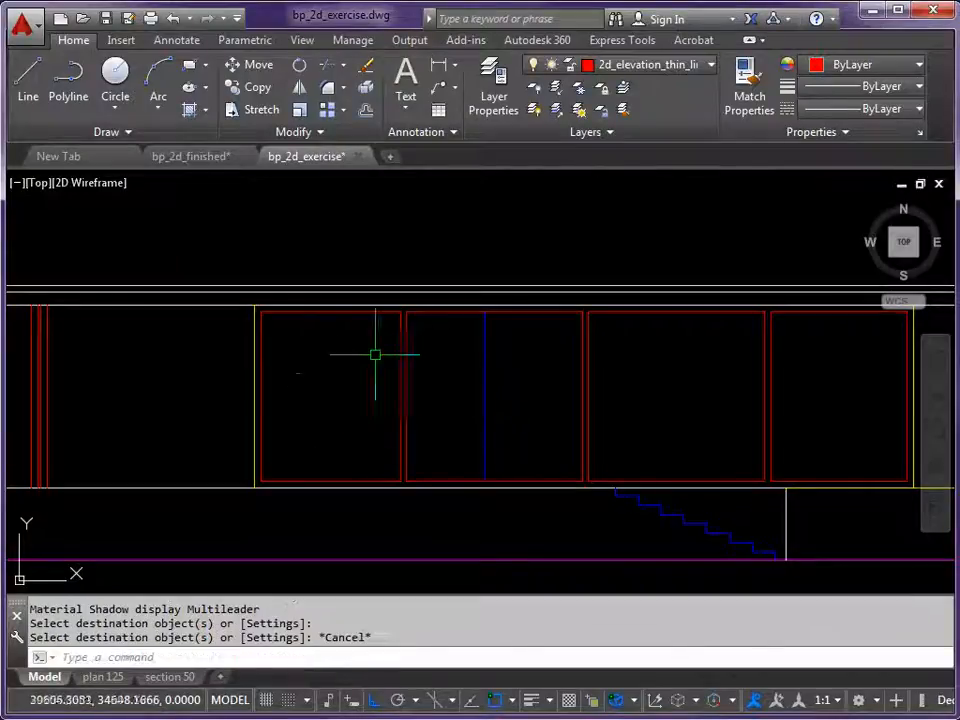
- Copy the plan bench with its row of square supports about 20282 units straight up, onto the elevation above the podium line
{"action": "scroll", "coordinate": [445, 389], "scroll_direction": "down", "scroll_amount": 4}
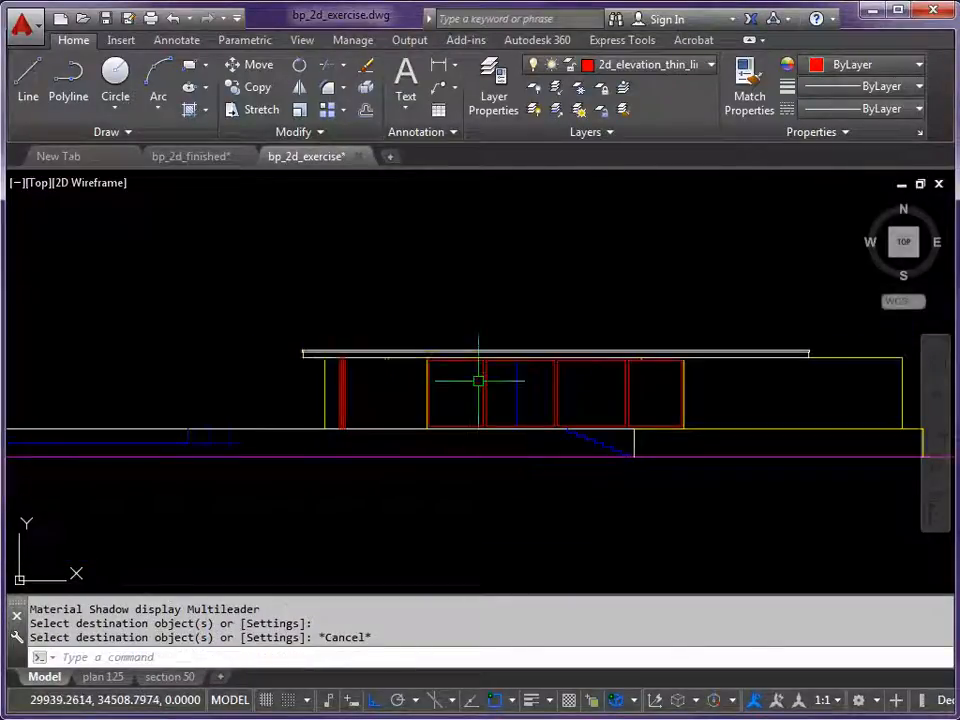
{"action": "scroll", "coordinate": [446, 395], "scroll_direction": "down", "scroll_amount": 3}
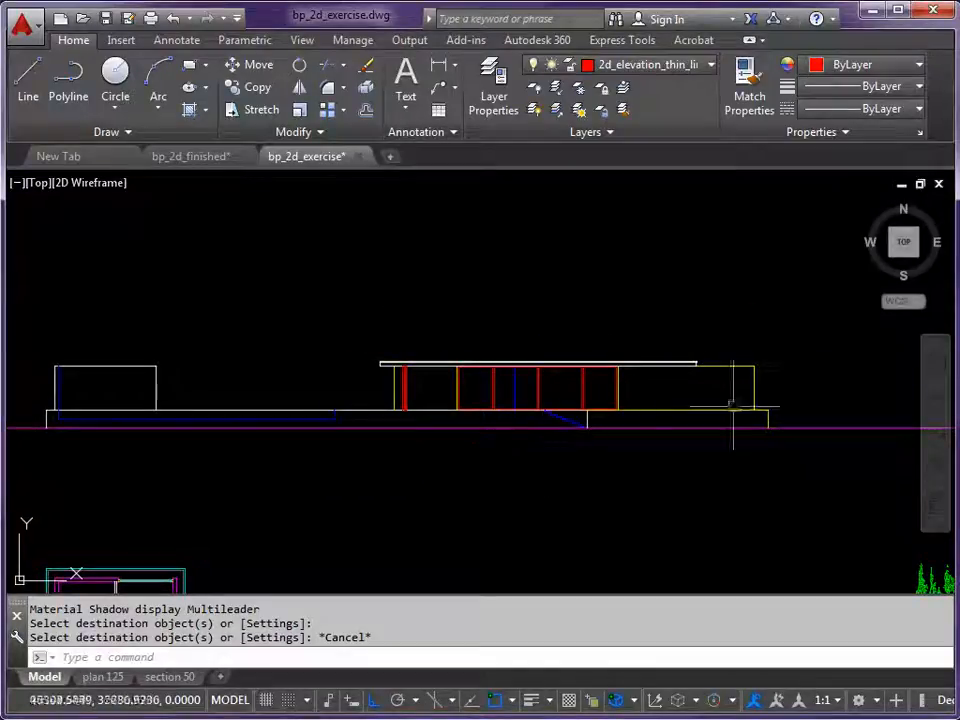
{"action": "middle_click_drag", "start_coordinate": [381, 371], "coordinate": [492, 298]}
{"action": "middle_click_drag", "start_coordinate": [343, 464], "coordinate": [343, 365]}
{"action": "middle_click_drag", "start_coordinate": [346, 483], "coordinate": [362, 435]}
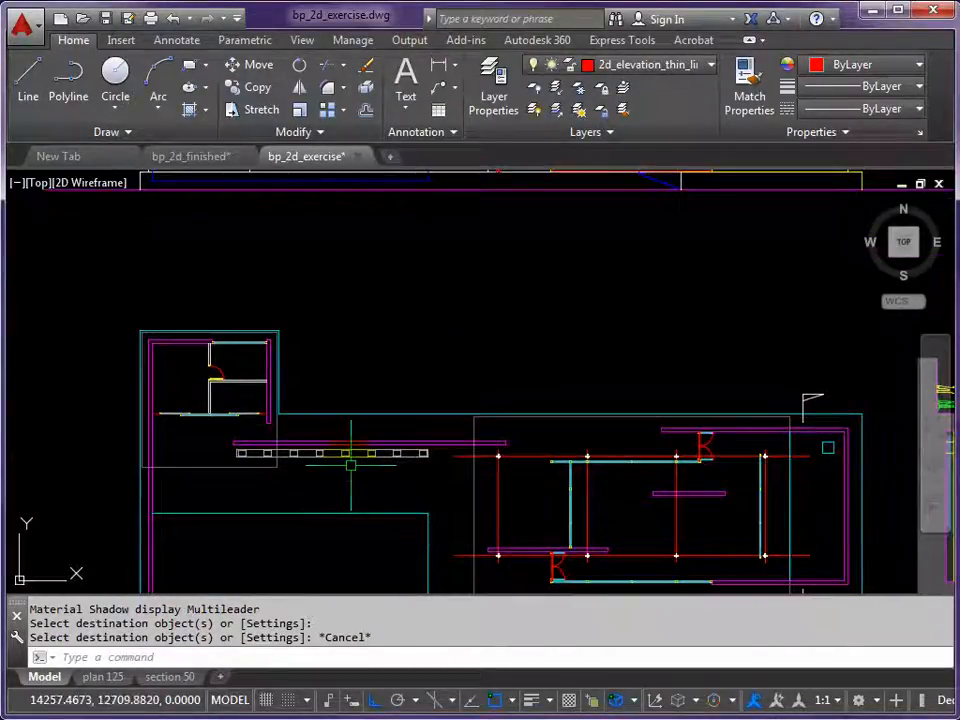
{"action": "middle_click_drag", "start_coordinate": [352, 465], "coordinate": [379, 531]}
{"action": "key", "text": "Escape"}
{"action": "type", "text": "cp"}
{"action": "key", "text": "Return"}
{"action": "scroll", "coordinate": [237, 545], "scroll_direction": "up", "scroll_amount": 2}
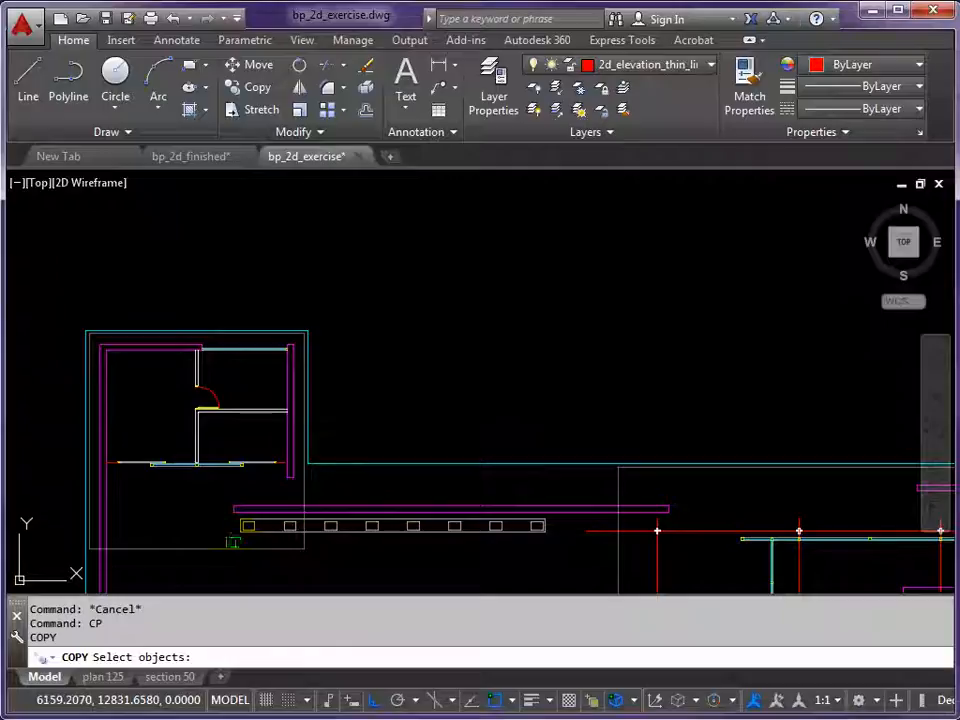
{"action": "left_click", "coordinate": [233, 543]}
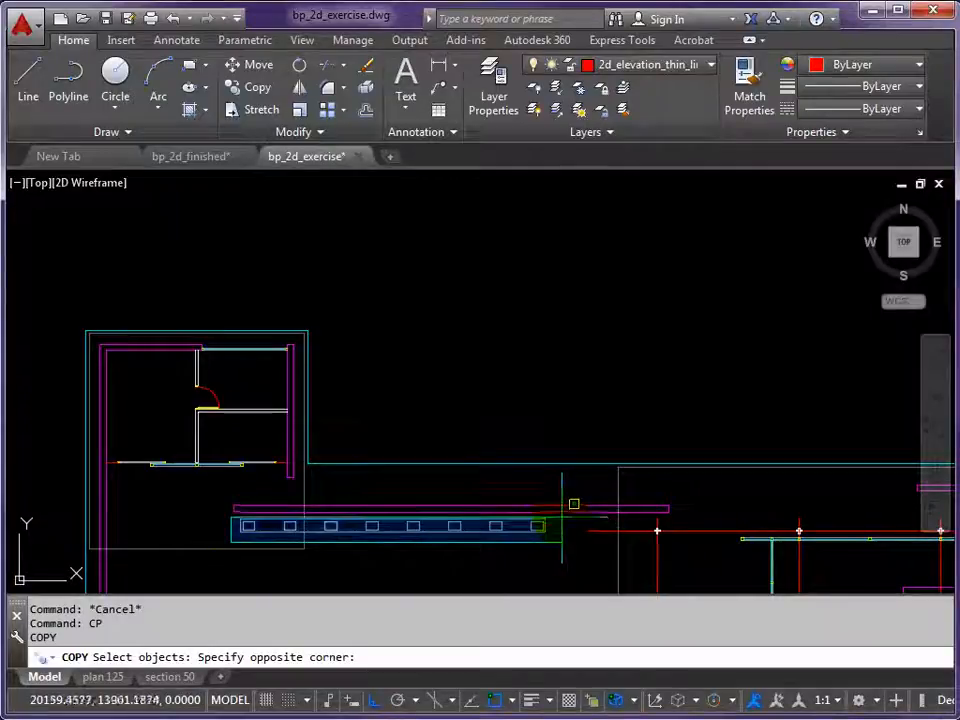
{"action": "left_click", "coordinate": [574, 503]}
{"action": "key", "text": "Return"}
{"action": "left_click", "coordinate": [456, 573]}
{"action": "middle_click_drag", "start_coordinate": [446, 375], "coordinate": [431, 602]}
{"action": "scroll", "coordinate": [425, 370], "scroll_direction": "up", "scroll_amount": 2}
{"action": "middle_click_drag", "start_coordinate": [424, 478], "coordinate": [459, 542]}
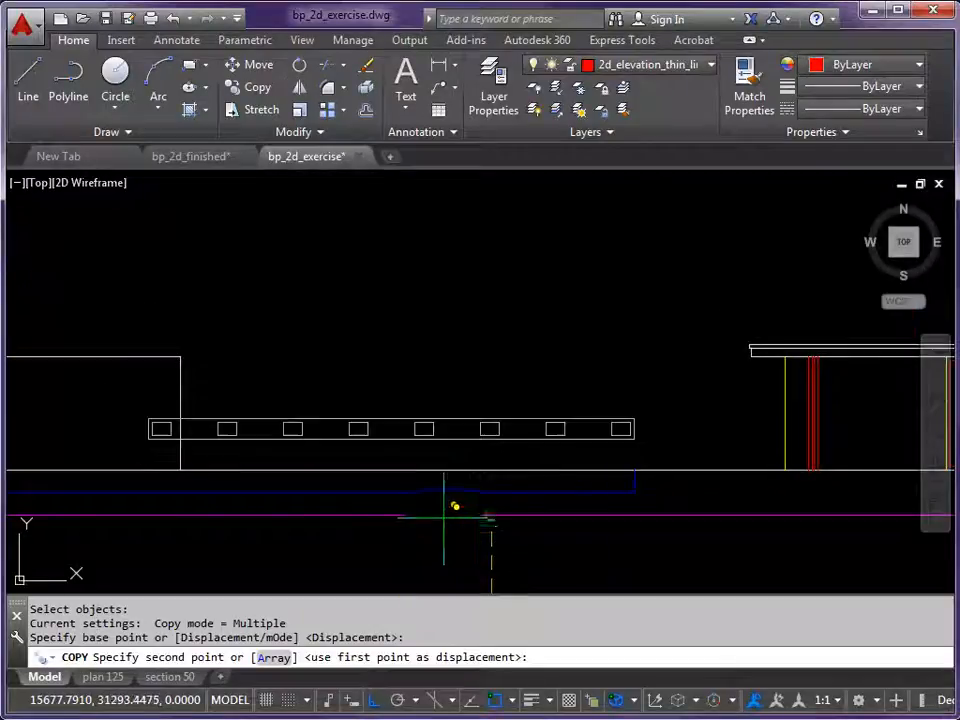
{"action": "scroll", "coordinate": [490, 505], "scroll_direction": "up", "scroll_amount": 2}
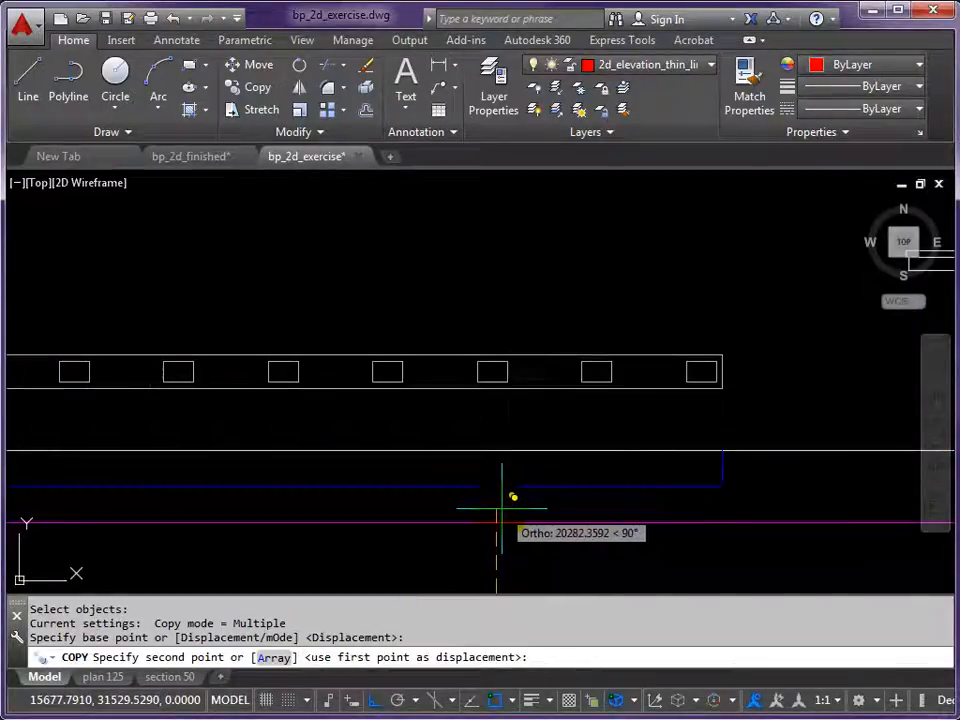
{"action": "left_click", "coordinate": [502, 508]}
{"action": "key", "text": "Return"}
- Offset the podium's top line upward by 350 for the underside of the bench seat
{"action": "scroll", "coordinate": [500, 529], "scroll_direction": "down", "scroll_amount": 2}
{"action": "middle_click_drag", "start_coordinate": [391, 508], "coordinate": [460, 516]}
{"action": "scroll", "coordinate": [246, 477], "scroll_direction": "up", "scroll_amount": 4}
{"action": "middle_click_drag", "start_coordinate": [255, 465], "coordinate": [189, 448]}
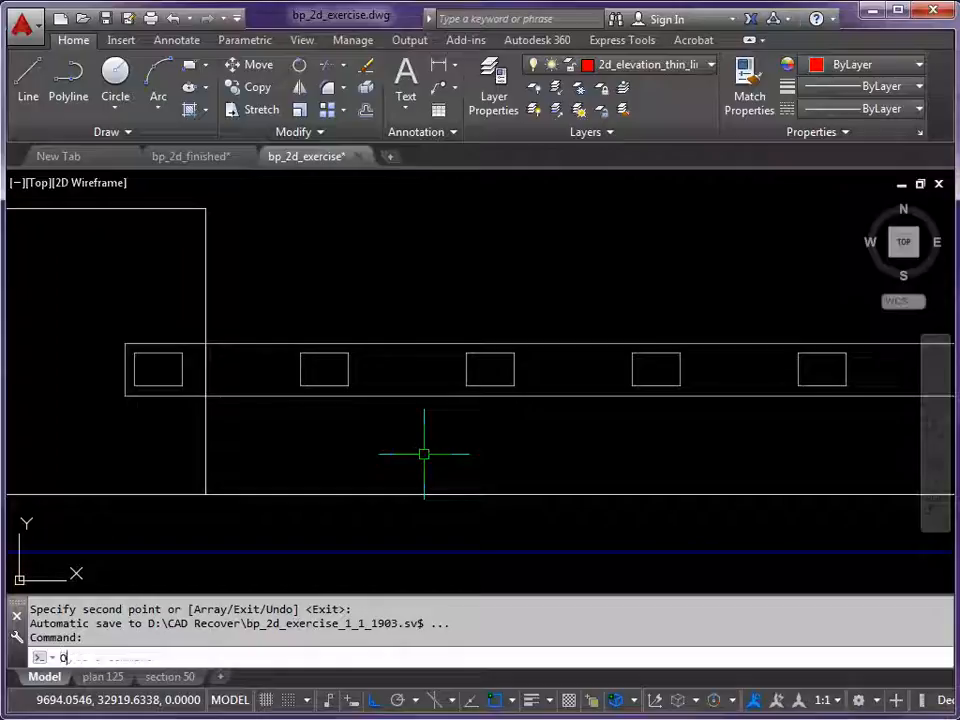
{"action": "key", "text": "Return"}
{"action": "type", "text": "350"}
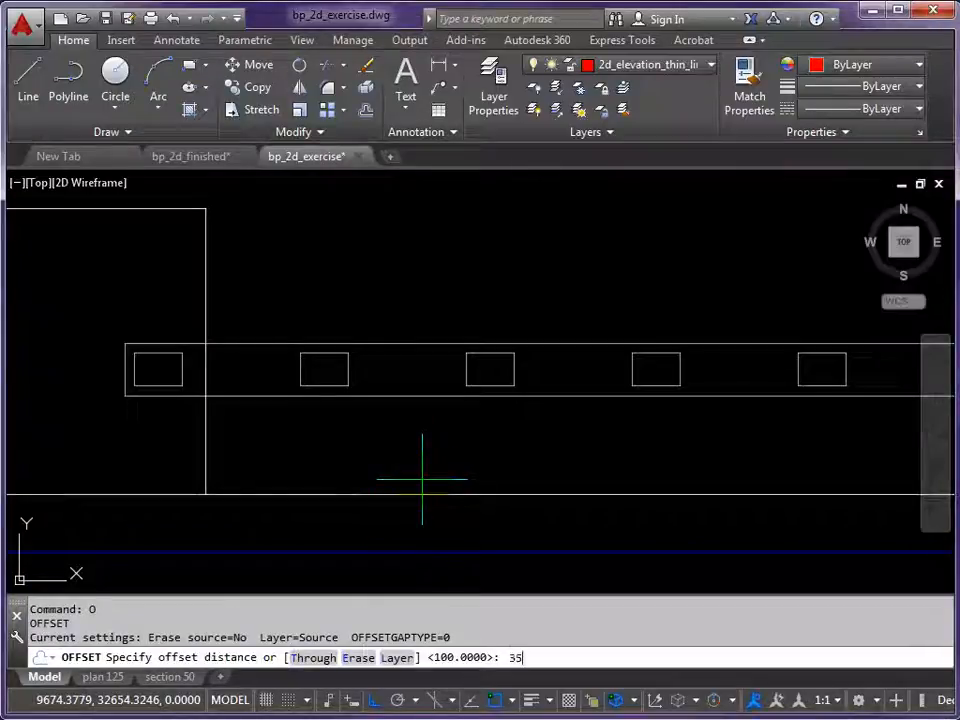
{"action": "key", "text": "Return"}
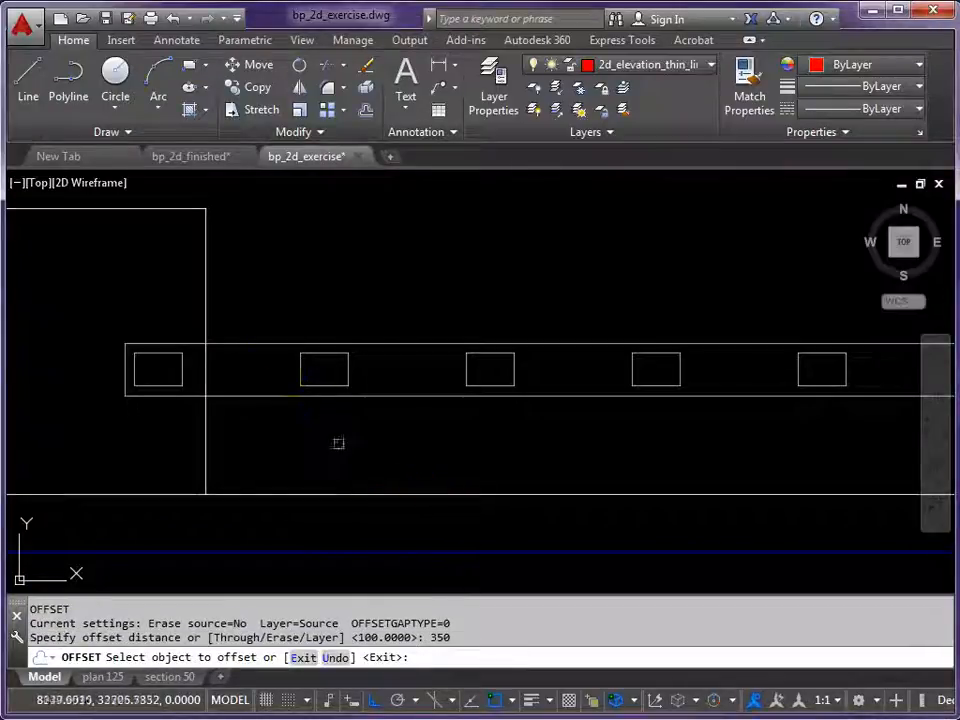
{"action": "left_click", "coordinate": [343, 493]}
{"action": "left_click", "coordinate": [339, 440]}
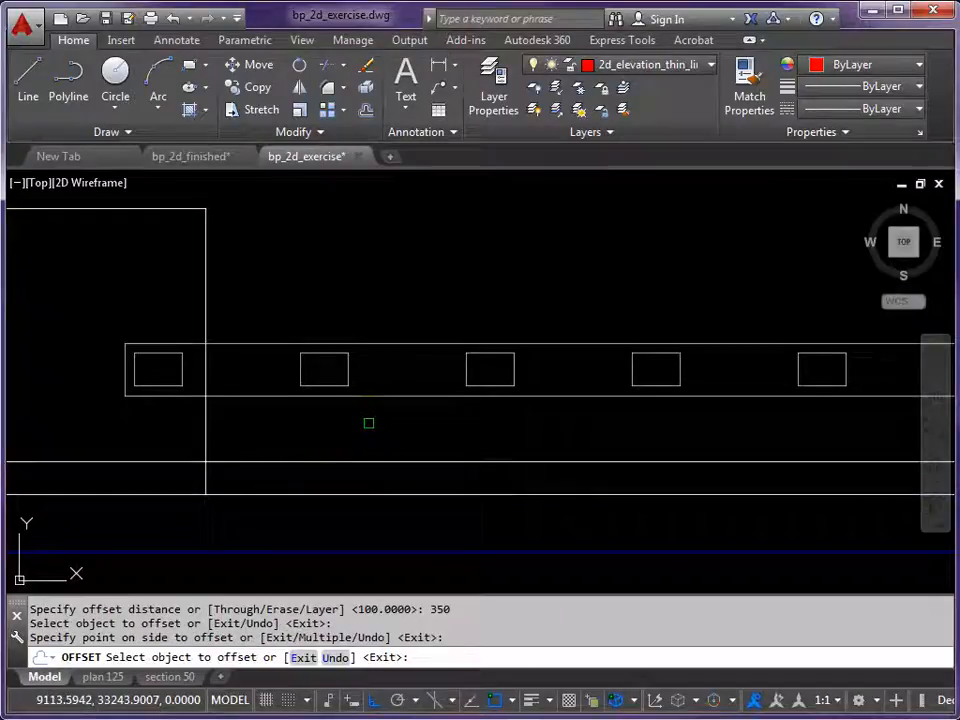
- Offset the seat's underside line upward by 100 for the top of the bench seat
{"action": "key", "text": "Return"}
{"action": "key", "text": "Return"}
{"action": "type", "text": "100"}
{"action": "key", "text": "Return"}
{"action": "left_click", "coordinate": [362, 461]}
{"action": "left_click", "coordinate": [311, 435]}
{"action": "key", "text": "Return"}
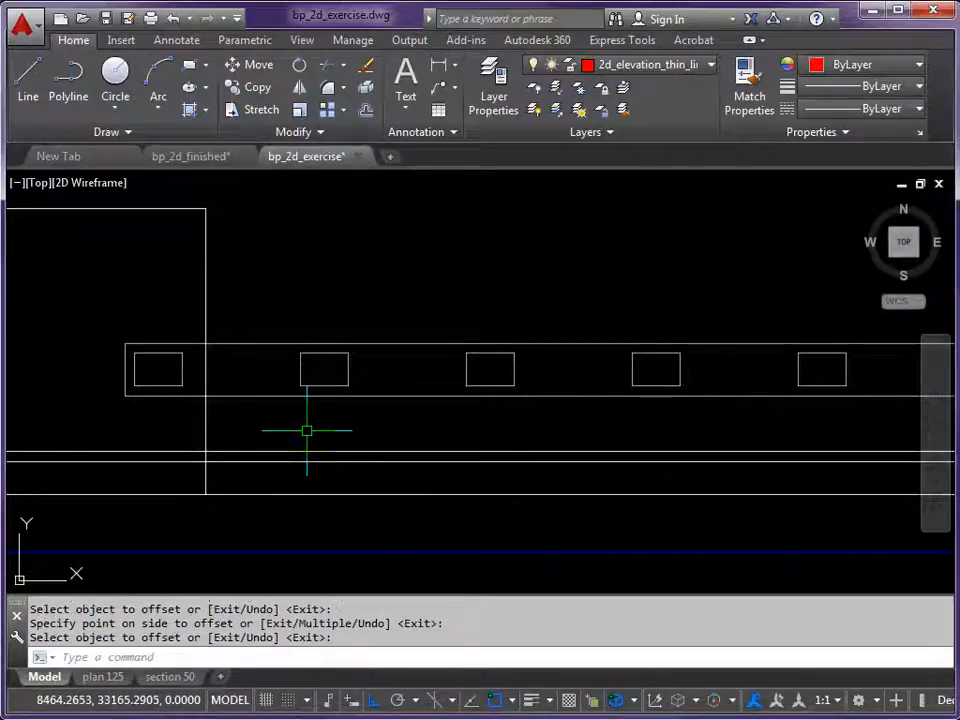
- Break both bench seat lines over a short stretch ending at the right edge of the small building block
{"action": "middle_click_drag", "start_coordinate": [210, 461], "coordinate": [313, 454]}
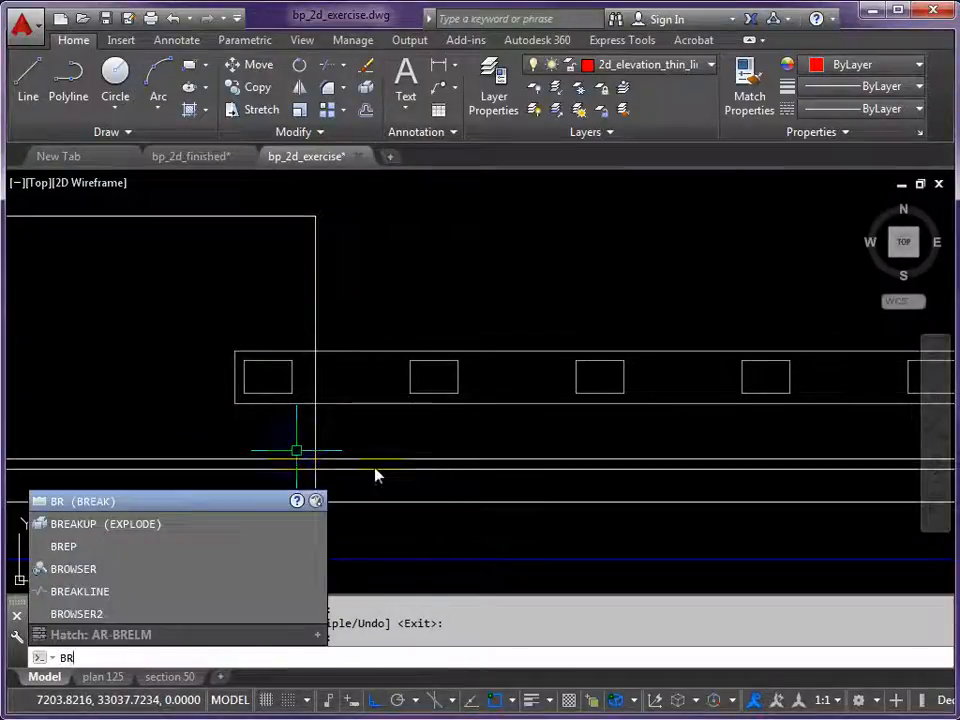
{"action": "key", "text": "Return"}
{"action": "scroll", "coordinate": [295, 475], "scroll_direction": "up", "scroll_amount": 2}
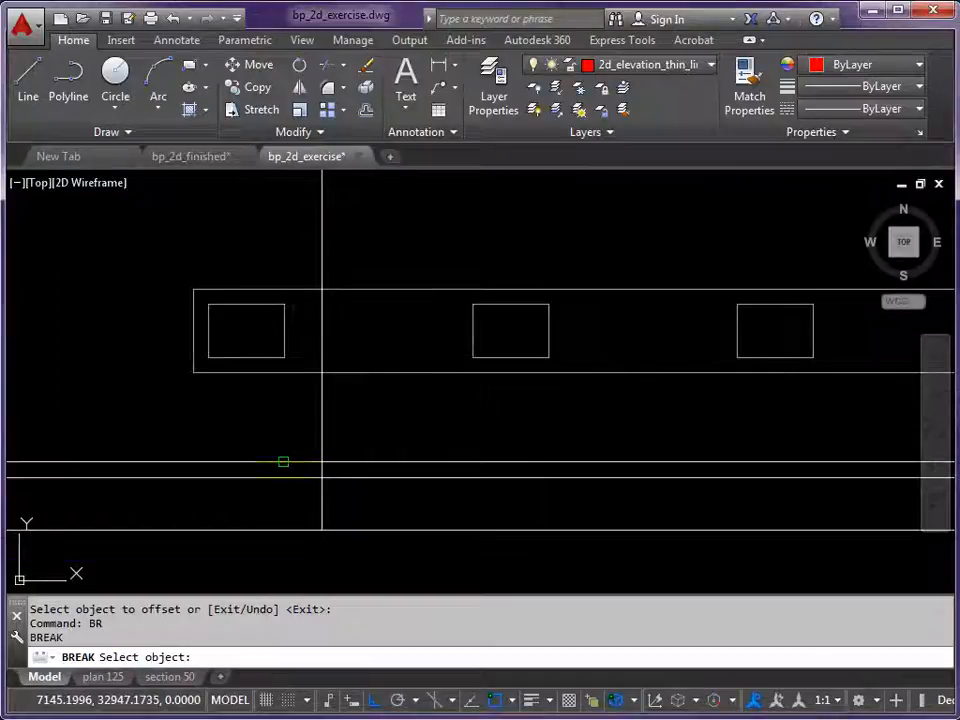
{"action": "left_click", "coordinate": [283, 462]}
{"action": "left_click", "coordinate": [321, 462]}
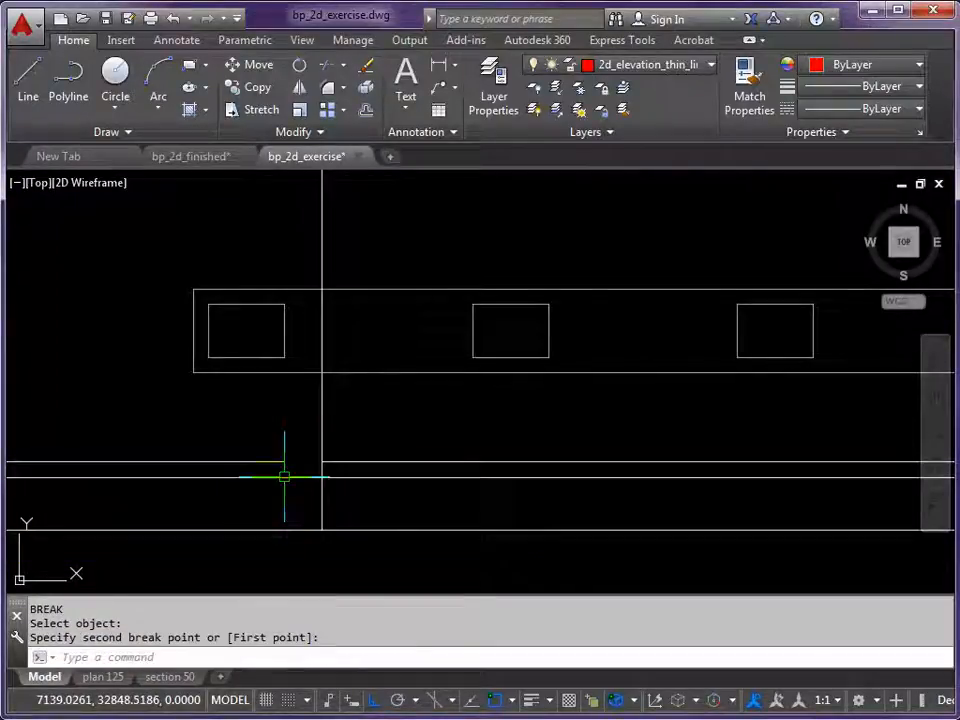
{"action": "key", "text": "Return"}
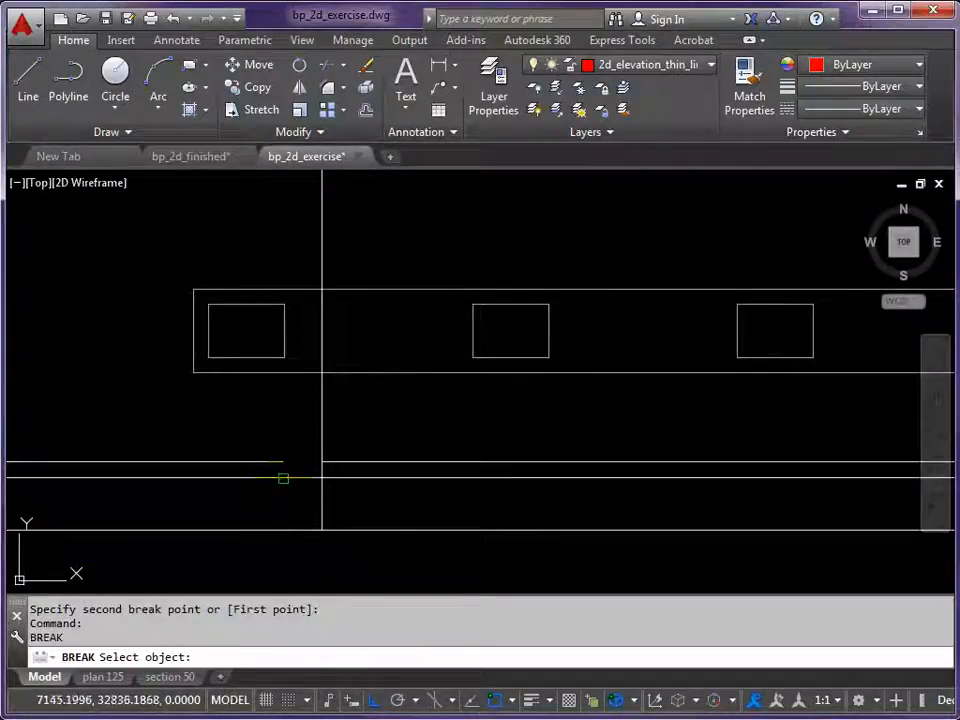
{"action": "left_click", "coordinate": [283, 478]}
{"action": "left_click", "coordinate": [321, 478]}
{"action": "key", "text": "Escape"}
- Stretch the broken ends of the two left seat line segments to meet the small block's right edge
{"action": "left_click", "coordinate": [278, 461]}
{"action": "left_click", "coordinate": [283, 461]}
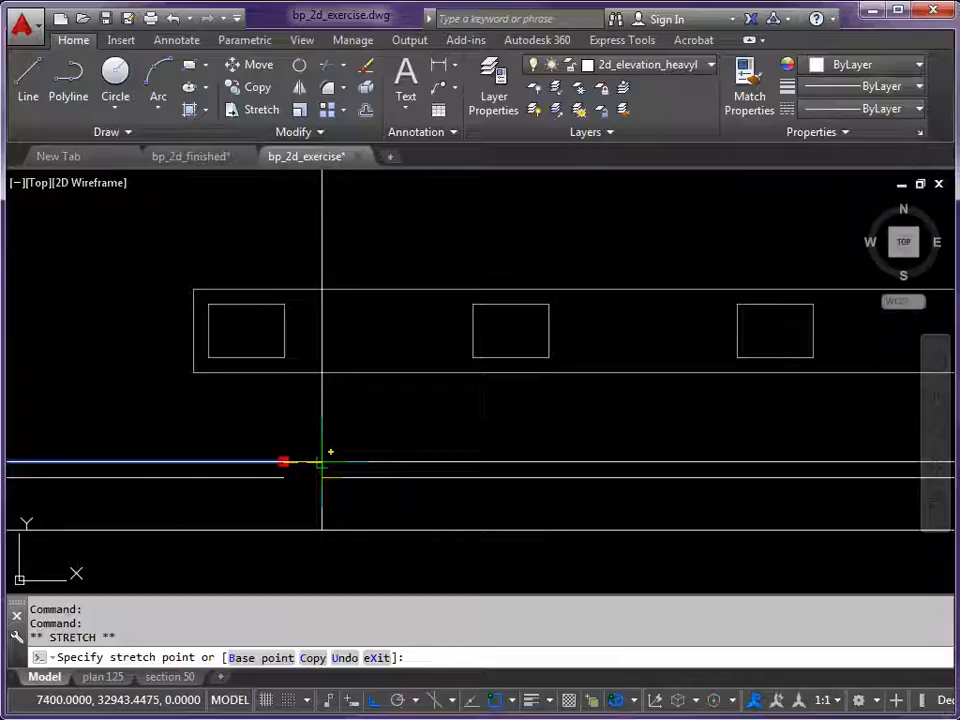
{"action": "left_click", "coordinate": [321, 461]}
{"action": "left_click", "coordinate": [280, 478]}
{"action": "left_click", "coordinate": [284, 477]}
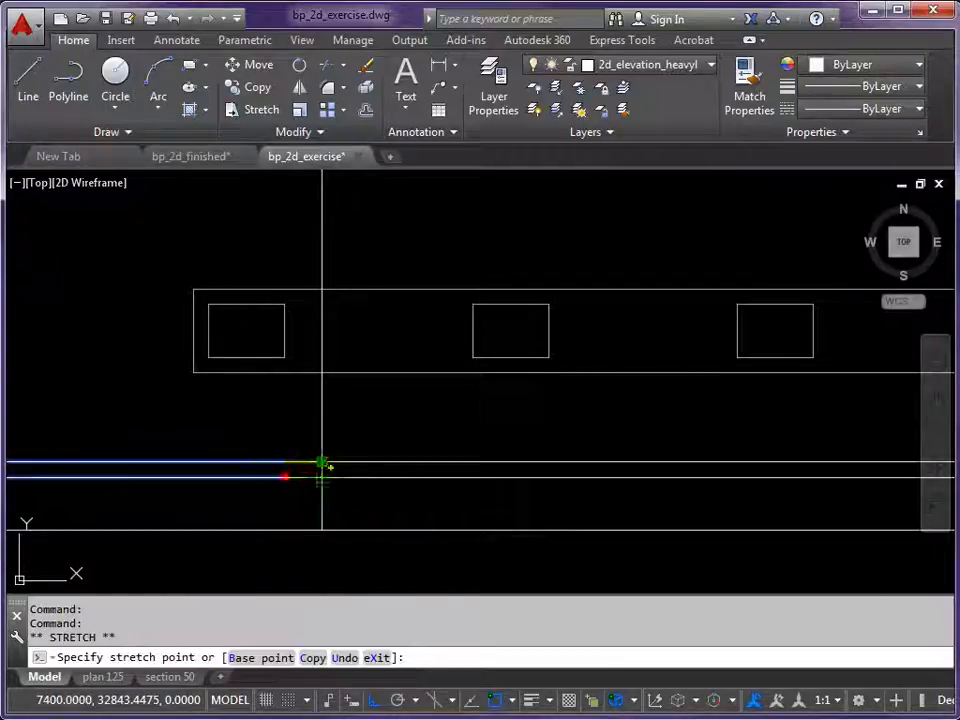
{"action": "key", "text": "Escape"}
{"action": "key", "text": "Escape"}
{"action": "scroll", "coordinate": [298, 510], "scroll_direction": "down", "scroll_amount": 4}
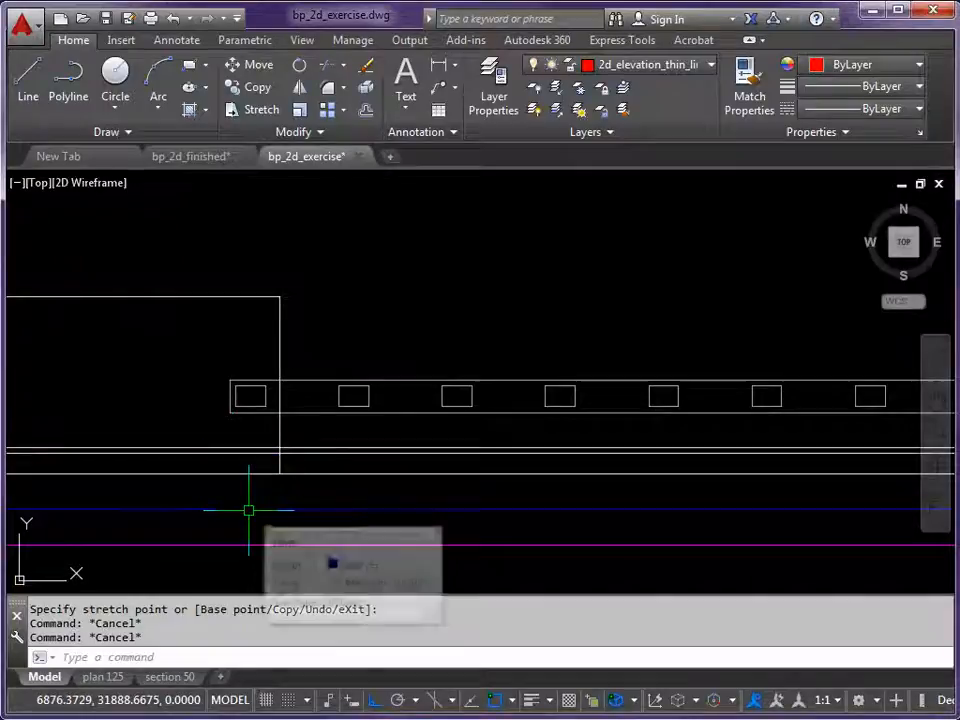
- Match the properties of the two left seat line segments to those of the blue line below the podium's top
{"action": "left_click", "coordinate": [744, 85]}
{"action": "left_click", "coordinate": [231, 509]}
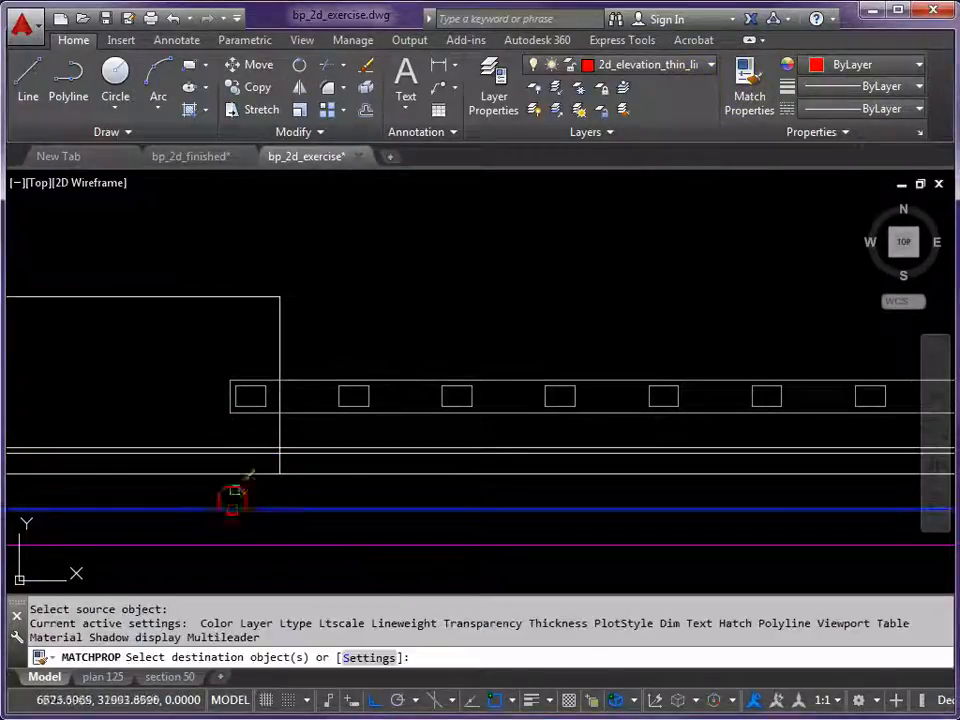
{"action": "scroll", "coordinate": [247, 450], "scroll_direction": "up", "scroll_amount": 4}
{"action": "left_click", "coordinate": [249, 441]}
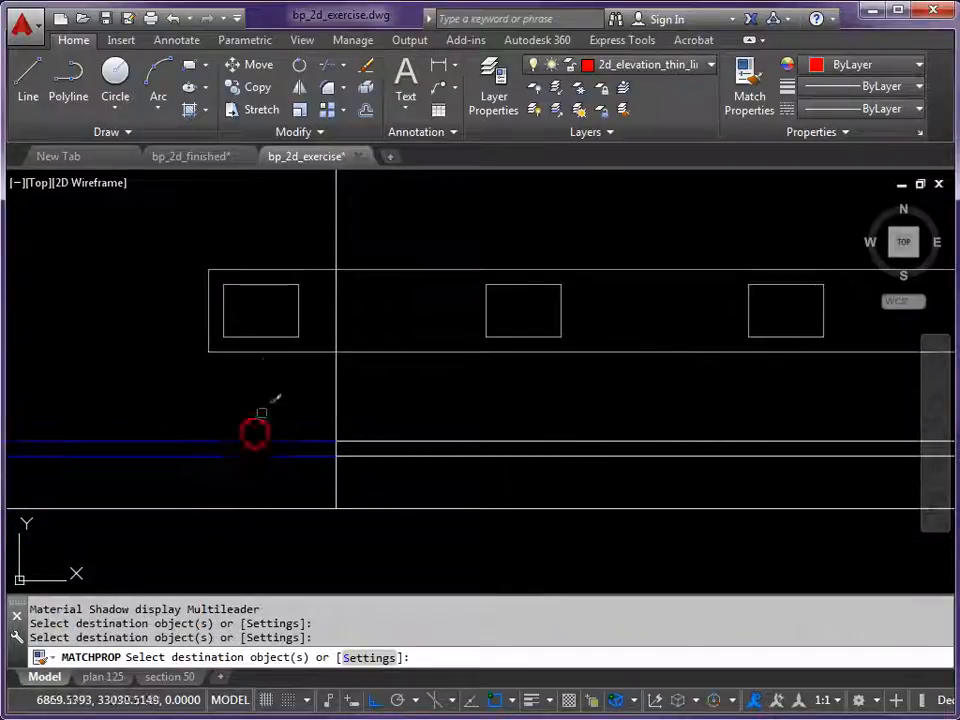
{"action": "key", "text": "Return"}
- Draw a vertical line from the copied bench's lower left corner down to the seat's underside line
{"action": "scroll", "coordinate": [259, 362], "scroll_direction": "down", "scroll_amount": 3}
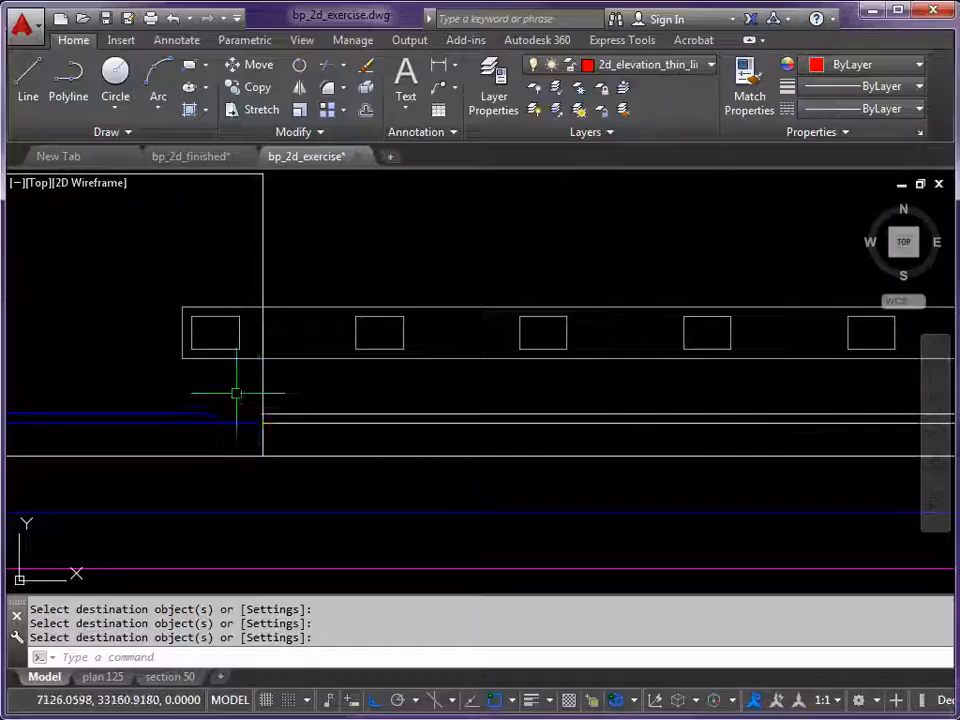
{"action": "type", "text": "L"}
{"action": "key", "text": "Return"}
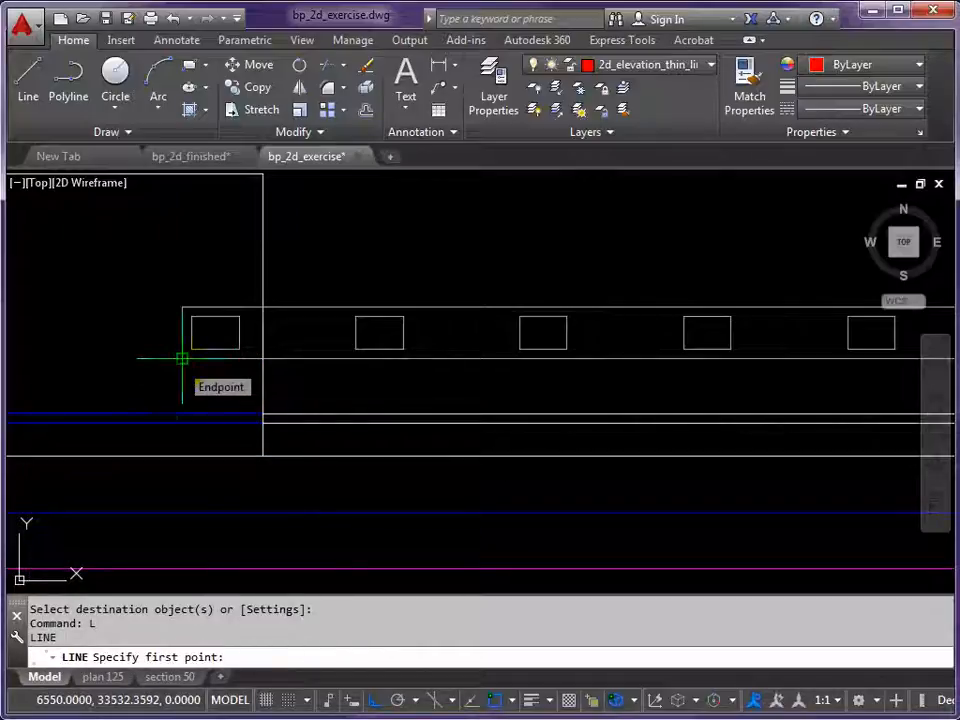
{"action": "left_click", "coordinate": [182, 358]}
{"action": "left_click", "coordinate": [182, 420]}
{"action": "key", "text": "Return"}
- Draw vertical lines from both lower corners of the leftmost bench support down to the podium's top line
{"action": "key", "text": "Return"}
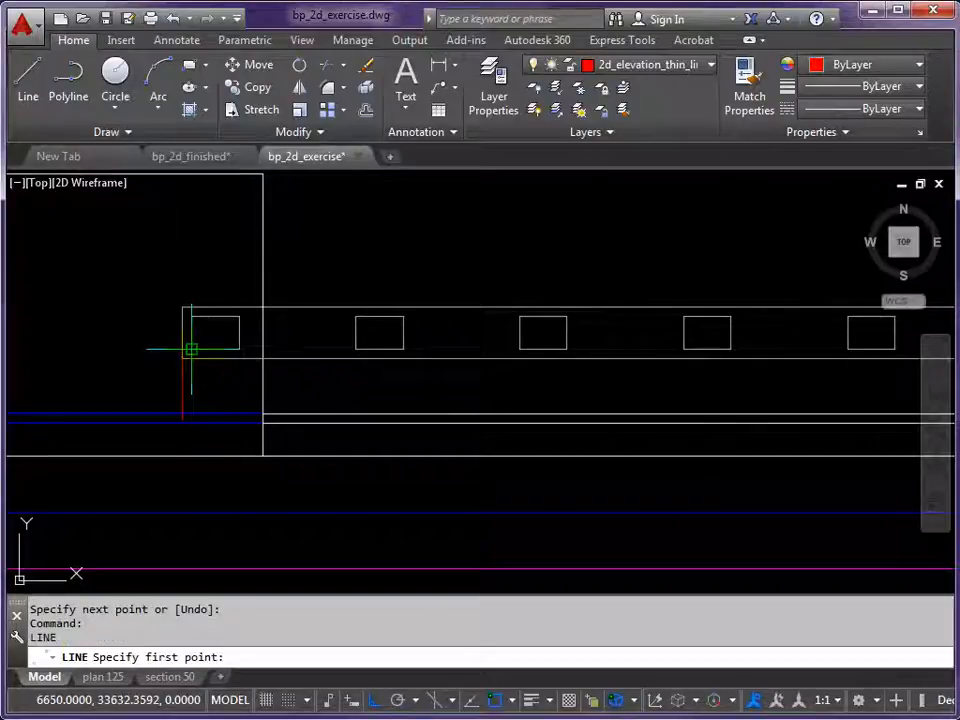
{"action": "left_click", "coordinate": [191, 349]}
{"action": "left_click", "coordinate": [192, 457]}
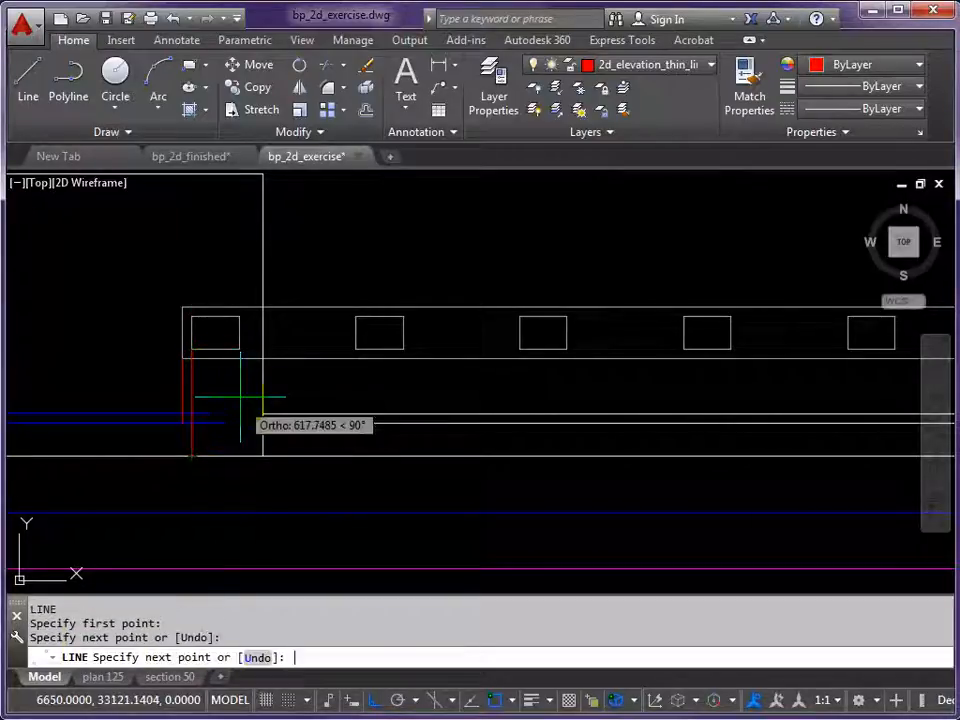
{"action": "key", "text": "Return"}
{"action": "key", "text": "Return"}
{"action": "left_click", "coordinate": [238, 350]}
{"action": "left_click", "coordinate": [240, 457]}
{"action": "key", "text": "Return"}
- Trim the leftmost support's projected vertical lines above the seat's underside line
{"action": "scroll", "coordinate": [247, 433], "scroll_direction": "up", "scroll_amount": 2}
{"action": "middle_click_drag", "start_coordinate": [247, 433], "coordinate": [332, 419]}
{"action": "type", "text": "TR"}
{"action": "key", "text": "Return"}
{"action": "left_click", "coordinate": [272, 403]}
{"action": "key", "text": "Return"}
{"action": "left_click", "coordinate": [320, 361]}
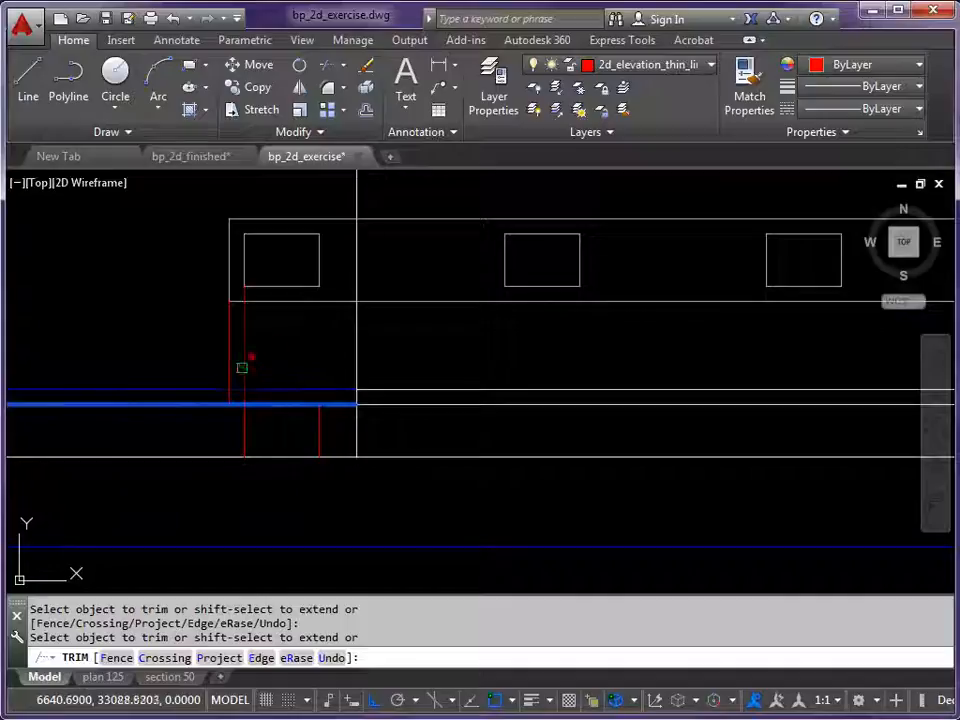
{"action": "key", "text": "Return"}
- Trim the seat's left end line above the seat's top line
{"action": "key", "text": "Return"}
{"action": "left_click", "coordinate": [246, 388]}
{"action": "key", "text": "Return"}
{"action": "left_click", "coordinate": [231, 369]}
{"action": "left_click", "coordinate": [228, 396]}
{"action": "key", "text": "Return"}
- Trim the two blue seat lines extending left beyond the seat's end line
{"action": "key", "text": "Return"}
{"action": "left_click", "coordinate": [228, 397]}
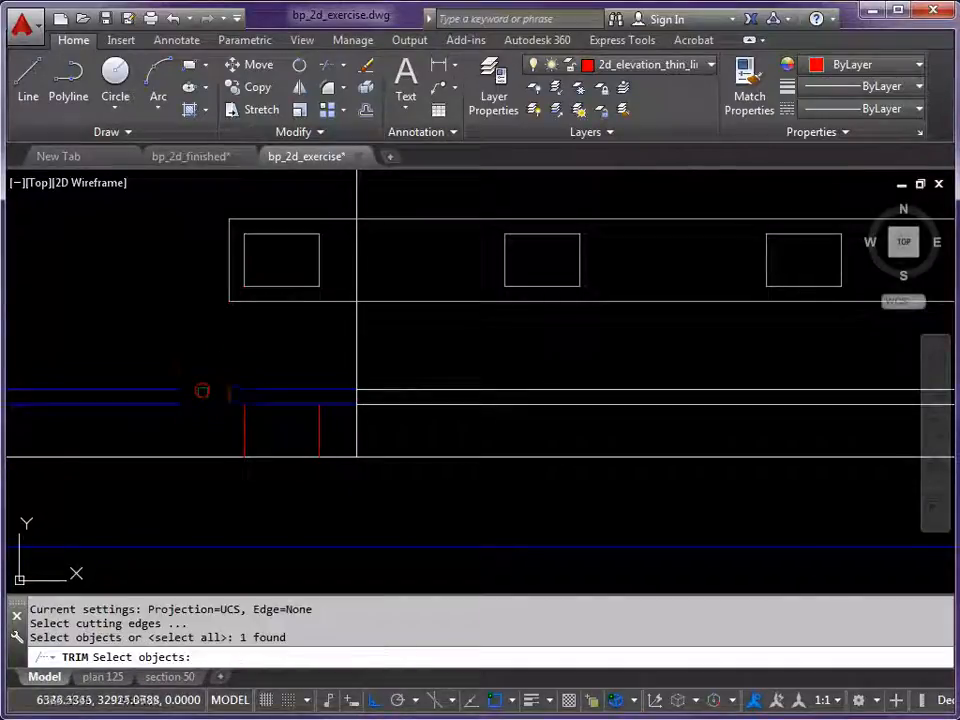
{"action": "key", "text": "Return"}
{"action": "left_click", "coordinate": [203, 393]}
{"action": "left_click", "coordinate": [204, 401]}
{"action": "key", "text": "Return"}
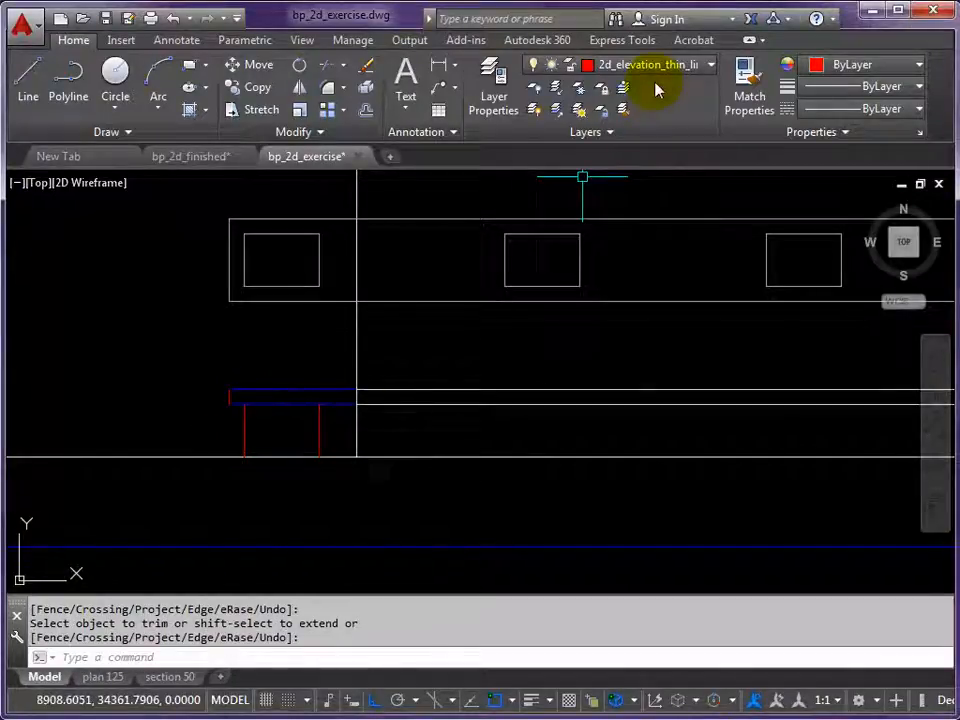
- Match the properties of the seat's left end line and the two support lines to the blue seat line
{"action": "left_click", "coordinate": [748, 88]}
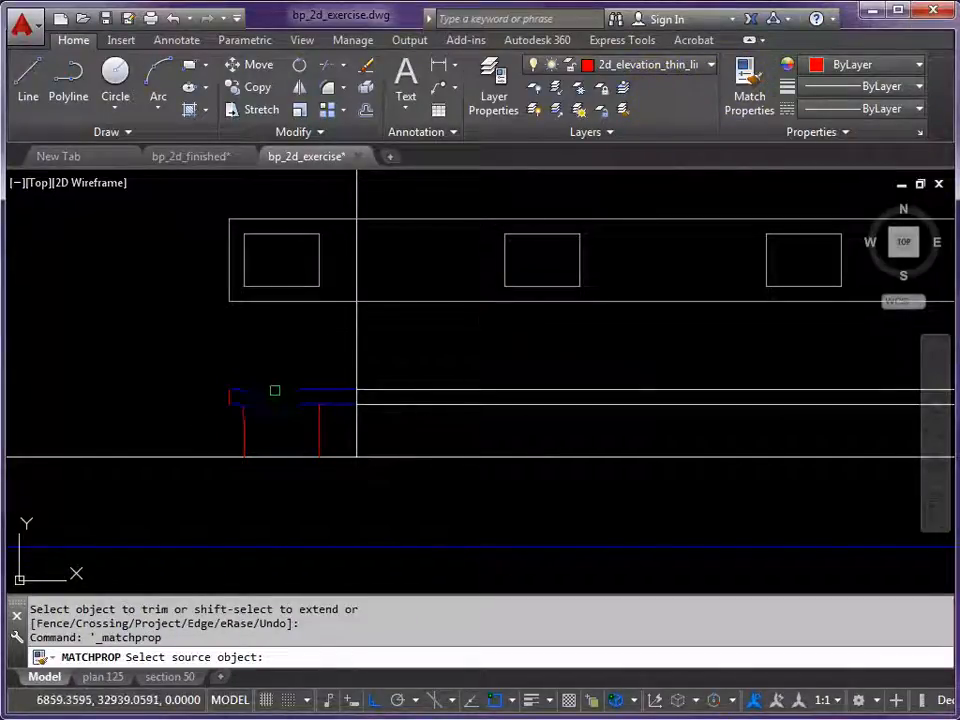
{"action": "left_click", "coordinate": [233, 394]}
{"action": "left_click", "coordinate": [229, 397]}
{"action": "left_click", "coordinate": [244, 423]}
{"action": "left_click", "coordinate": [319, 425]}
{"action": "right_click", "coordinate": [347, 428]}
- Draw a vertical line from the copied bench's lower right corner down to the seat's underside line
{"action": "scroll", "coordinate": [465, 383], "scroll_direction": "down", "scroll_amount": 4}
{"action": "middle_click_drag", "start_coordinate": [489, 377], "coordinate": [257, 403]}
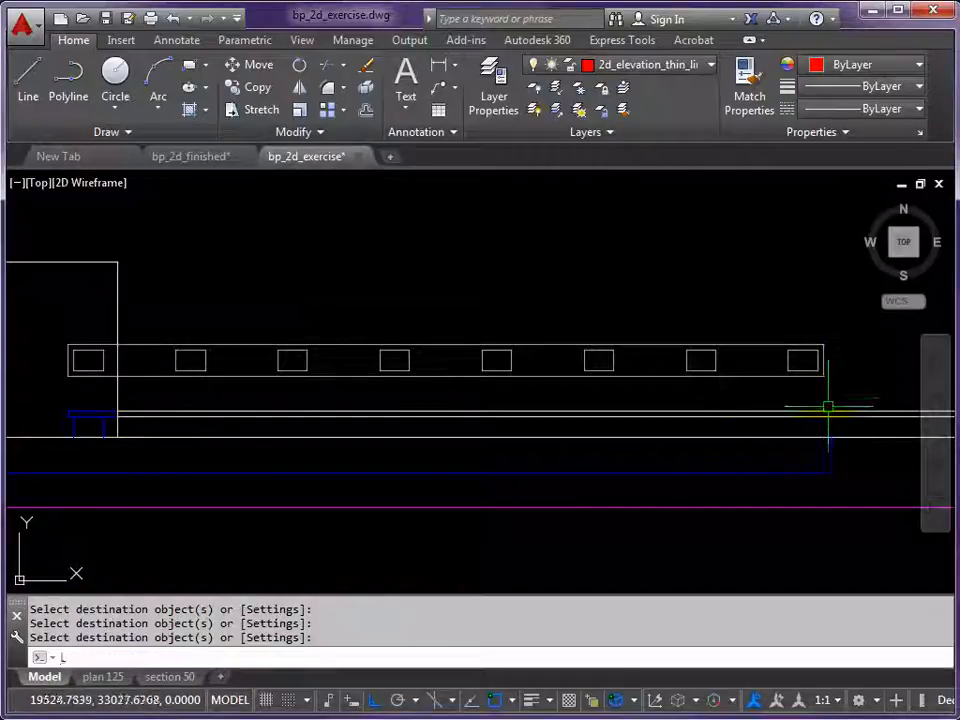
{"action": "key", "text": "Return"}
{"action": "scroll", "coordinate": [822, 398], "scroll_direction": "up", "scroll_amount": 2}
{"action": "left_click", "coordinate": [818, 367]}
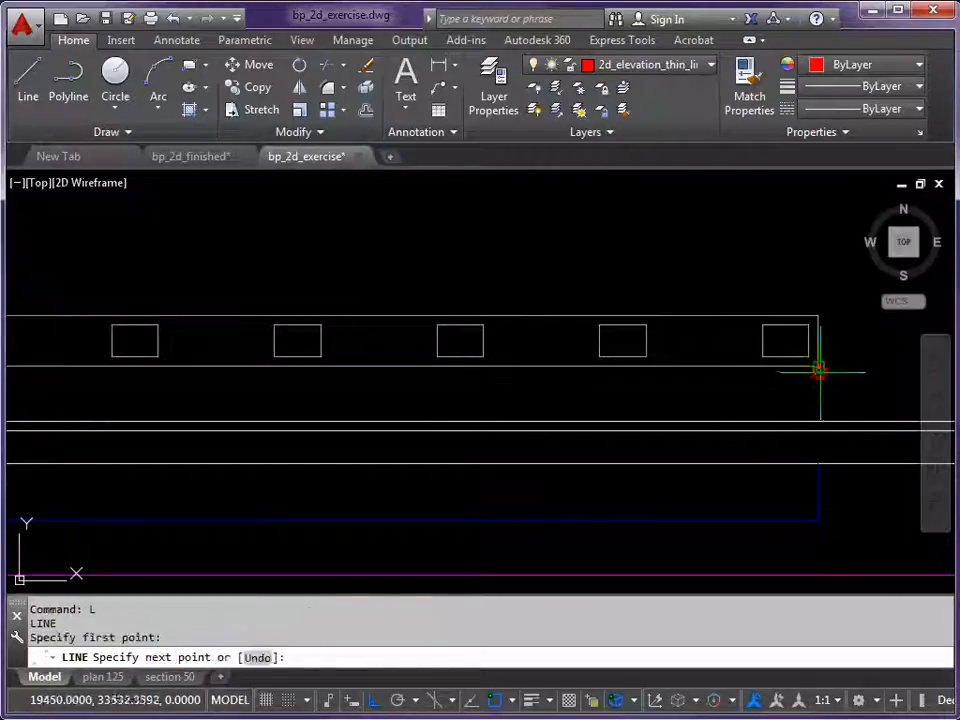
{"action": "left_click", "coordinate": [818, 431]}
{"action": "key", "text": "Return"}
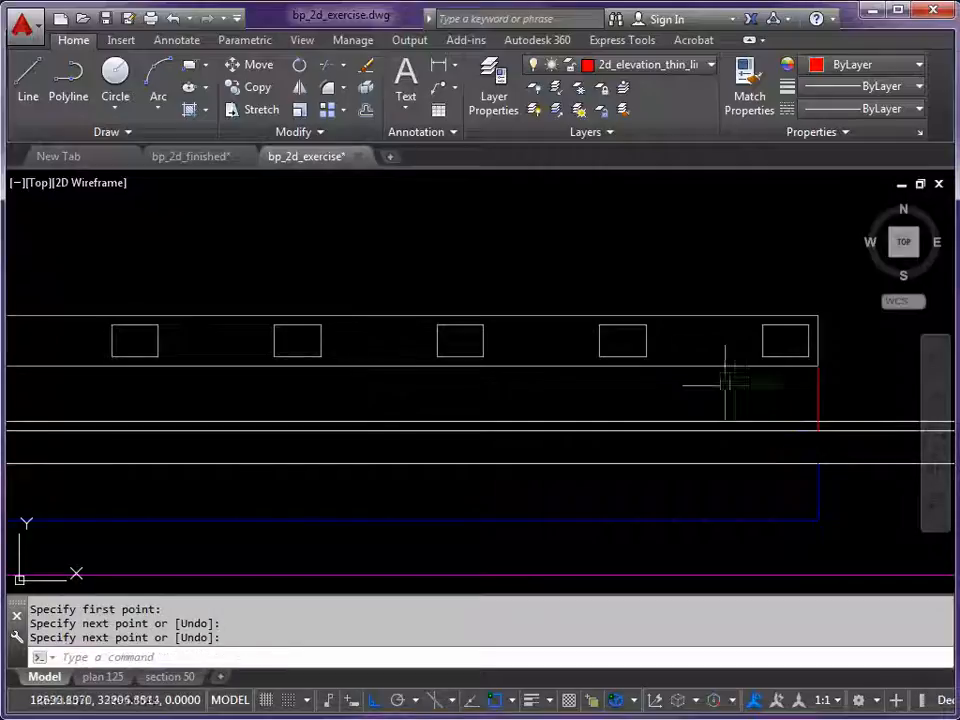
- Trim the right end line above the seat's top line and both seat lines beyond the right end
{"action": "type", "text": "TR"}
{"action": "key", "text": "Return"}
{"action": "scroll", "coordinate": [815, 429], "scroll_direction": "up", "scroll_amount": 3}
{"action": "left_click", "coordinate": [812, 433]}
{"action": "left_click", "coordinate": [814, 420]}
{"action": "key", "text": "Return"}
{"action": "left_click", "coordinate": [812, 402]}
{"action": "left_click", "coordinate": [831, 421]}
{"action": "left_click", "coordinate": [834, 443]}
{"action": "key", "text": "Return"}
{"action": "scroll", "coordinate": [555, 437], "scroll_direction": "down", "scroll_amount": 5}
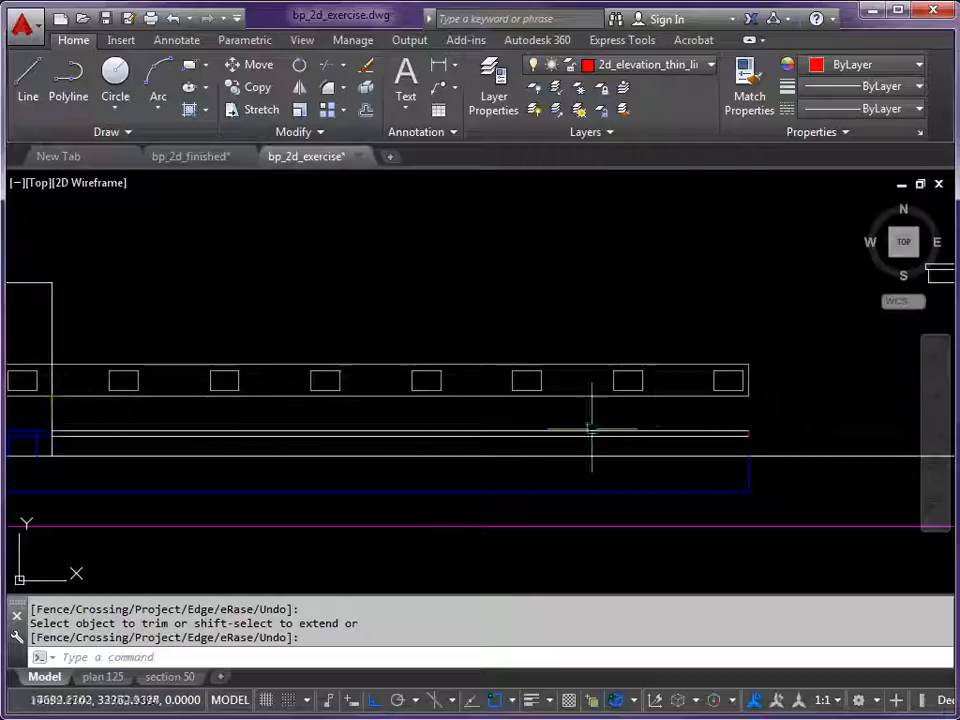
- Match the properties of the two long white seat lines to those of the red right end line
{"action": "left_click", "coordinate": [749, 84]}
{"action": "scroll", "coordinate": [757, 425], "scroll_direction": "up", "scroll_amount": 10}
{"action": "left_click", "coordinate": [764, 423]}
{"action": "left_click", "coordinate": [696, 399]}
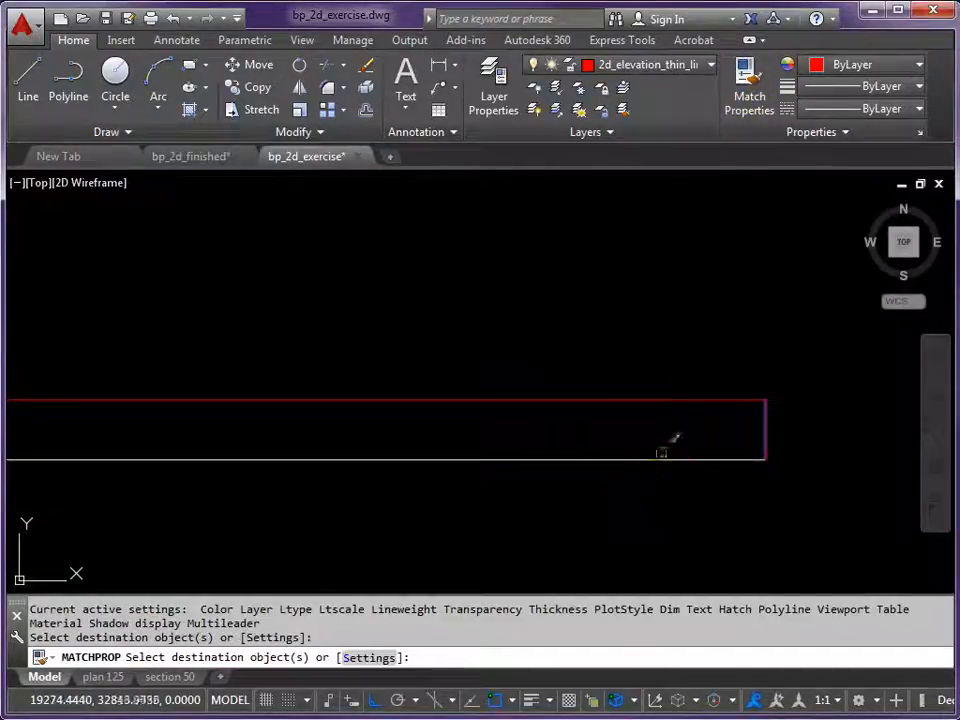
{"action": "left_click", "coordinate": [661, 457]}
{"action": "scroll", "coordinate": [628, 461], "scroll_direction": "down", "scroll_amount": 6}
{"action": "key", "text": "Return"}
{"action": "scroll", "coordinate": [594, 394], "scroll_direction": "down", "scroll_amount": 4}
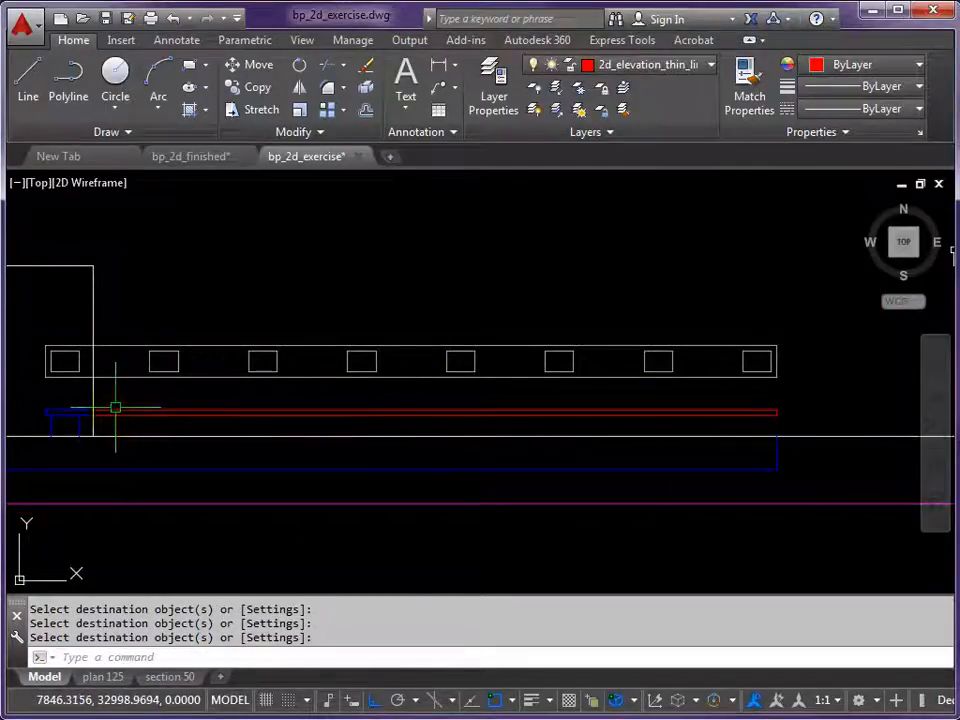
- Copy the leftmost support's two vertical lines to the seven other supports, using the support blocks' lower left corners as reference points
{"action": "scroll", "coordinate": [70, 425], "scroll_direction": "up", "scroll_amount": 2}
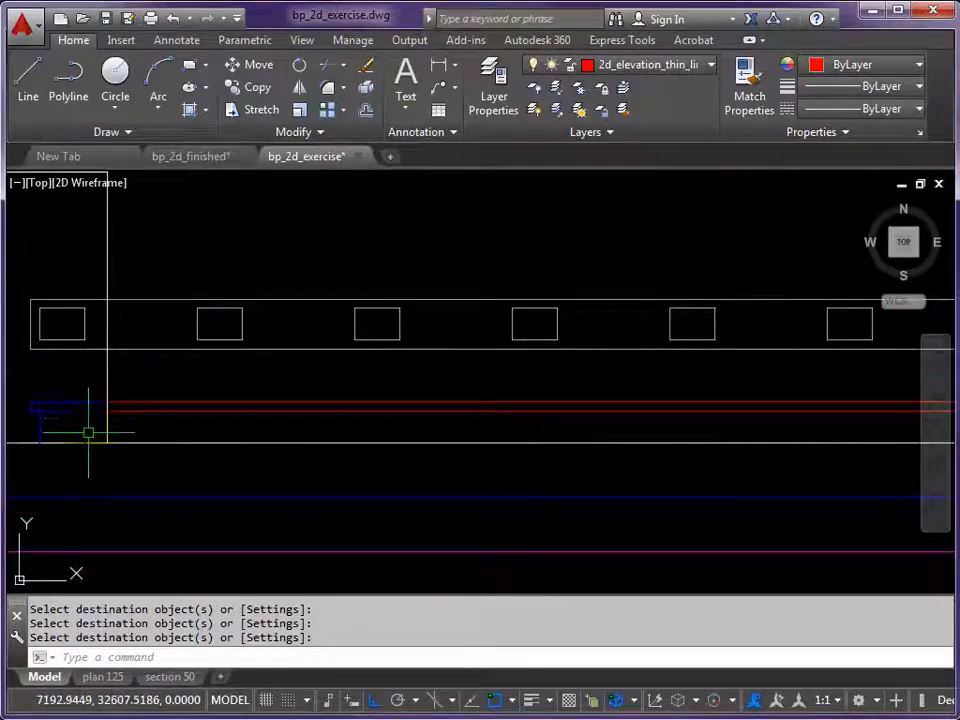
{"action": "type", "text": "c"}
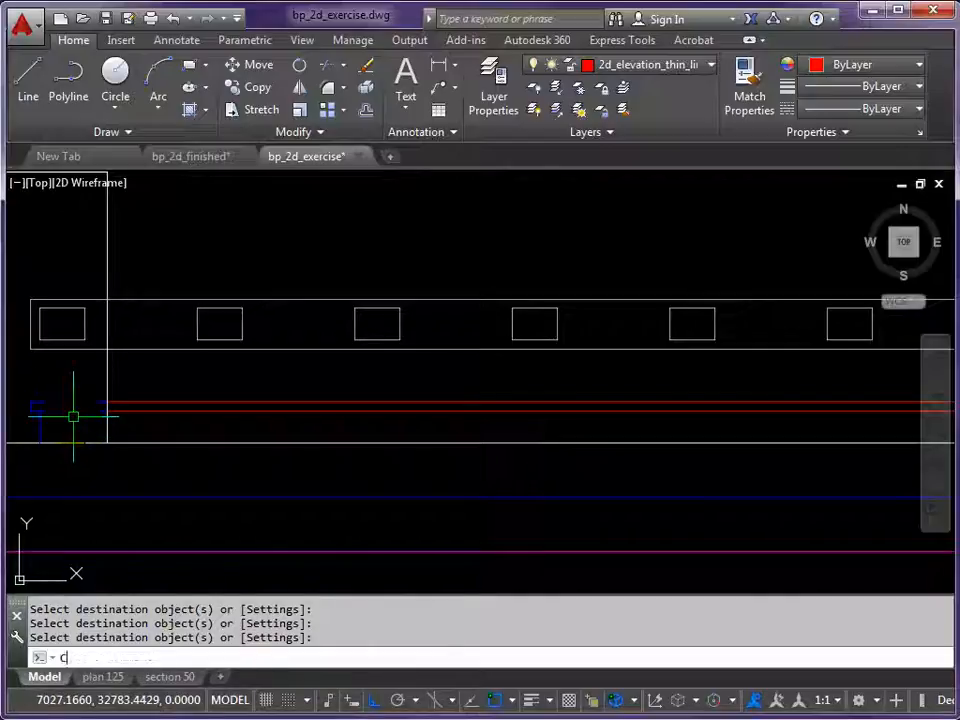
{"action": "type", "text": "p"}
{"action": "key", "text": "Return"}
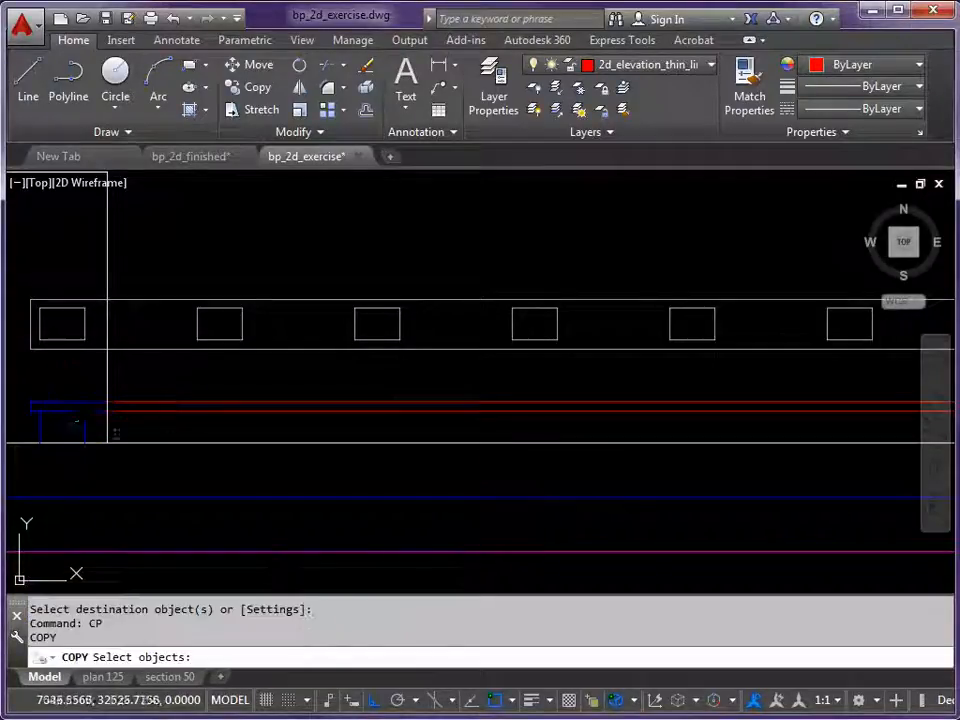
{"action": "left_click", "coordinate": [40, 426]}
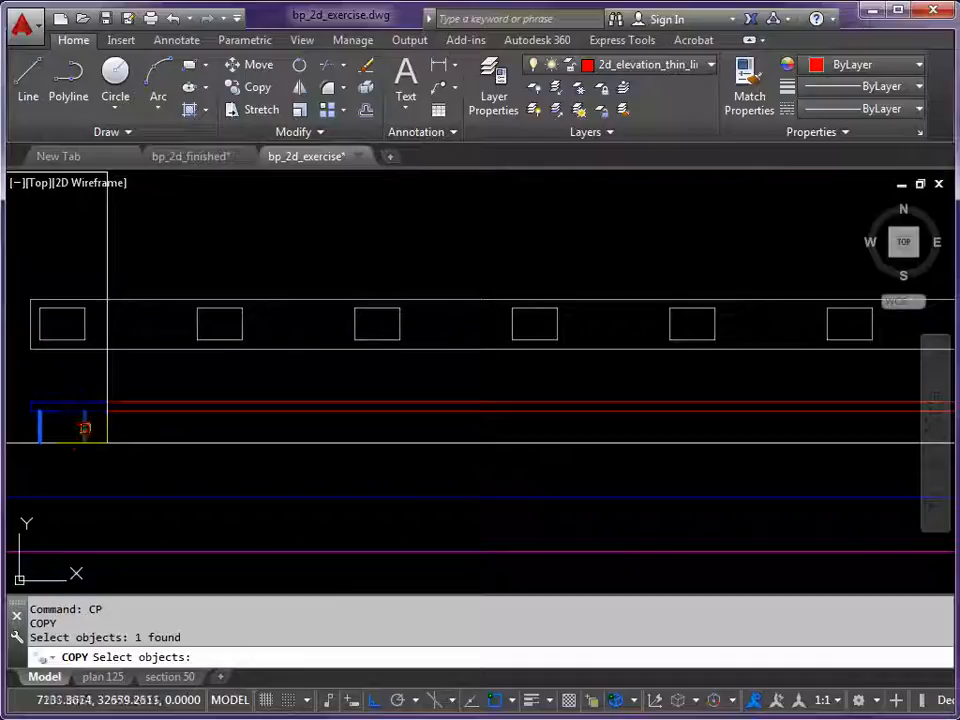
{"action": "left_click", "coordinate": [85, 428]}
{"action": "key", "text": "Return"}
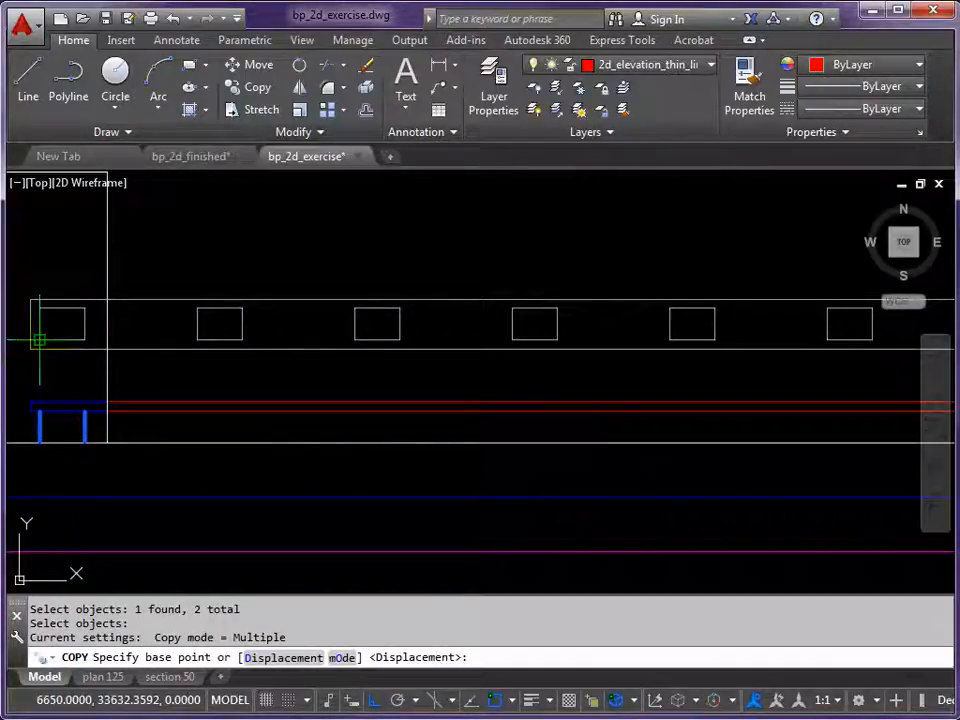
{"action": "left_click", "coordinate": [39, 340]}
{"action": "left_click", "coordinate": [197, 340]}
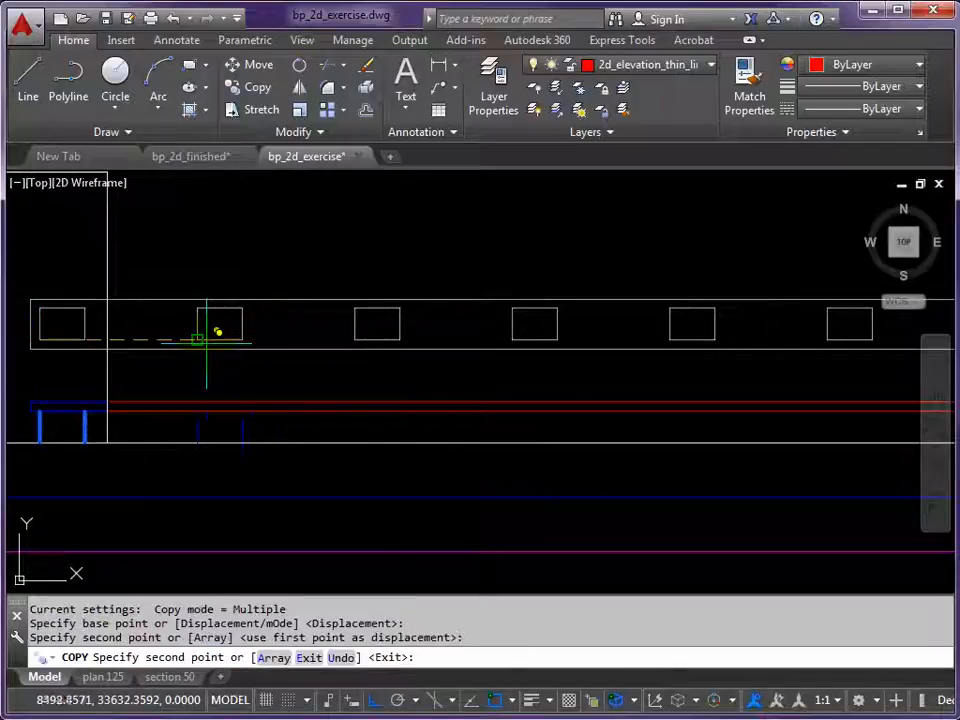
{"action": "left_click", "coordinate": [355, 340]}
{"action": "left_click", "coordinate": [512, 340]}
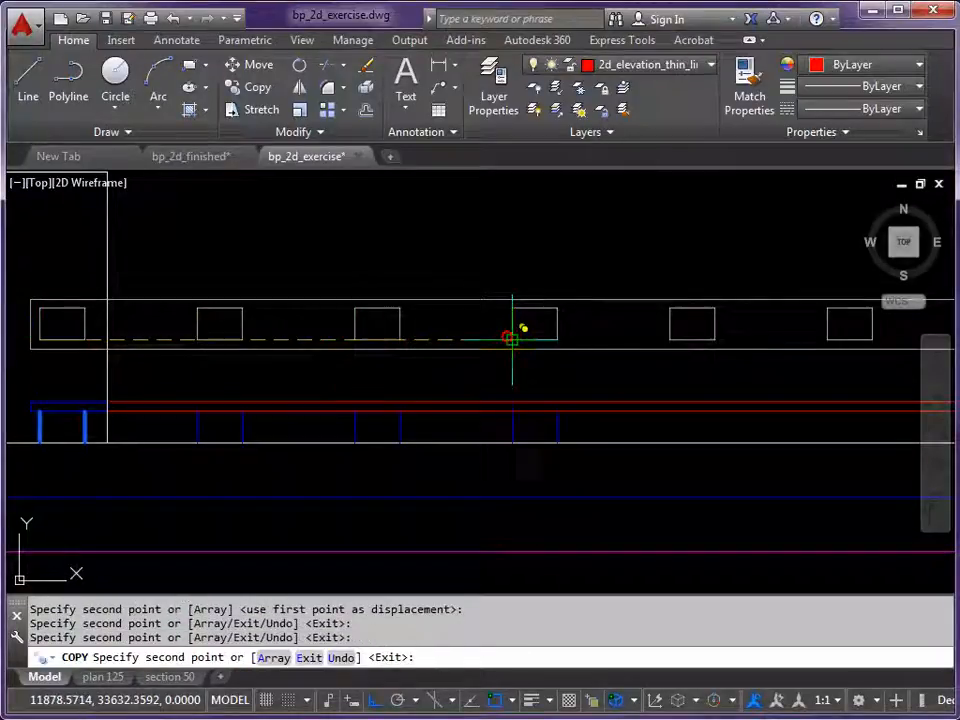
{"action": "left_click", "coordinate": [669, 340]}
{"action": "left_click", "coordinate": [827, 340]}
{"action": "middle_click_drag", "start_coordinate": [815, 349], "coordinate": [357, 351]}
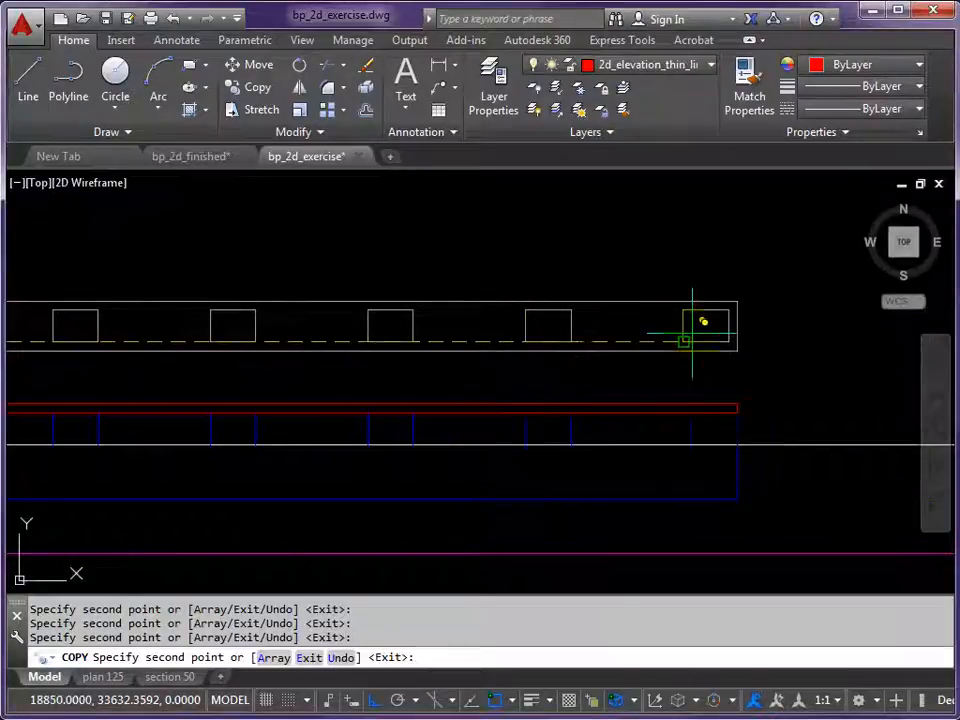
{"action": "key", "text": "Return"}
{"action": "scroll", "coordinate": [600, 330], "scroll_direction": "down", "scroll_amount": 3}
{"action": "mouse_move", "coordinate": [529, 336]}
{"action": "middle_mouse_down"}
{"action": "mouse_move", "coordinate": [670, 357]}
{"action": "mouse_move", "coordinate": [657, 354]}
{"action": "middle_mouse_up"}
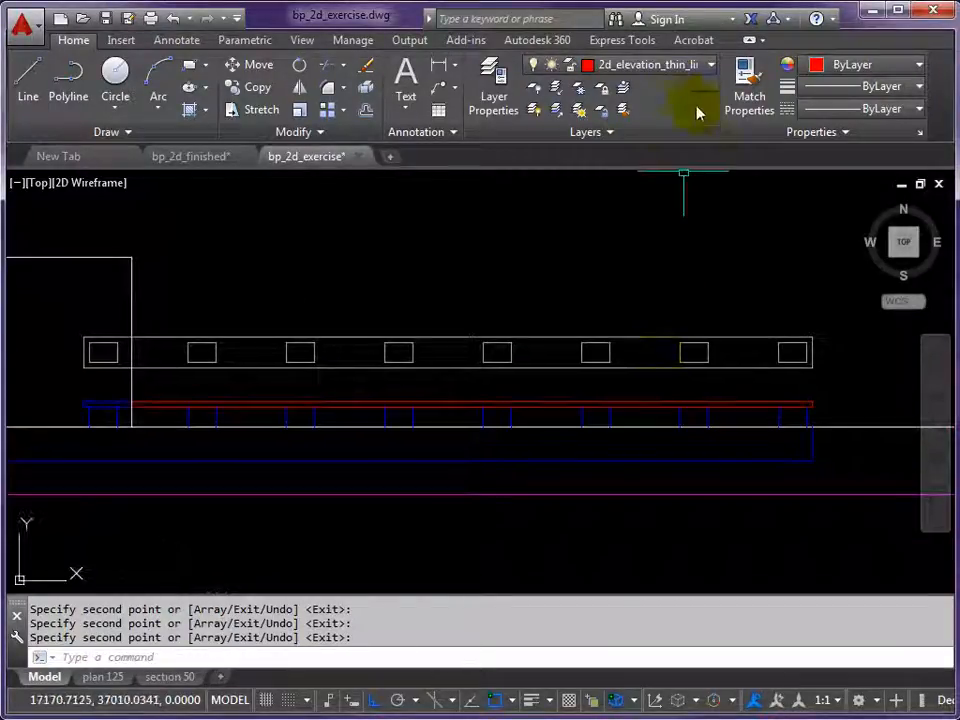
- Match the properties of all the copied support lines to the red seat line
{"action": "left_click", "coordinate": [745, 80]}
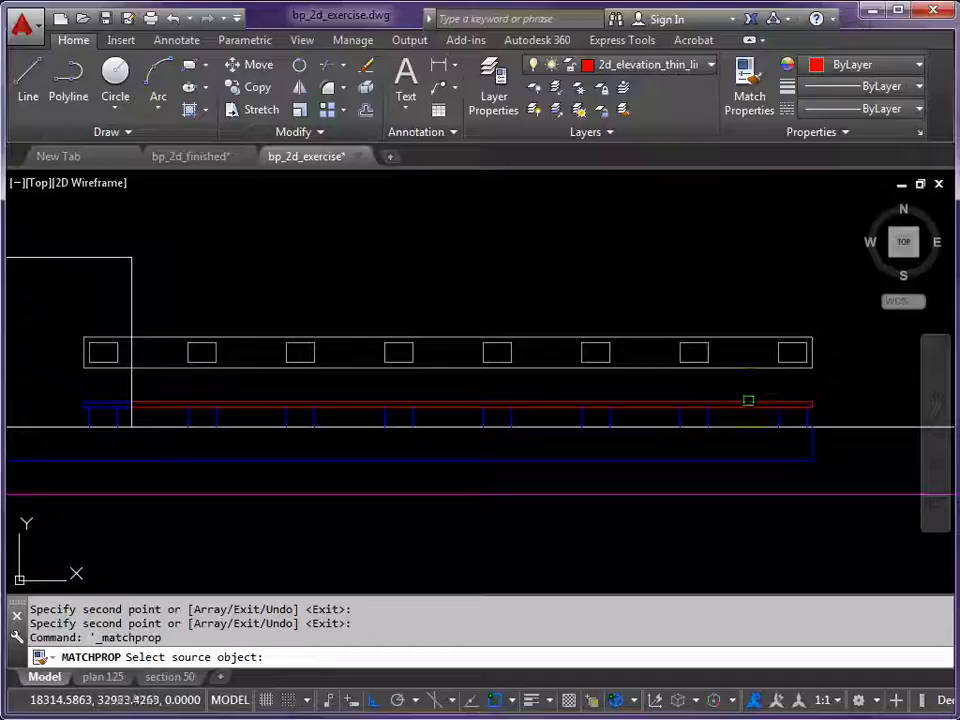
{"action": "left_click", "coordinate": [748, 400]}
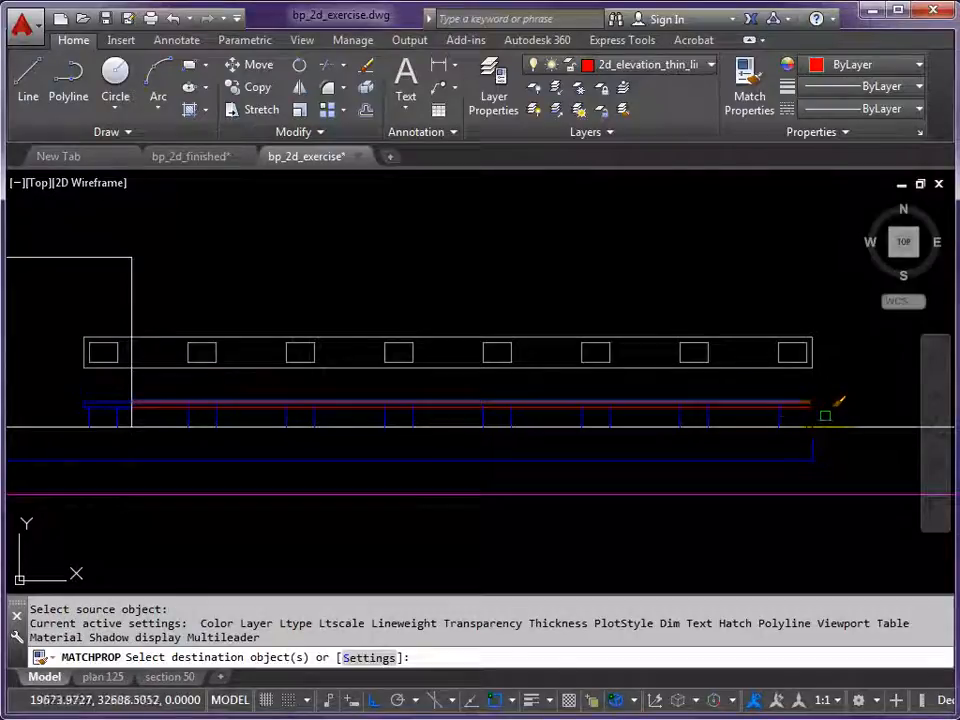
{"action": "left_click", "coordinate": [826, 415]}
{"action": "left_click", "coordinate": [177, 418]}
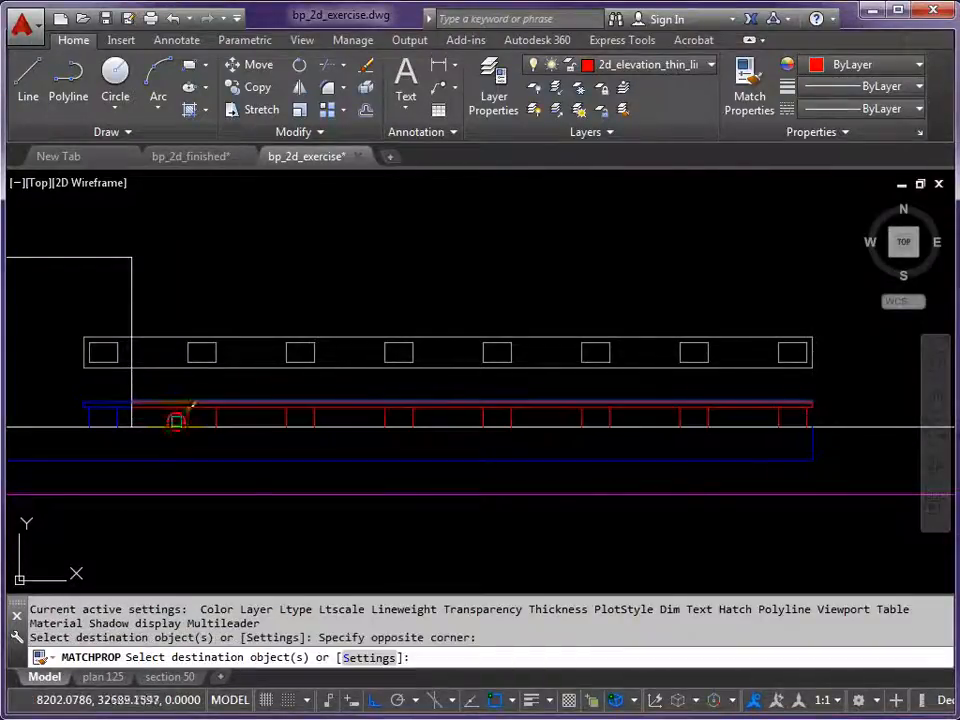
{"action": "key", "text": "Escape"}
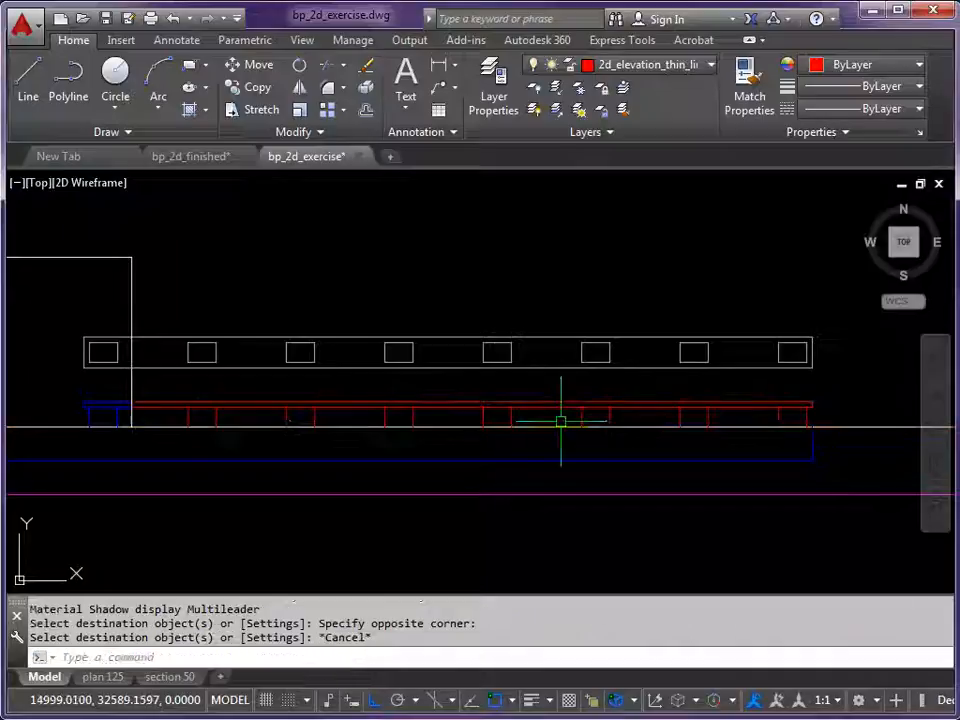
- Erase the copied bench plan with its support blocks above the elevation's seat
{"action": "left_click", "coordinate": [75, 376]}
{"action": "left_click", "coordinate": [840, 304]}
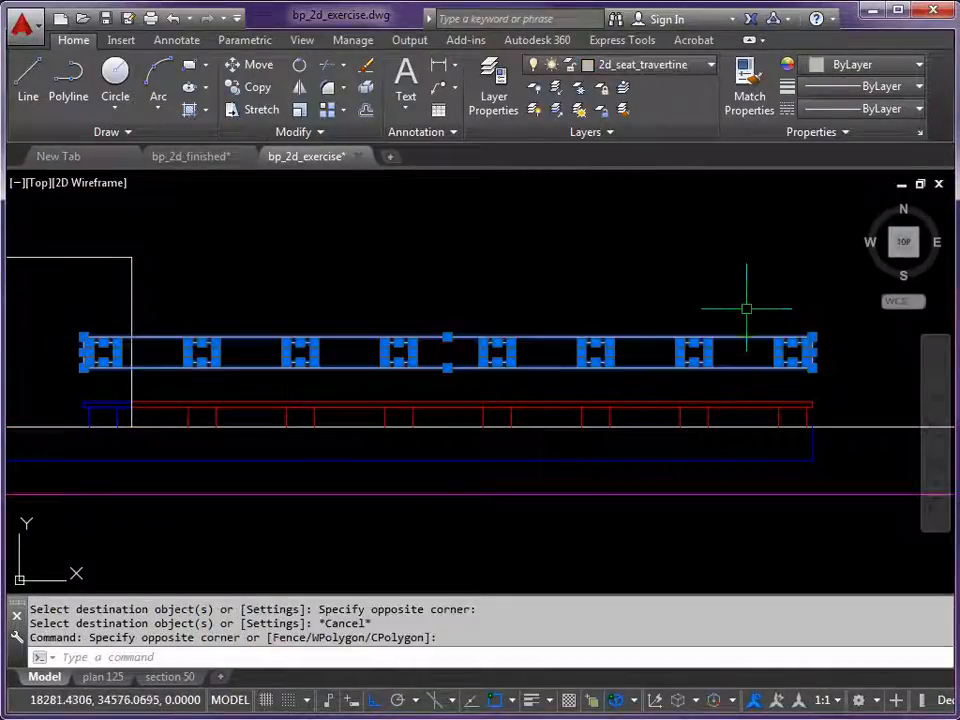
{"action": "key", "text": "Delete"}
{"action": "scroll", "coordinate": [488, 345], "scroll_direction": "down", "scroll_amount": 4}
{"action": "middle_click_drag", "start_coordinate": [484, 343], "coordinate": [343, 403]}
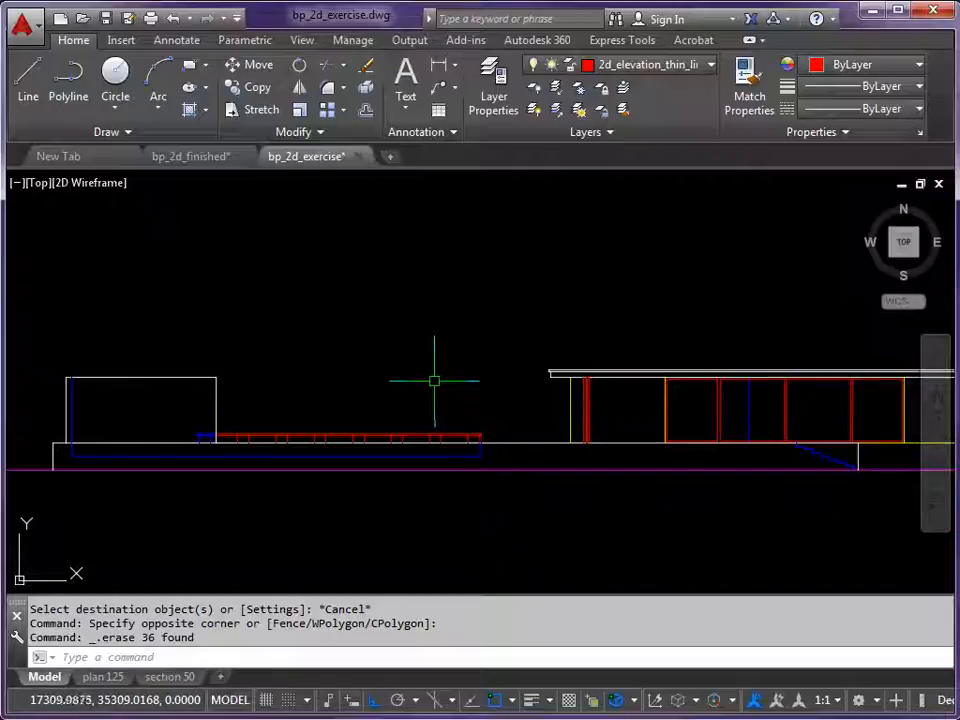
- Make 2d_elevation_hidden the current layer
{"action": "middle_click_drag", "start_coordinate": [387, 396], "coordinate": [439, 360]}
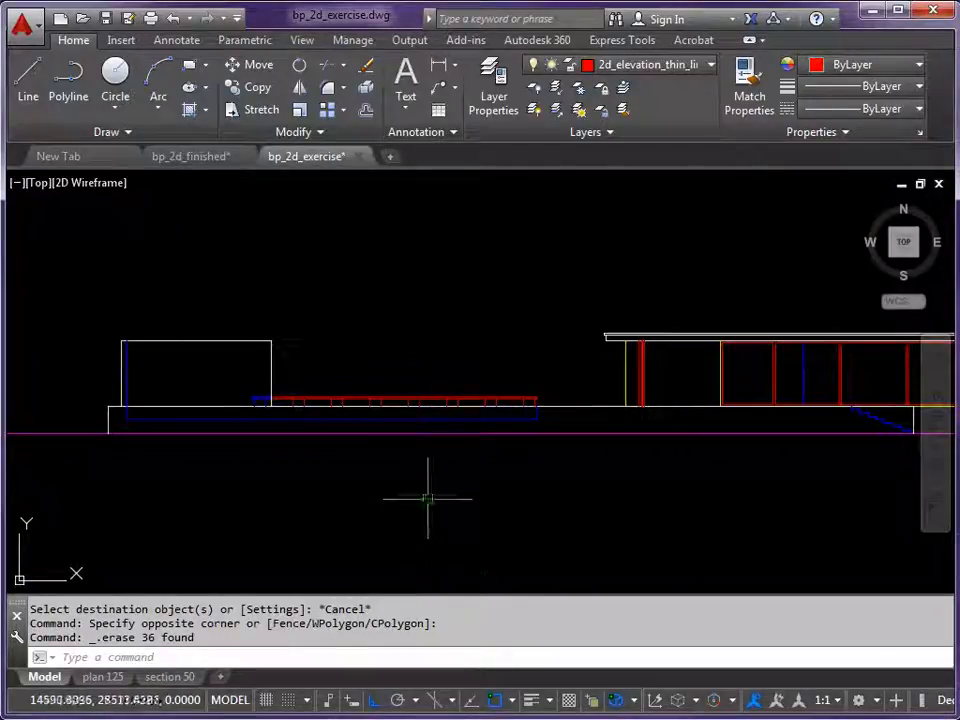
{"action": "middle_click_drag", "start_coordinate": [429, 497], "coordinate": [448, 322]}
{"action": "scroll", "coordinate": [448, 322], "scroll_direction": "down", "scroll_amount": 2}
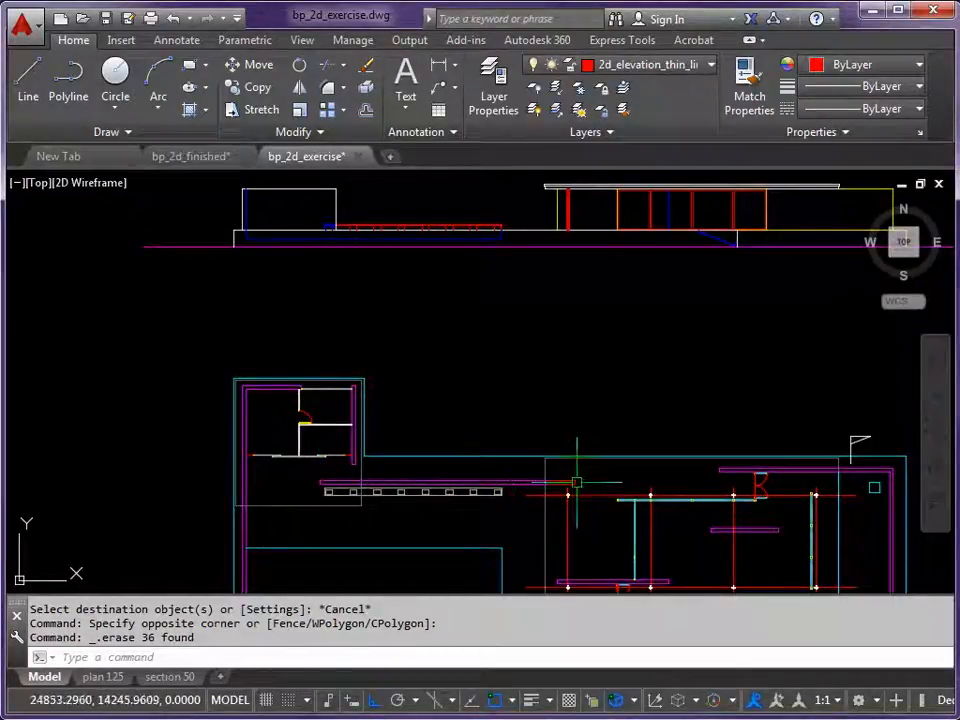
{"action": "mouse_move", "coordinate": [577, 483]}
{"action": "middle_mouse_down"}
{"action": "mouse_move", "coordinate": [548, 428]}
{"action": "mouse_move", "coordinate": [541, 447]}
{"action": "middle_mouse_up"}
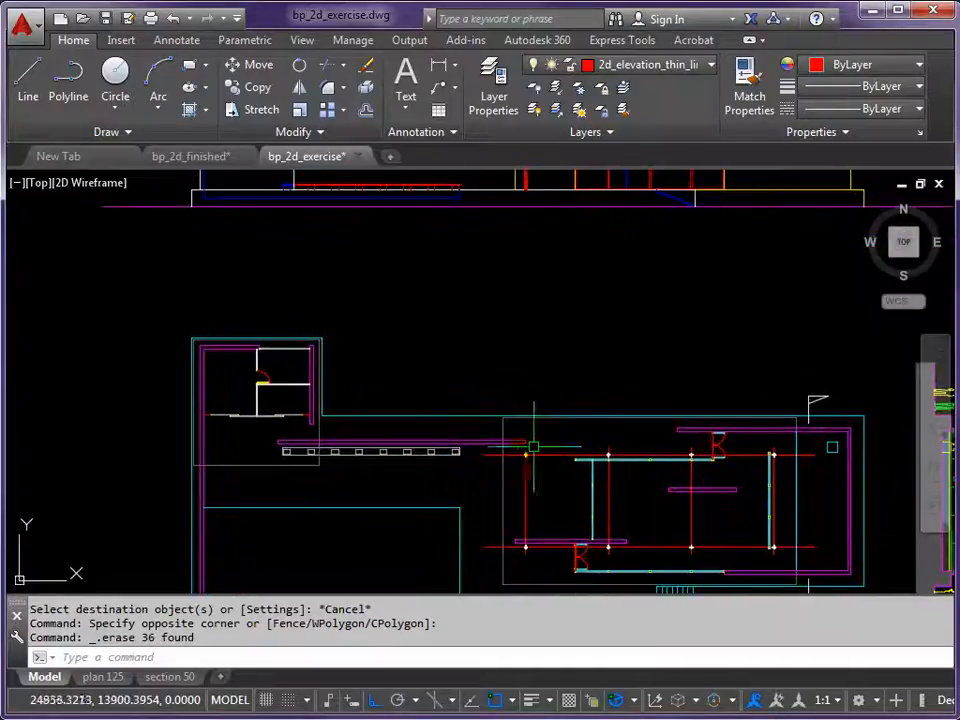
{"action": "mouse_move", "coordinate": [451, 426]}
{"action": "middle_mouse_down"}
{"action": "mouse_move", "coordinate": [443, 495]}
{"action": "mouse_move", "coordinate": [456, 458]}
{"action": "middle_mouse_up"}
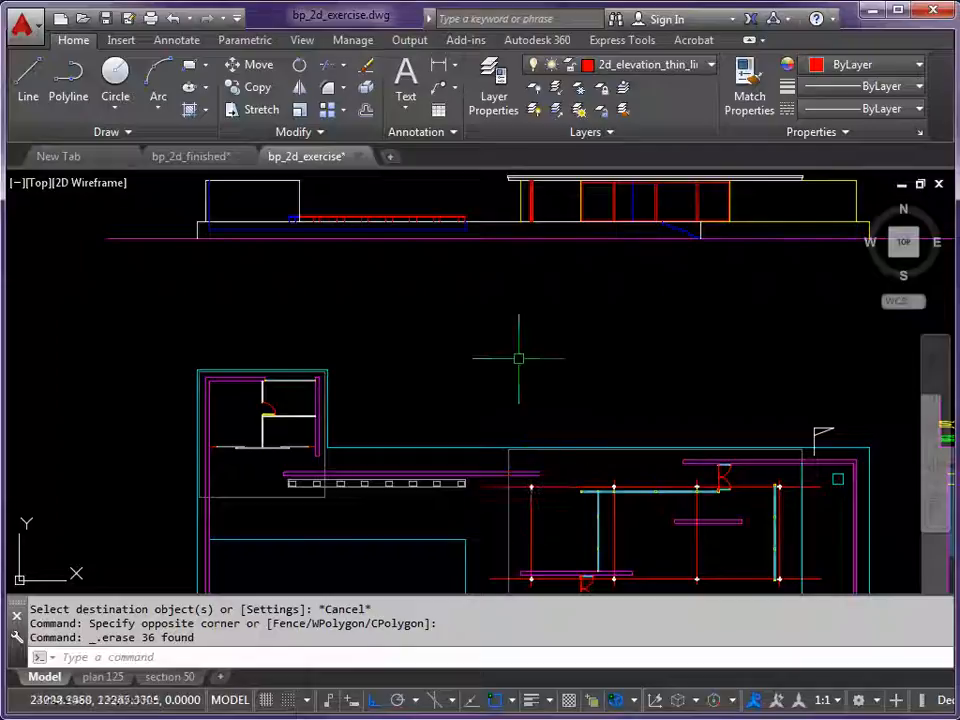
{"action": "left_click", "coordinate": [711, 66]}
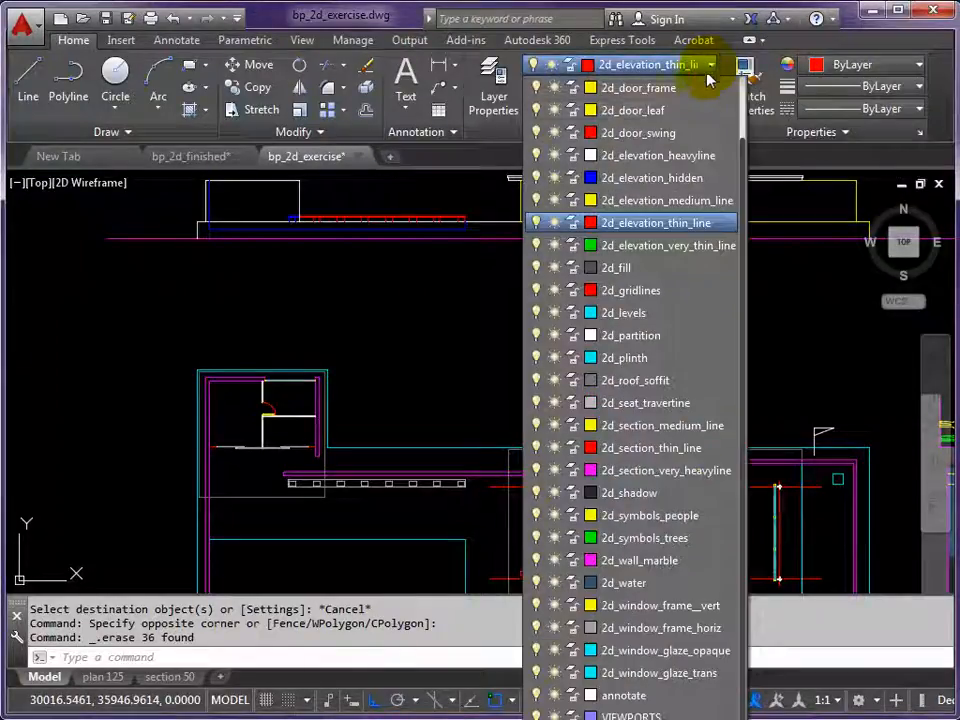
{"action": "left_click", "coordinate": [642, 180]}
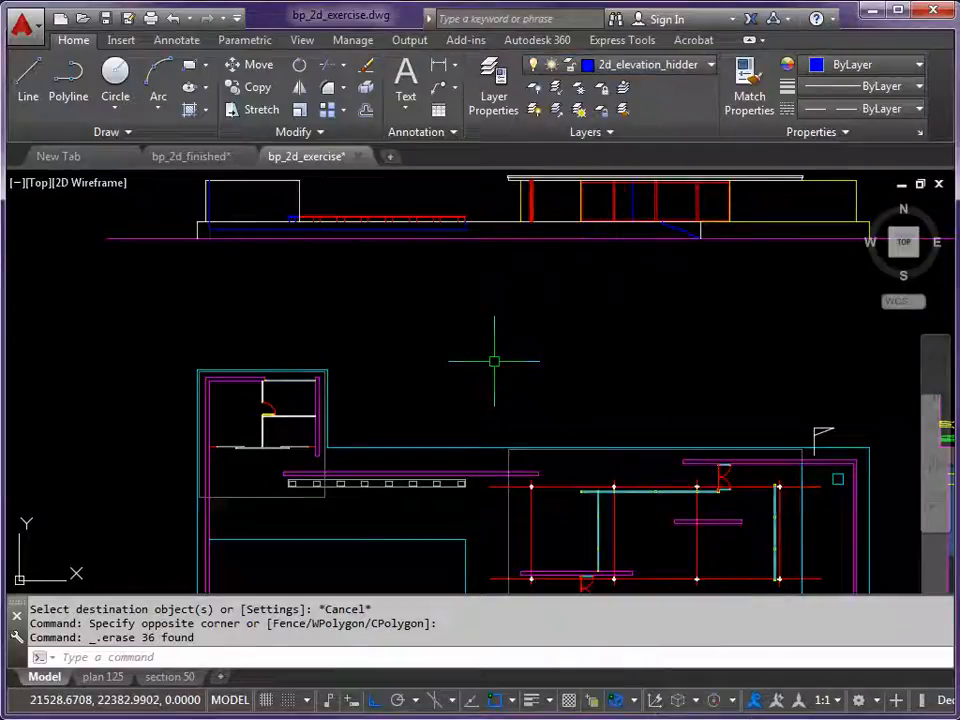
- Draw a vertical line from the right end of the plan's long marble wall behind the bench up to the roof's underside
{"action": "key", "text": "Return"}
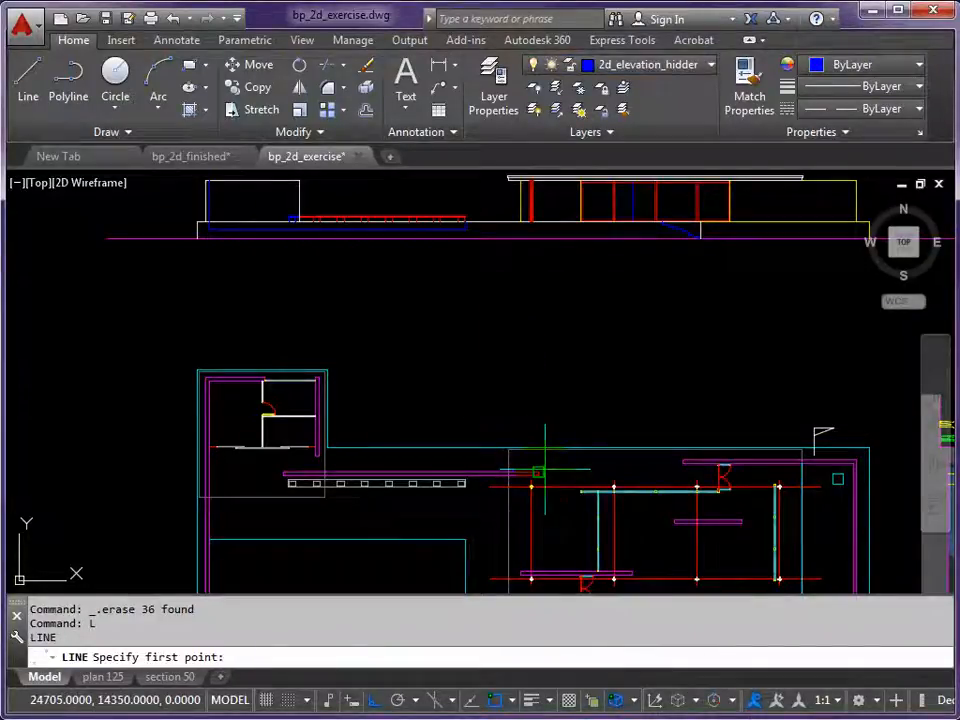
{"action": "left_click", "coordinate": [540, 447]}
{"action": "middle_click_drag", "start_coordinate": [533, 372], "coordinate": [506, 470]}
{"action": "scroll", "coordinate": [529, 285], "scroll_direction": "up", "scroll_amount": 4}
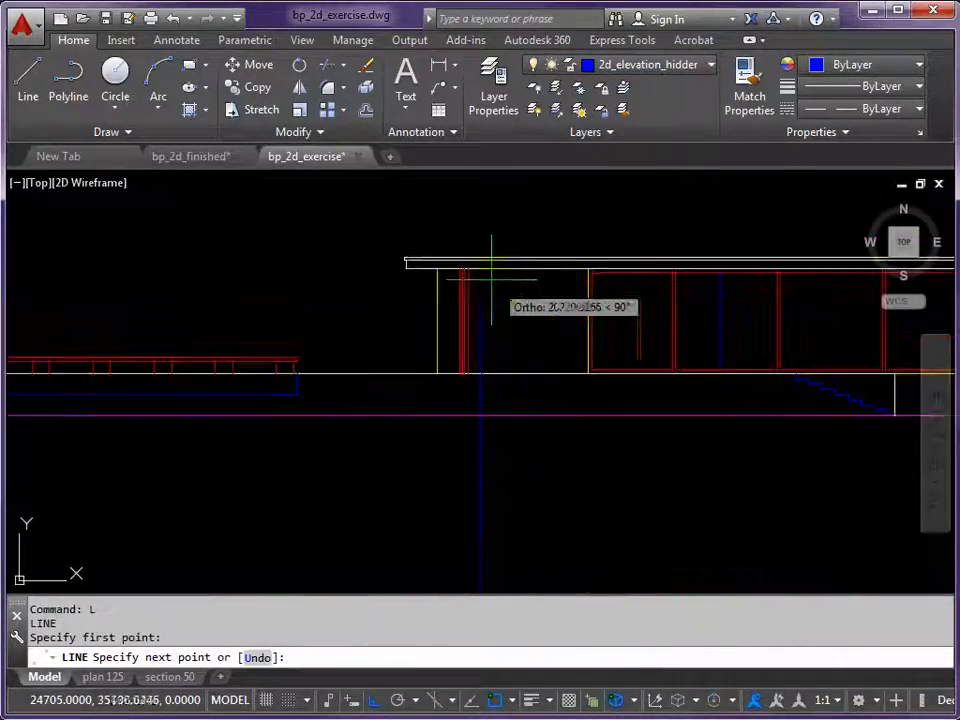
{"action": "left_click", "coordinate": [490, 268]}
{"action": "type", "text": "TR"}
{"action": "key", "text": "Return"}
{"action": "key", "text": "Return"}
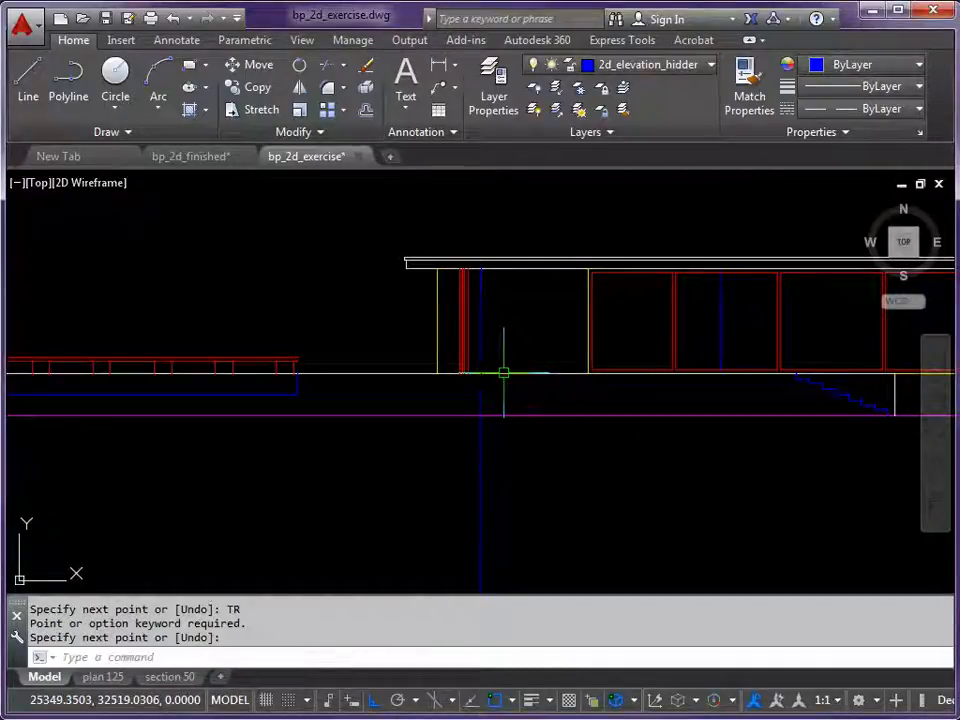
- Trim the projected hidden wall line below the podium's top line
{"action": "key", "text": "Escape"}
{"action": "type", "text": "TR"}
{"action": "key", "text": "Return"}
{"action": "left_click", "coordinate": [503, 372]}
{"action": "key", "text": "Return"}
{"action": "left_click", "coordinate": [468, 404]}
{"action": "key", "text": "Return"}
{"action": "scroll", "coordinate": [468, 404], "scroll_direction": "down", "scroll_amount": 5}
{"action": "middle_click_drag", "start_coordinate": [377, 424], "coordinate": [478, 336]}
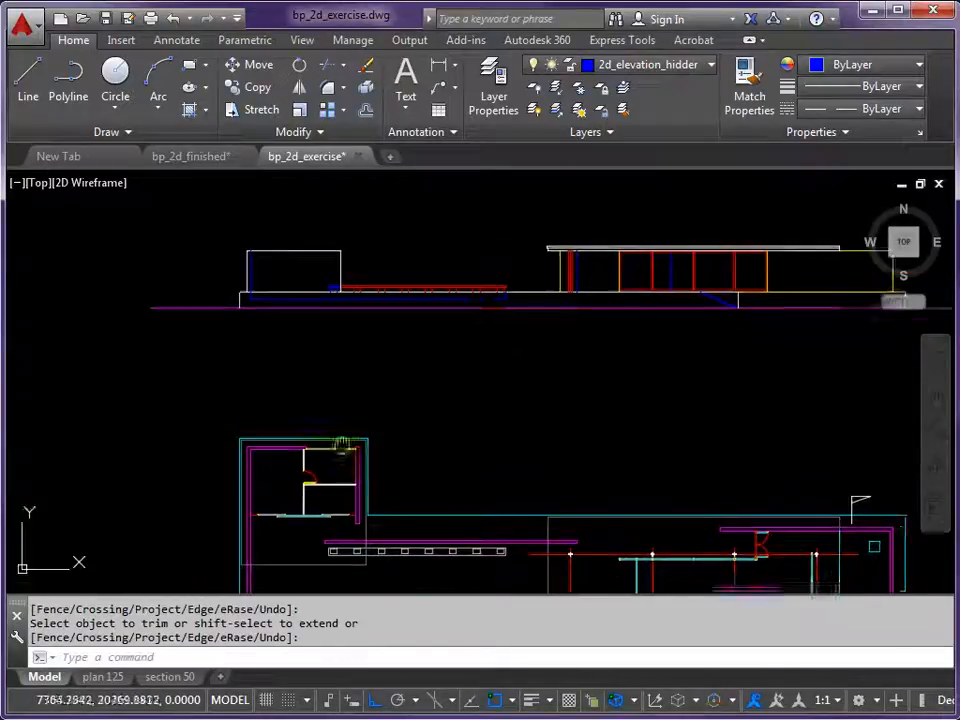
- Draw a vertical line from the left end of the plan's long marble wall behind the bench up to the elevation wall's top line
{"action": "middle_click_drag", "start_coordinate": [322, 553], "coordinate": [347, 448]}
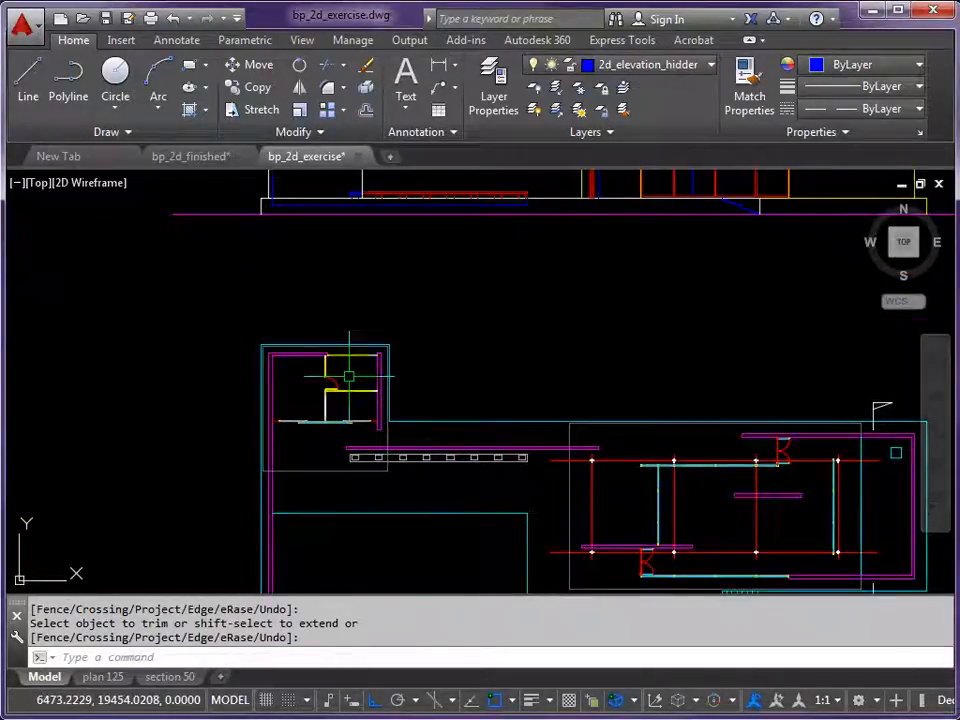
{"action": "key", "text": "Return"}
{"action": "type", "text": "L"}
{"action": "key", "text": "Return"}
{"action": "left_click", "coordinate": [346, 447]}
{"action": "middle_click_drag", "start_coordinate": [355, 323], "coordinate": [355, 447]}
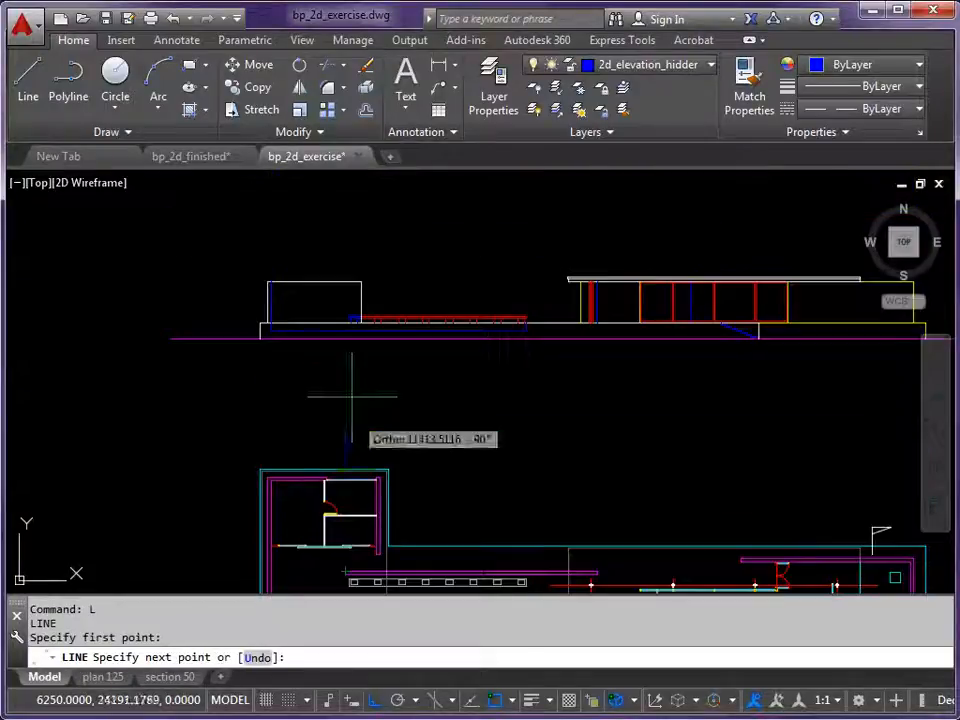
{"action": "scroll", "coordinate": [346, 300], "scroll_direction": "up", "scroll_amount": 2}
{"action": "left_click", "coordinate": [349, 274]}
{"action": "key", "text": "Return"}
- Trim the hidden line of the marble wall's left end below the podium's top line
{"action": "scroll", "coordinate": [338, 332], "scroll_direction": "up", "scroll_amount": 5}
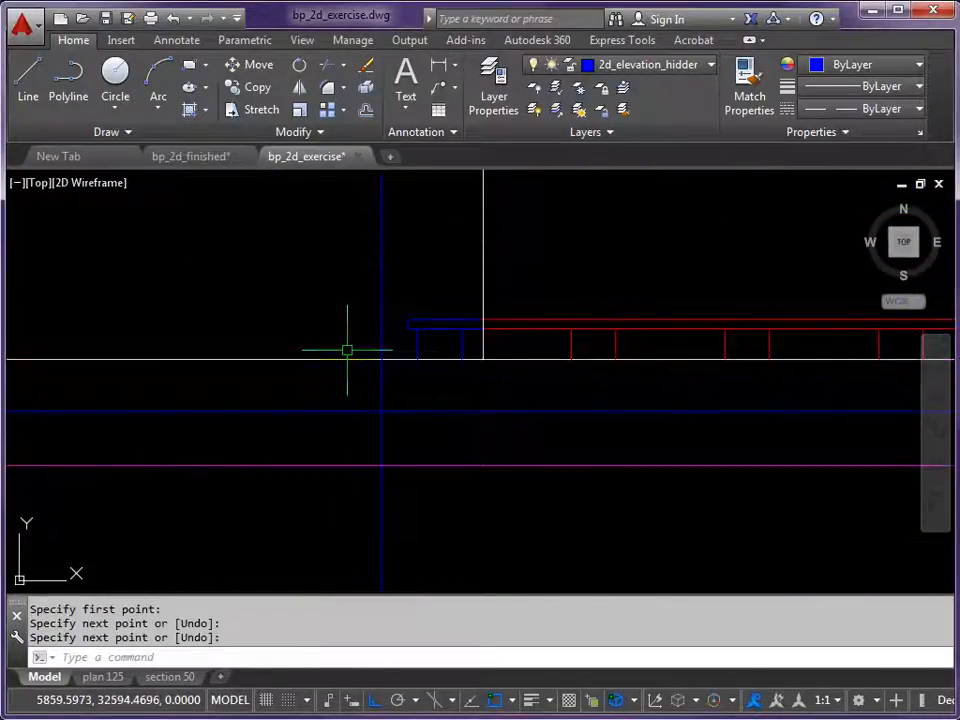
{"action": "type", "text": "TR"}
{"action": "key", "text": "Return"}
{"action": "left_click", "coordinate": [353, 358]}
{"action": "key", "text": "Return"}
{"action": "scroll", "coordinate": [422, 358], "scroll_direction": "down", "scroll_amount": 3}
{"action": "middle_click_drag", "start_coordinate": [515, 296], "coordinate": [289, 343]}
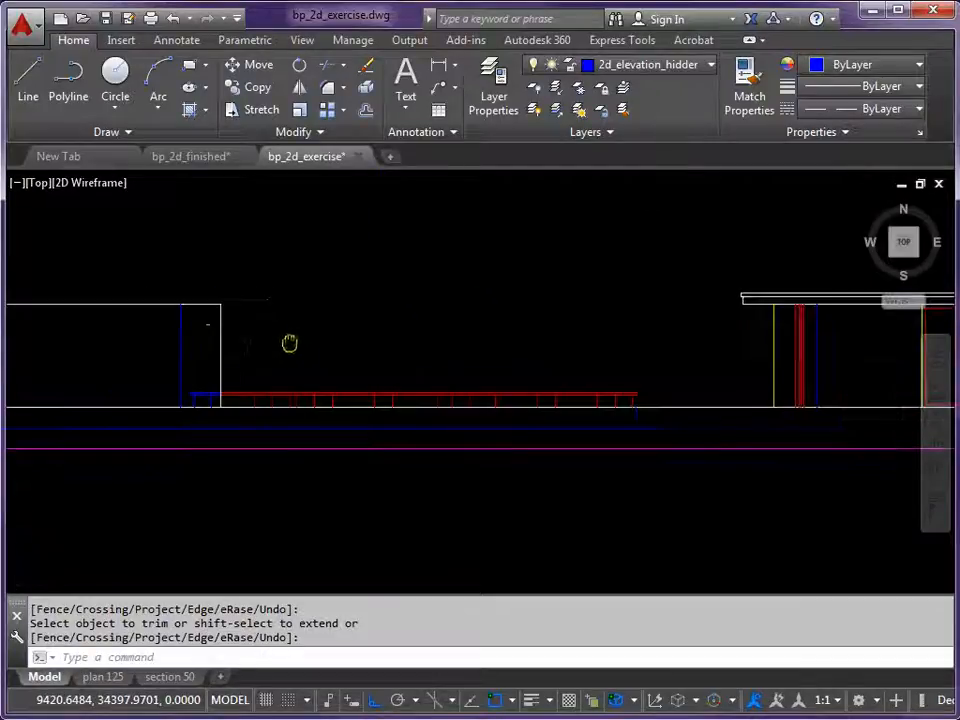
{"action": "left_click", "coordinate": [236, 303]}
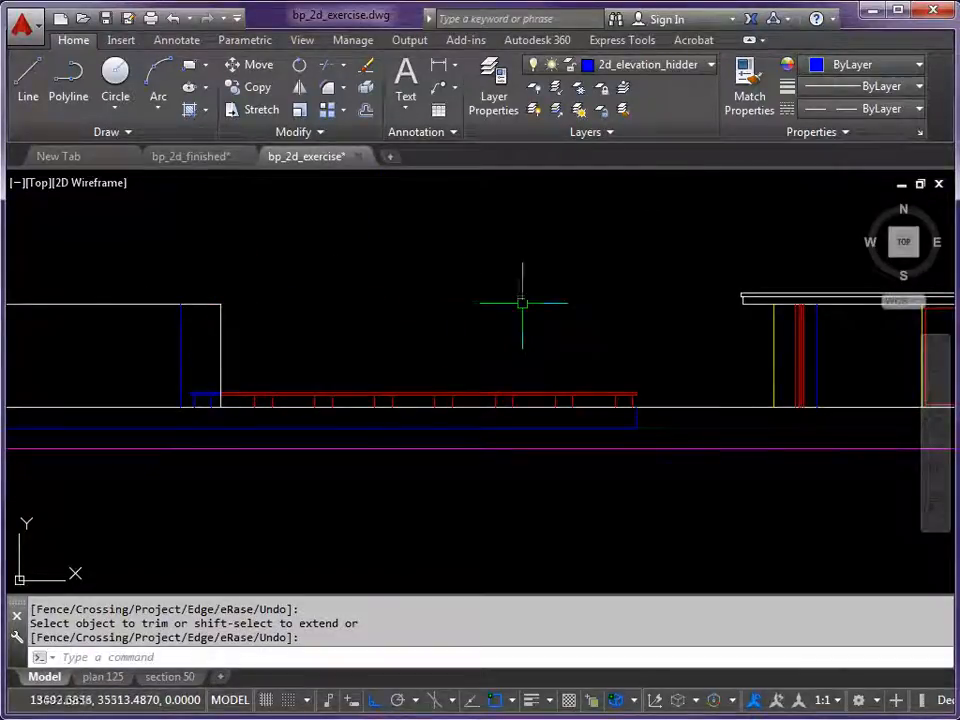
{"action": "left_click", "coordinate": [712, 302]}
{"action": "key", "text": "Escape"}
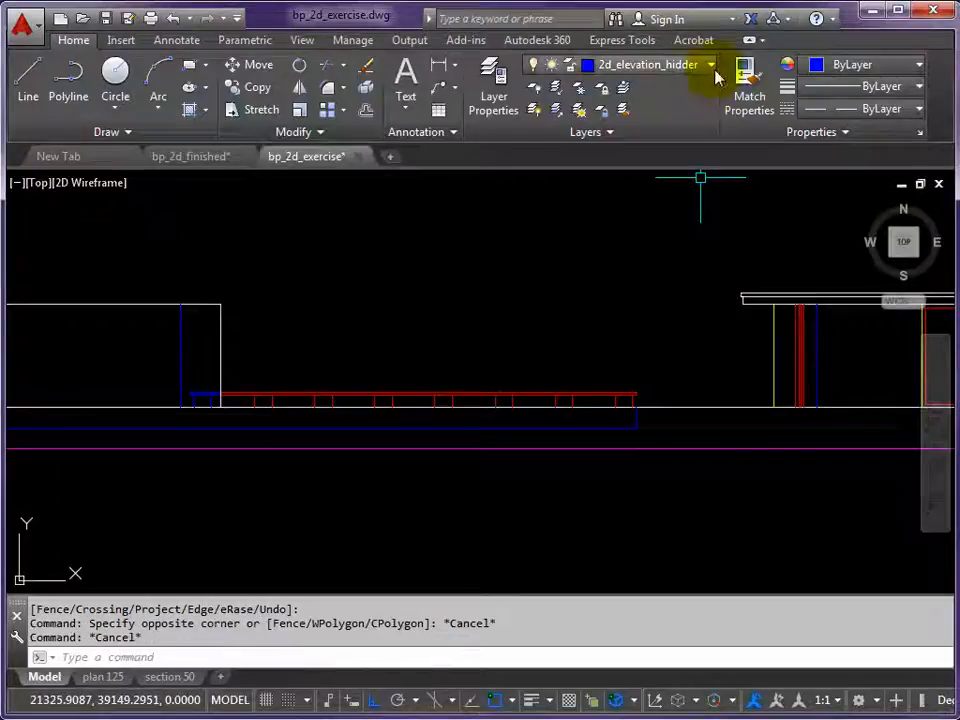
- Make 2d_elevation_thin_line current and draw a horizontal line from the small building wall's upper right corner to the main roof's lower left corner
{"action": "left_click", "coordinate": [624, 90]}
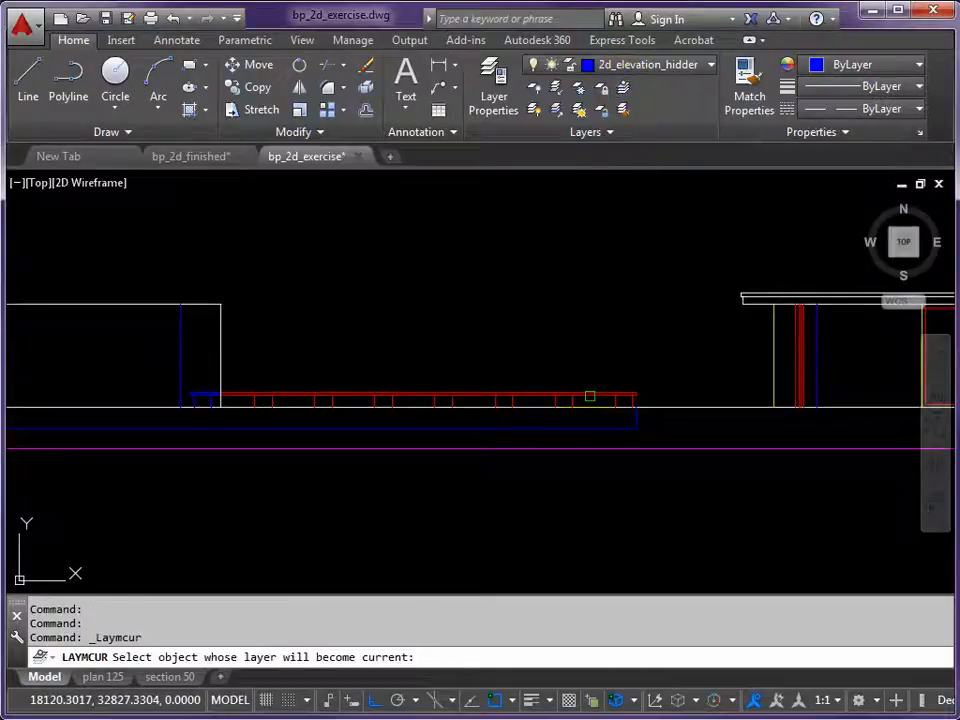
{"action": "left_click", "coordinate": [590, 396]}
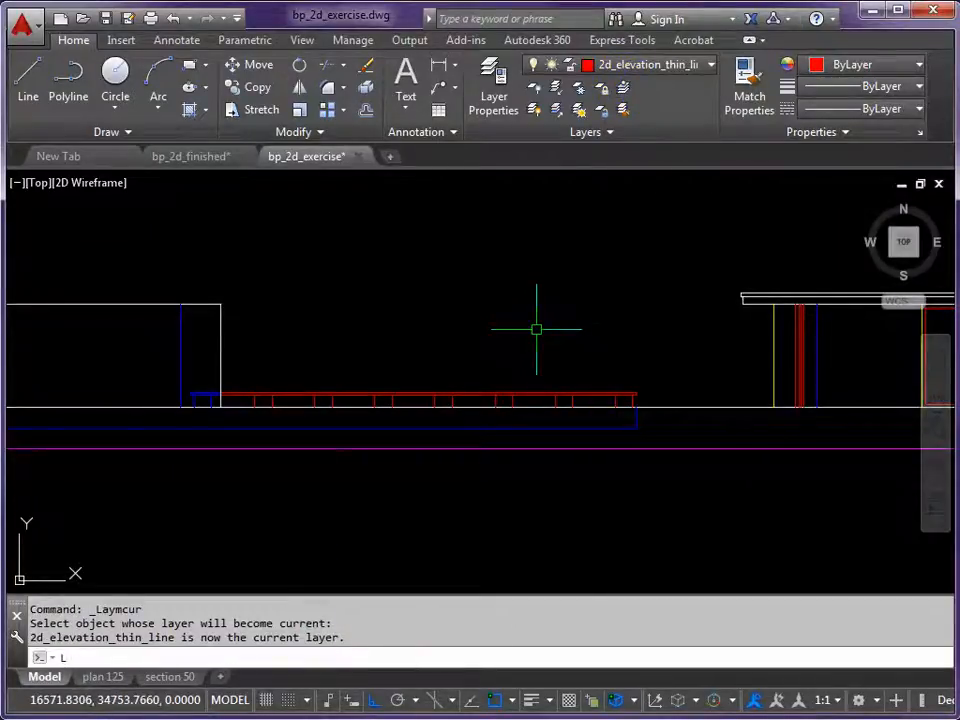
{"action": "key", "text": "Return"}
{"action": "left_click", "coordinate": [220, 304]}
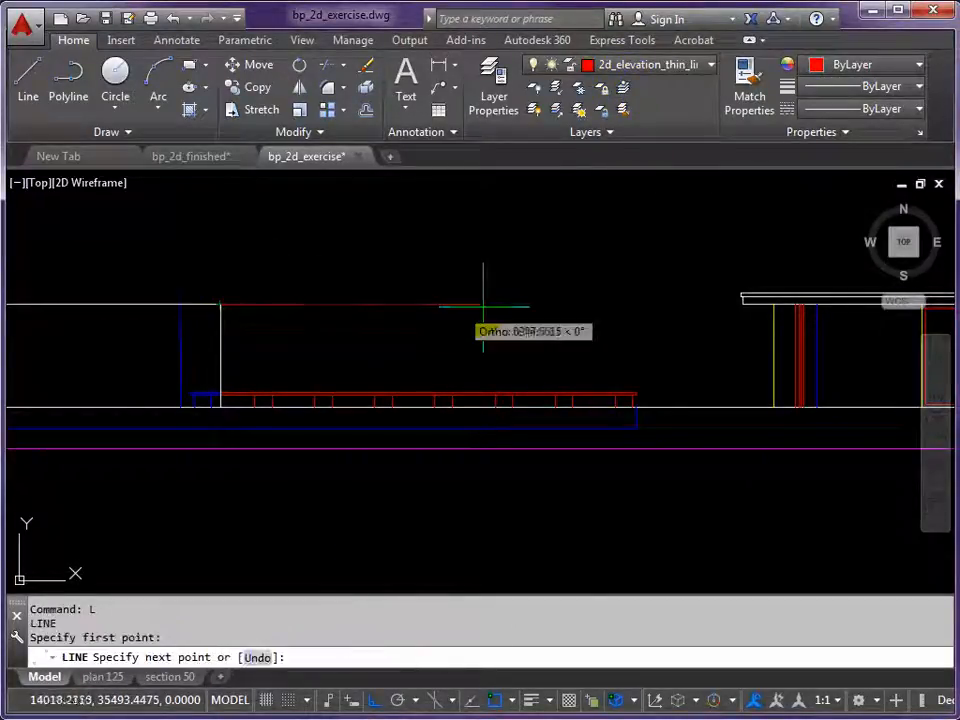
{"action": "scroll", "coordinate": [748, 303], "scroll_direction": "up", "scroll_amount": 3}
{"action": "left_click", "coordinate": [748, 296]}
{"action": "key", "text": "Return"}
- Copy the main roof's edge profile from its lower left corner horizontally into alignment with the small roof's left edge in the plan
{"action": "scroll", "coordinate": [621, 364], "scroll_direction": "down", "scroll_amount": 5}
{"action": "middle_click_drag", "start_coordinate": [492, 320], "coordinate": [489, 294]}
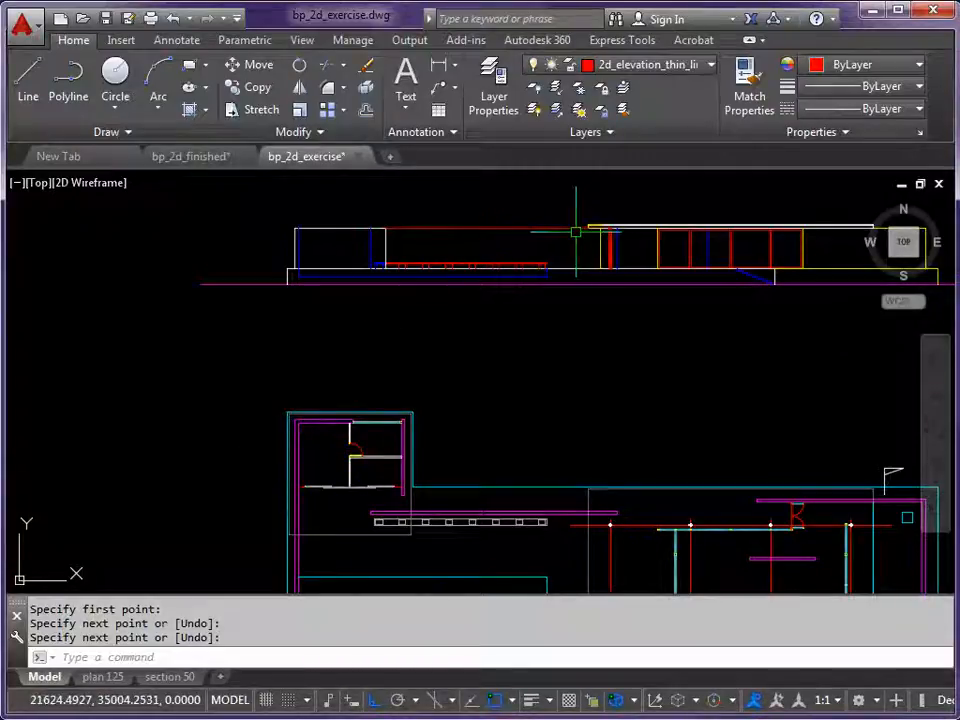
{"action": "scroll", "coordinate": [590, 228], "scroll_direction": "up", "scroll_amount": 5}
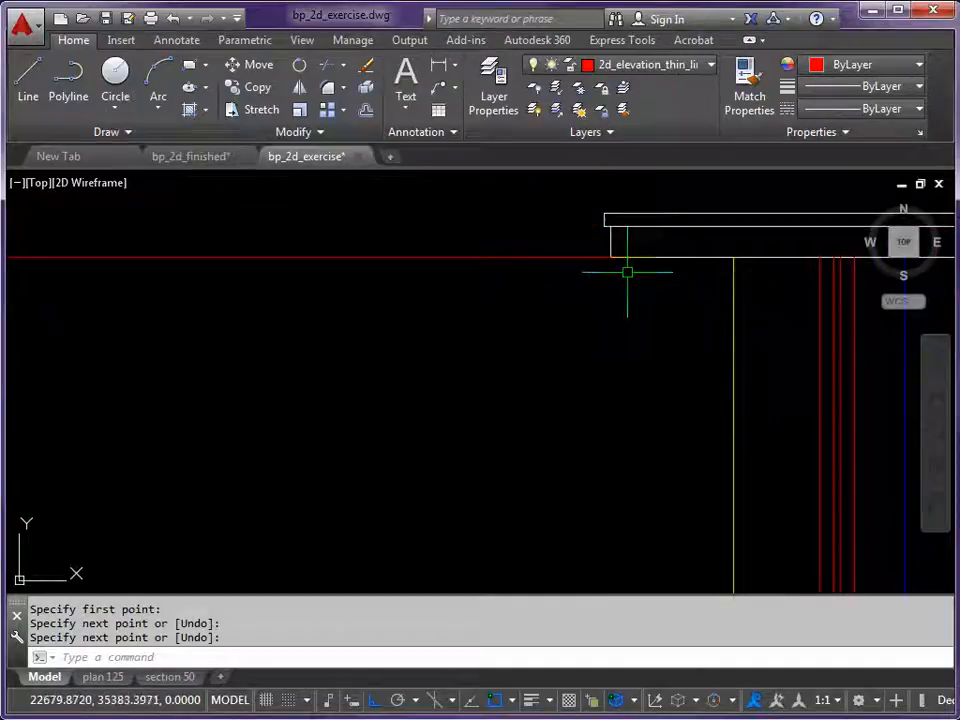
{"action": "type", "text": "P"}
{"action": "key", "text": "Return"}
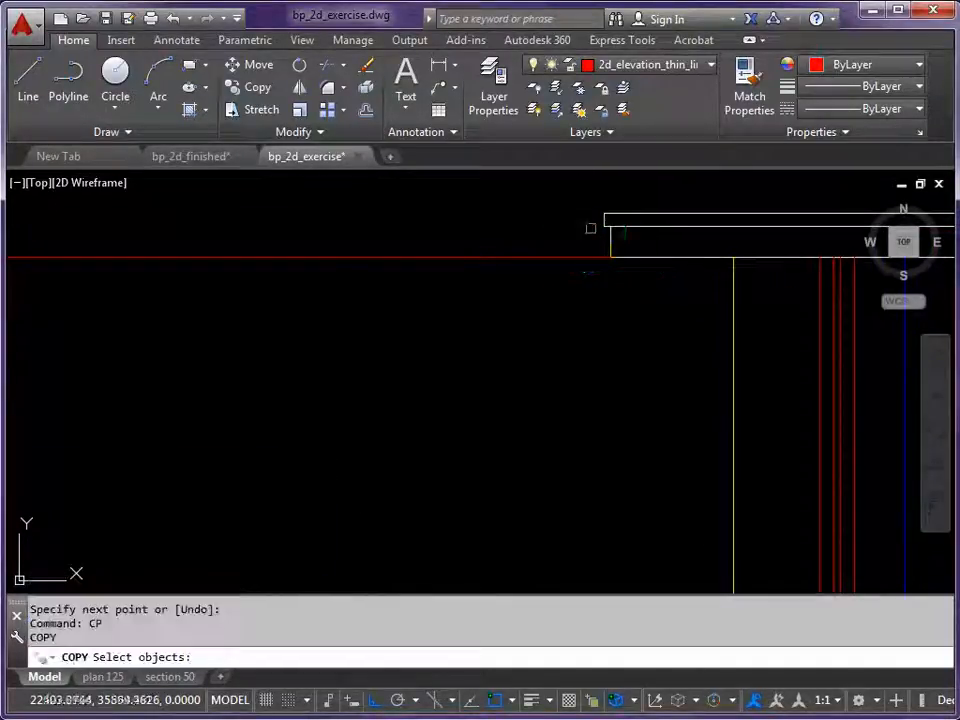
{"action": "left_click", "coordinate": [647, 200]}
{"action": "left_click", "coordinate": [573, 242]}
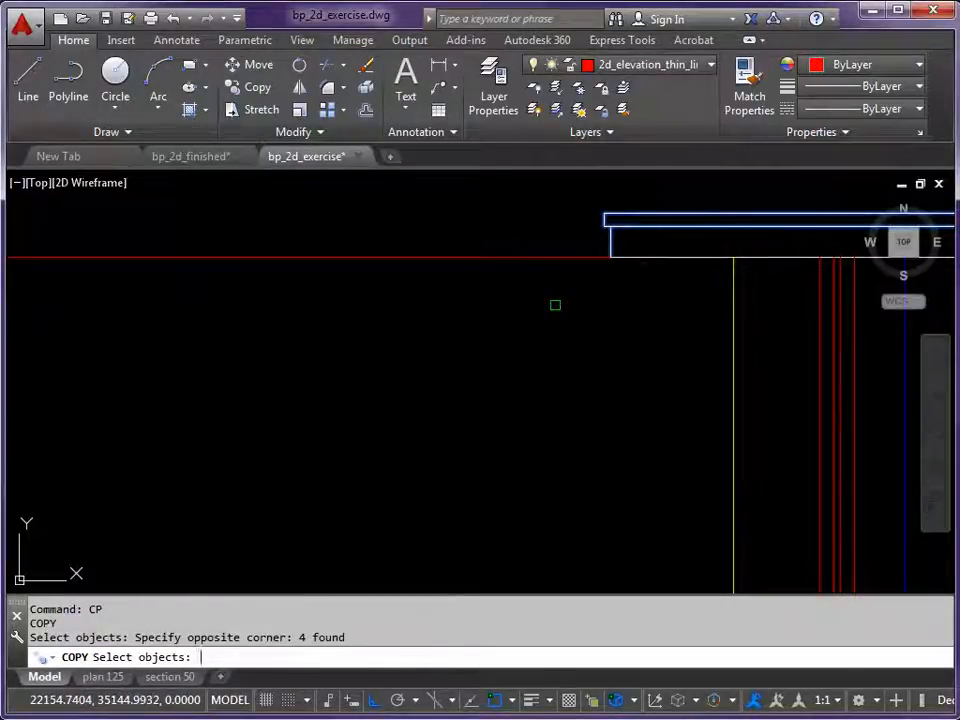
{"action": "key", "text": "Return"}
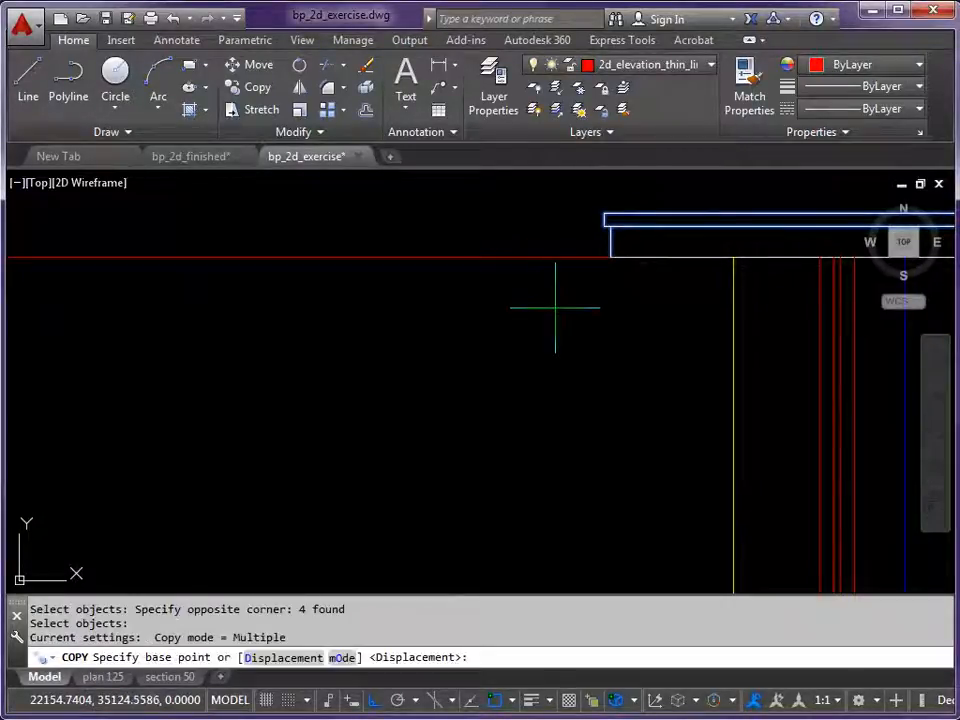
{"action": "left_click", "coordinate": [611, 258]}
{"action": "scroll", "coordinate": [330, 369], "scroll_direction": "down", "scroll_amount": 5}
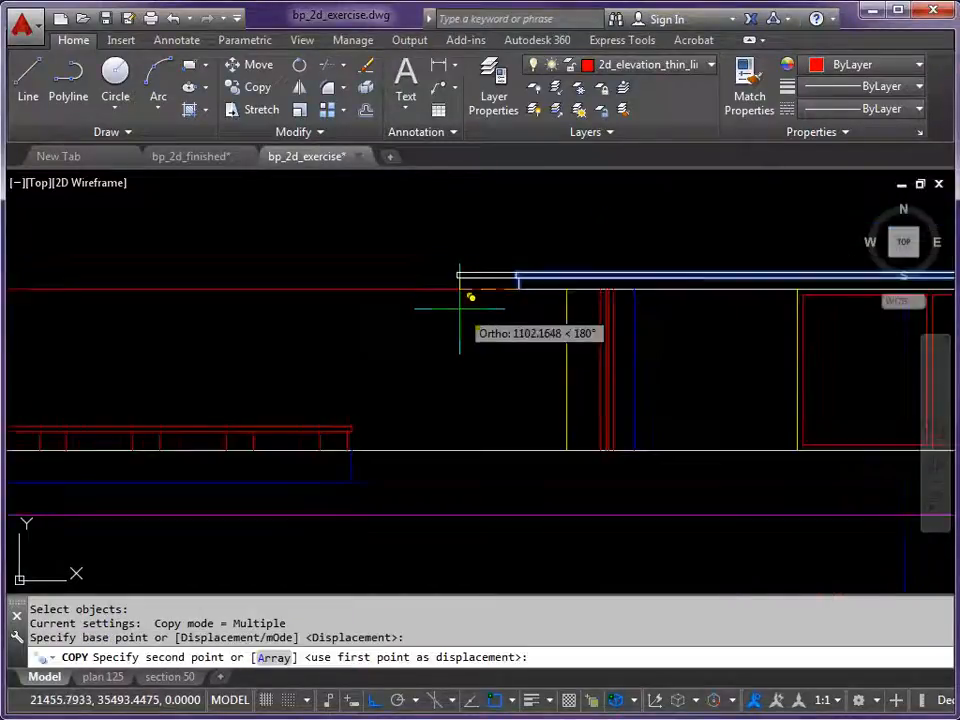
{"action": "middle_click_drag", "start_coordinate": [326, 369], "coordinate": [418, 285]}
{"action": "scroll", "coordinate": [300, 400], "scroll_direction": "up", "scroll_amount": 7}
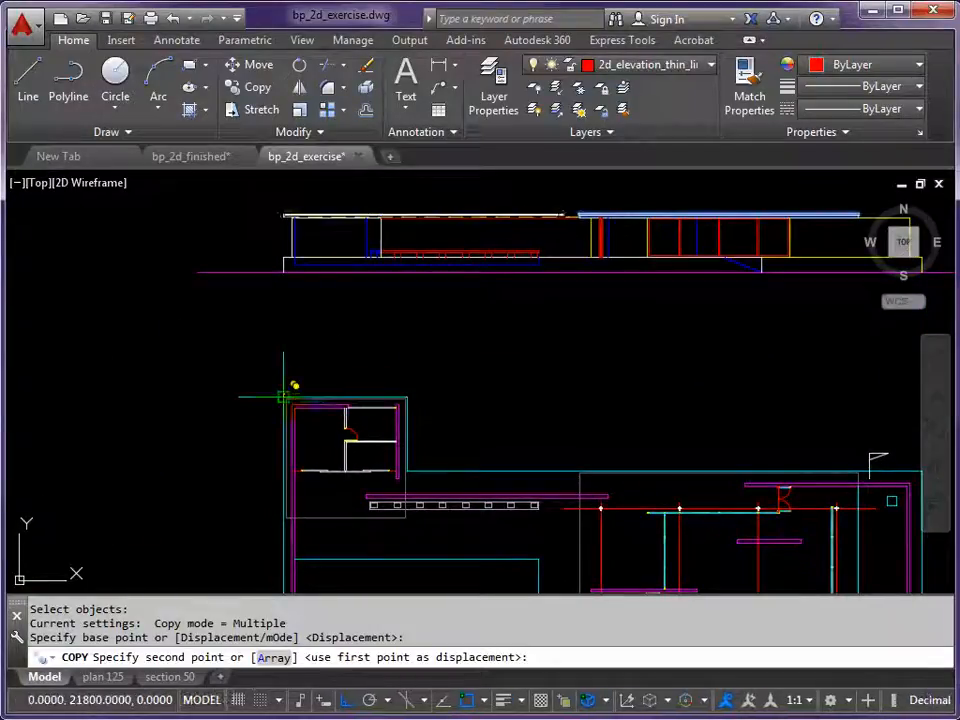
{"action": "scroll", "coordinate": [292, 433], "scroll_direction": "down", "scroll_amount": 6}
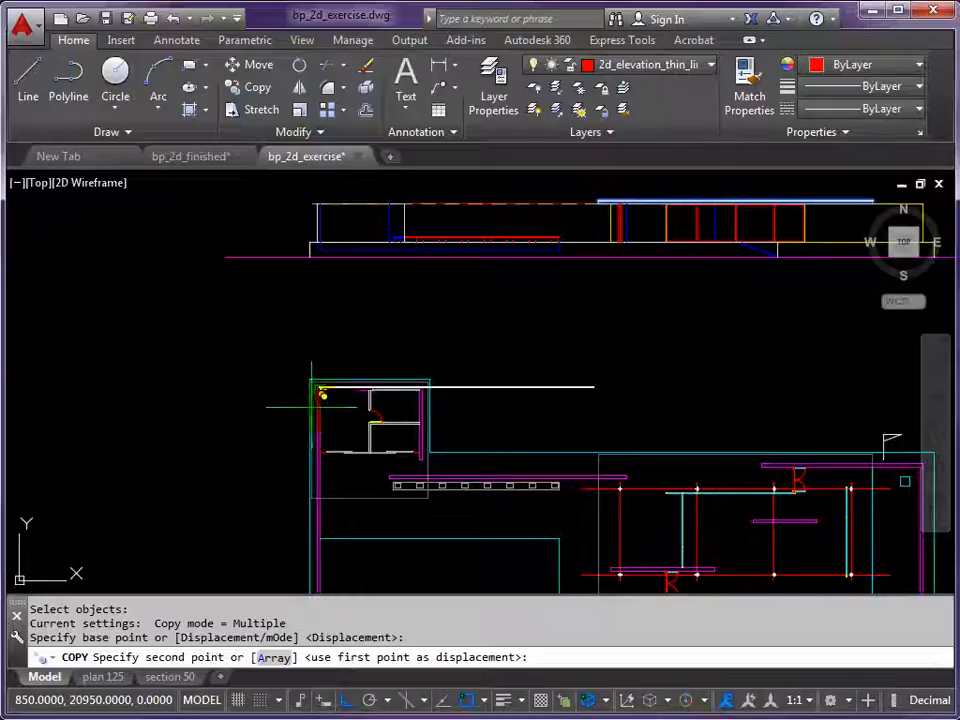
{"action": "scroll", "coordinate": [316, 410], "scroll_direction": "up", "scroll_amount": 7}
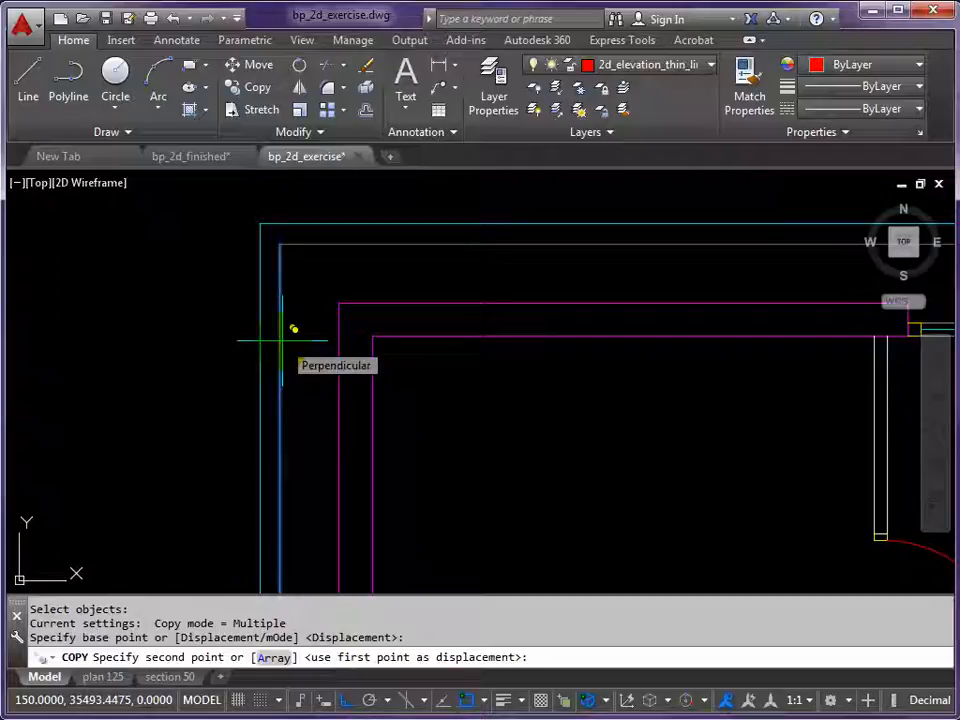
{"action": "left_click", "coordinate": [282, 341]}
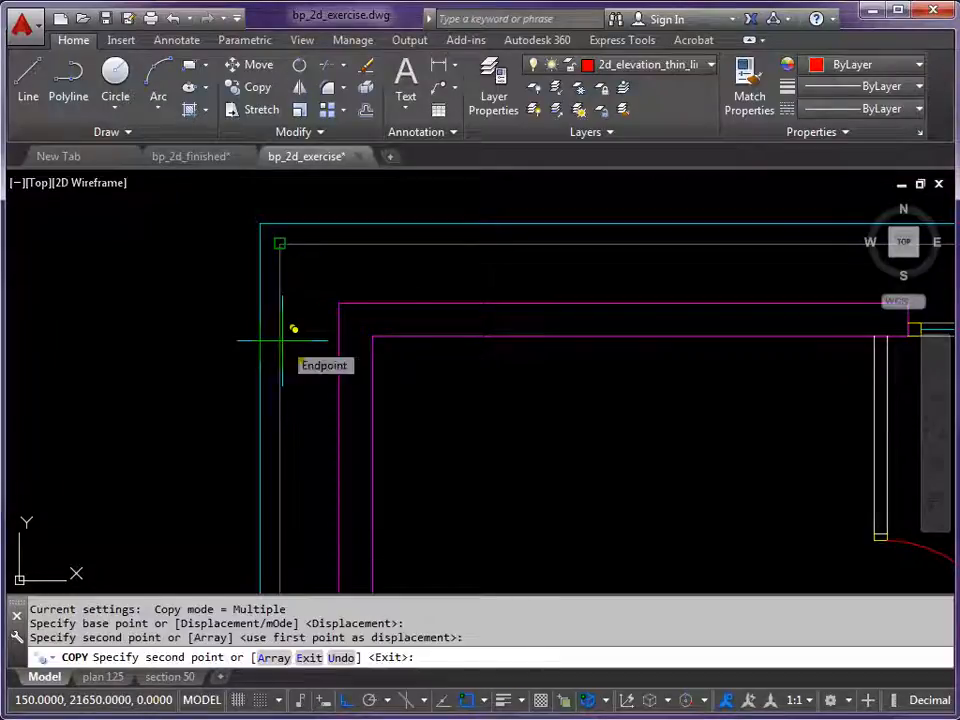
{"action": "key", "text": "Return"}
- Draw the small roof's underside line from the wall's upper left corner to the lower end of the copied roof edge
{"action": "scroll", "coordinate": [350, 270], "scroll_direction": "down", "scroll_amount": 10}
{"action": "mouse_move", "coordinate": [355, 240]}
{"action": "middle_mouse_down"}
{"action": "mouse_move", "coordinate": [358, 254]}
{"action": "mouse_move", "coordinate": [306, 303]}
{"action": "middle_mouse_up"}
{"action": "scroll", "coordinate": [317, 304], "scroll_direction": "up", "scroll_amount": 8}
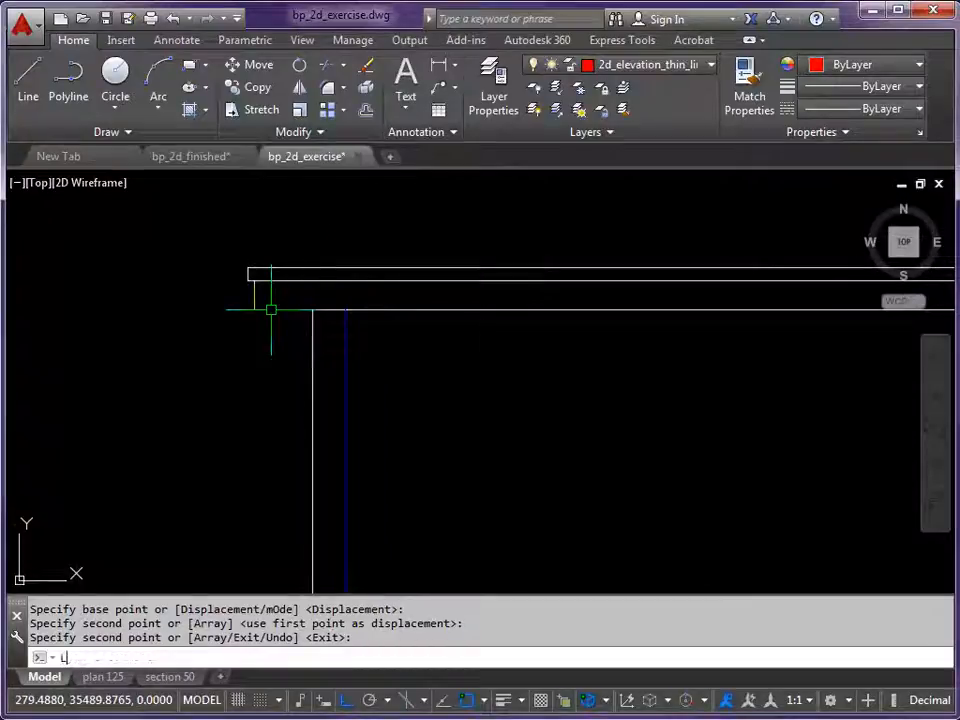
{"action": "type", "text": "L"}
{"action": "key", "text": "Return"}
{"action": "left_click", "coordinate": [313, 310]}
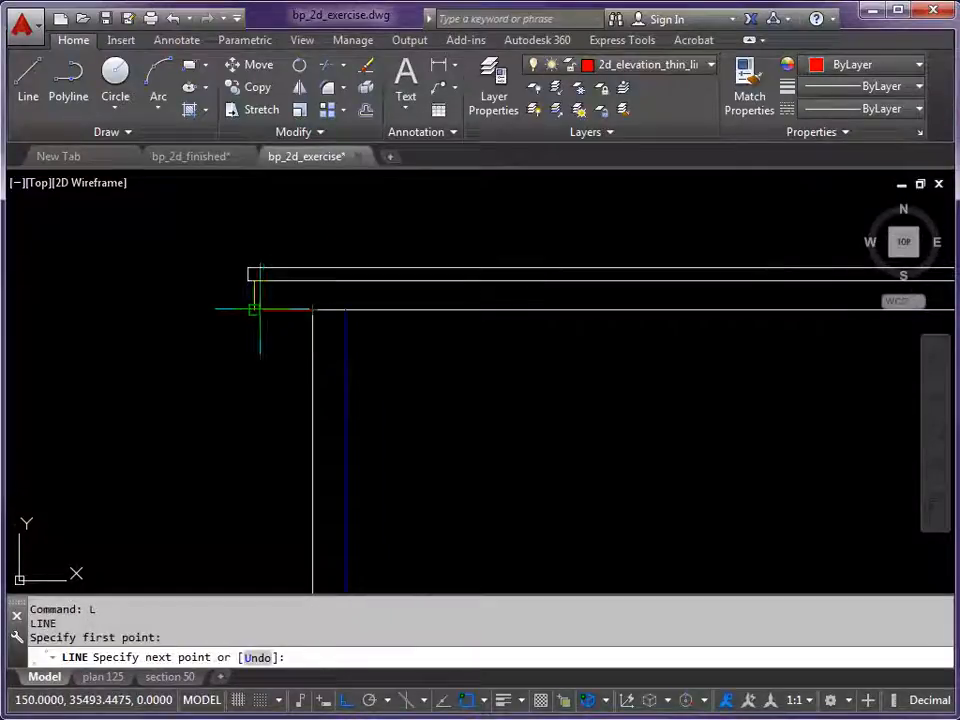
{"action": "left_click", "coordinate": [254, 310]}
{"action": "key", "text": "Return"}
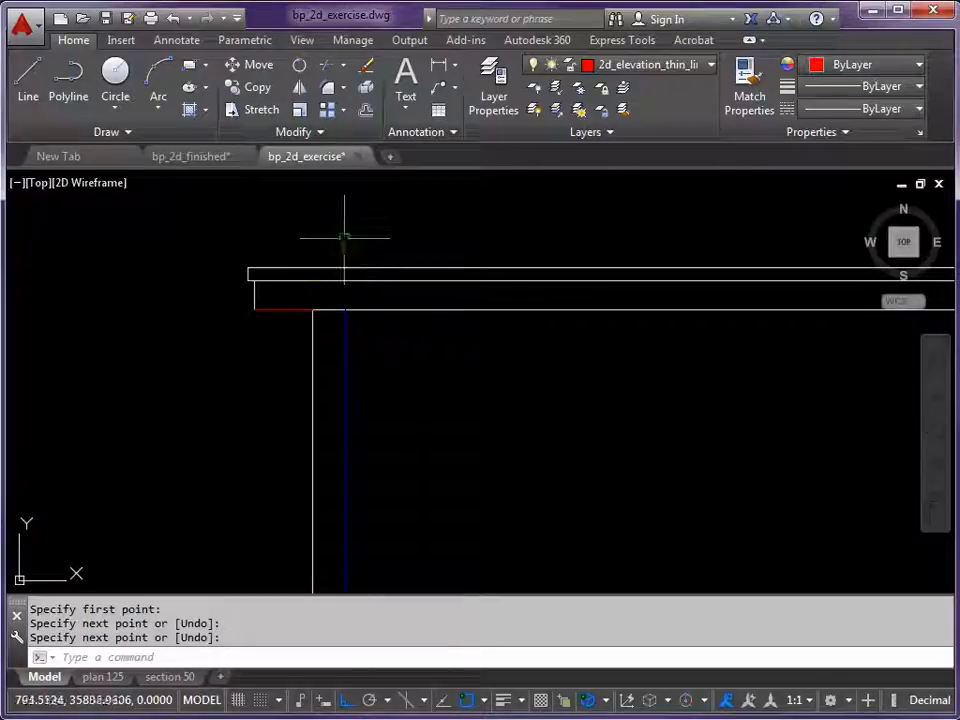
- Match the copied roof edge lines to the properties of the new thin underside line
{"action": "left_click", "coordinate": [760, 88]}
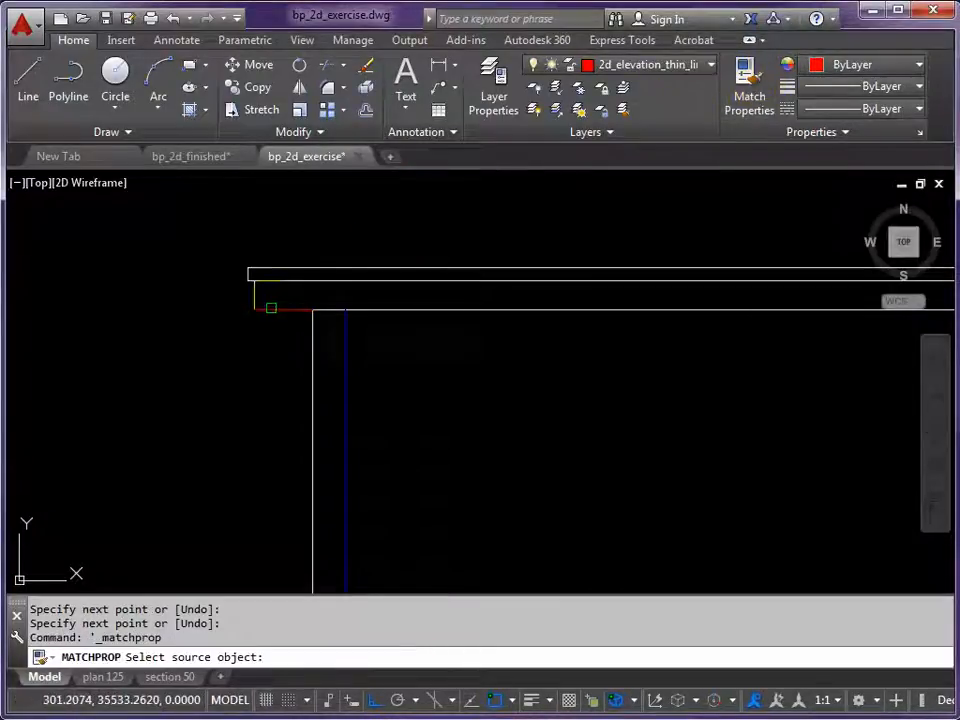
{"action": "left_click", "coordinate": [274, 308]}
{"action": "left_click", "coordinate": [285, 237]}
{"action": "left_click", "coordinate": [208, 301]}
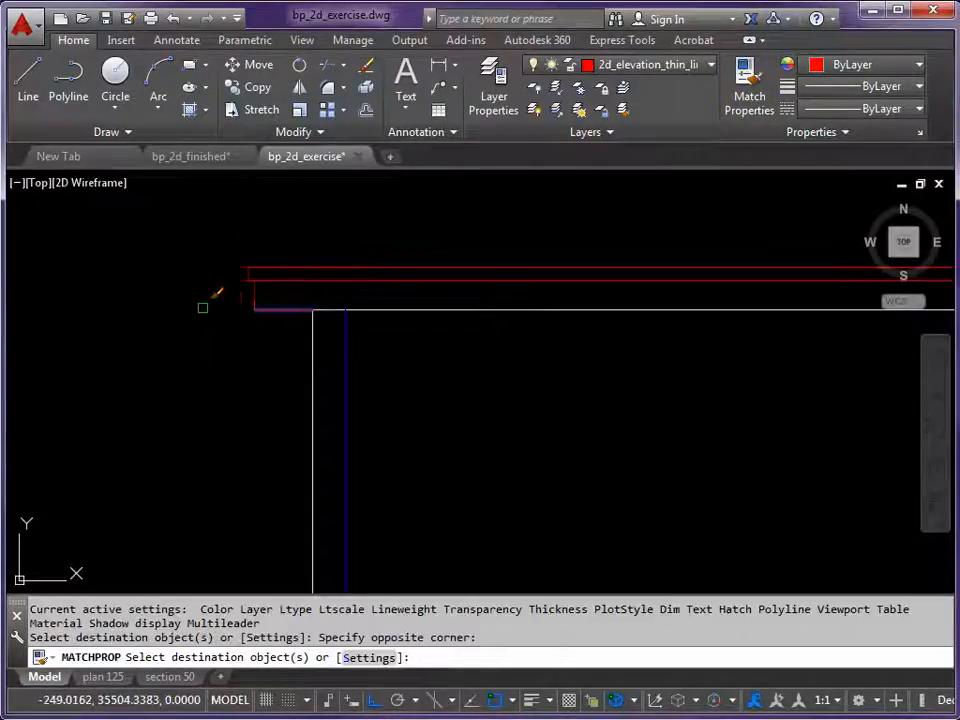
{"action": "key", "text": "Return"}
- Draw a vertical line from the small roof's upper right corner in the plan up to the underside of the elevation's roof slab
{"action": "scroll", "coordinate": [368, 339], "scroll_direction": "down", "scroll_amount": 3}
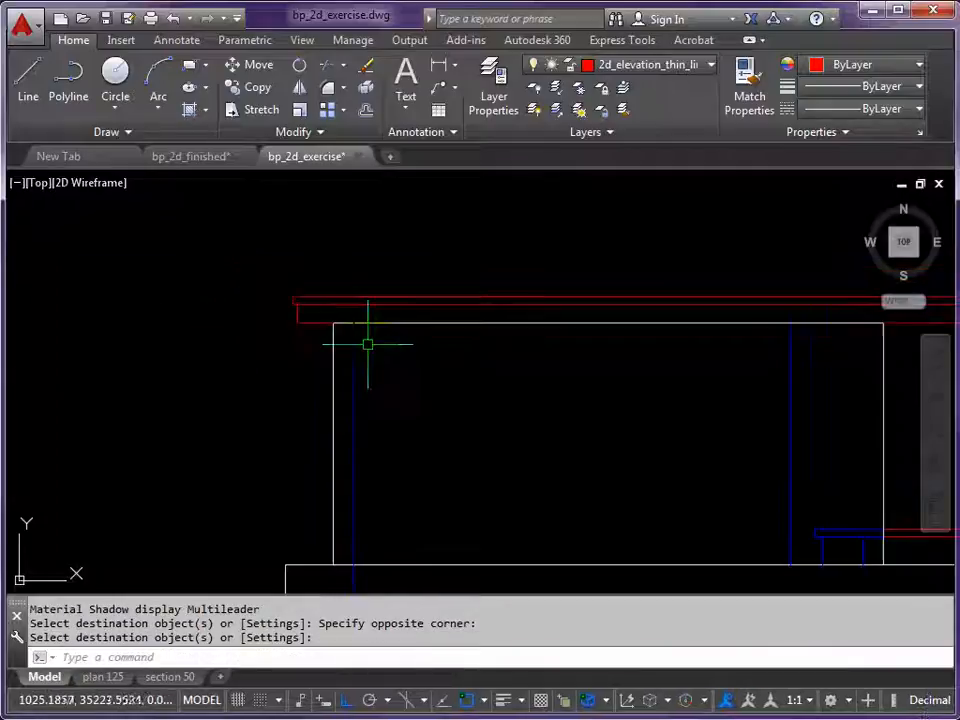
{"action": "middle_click_drag", "start_coordinate": [615, 366], "coordinate": [434, 340]}
{"action": "scroll", "coordinate": [429, 341], "scroll_direction": "down", "scroll_amount": 2}
{"action": "middle_click_drag", "start_coordinate": [428, 442], "coordinate": [373, 270]}
{"action": "middle_click_drag", "start_coordinate": [360, 465], "coordinate": [344, 329]}
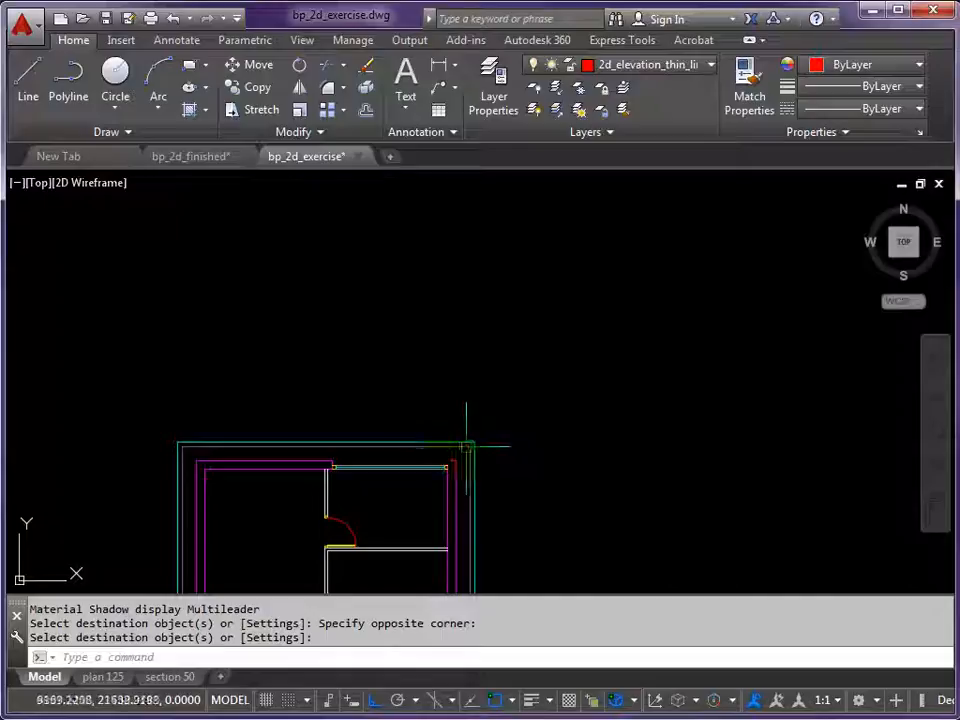
{"action": "scroll", "coordinate": [468, 450], "scroll_direction": "up", "scroll_amount": 3}
{"action": "key", "text": "Return"}
{"action": "type", "text": "L"}
{"action": "key", "text": "Return"}
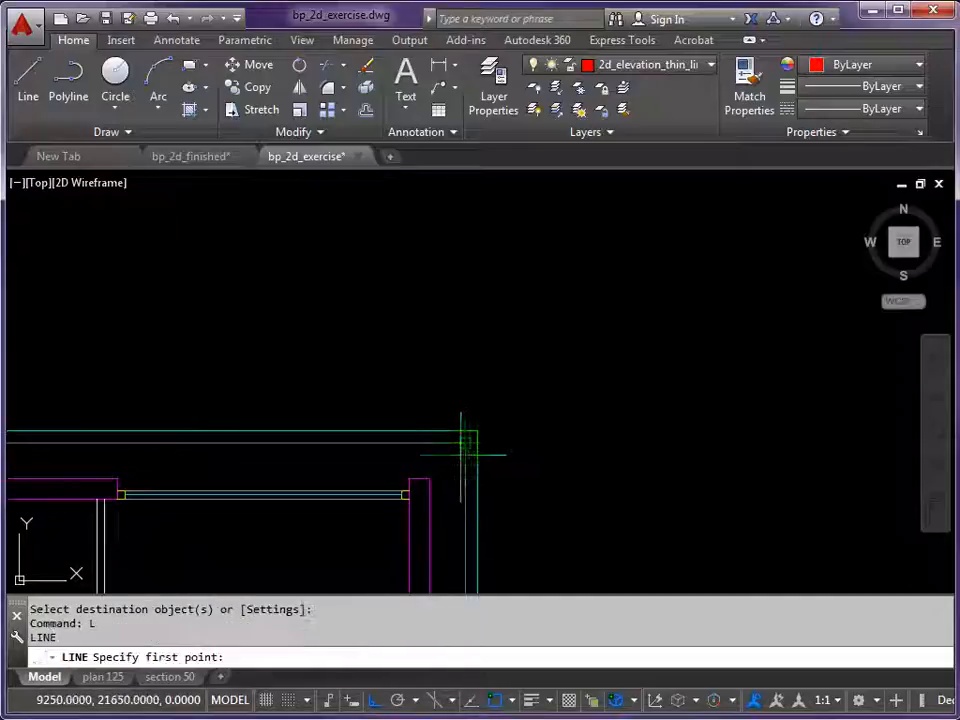
{"action": "left_click", "coordinate": [467, 452]}
{"action": "middle_click_drag", "start_coordinate": [476, 349], "coordinate": [451, 552]}
{"action": "middle_click_drag", "start_coordinate": [427, 340], "coordinate": [441, 476]}
{"action": "scroll", "coordinate": [440, 364], "scroll_direction": "up", "scroll_amount": 4}
{"action": "left_click", "coordinate": [481, 310]}
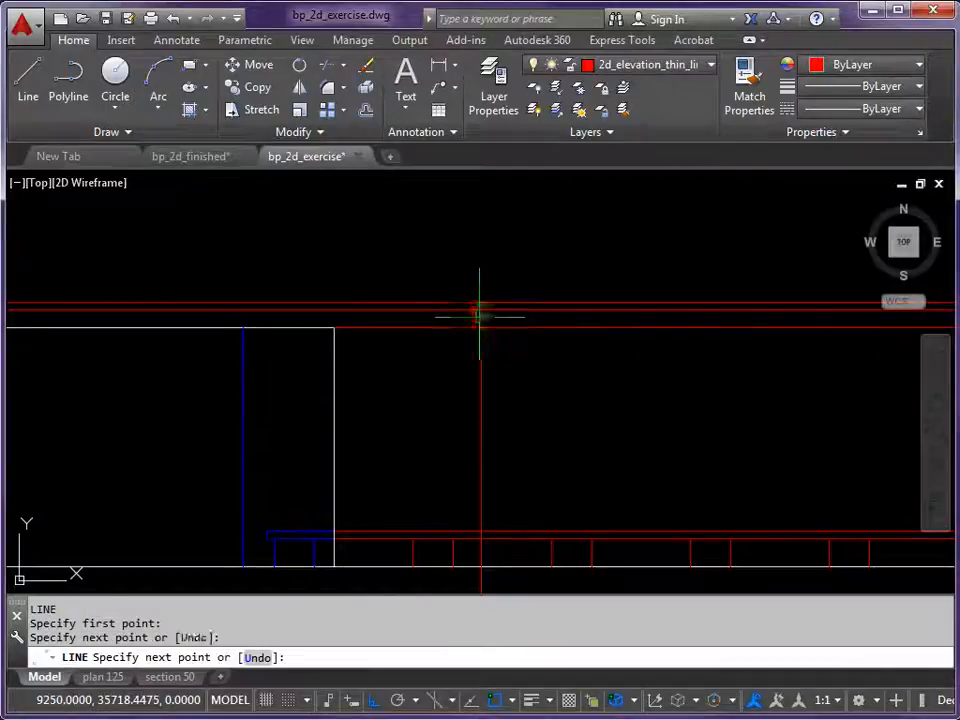
{"action": "key", "text": "Return"}
- Offset the projected vertical roof edge line by 50 to its right
{"action": "scroll", "coordinate": [490, 370], "scroll_direction": "up", "scroll_amount": 4}
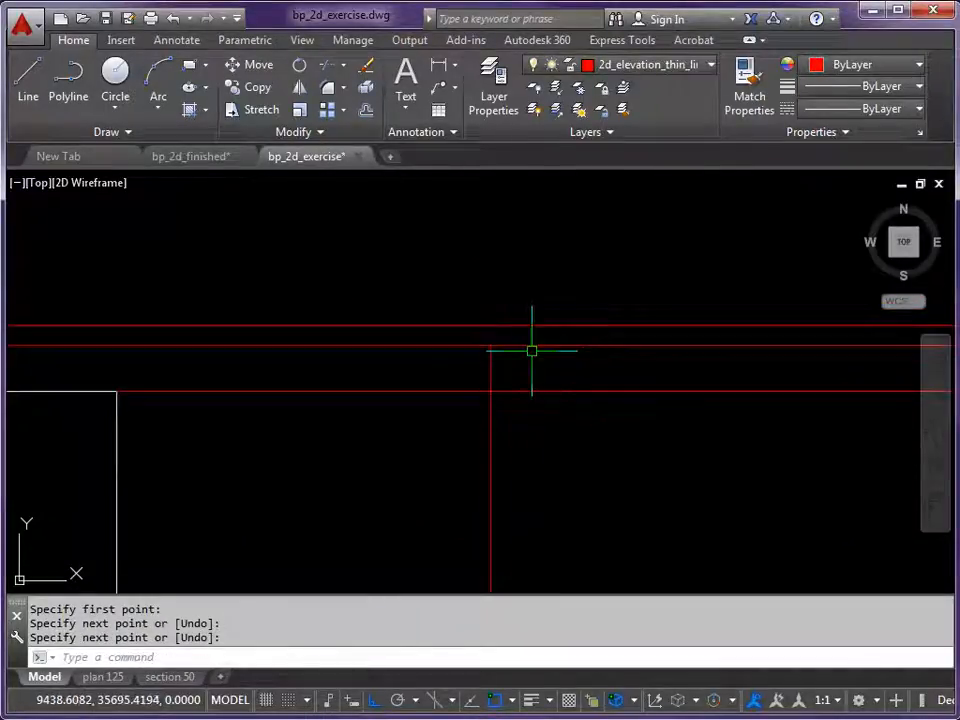
{"action": "left_click", "coordinate": [519, 348]}
{"action": "key", "text": "Escape"}
{"action": "key", "text": "Escape"}
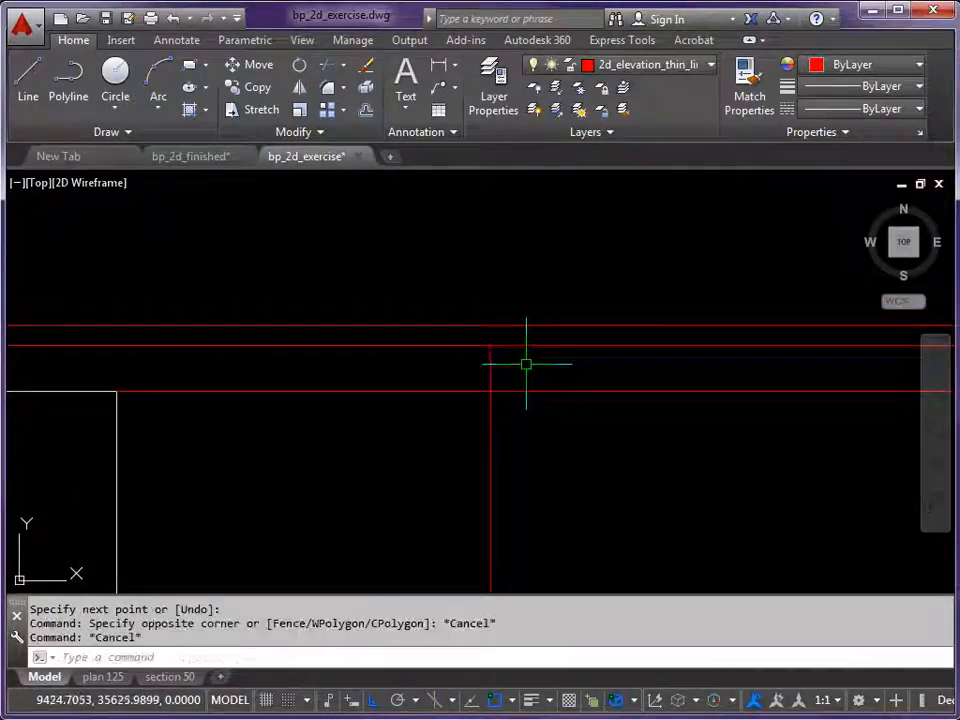
{"action": "type", "text": "o"}
{"action": "key", "text": "Return"}
{"action": "type", "text": "50"}
{"action": "key", "text": "Return"}
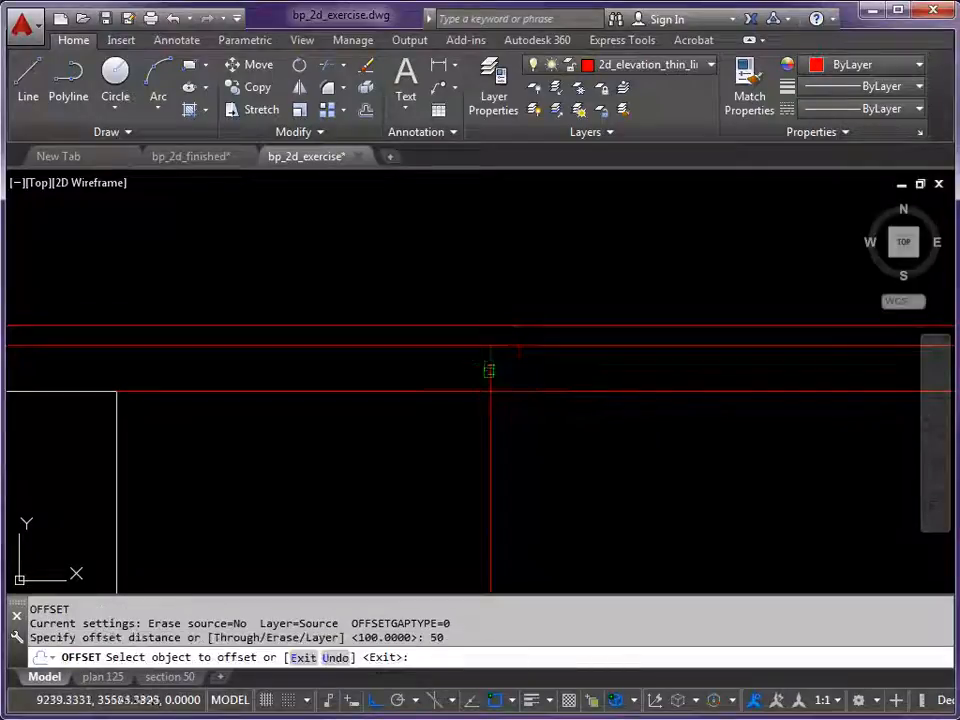
{"action": "left_click", "coordinate": [490, 365]}
{"action": "left_click", "coordinate": [530, 360]}
{"action": "key", "text": "Return"}
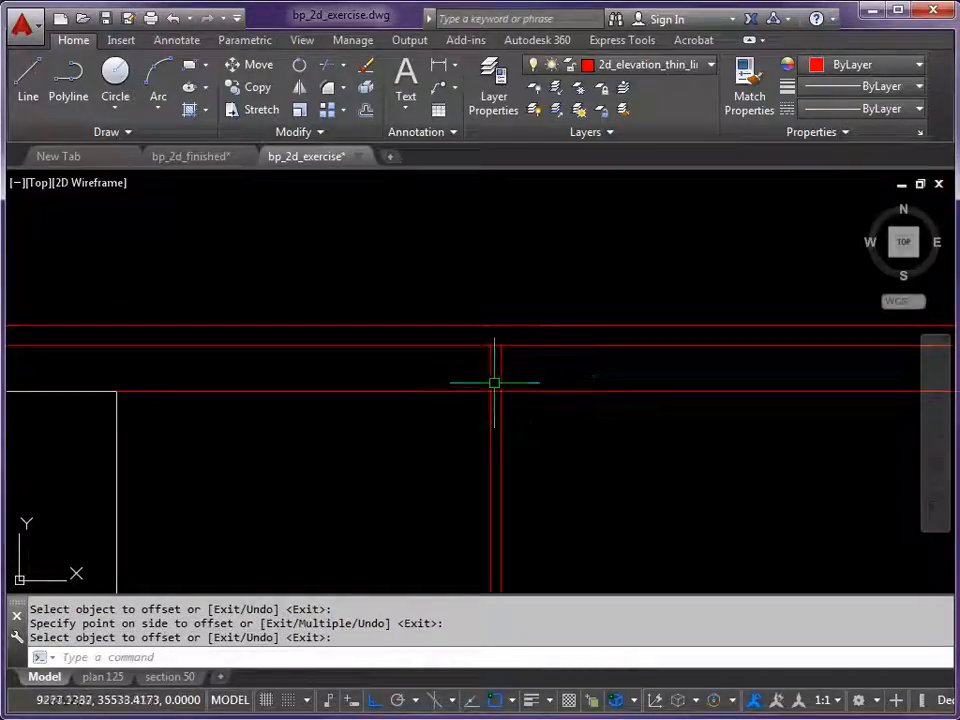
- Fillet the offset line with the small roof slab's upper and lower lines to close the slab's right end
{"action": "type", "text": "F"}
{"action": "key", "text": "Return"}
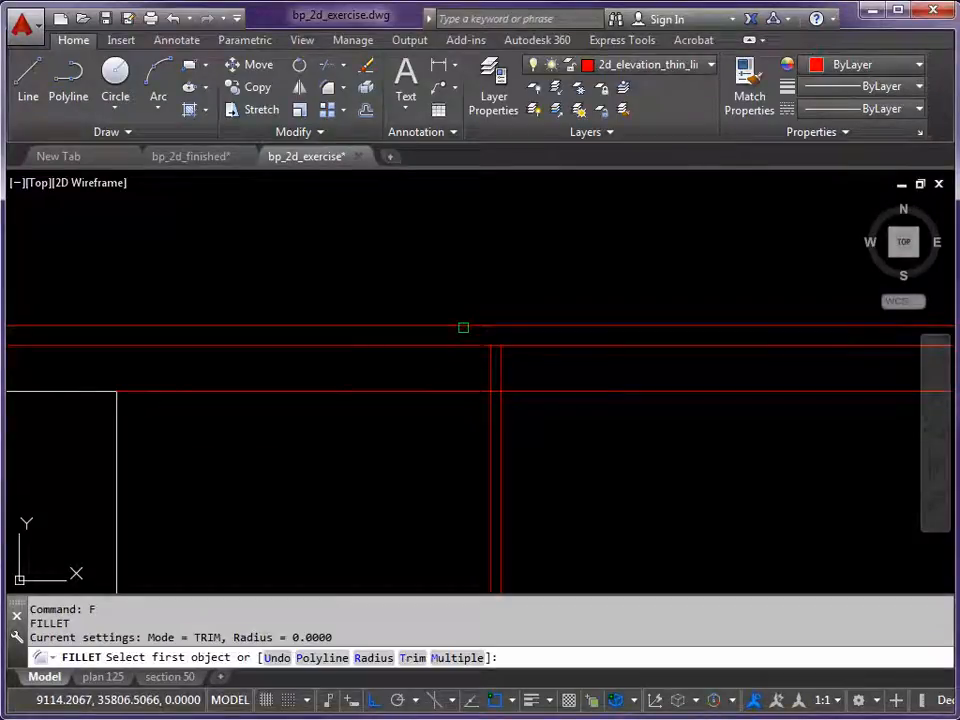
{"action": "left_click", "coordinate": [463, 326]}
{"action": "left_click", "coordinate": [501, 355]}
{"action": "scroll", "coordinate": [505, 340], "scroll_direction": "up", "scroll_amount": 4}
{"action": "key", "text": "Return"}
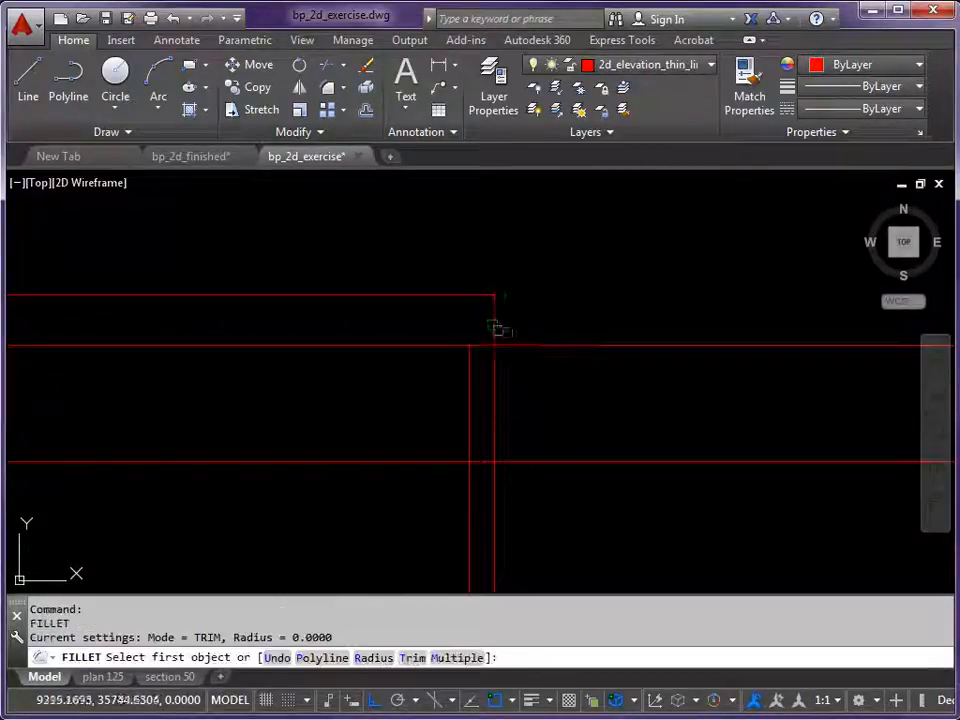
{"action": "left_click", "coordinate": [493, 325]}
{"action": "left_click", "coordinate": [435, 345]}
{"action": "scroll", "coordinate": [429, 373], "scroll_direction": "down", "scroll_amount": 8}
{"action": "middle_click_drag", "start_coordinate": [419, 451], "coordinate": [422, 378]}
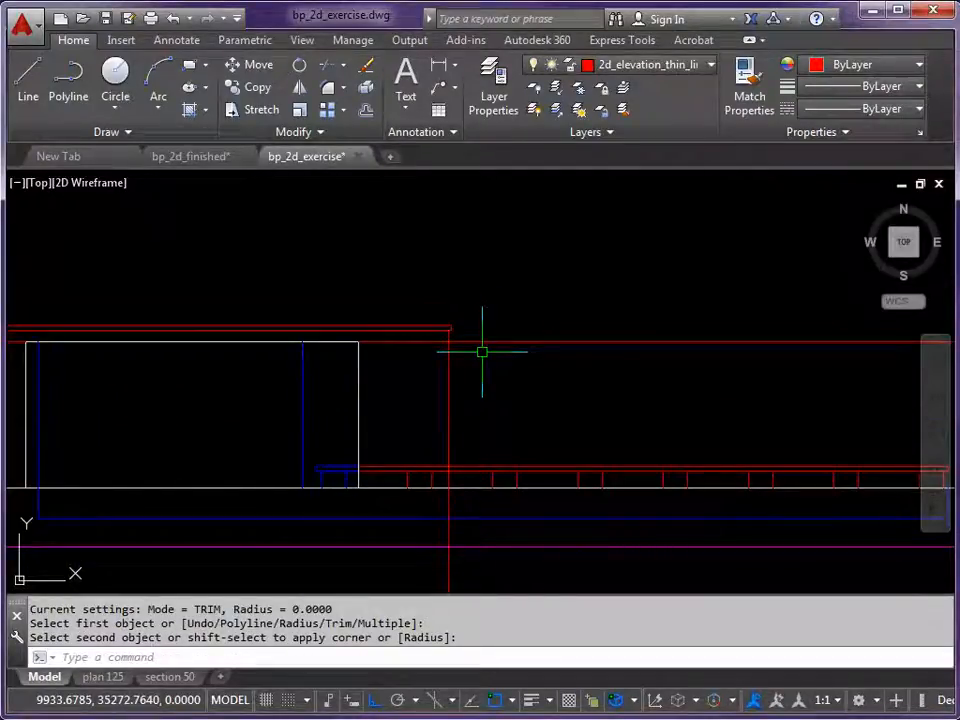
- Trim the projected vertical roof edge line below the small roof's underside line
{"action": "type", "text": "TR"}
{"action": "key", "text": "Return"}
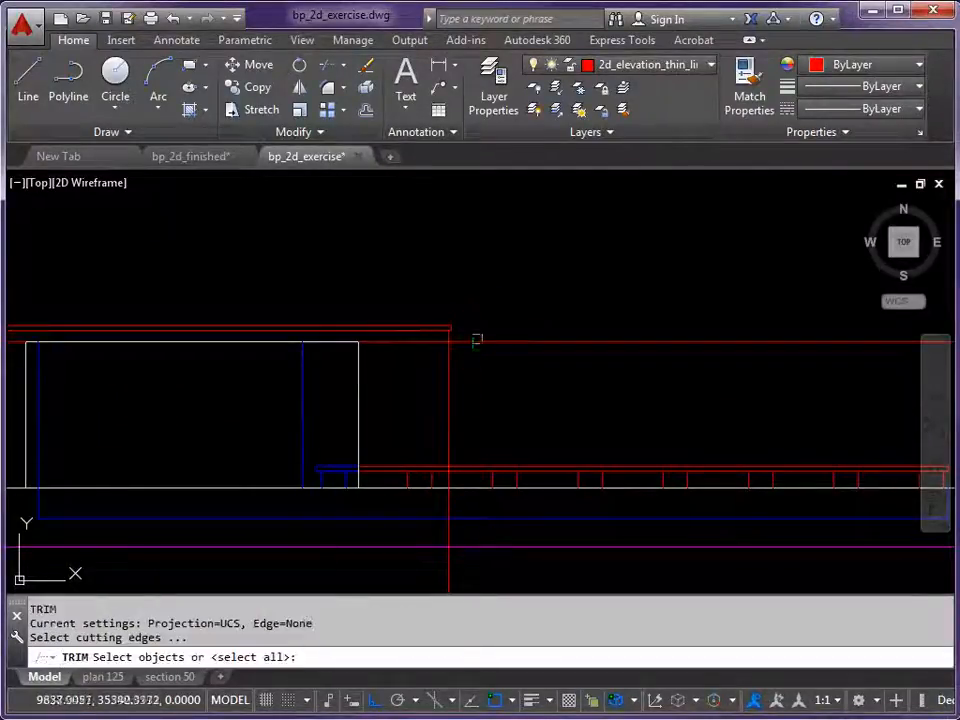
{"action": "left_click", "coordinate": [470, 341]}
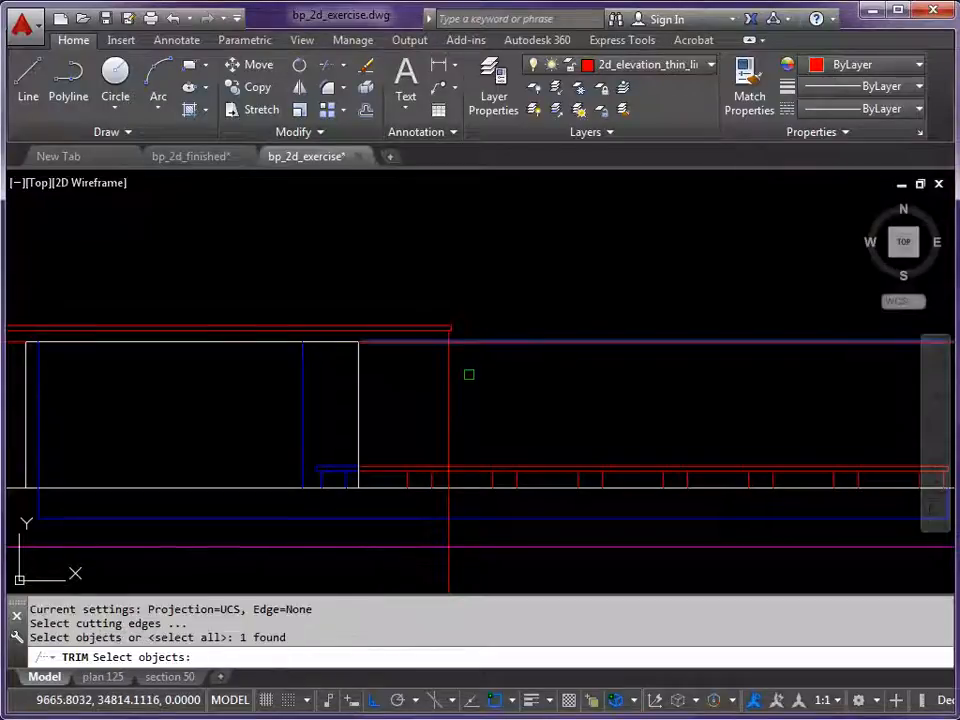
{"action": "key", "text": "Return"}
{"action": "left_click", "coordinate": [446, 376]}
{"action": "key", "text": "Return"}
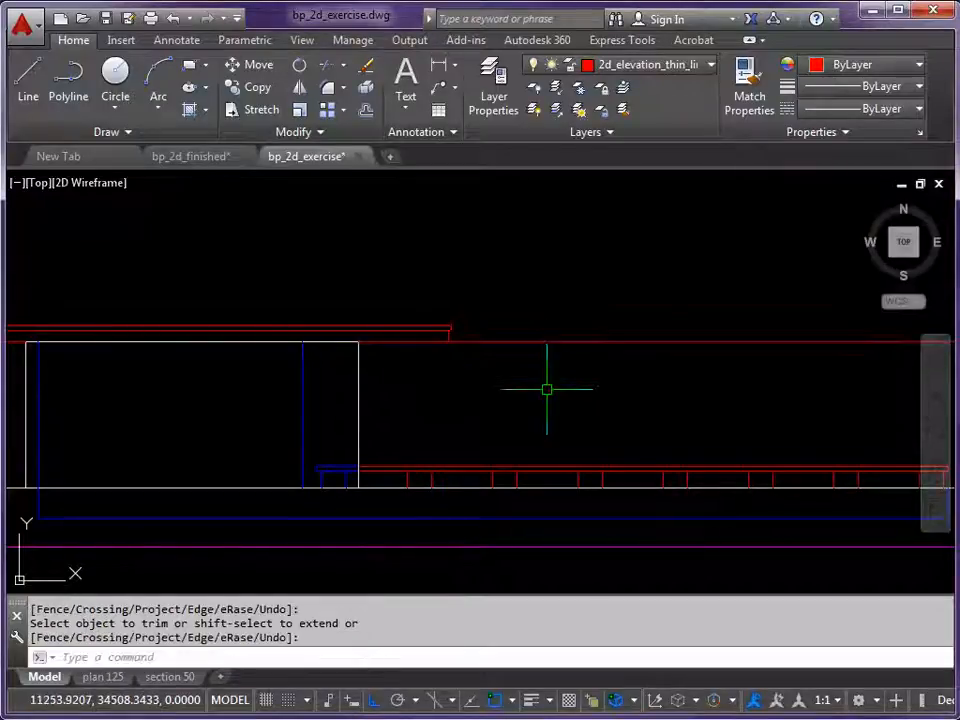
- Make 2d_elevation_very_thin_line the current layer
{"action": "scroll", "coordinate": [551, 389], "scroll_direction": "down", "scroll_amount": 4}
{"action": "mouse_move", "coordinate": [686, 395]}
{"action": "middle_mouse_down"}
{"action": "mouse_move", "coordinate": [463, 401]}
{"action": "mouse_move", "coordinate": [392, 414]}
{"action": "middle_mouse_up"}
{"action": "scroll", "coordinate": [393, 413], "scroll_direction": "down", "scroll_amount": 2}
{"action": "scroll", "coordinate": [452, 392], "scroll_direction": "up", "scroll_amount": 2}
{"action": "scroll", "coordinate": [462, 387], "scroll_direction": "down", "scroll_amount": 2}
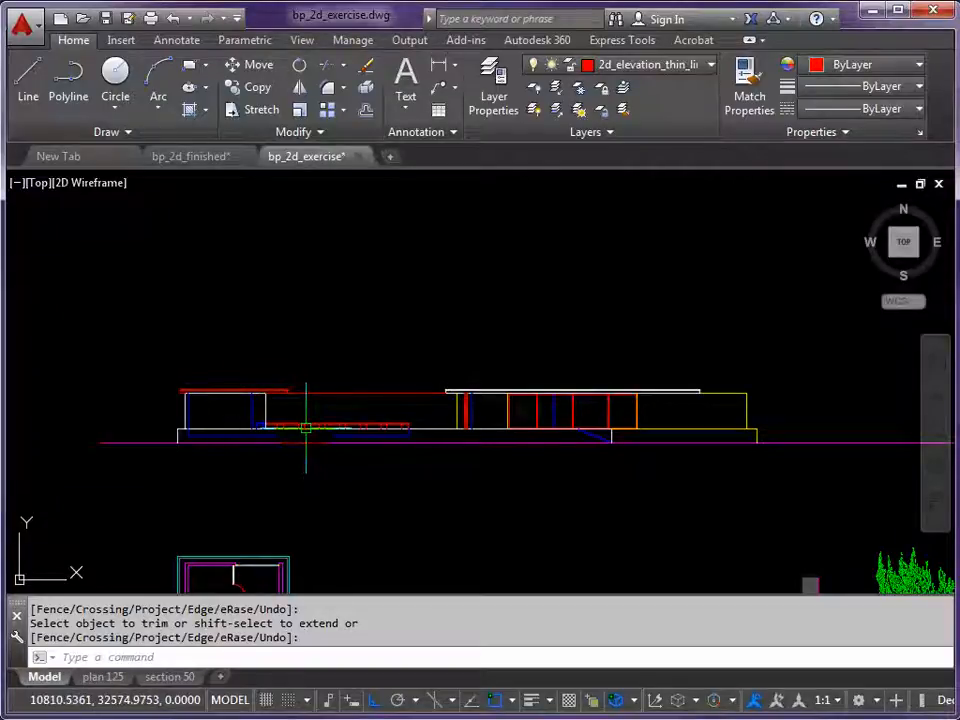
{"action": "left_click", "coordinate": [711, 66]}
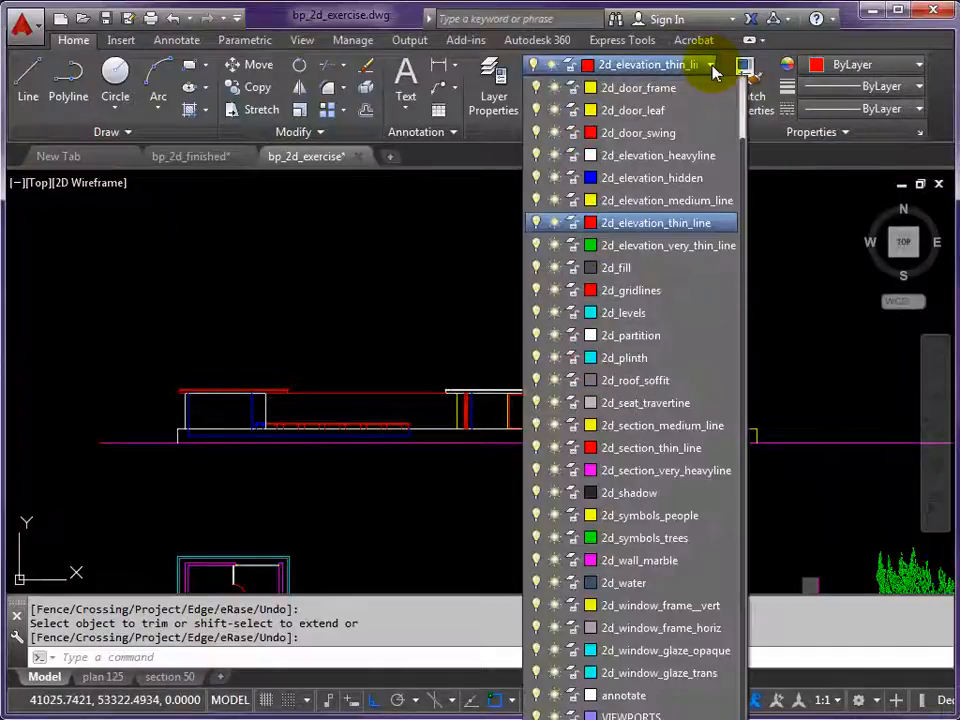
{"action": "left_click", "coordinate": [630, 248]}
- Offset the right wall's outer edge leftwards at successive 2020 spacings to create four vertical joint lines
{"action": "scroll", "coordinate": [754, 420], "scroll_direction": "up", "scroll_amount": 4}
{"action": "scroll", "coordinate": [712, 380], "scroll_direction": "up", "scroll_amount": 2}
{"action": "middle_click_drag", "start_coordinate": [709, 381], "coordinate": [660, 390]}
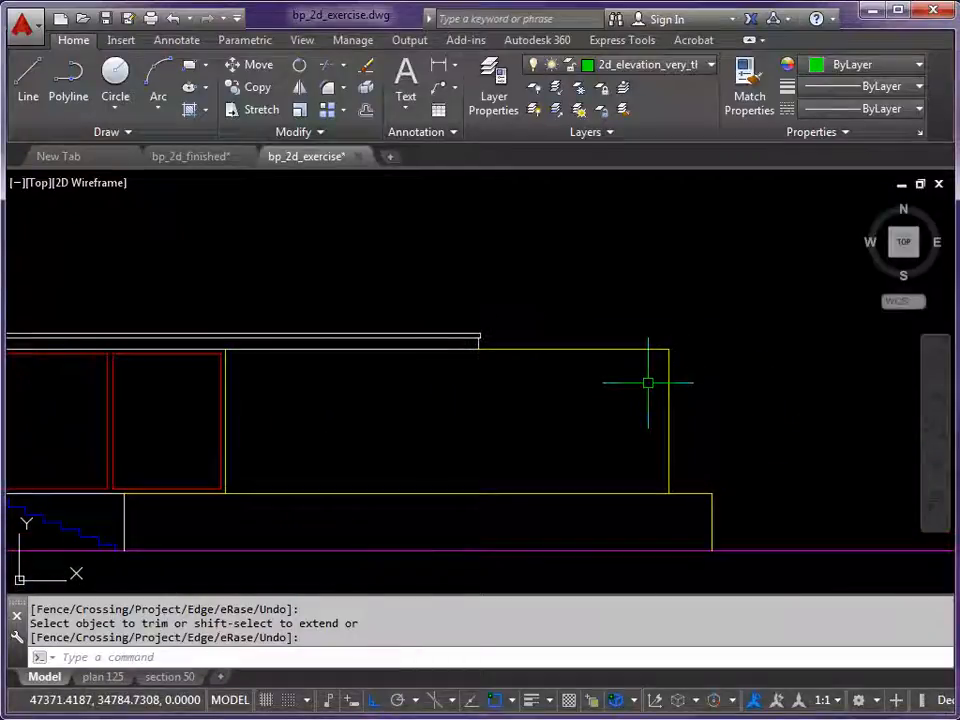
{"action": "key", "text": "Return"}
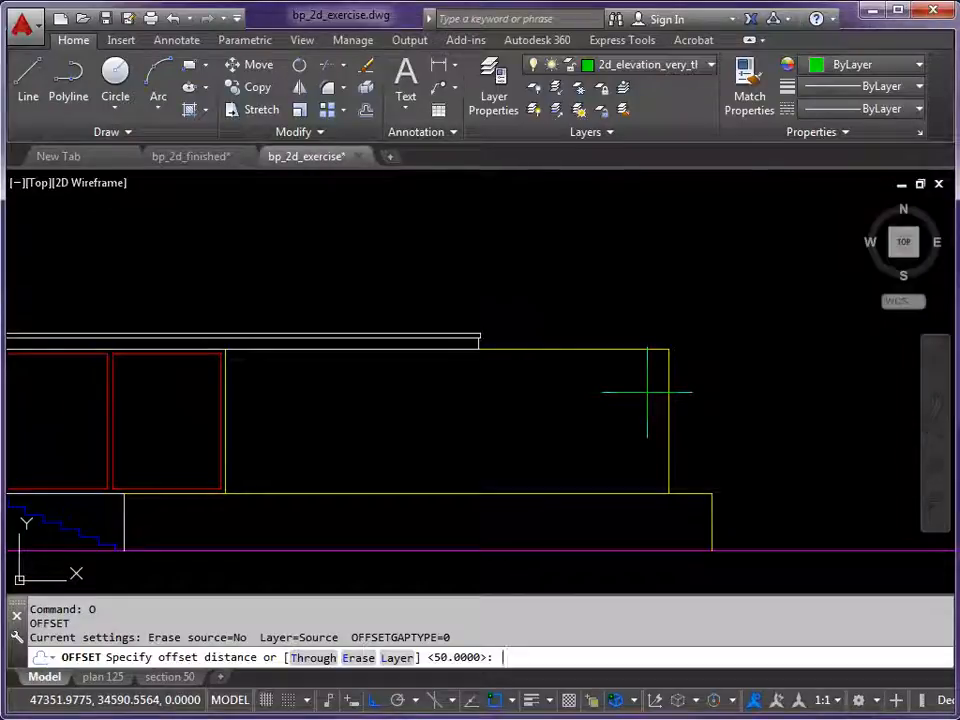
{"action": "type", "text": "2020"}
{"action": "key", "text": "Return"}
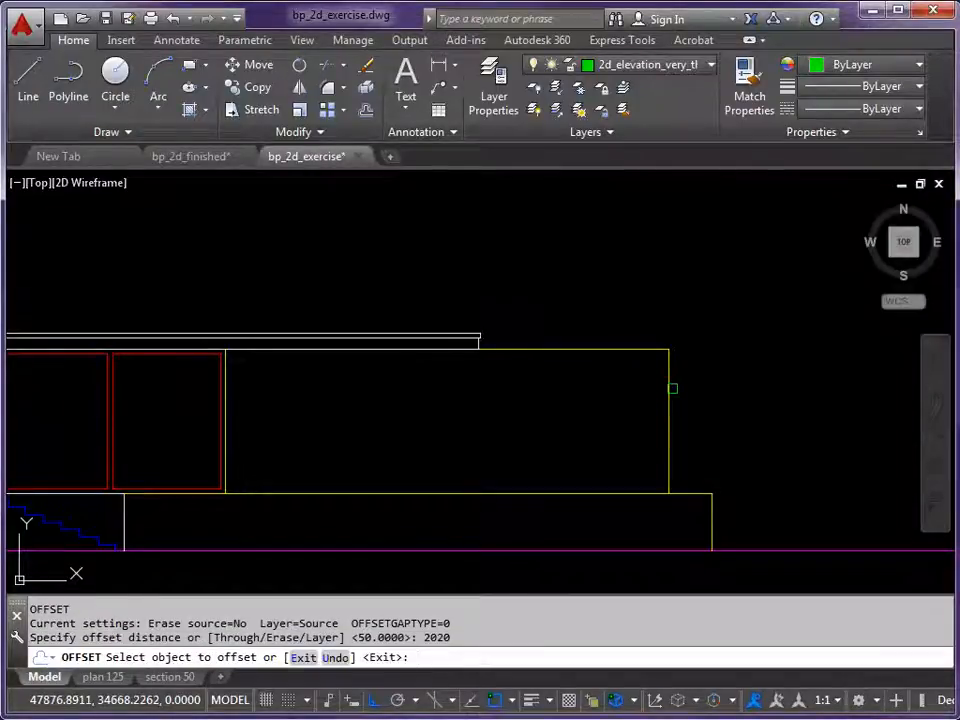
{"action": "left_click", "coordinate": [668, 387]}
{"action": "left_click", "coordinate": [521, 381]}
{"action": "left_click", "coordinate": [570, 388]}
{"action": "left_click", "coordinate": [450, 389]}
{"action": "left_click", "coordinate": [474, 386]}
{"action": "left_click", "coordinate": [343, 381]}
{"action": "left_click", "coordinate": [377, 382]}
{"action": "left_click", "coordinate": [304, 402]}
- Offset the left edge of the wall under the main roof's left end rightwards twice at 2020 spacing
{"action": "scroll", "coordinate": [304, 402], "scroll_direction": "down", "scroll_amount": 3}
{"action": "middle_click_drag", "start_coordinate": [240, 392], "coordinate": [381, 393]}
{"action": "scroll", "coordinate": [190, 397], "scroll_direction": "up", "scroll_amount": 3}
{"action": "left_click", "coordinate": [135, 390]}
{"action": "left_click", "coordinate": [326, 397]}
{"action": "left_click", "coordinate": [289, 398]}
{"action": "left_click", "coordinate": [358, 396]}
{"action": "scroll", "coordinate": [362, 397], "scroll_direction": "down", "scroll_amount": 3}
{"action": "middle_click_drag", "start_coordinate": [424, 397], "coordinate": [250, 396]}
{"action": "key", "text": "Escape"}
{"action": "key", "text": "Escape"}
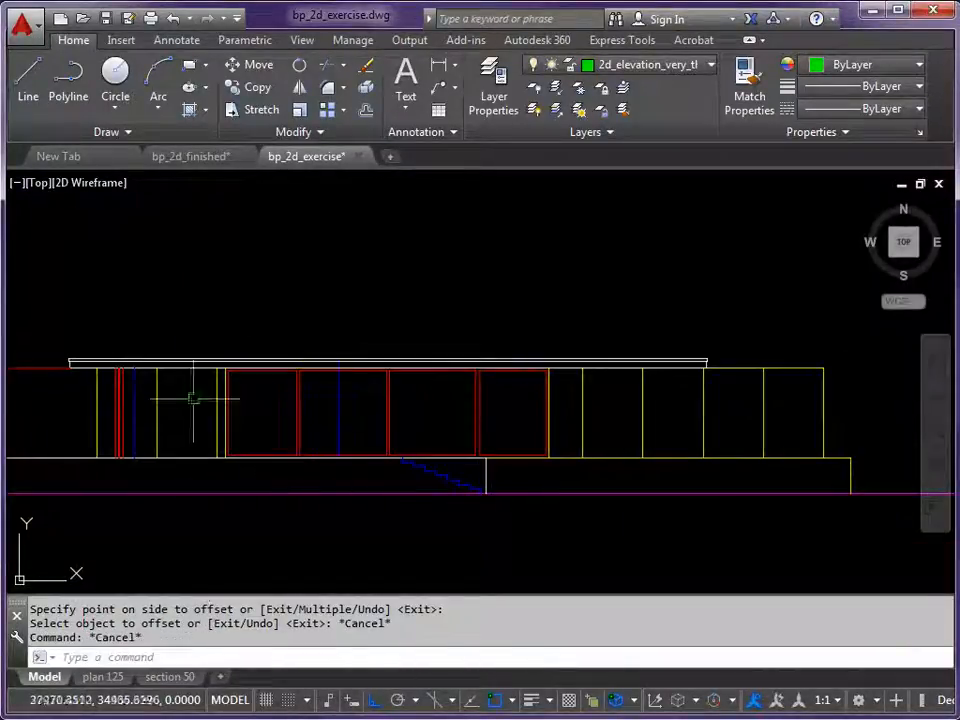
- Move the six offset vertical joint lines to the 2d_elevation_very_thin_line layer
{"action": "left_click", "coordinate": [156, 400]}
{"action": "left_click", "coordinate": [217, 395]}
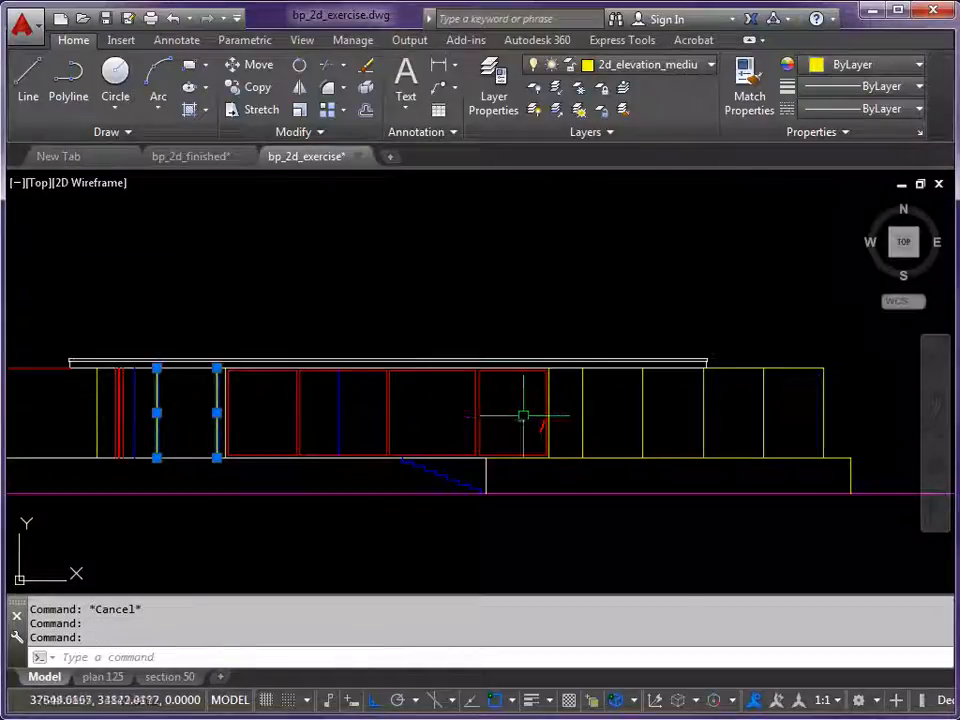
{"action": "left_click", "coordinate": [583, 408]}
{"action": "left_click", "coordinate": [642, 410]}
{"action": "left_click", "coordinate": [703, 408]}
{"action": "left_click", "coordinate": [764, 392]}
{"action": "left_click", "coordinate": [711, 66]}
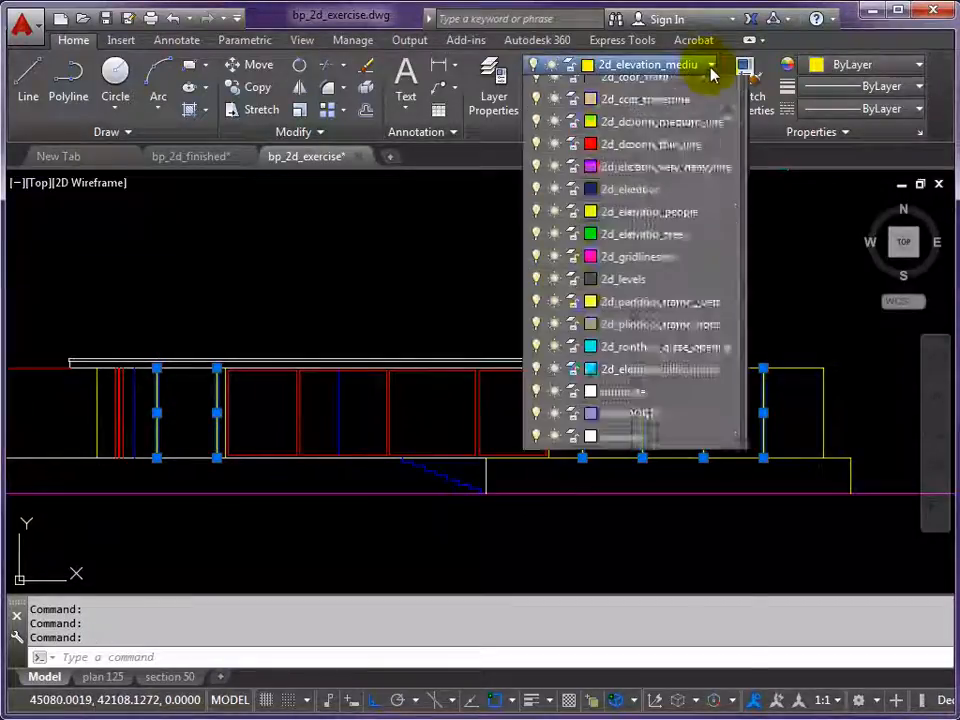
{"action": "left_click", "coordinate": [658, 245]}
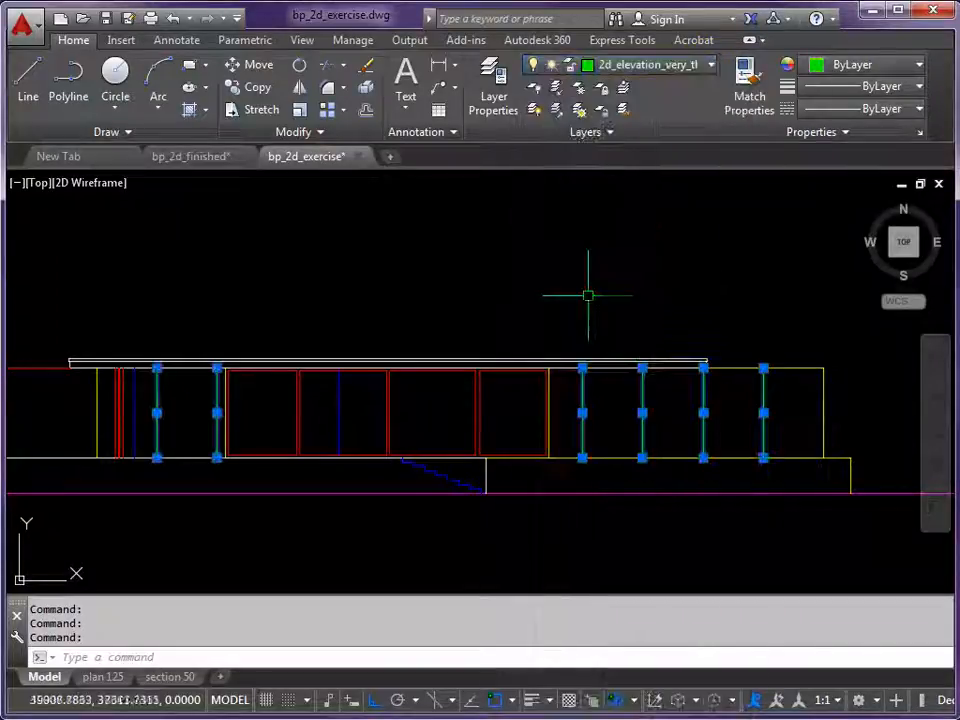
{"action": "key", "text": "Escape"}
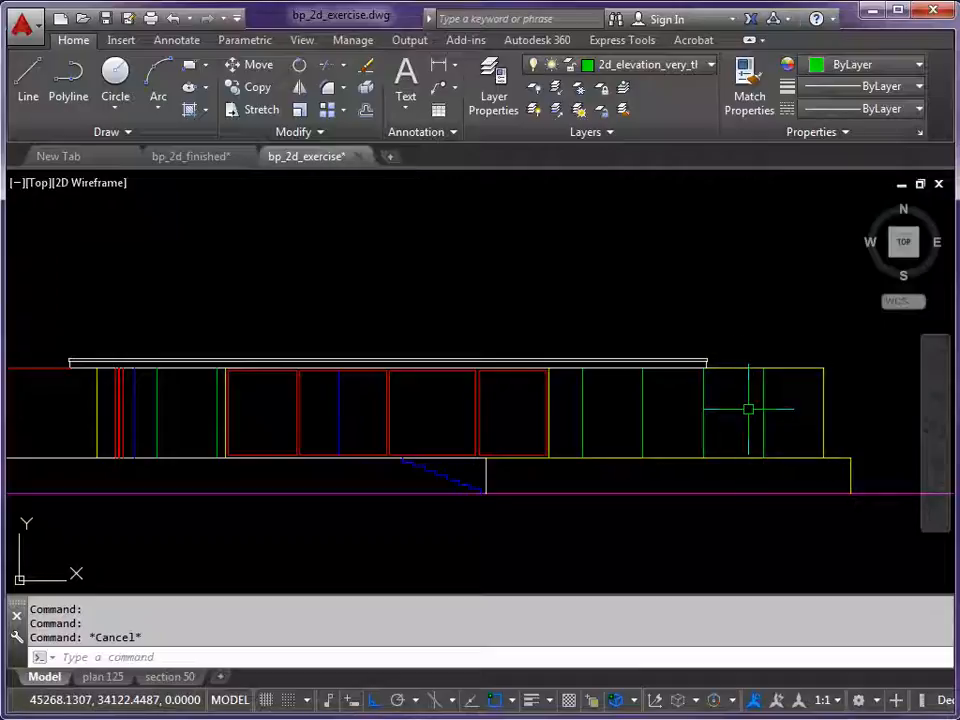
- Offset the right wall's top line downwards twice at 1000 spacing to create two horizontal joint lines
{"action": "key", "text": "Return"}
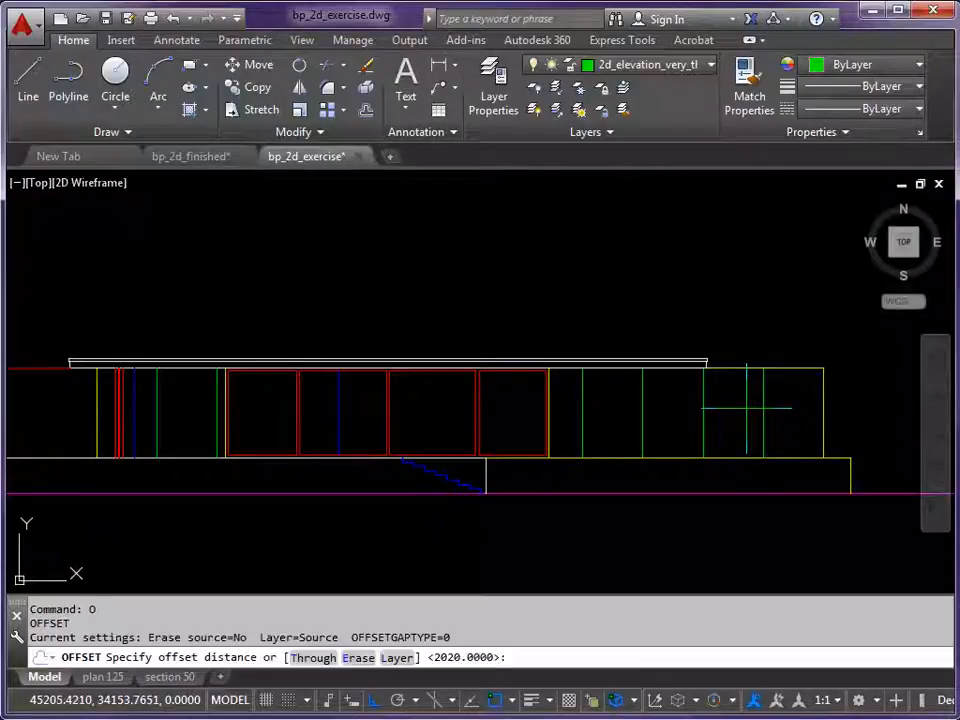
{"action": "type", "text": "100"}
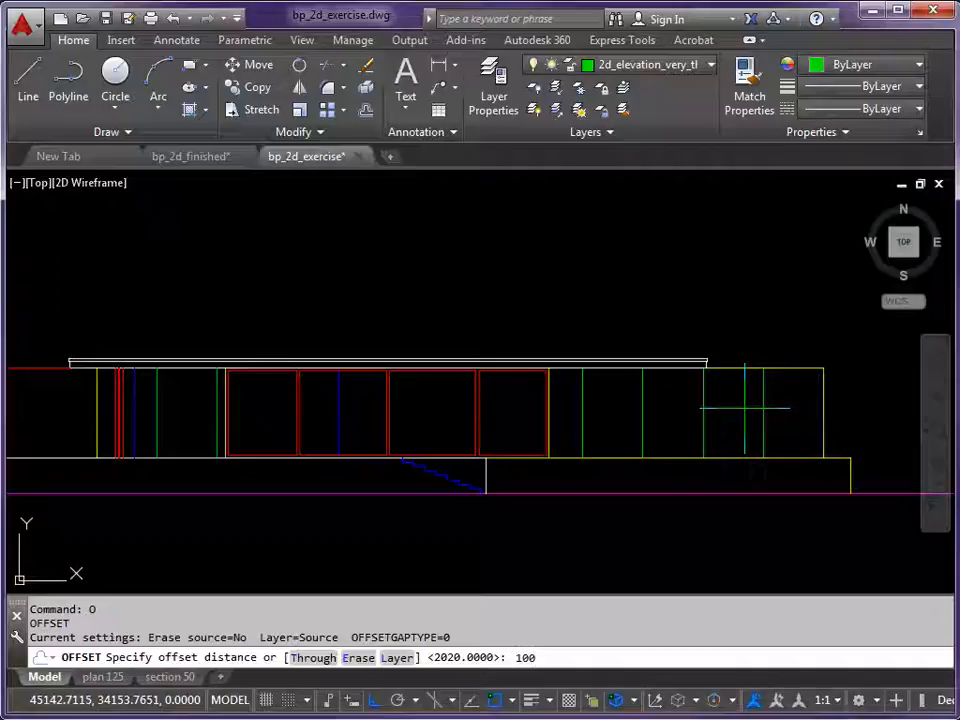
{"action": "type", "text": "0"}
{"action": "key", "text": "Return"}
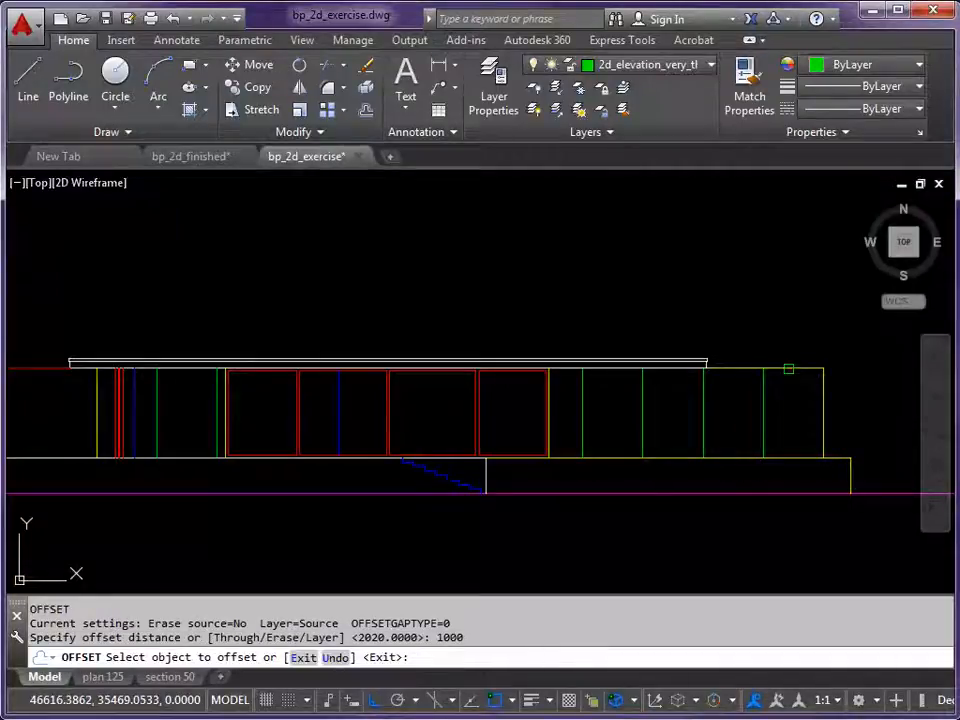
{"action": "left_click", "coordinate": [788, 369]}
{"action": "left_click", "coordinate": [791, 425]}
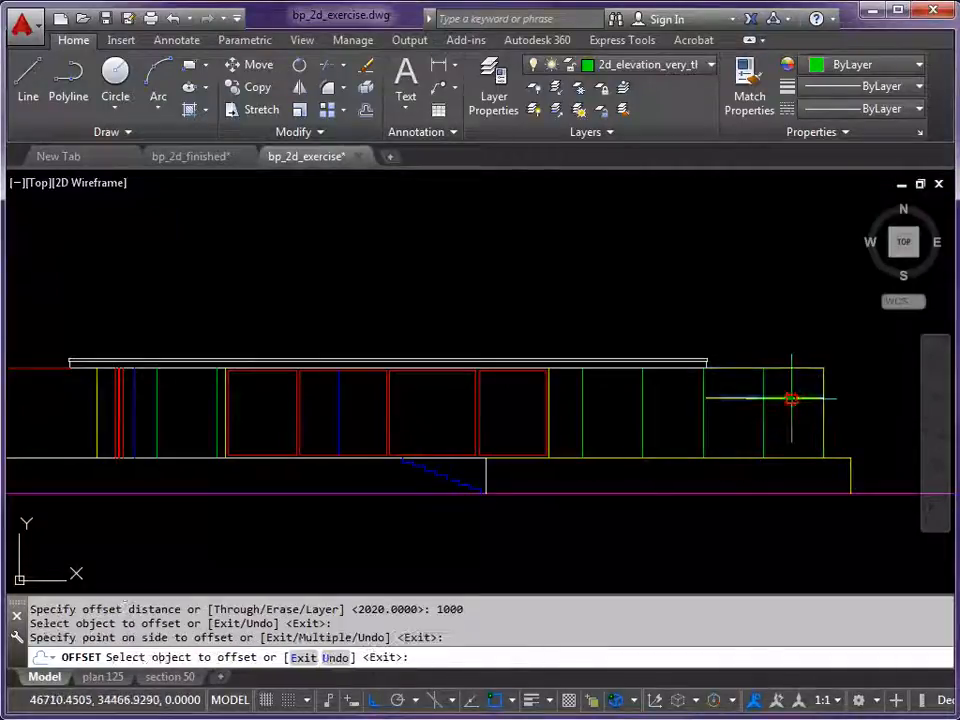
{"action": "left_click", "coordinate": [791, 398]}
{"action": "left_click", "coordinate": [795, 435]}
- Offset the main roof's underside line downwards twice at 1000 spacing for the left wall's horizontal joints
{"action": "scroll", "coordinate": [731, 403], "scroll_direction": "up", "scroll_amount": 4}
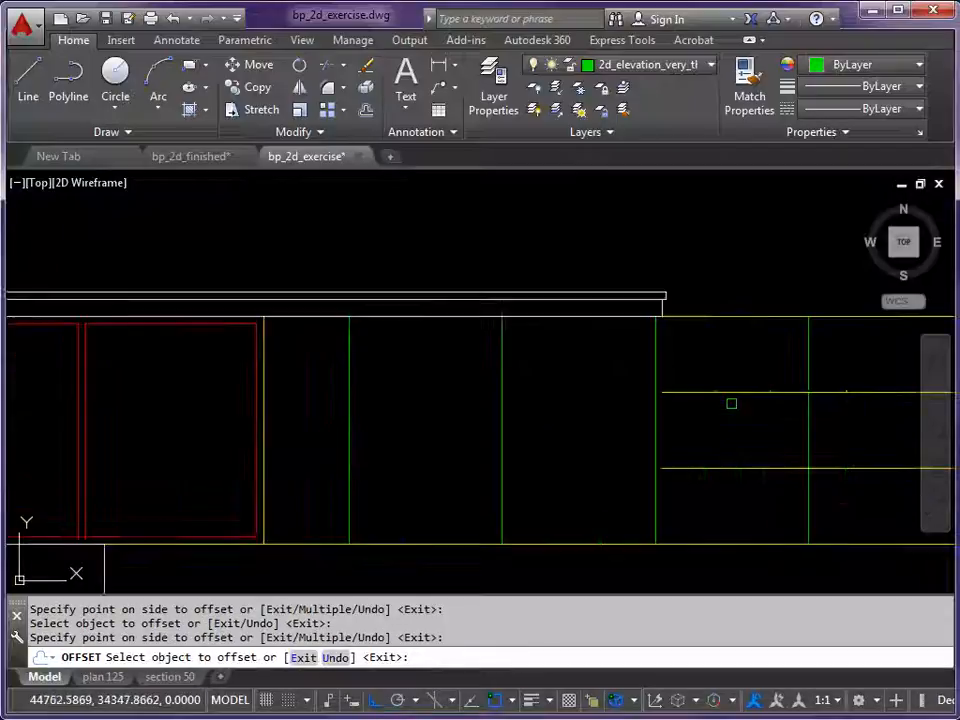
{"action": "scroll", "coordinate": [704, 405], "scroll_direction": "down", "scroll_amount": 4}
{"action": "middle_click_drag", "start_coordinate": [341, 407], "coordinate": [575, 407]}
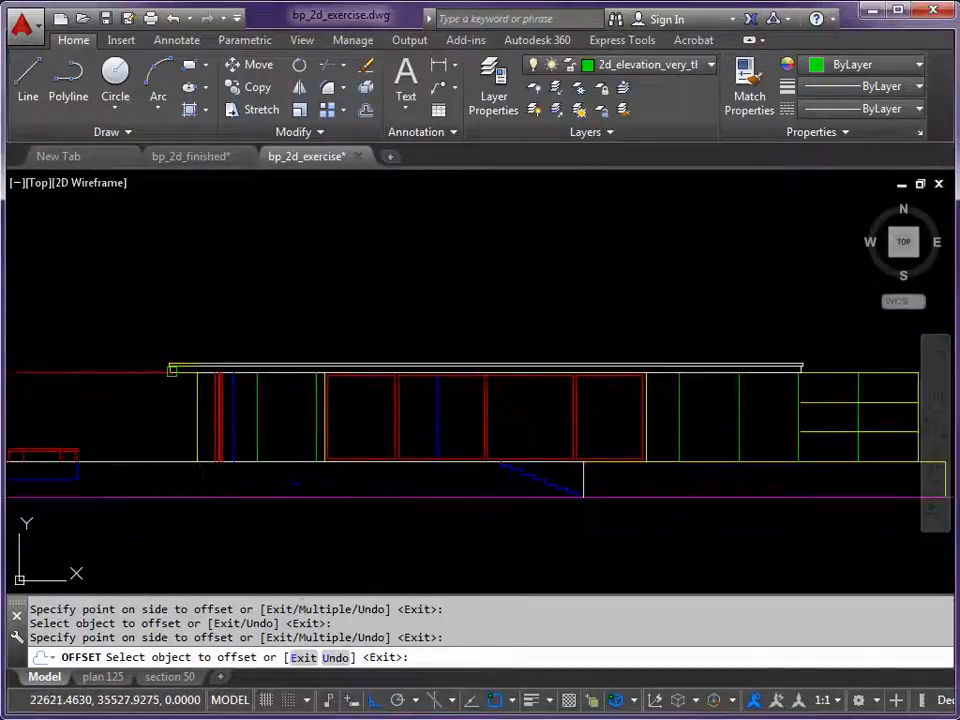
{"action": "scroll", "coordinate": [200, 381], "scroll_direction": "up", "scroll_amount": 4}
{"action": "left_click", "coordinate": [384, 363]}
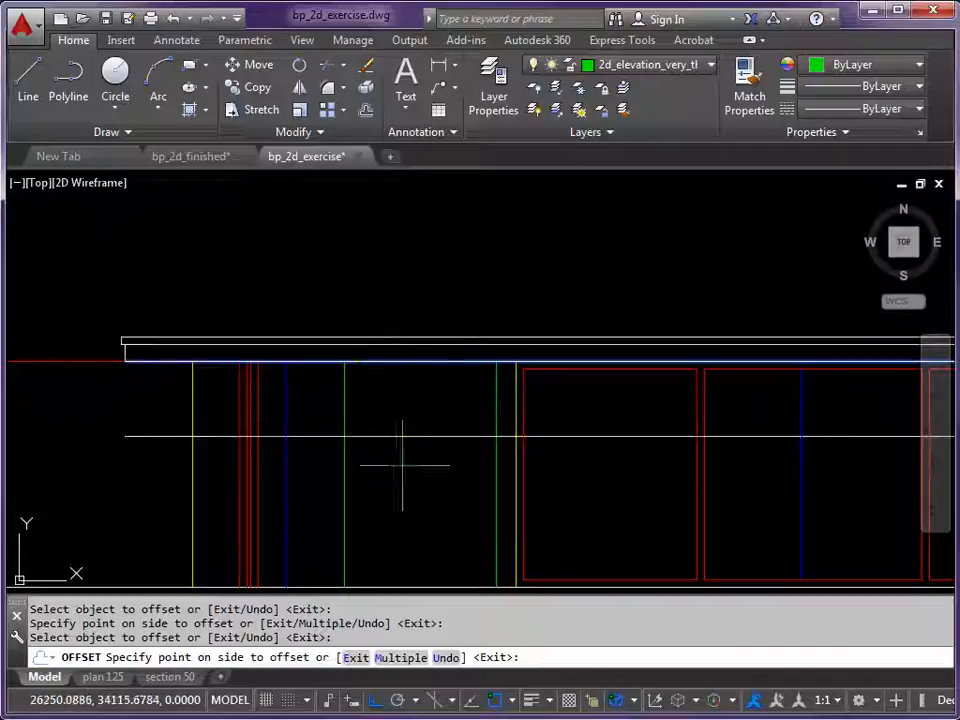
{"action": "left_click", "coordinate": [396, 438]}
{"action": "left_click", "coordinate": [403, 436]}
{"action": "left_click", "coordinate": [381, 471]}
{"action": "middle_click_drag", "start_coordinate": [381, 471], "coordinate": [446, 426]}
{"action": "key", "text": "Escape"}
{"action": "key", "text": "Escape"}
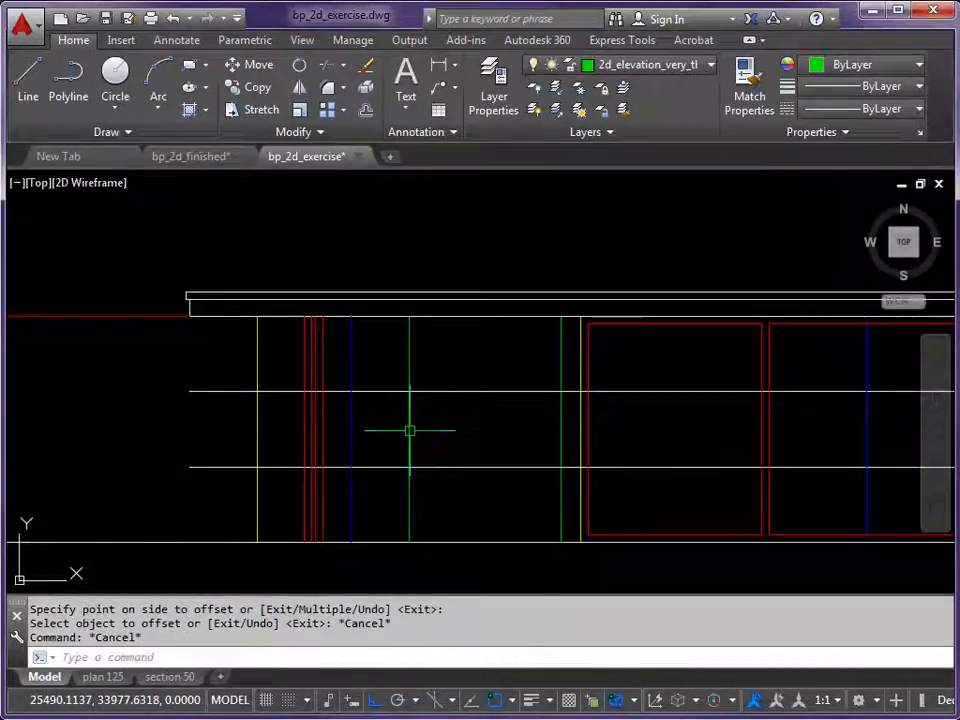
- Match the two long horizontal joint lines to the properties of a very thin vertical joint line
{"action": "left_click", "coordinate": [747, 100]}
{"action": "left_click", "coordinate": [409, 412]}
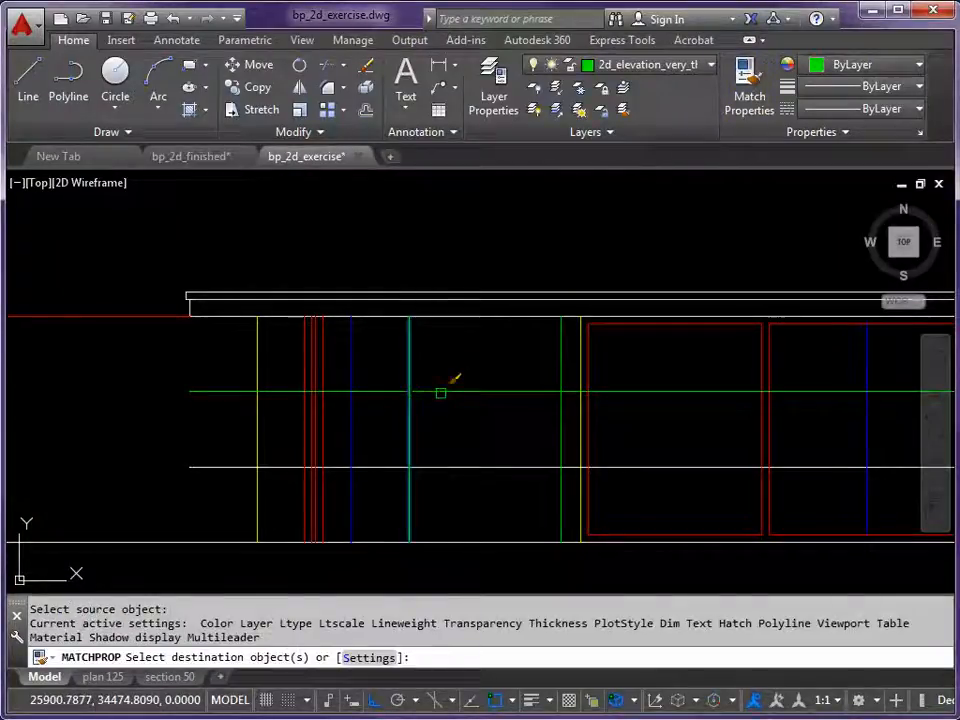
{"action": "left_click", "coordinate": [440, 391]}
{"action": "left_click", "coordinate": [452, 466]}
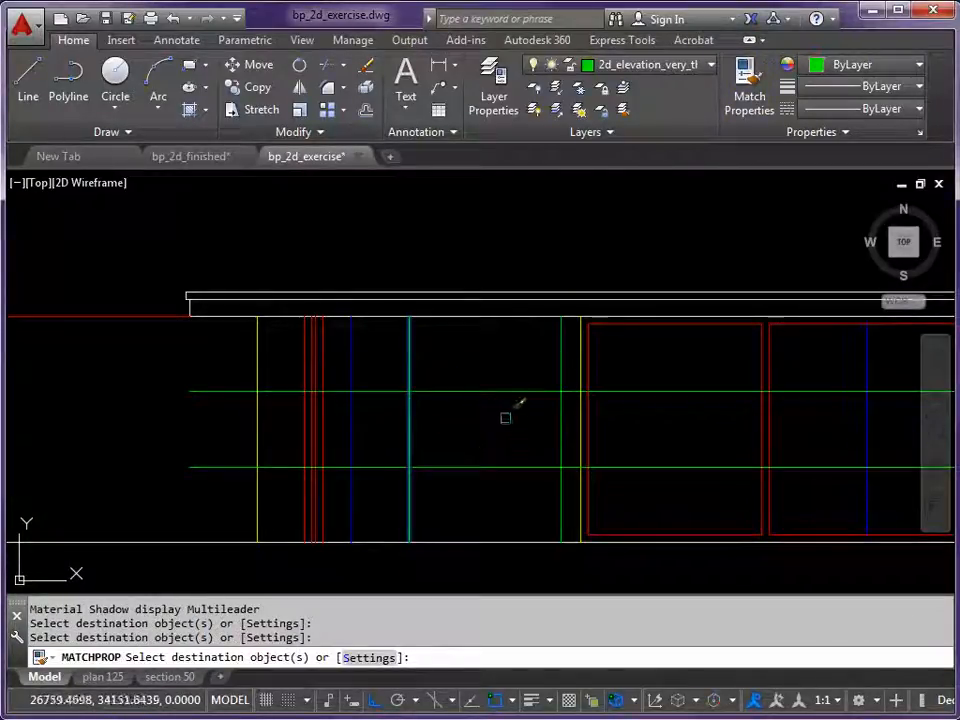
{"action": "left_click", "coordinate": [409, 290]}
{"action": "key", "text": "Escape"}
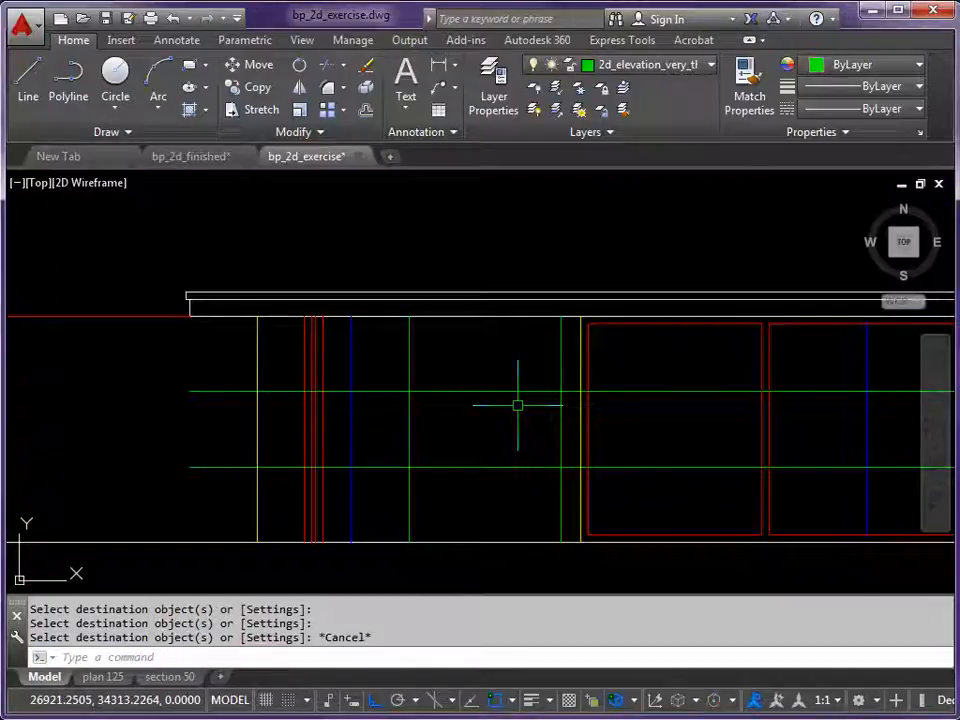
- Trim both horizontal joint lines where they project past the left wall's left edge
{"action": "type", "text": "TR"}
{"action": "key", "text": "Return"}
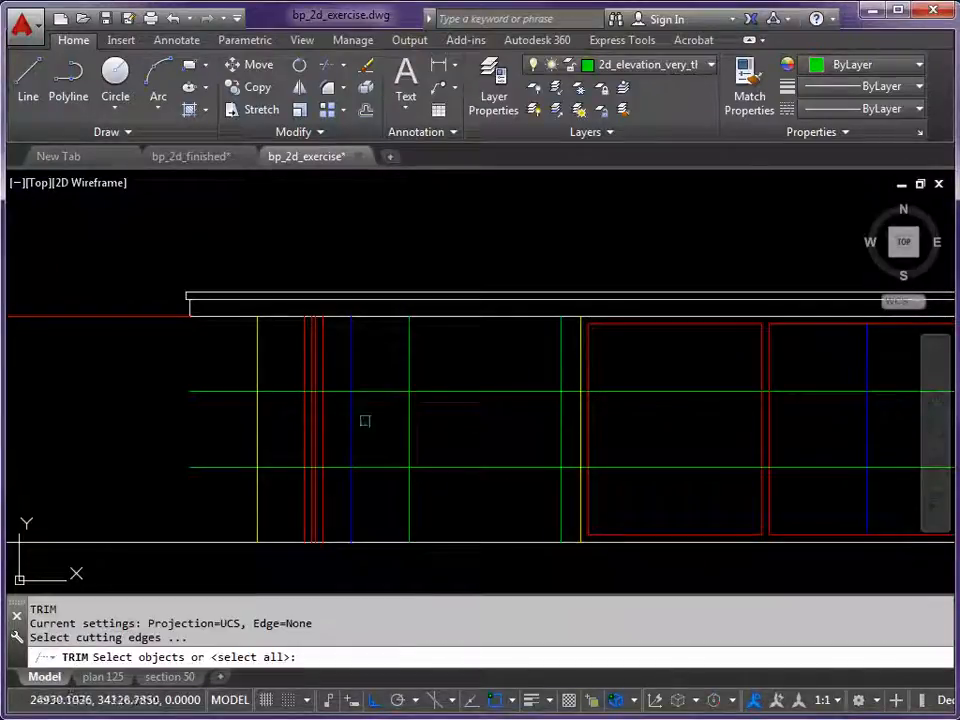
{"action": "left_click", "coordinate": [258, 418]}
{"action": "key", "text": "Return"}
{"action": "left_click", "coordinate": [225, 391]}
{"action": "left_click", "coordinate": [225, 465]}
{"action": "left_click", "coordinate": [351, 467]}
{"action": "key", "text": "Return"}
- Trim both horizontal joint lines beyond the left wall's right edge, clearing them from the glazing
{"action": "key", "text": "Return"}
{"action": "left_click", "coordinate": [580, 401]}
{"action": "key", "text": "Return"}
{"action": "left_click", "coordinate": [633, 391]}
{"action": "left_click", "coordinate": [628, 467]}
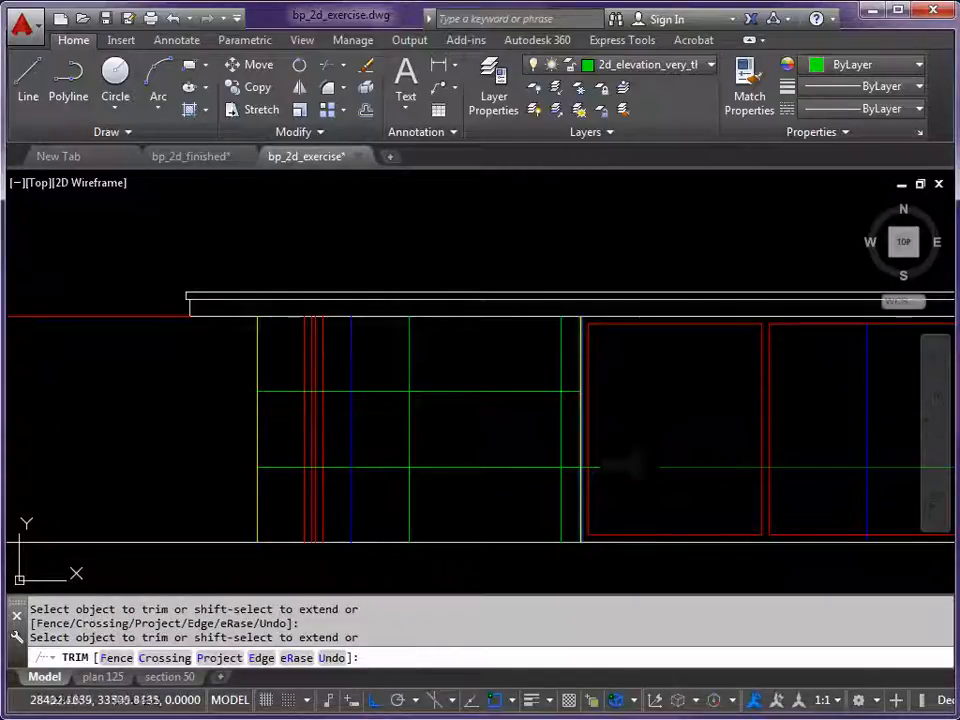
{"action": "left_click", "coordinate": [346, 440]}
- Trim both horizontal joint lines between the outer edges of the red column in front of the left wall
{"action": "scroll", "coordinate": [344, 440], "scroll_direction": "up", "scroll_amount": 4}
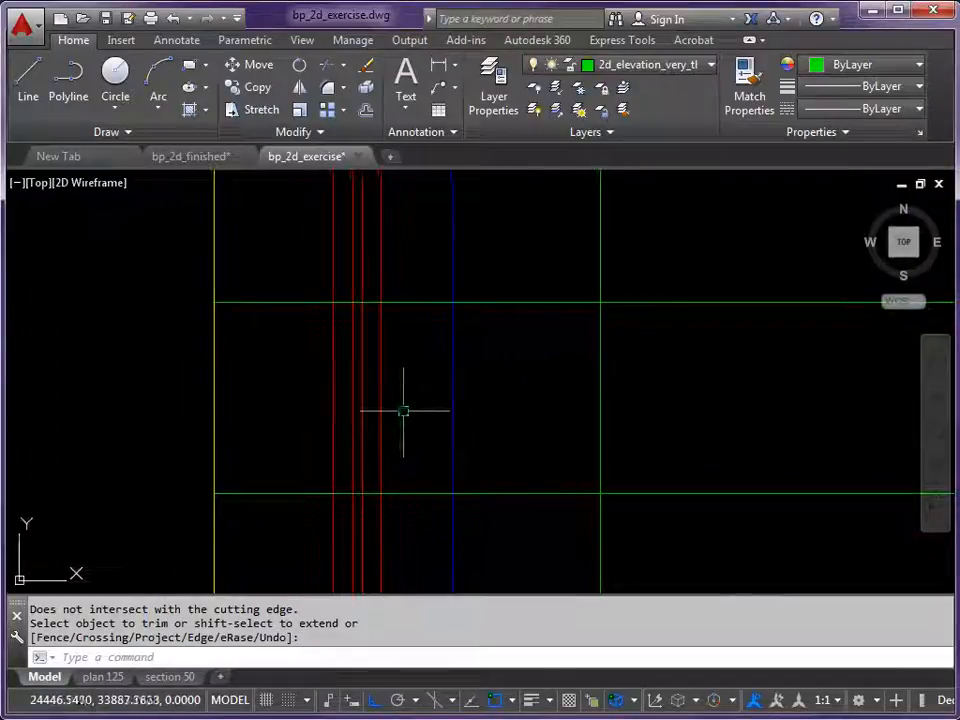
{"action": "key", "text": "Return"}
{"action": "key", "text": "Return"}
{"action": "left_click", "coordinate": [379, 356]}
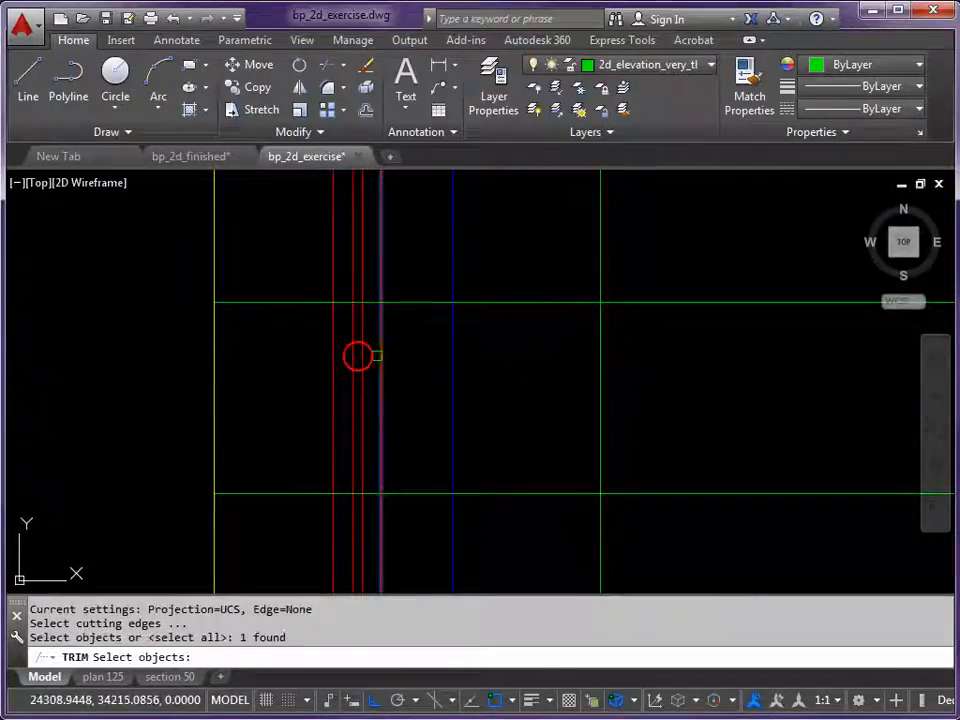
{"action": "left_click", "coordinate": [336, 348]}
{"action": "key", "text": "Return"}
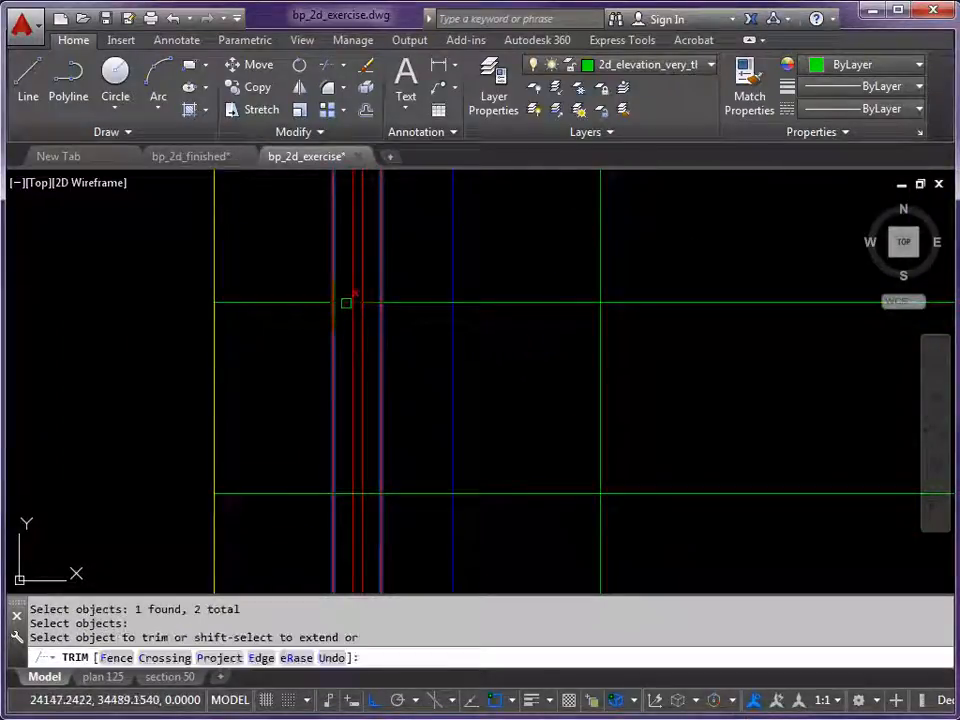
{"action": "left_click", "coordinate": [346, 302]}
{"action": "left_click", "coordinate": [347, 491]}
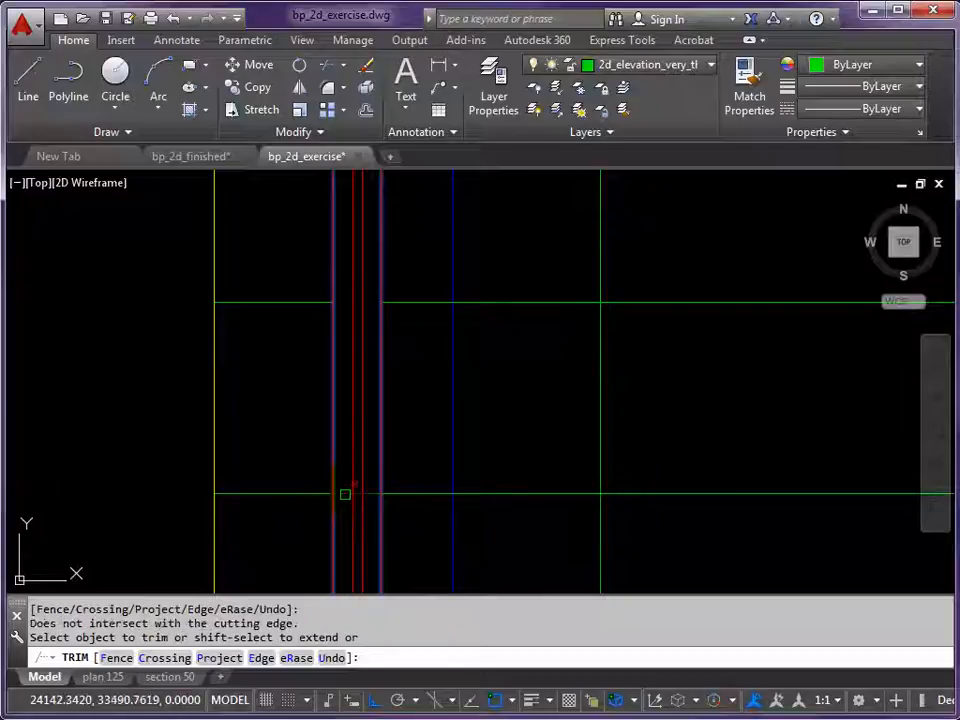
{"action": "key", "text": "Return"}
- Match the right wall's two horizontal joint lines to the properties of a very thin vertical joint line
{"action": "scroll", "coordinate": [492, 430], "scroll_direction": "down", "scroll_amount": 5}
{"action": "middle_click_drag", "start_coordinate": [696, 423], "coordinate": [344, 398]}
{"action": "middle_click_drag", "start_coordinate": [757, 392], "coordinate": [286, 388]}
{"action": "scroll", "coordinate": [506, 382], "scroll_direction": "up", "scroll_amount": 2}
{"action": "middle_click_drag", "start_coordinate": [607, 372], "coordinate": [536, 376]}
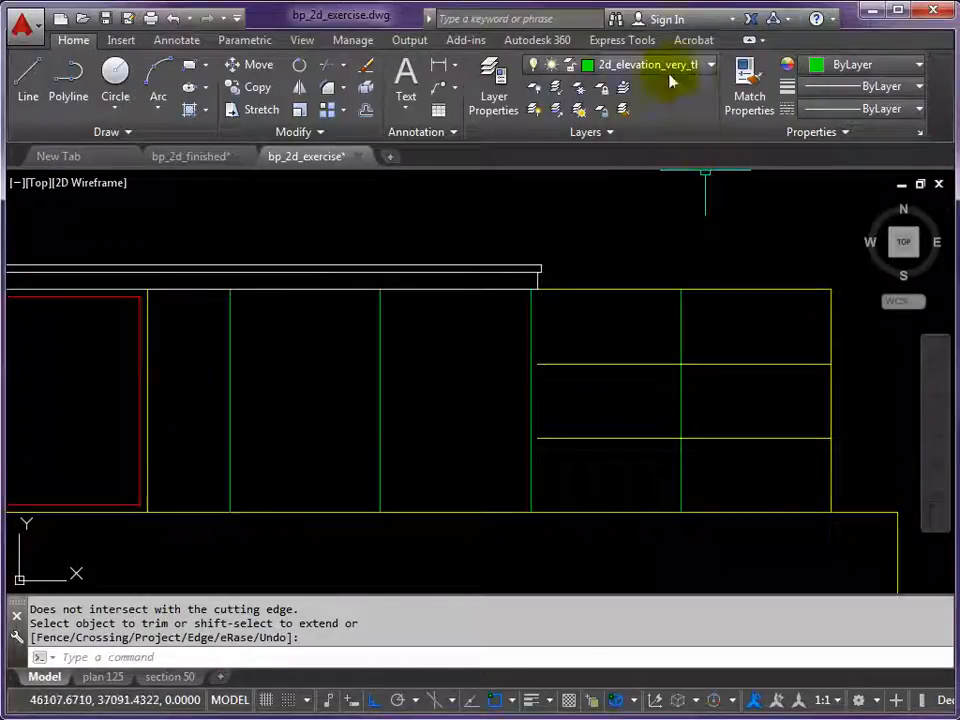
{"action": "left_click", "coordinate": [753, 88]}
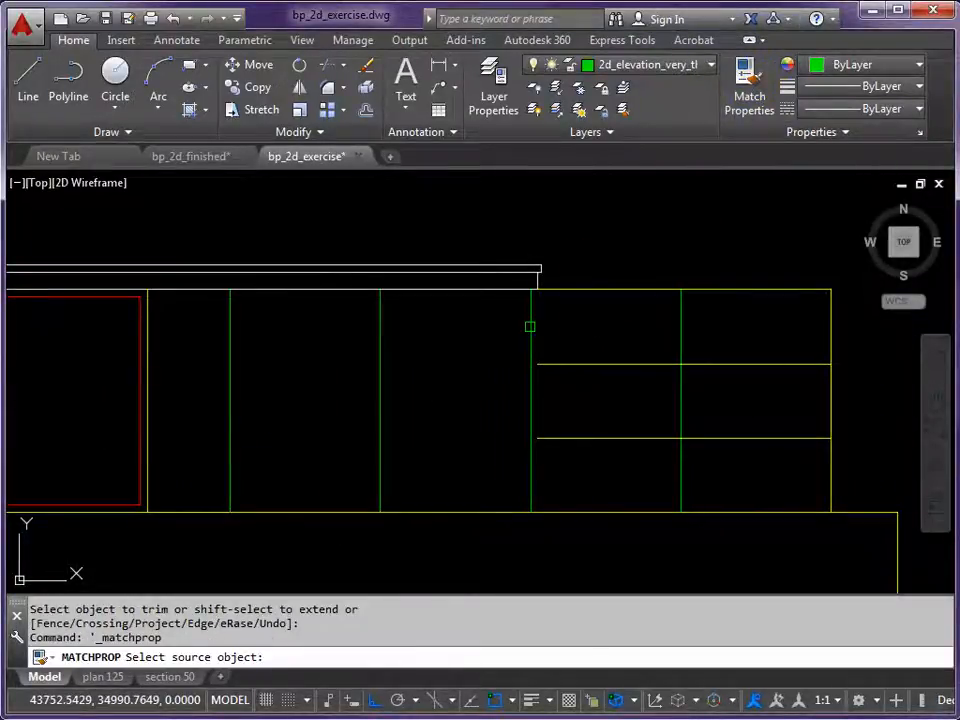
{"action": "left_click", "coordinate": [530, 326]}
{"action": "left_click", "coordinate": [583, 364]}
{"action": "left_click", "coordinate": [605, 437]}
{"action": "key", "text": "Return"}
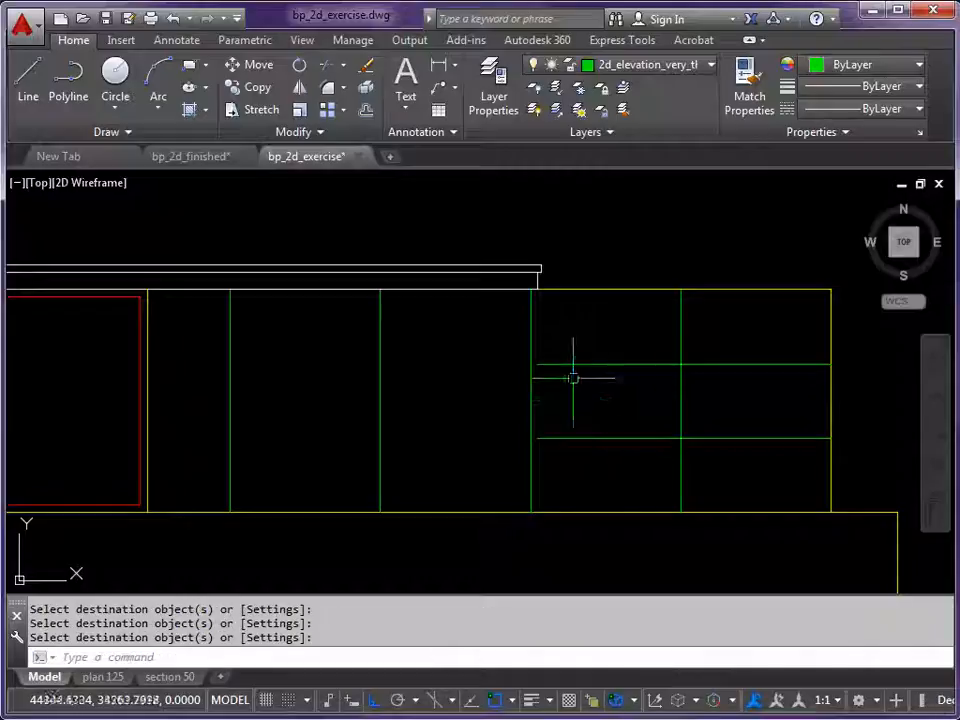
- Stretch the left end of the right wall's upper horizontal joint line to the wall's left edge
{"action": "left_click", "coordinate": [550, 364]}
{"action": "left_click", "coordinate": [538, 365]}
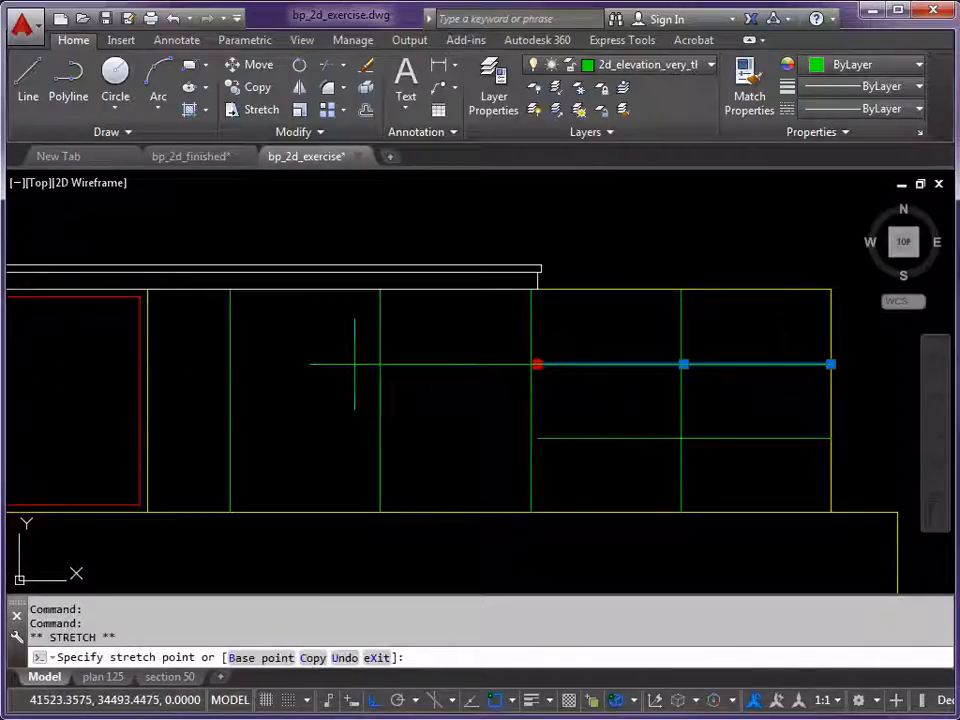
{"action": "left_click", "coordinate": [148, 364]}
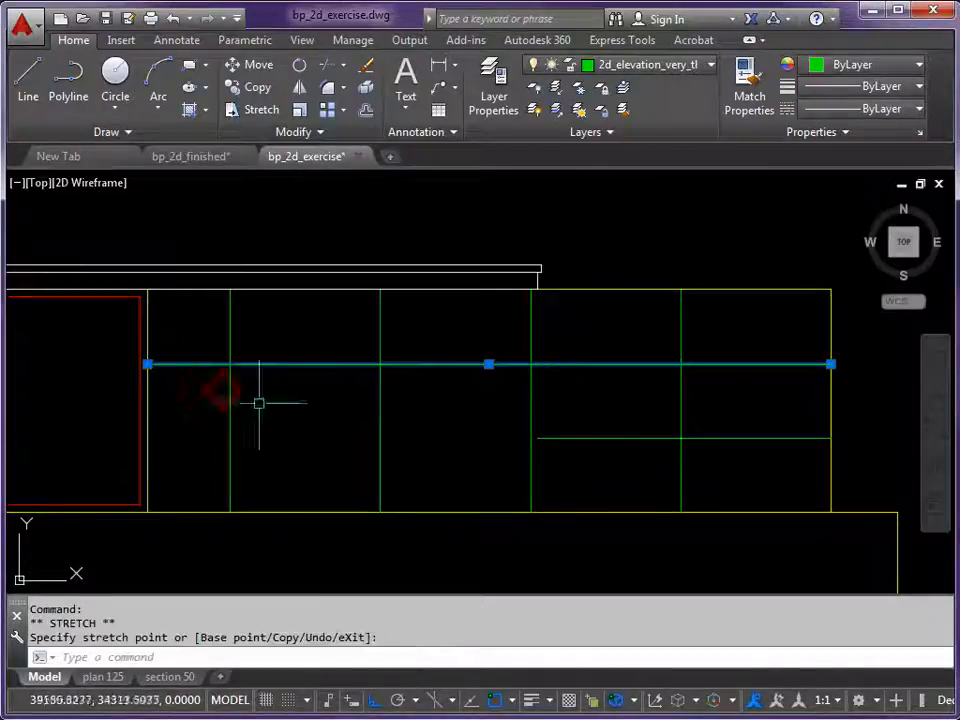
- Stretch the left end of the right wall's lower horizontal joint line to the wall's left edge
{"action": "left_click", "coordinate": [545, 438]}
{"action": "left_click", "coordinate": [536, 438]}
{"action": "left_click", "coordinate": [146, 438]}
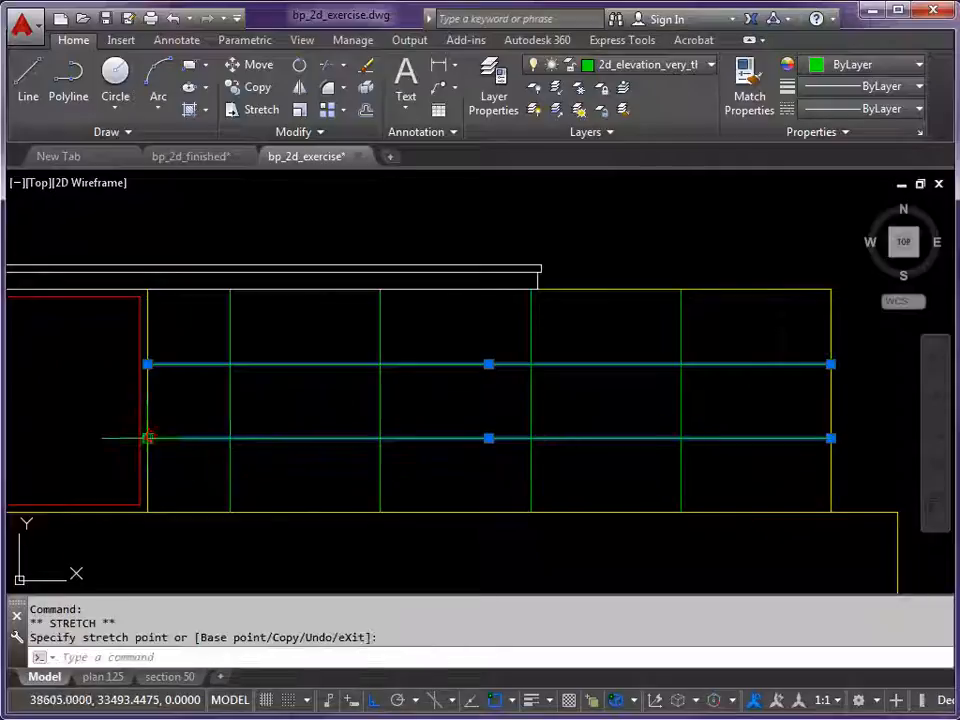
{"action": "key", "text": "Escape"}
- Offset the small building's right edge leftward four times at 1500 spacing to form its vertical panel joint lines
{"action": "scroll", "coordinate": [285, 435], "scroll_direction": "down", "scroll_amount": 5}
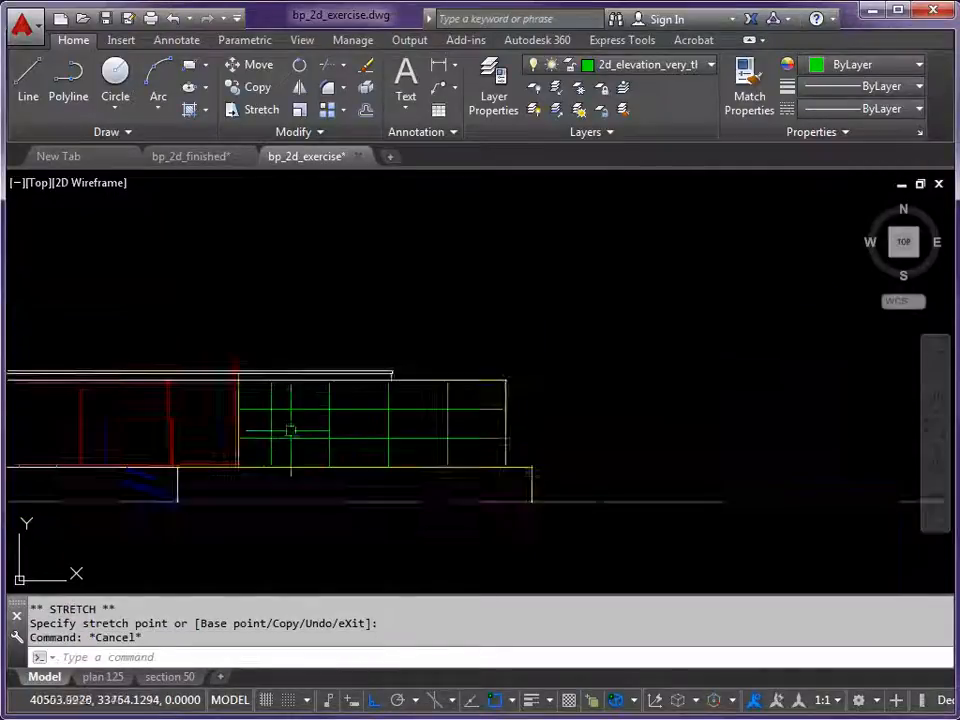
{"action": "middle_click_drag", "start_coordinate": [396, 402], "coordinate": [707, 409]}
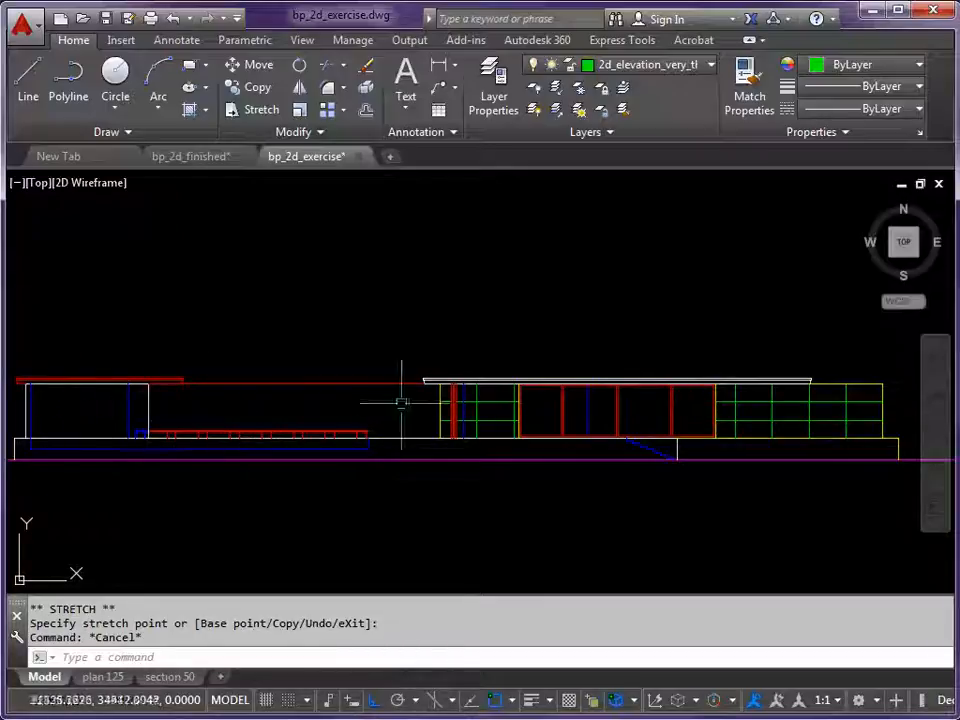
{"action": "scroll", "coordinate": [193, 403], "scroll_direction": "up", "scroll_amount": 4}
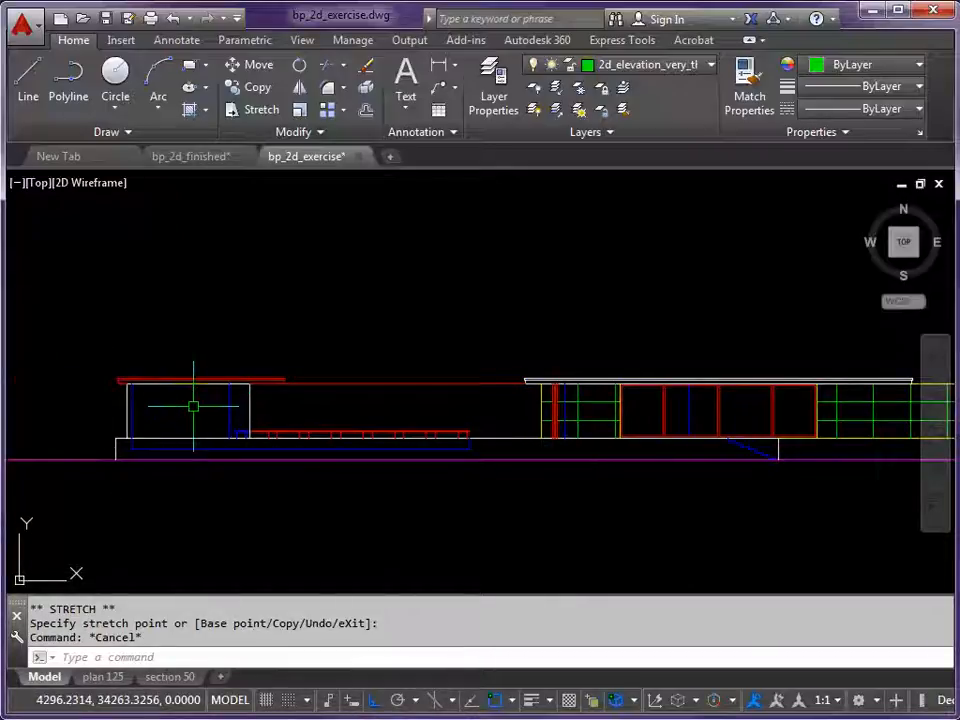
{"action": "middle_click_drag", "start_coordinate": [212, 390], "coordinate": [300, 379]}
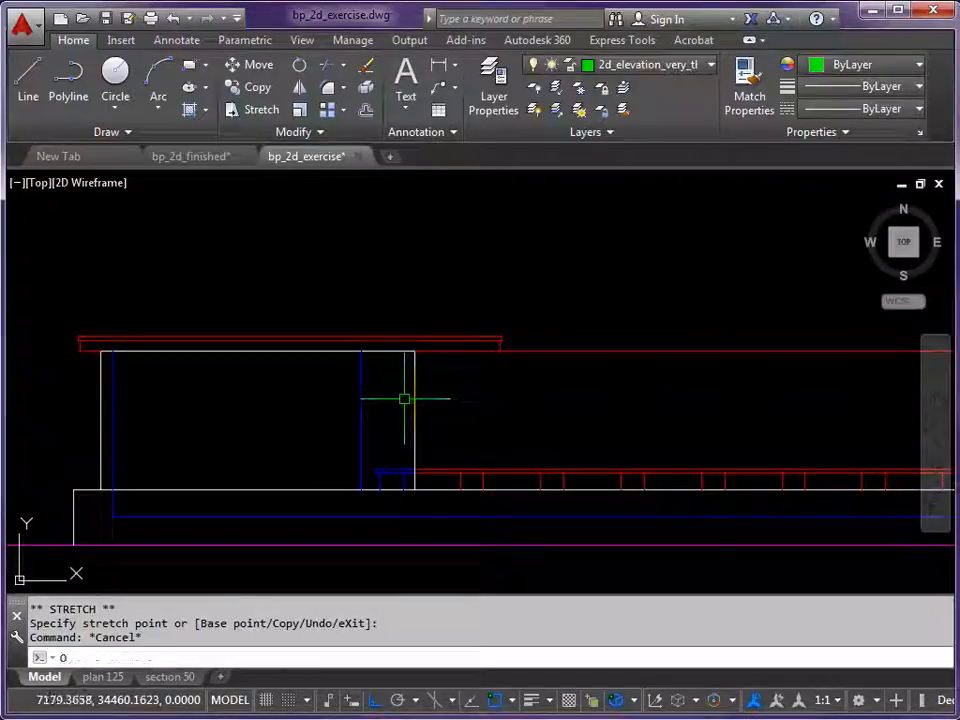
{"action": "key", "text": "Return"}
{"action": "type", "text": "1500"}
{"action": "key", "text": "Return"}
{"action": "left_click", "coordinate": [414, 390]}
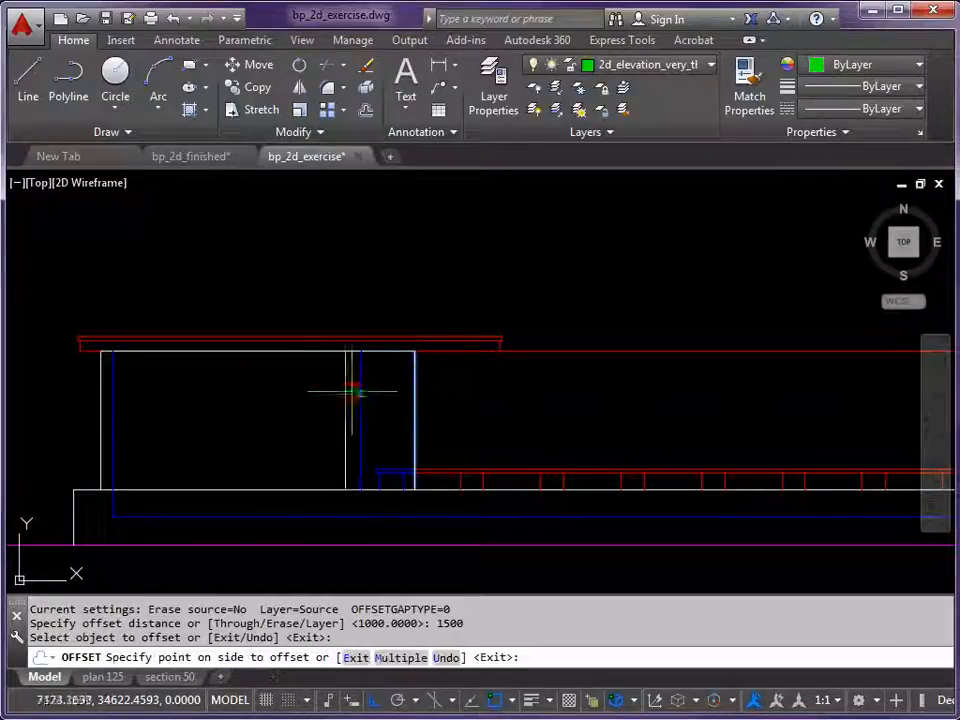
{"action": "left_click", "coordinate": [304, 392]}
{"action": "left_click", "coordinate": [346, 392]}
{"action": "left_click", "coordinate": [280, 390]}
{"action": "left_click", "coordinate": [278, 388]}
{"action": "left_click", "coordinate": [179, 388]}
{"action": "left_click", "coordinate": [206, 390]}
{"action": "left_click", "coordinate": [150, 386]}
- Offset the small building's top edge 1500 downward to form its horizontal joint line
{"action": "left_click", "coordinate": [293, 352]}
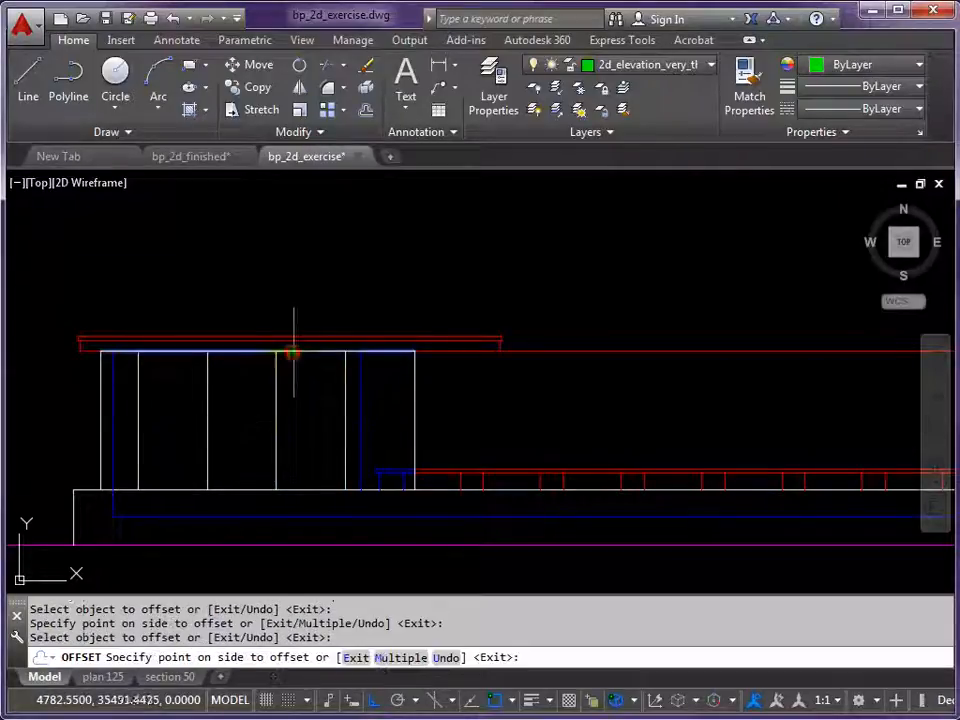
{"action": "left_click", "coordinate": [303, 430]}
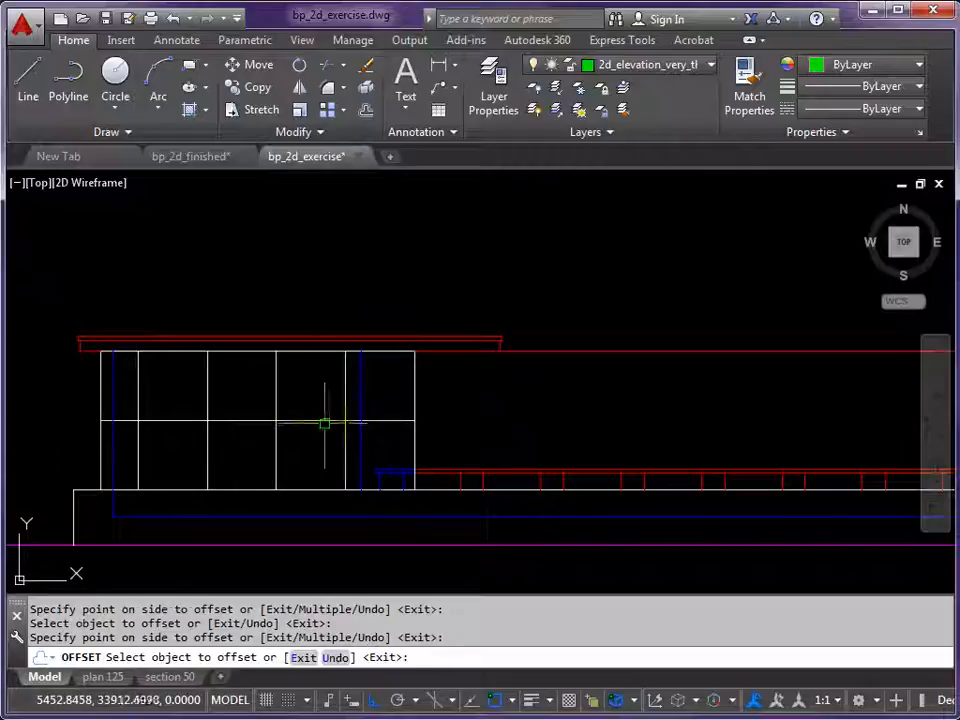
{"action": "key", "text": "Escape"}
- Move the small building's four vertical joint lines and one horizontal joint line to the 2d_elevation_very_thin_line layer
{"action": "left_click", "coordinate": [344, 390]}
{"action": "left_click", "coordinate": [312, 421]}
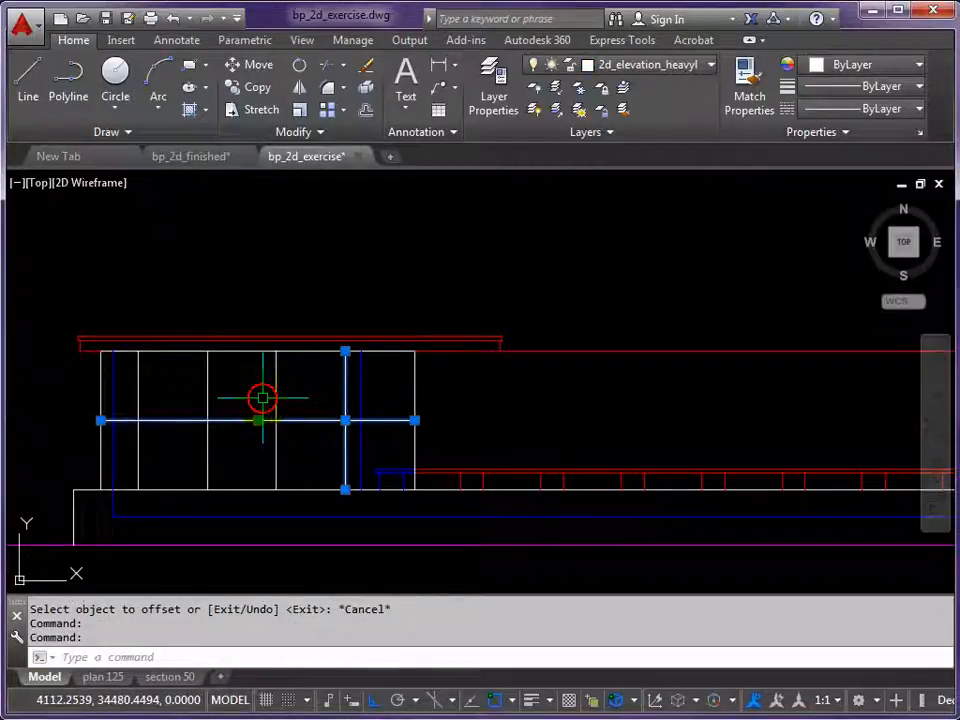
{"action": "left_click", "coordinate": [276, 383]}
{"action": "left_click", "coordinate": [207, 386]}
{"action": "left_click", "coordinate": [138, 381]}
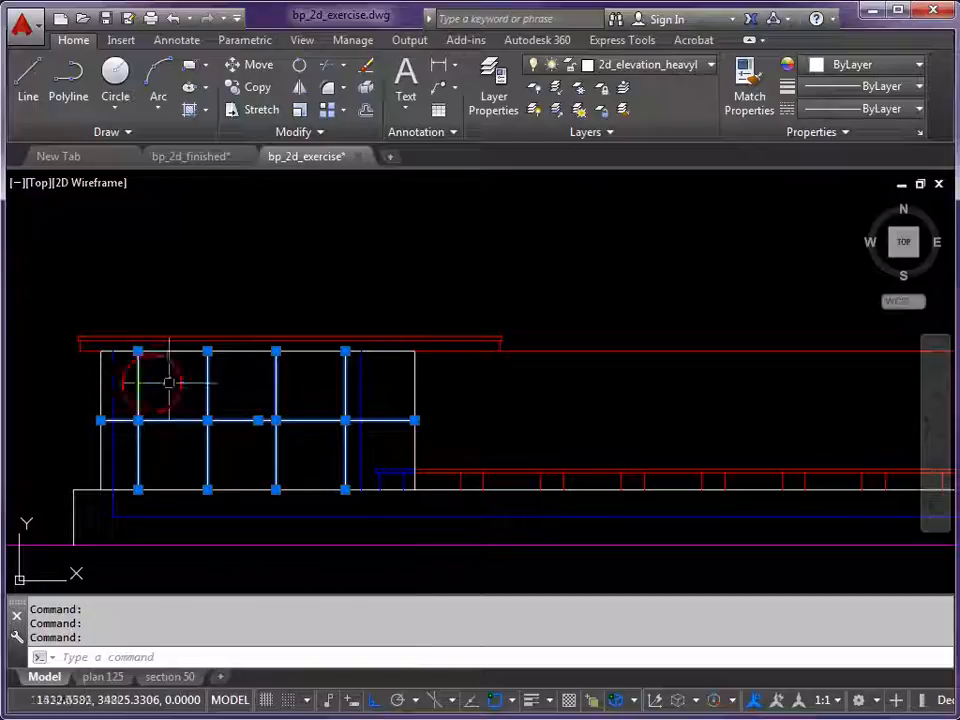
{"action": "left_click", "coordinate": [711, 65]}
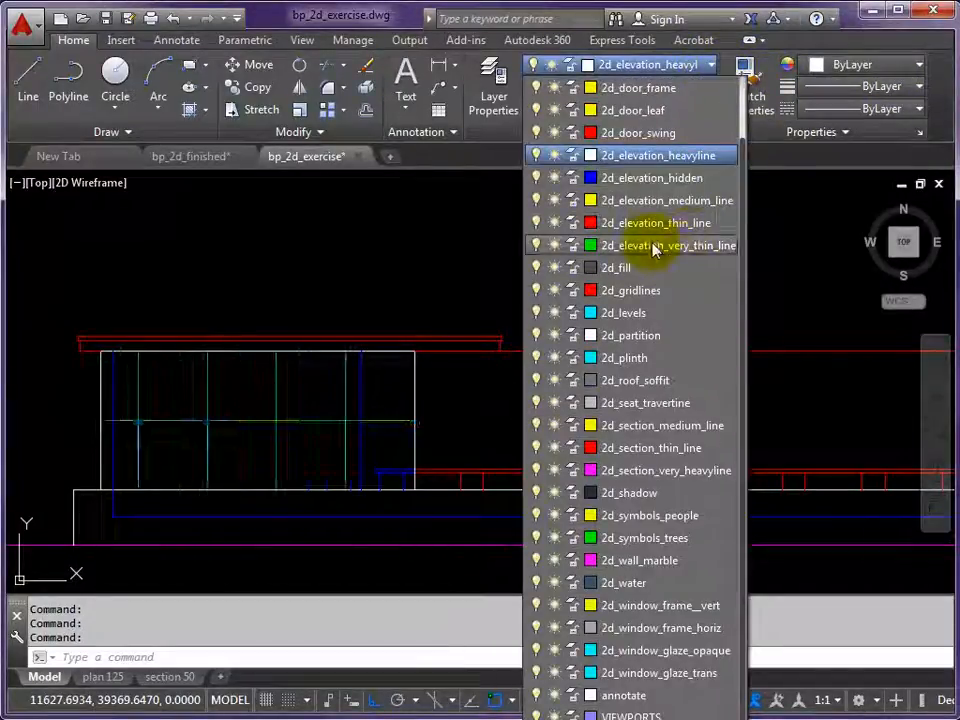
{"action": "left_click", "coordinate": [652, 246]}
{"action": "key", "text": "Escape"}
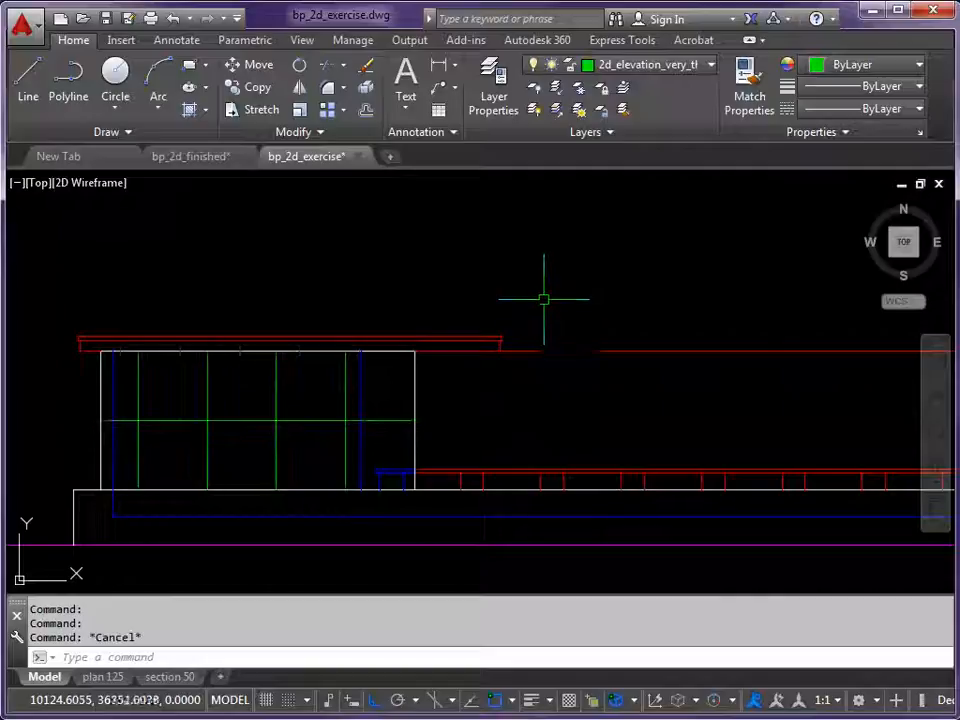
- Inspect the complete front elevation, including the panel joints and the ground line's extent
{"action": "scroll", "coordinate": [553, 327], "scroll_direction": "down", "scroll_amount": 4}
{"action": "middle_click_drag", "start_coordinate": [606, 334], "coordinate": [420, 364]}
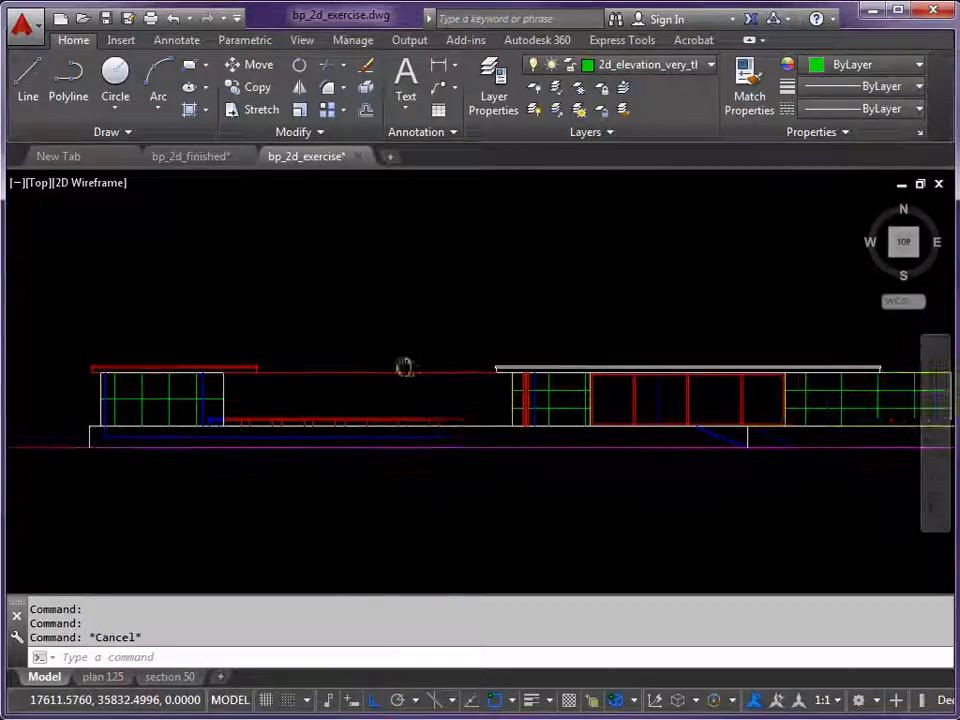
{"action": "scroll", "coordinate": [485, 359], "scroll_direction": "down", "scroll_amount": 3}
{"action": "mouse_move", "coordinate": [487, 348]}
{"action": "middle_mouse_down"}
{"action": "mouse_move", "coordinate": [465, 360]}
{"action": "mouse_move", "coordinate": [479, 389]}
{"action": "middle_mouse_up"}
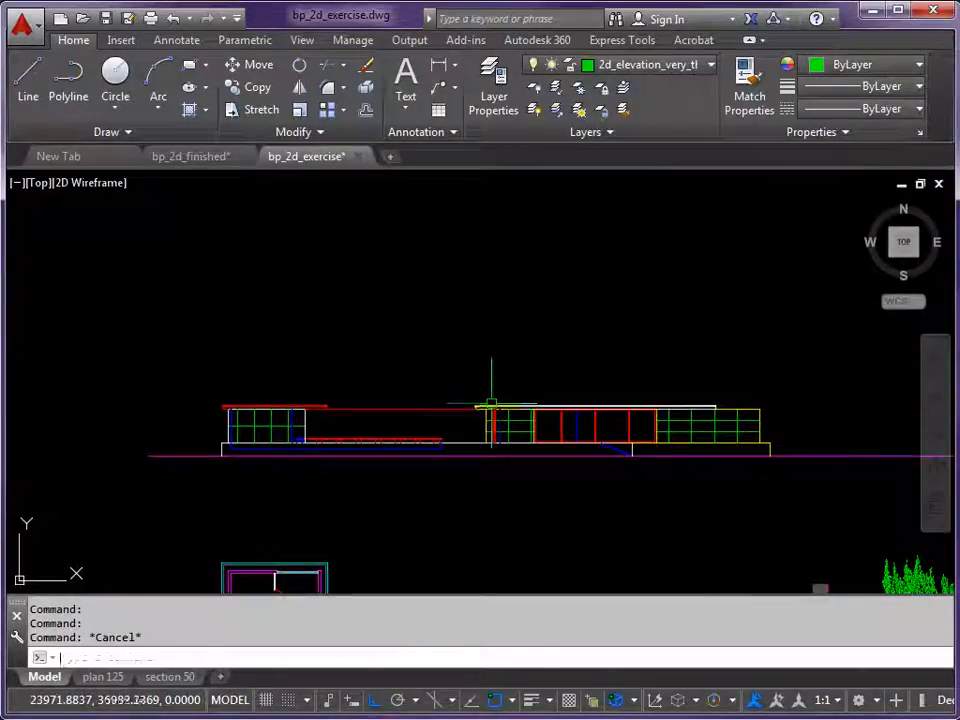
{"action": "type", "text": "z"}
{"action": "key", "text": "space"}
{"action": "key", "text": "space"}
{"action": "left_click_drag", "start_coordinate": [527, 451], "coordinate": [517, 370]}
{"action": "middle_click_drag", "start_coordinate": [667, 411], "coordinate": [593, 392]}
{"action": "right_click", "coordinate": [594, 311]}
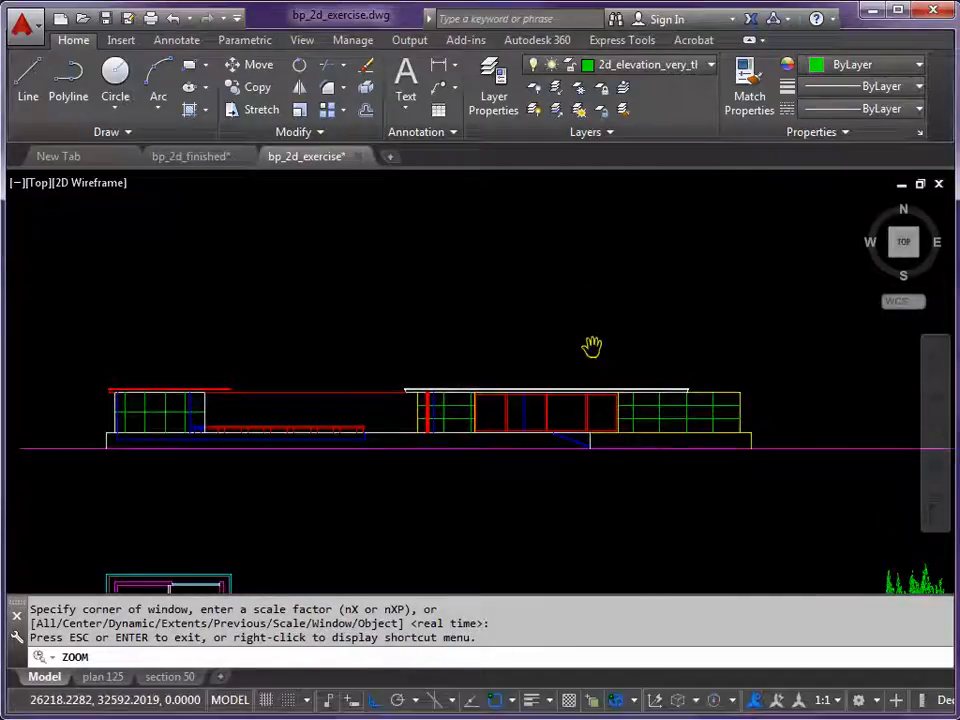
{"action": "left_click", "coordinate": [634, 317]}
- Break the magenta ground line to open a gap between the front elevation and the section with trees
{"action": "middle_click_drag", "start_coordinate": [727, 426], "coordinate": [518, 386]}
{"action": "key", "text": "Escape"}
{"action": "key", "text": "Escape"}
{"action": "type", "text": "BR"}
{"action": "key", "text": "Return"}
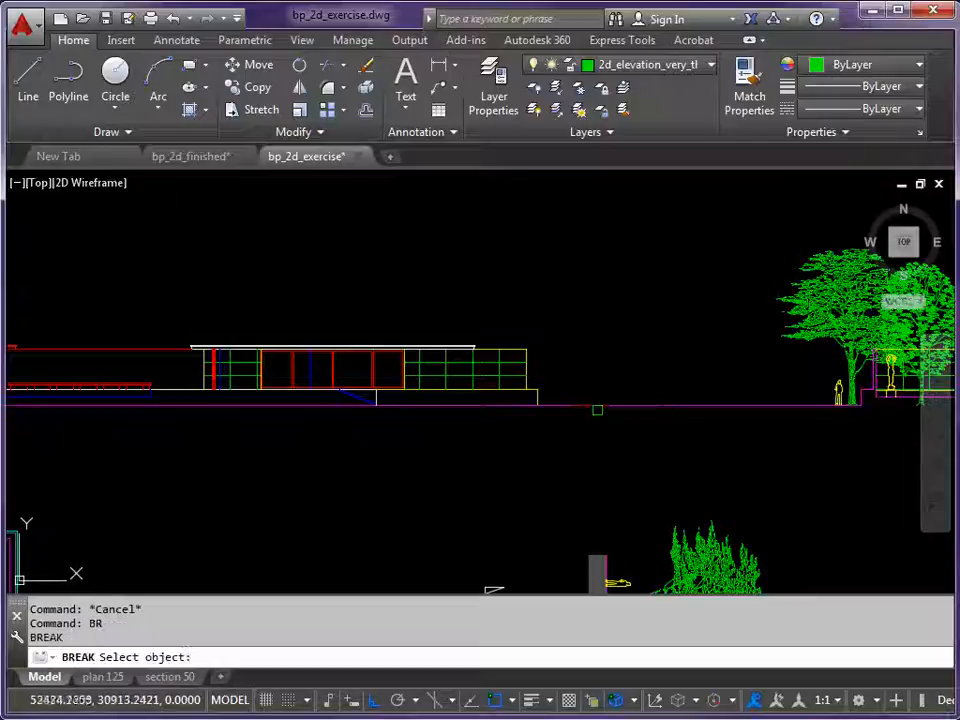
{"action": "left_click", "coordinate": [580, 406]}
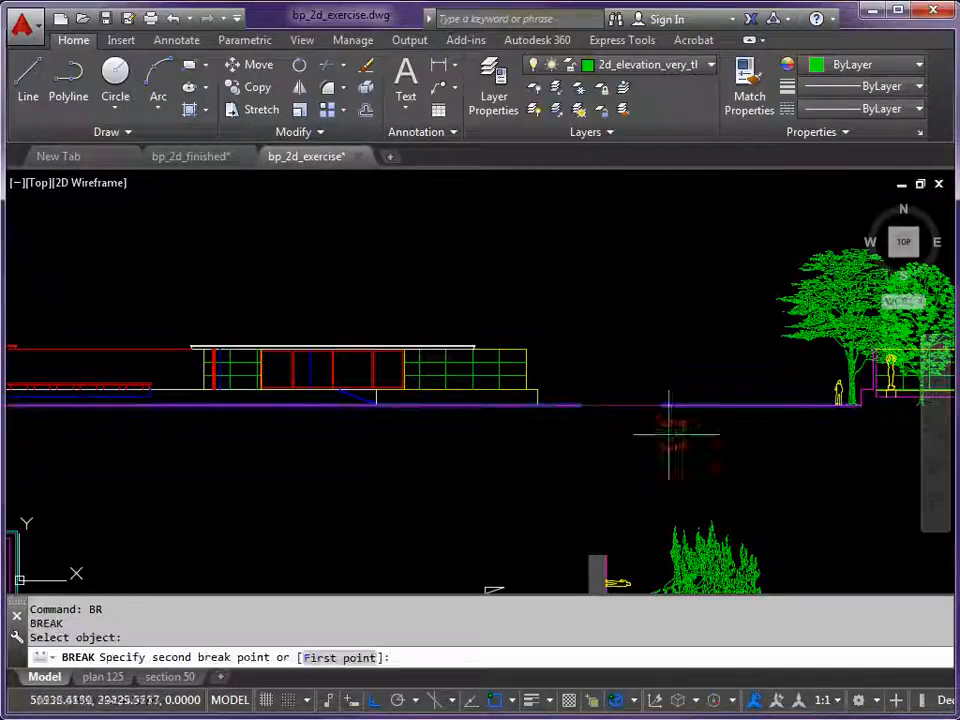
{"action": "left_click", "coordinate": [668, 439]}
- Break off the far left end of the ground line a short distance beyond the small building's plinth
{"action": "scroll", "coordinate": [617, 457], "scroll_direction": "down", "scroll_amount": 2}
{"action": "middle_click_drag", "start_coordinate": [528, 447], "coordinate": [702, 425]}
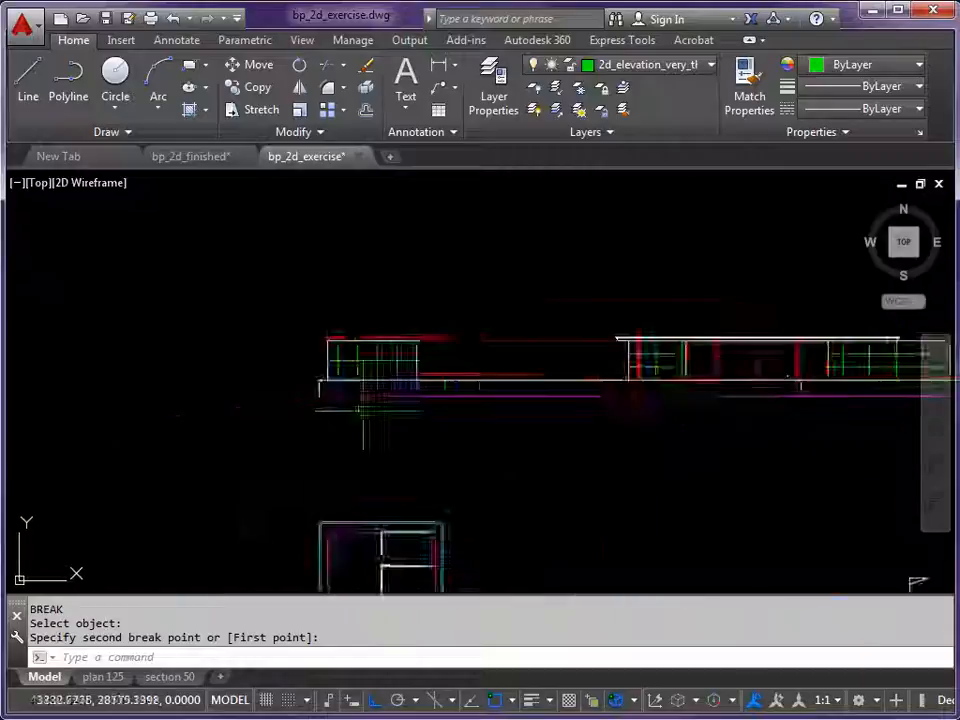
{"action": "scroll", "coordinate": [364, 410], "scroll_direction": "up", "scroll_amount": 2}
{"action": "key", "text": "Return"}
{"action": "left_click", "coordinate": [234, 390]}
{"action": "left_click", "coordinate": [90, 422]}
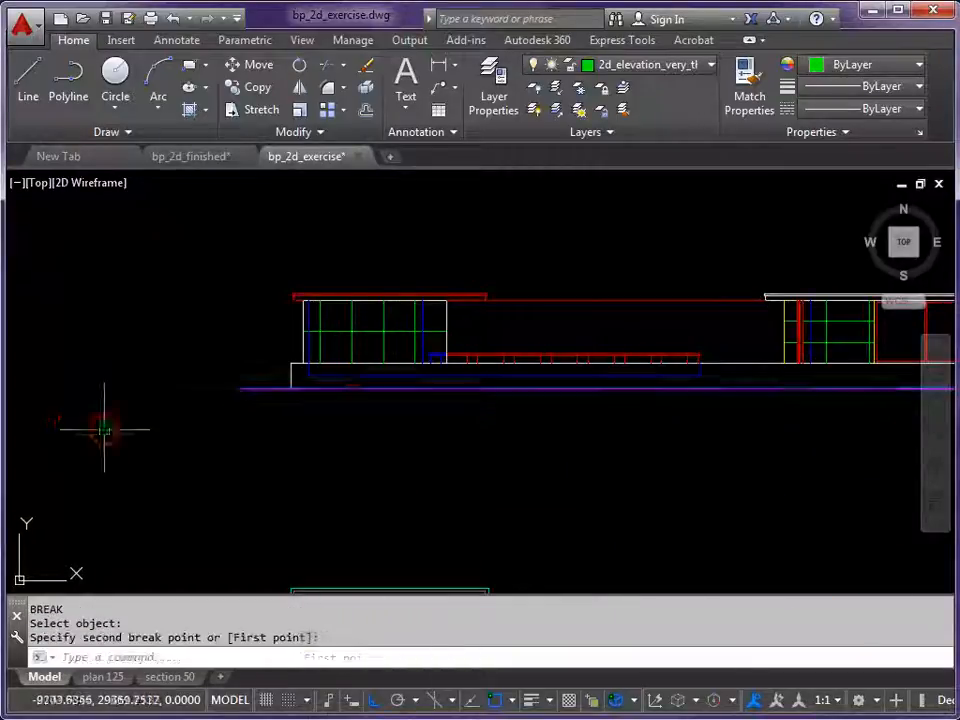
- Review the front elevation and its alignment with the plan below and the neighbouring section
{"action": "scroll", "coordinate": [226, 436], "scroll_direction": "down", "scroll_amount": 3}
{"action": "mouse_move", "coordinate": [486, 411]}
{"action": "middle_mouse_down"}
{"action": "mouse_move", "coordinate": [435, 401]}
{"action": "mouse_move", "coordinate": [408, 372]}
{"action": "middle_mouse_up"}
{"action": "scroll", "coordinate": [390, 382], "scroll_direction": "up", "scroll_amount": 2}
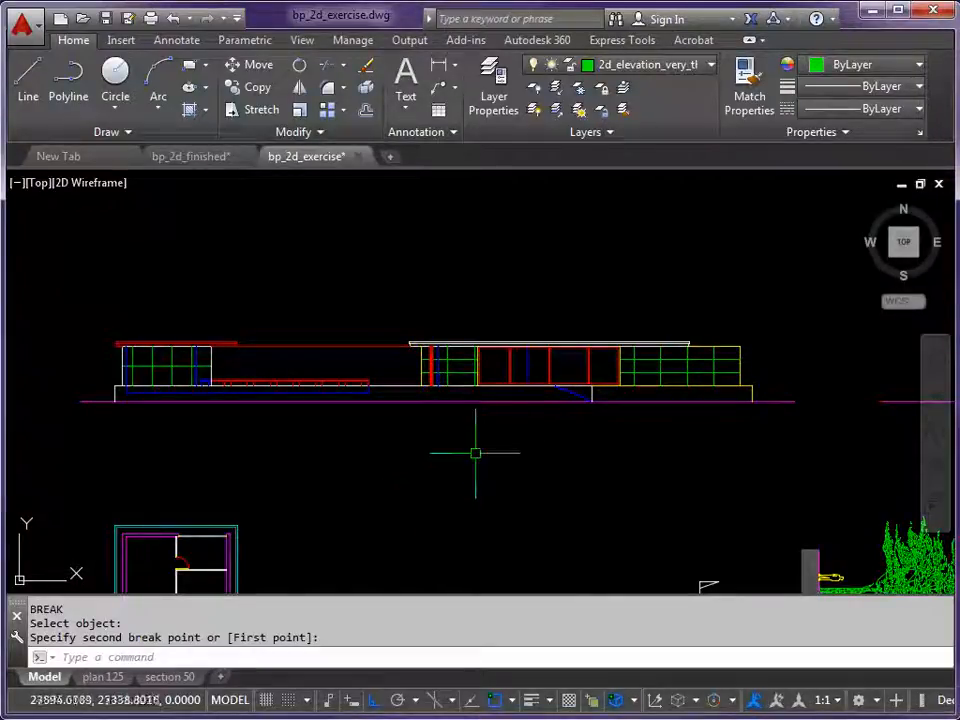
{"action": "scroll", "coordinate": [671, 493], "scroll_direction": "down", "scroll_amount": 4}
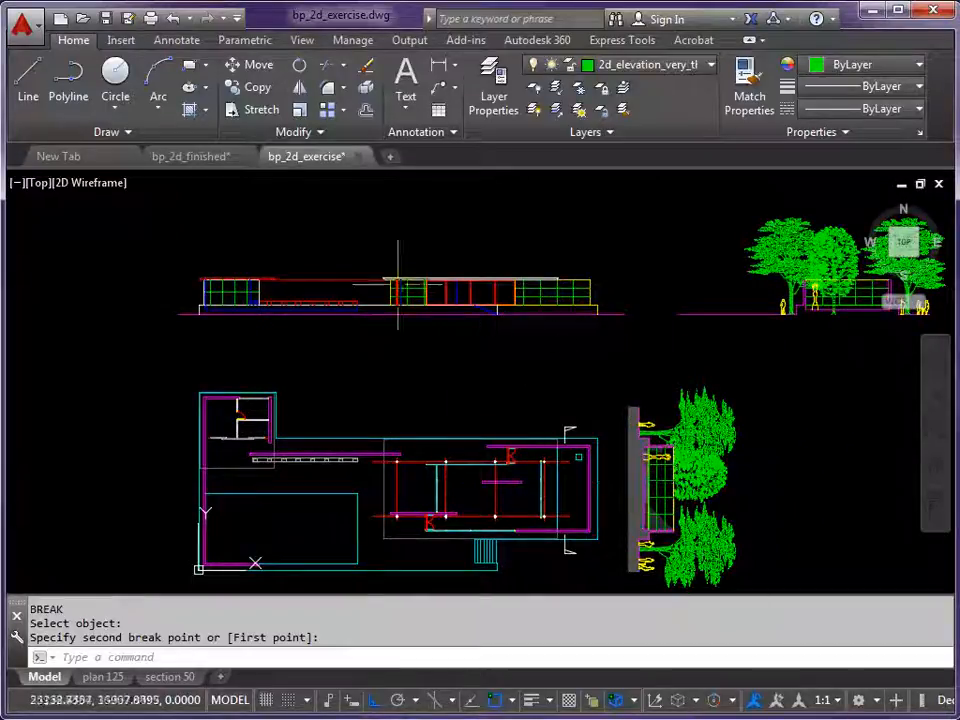
{"action": "scroll", "coordinate": [394, 264], "scroll_direction": "up", "scroll_amount": 4}
{"action": "middle_click_drag", "start_coordinate": [396, 256], "coordinate": [429, 320]}
{"action": "scroll", "coordinate": [411, 287], "scroll_direction": "down", "scroll_amount": 2}
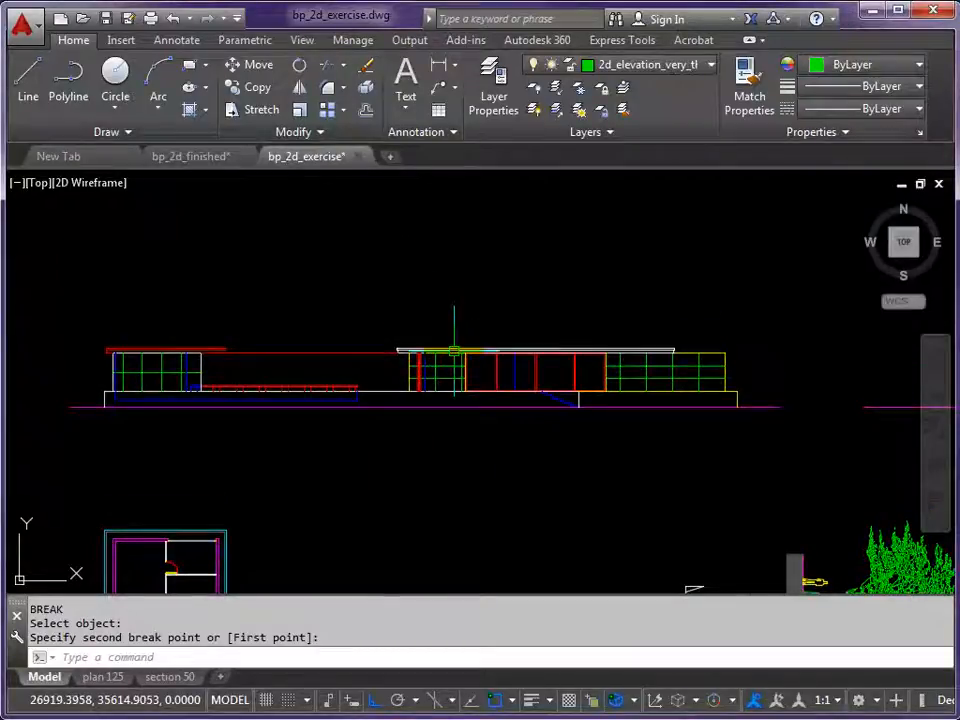